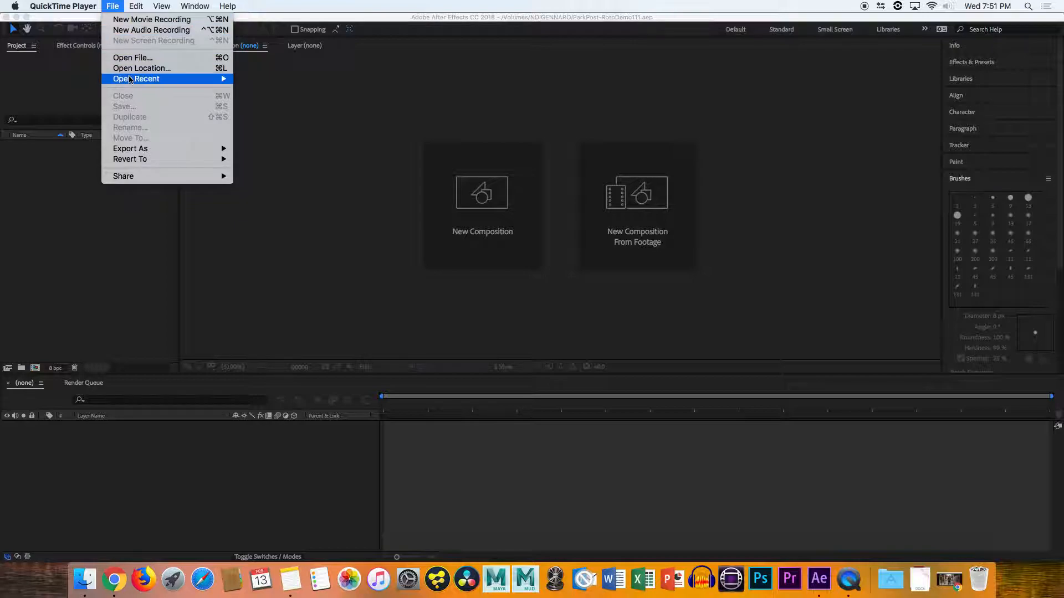
Import the IMG_3899.MOV video from the external drive into the project as footage
{"action": "left_click", "coordinate": [195, 346]}
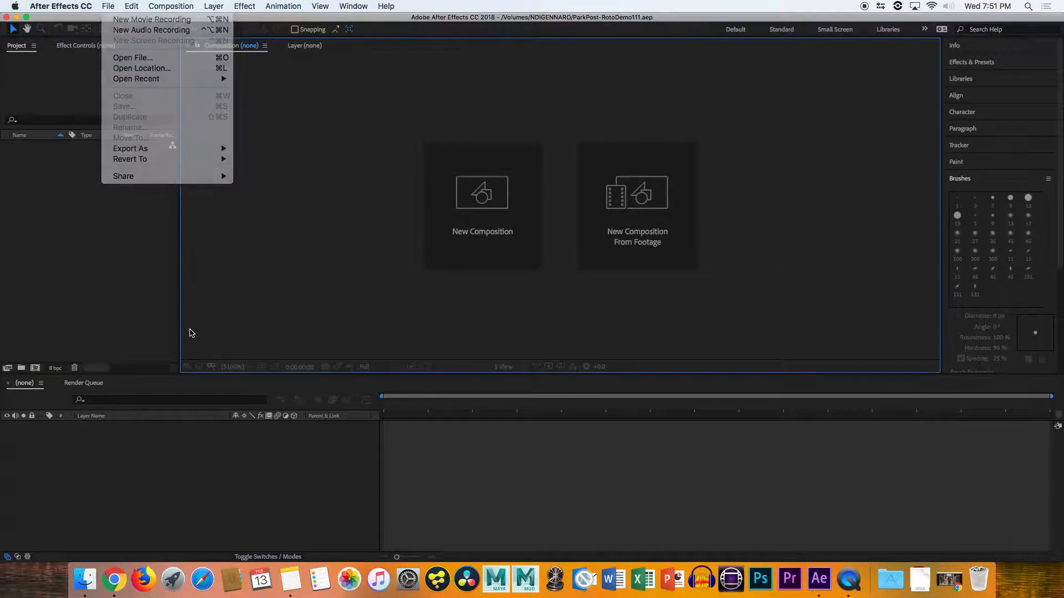
{"action": "left_click", "coordinate": [107, 7]}
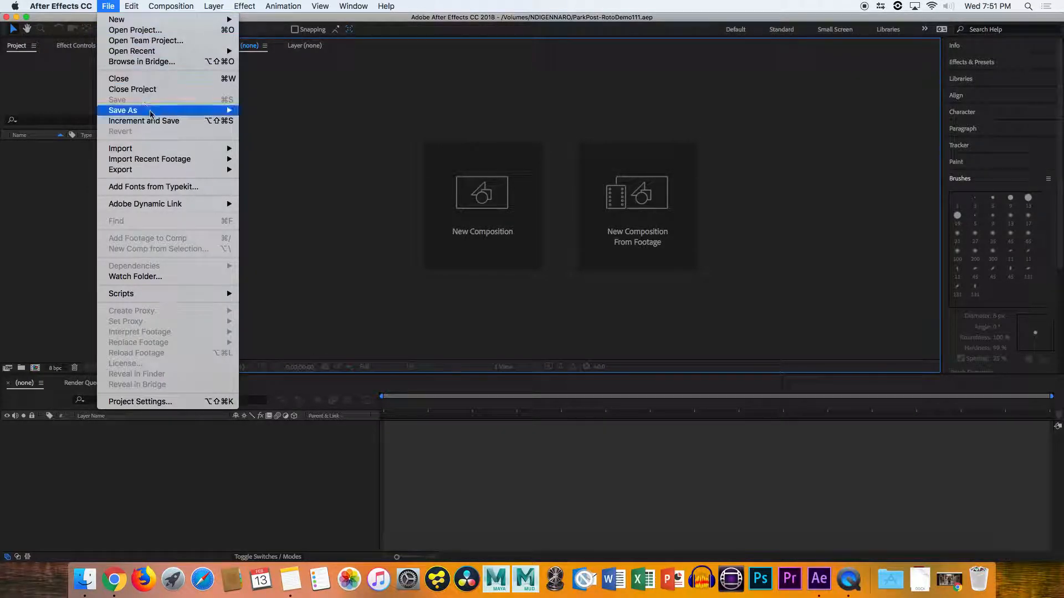
{"action": "mouse_move", "coordinate": [97, 7]}
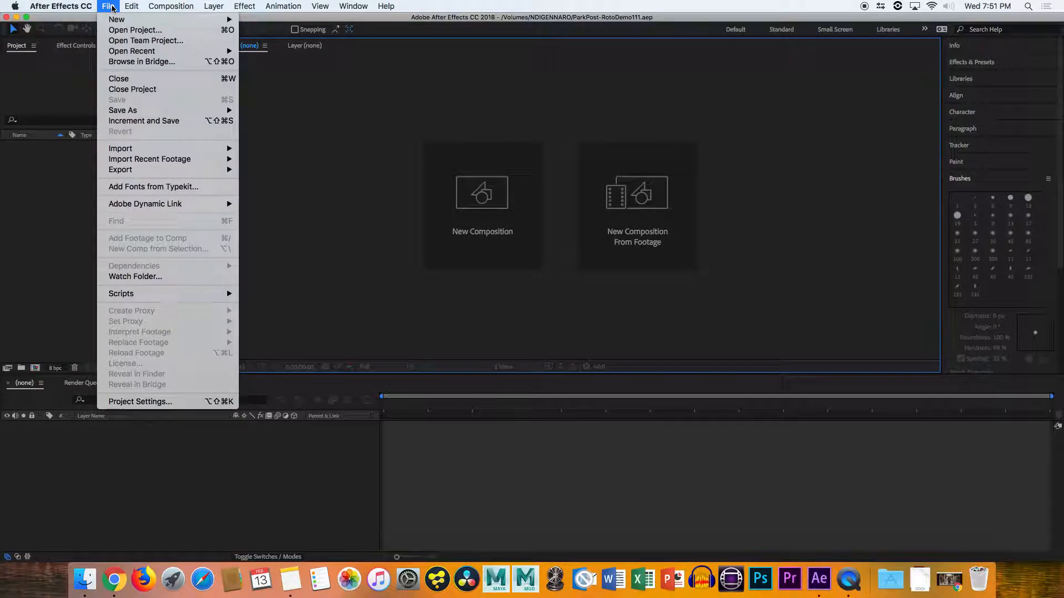
{"action": "mouse_move", "coordinate": [226, 150]}
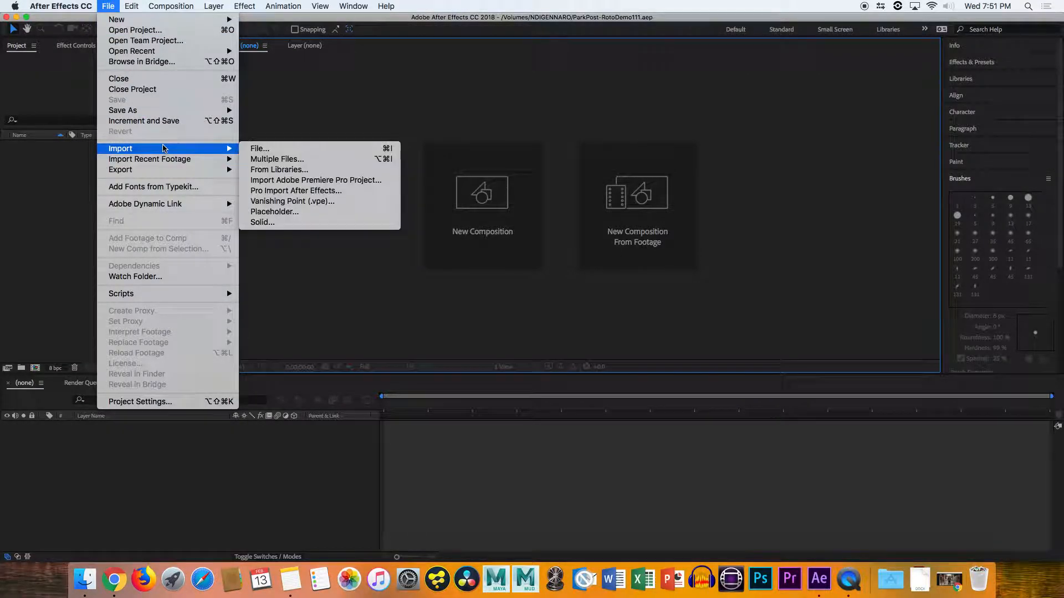
{"action": "left_click", "coordinate": [253, 148]}
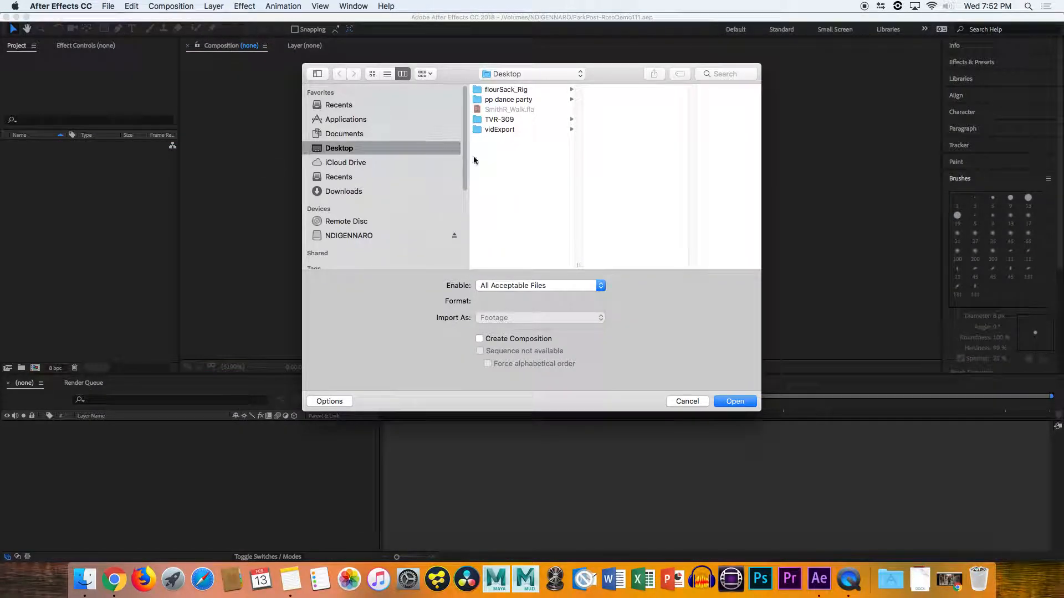
{"action": "left_click", "coordinate": [360, 235]}
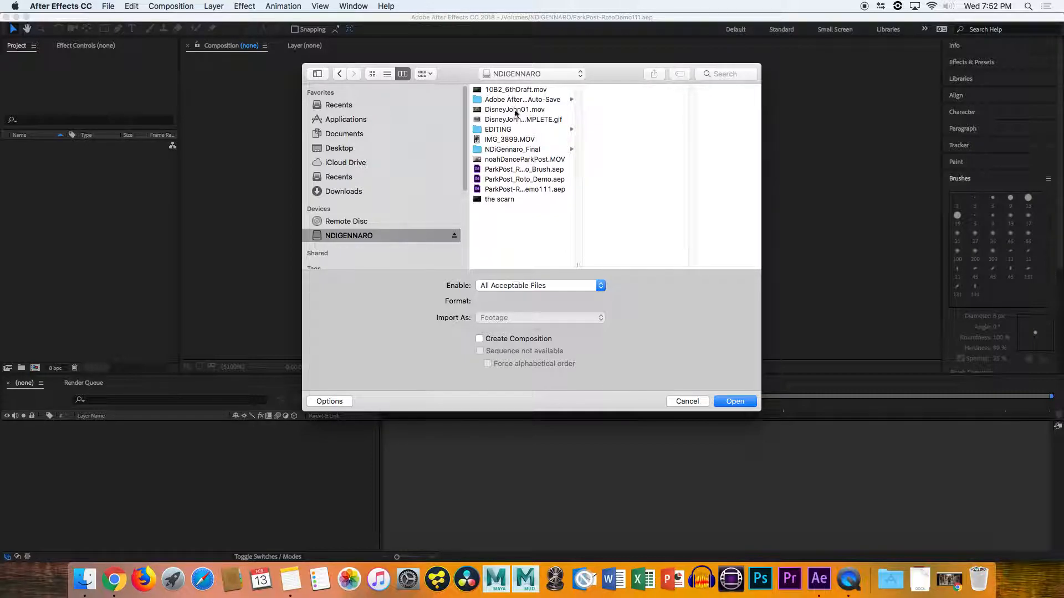
{"action": "left_click", "coordinate": [524, 140]}
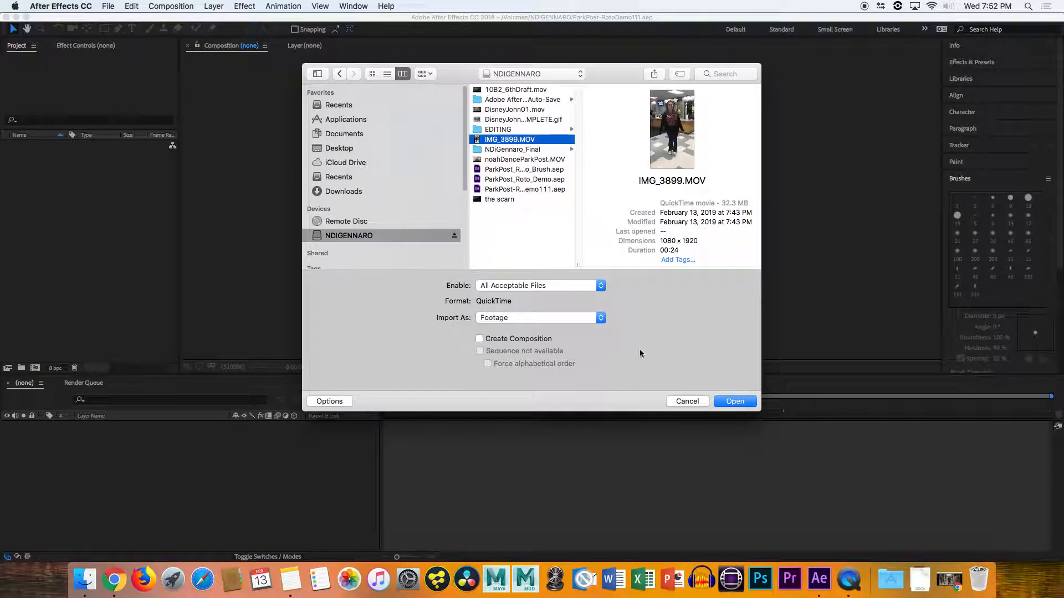
{"action": "left_click", "coordinate": [735, 402]}
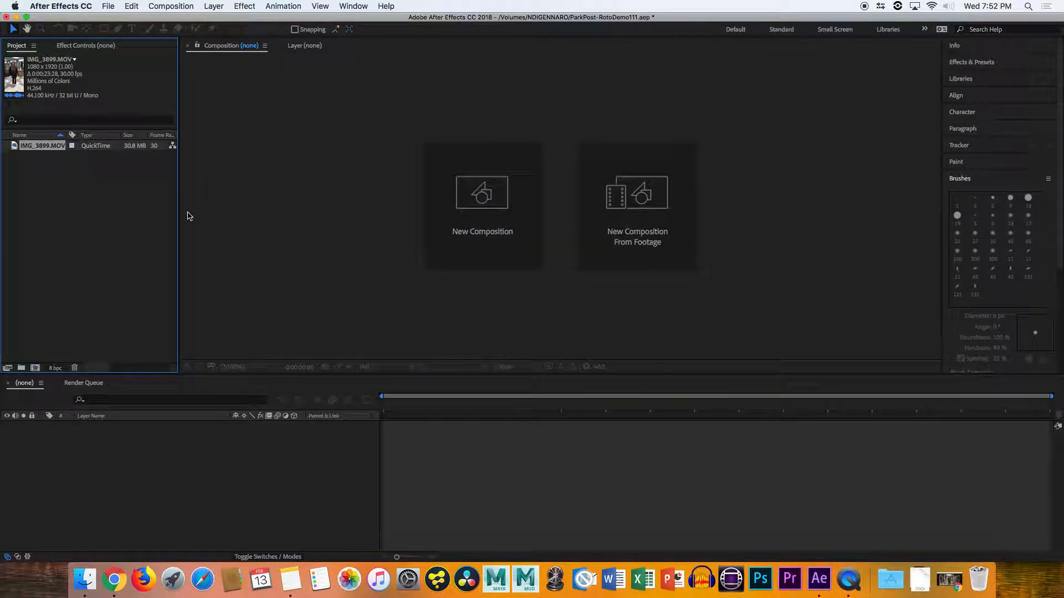
{"action": "left_click", "coordinate": [60, 162]}
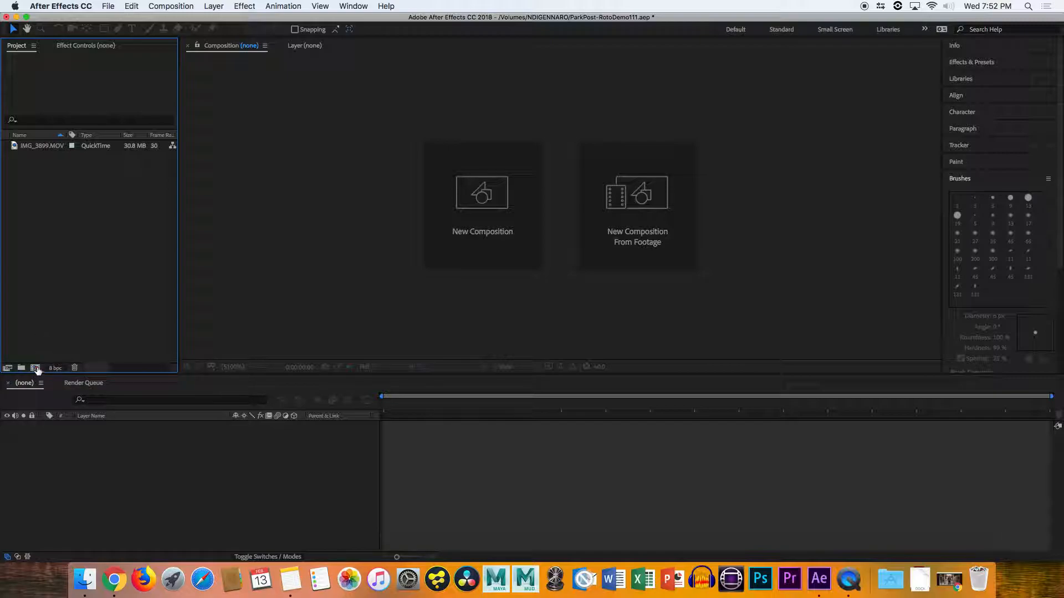
{"action": "left_click", "coordinate": [108, 8]}
{"action": "mouse_move", "coordinate": [128, 19]}
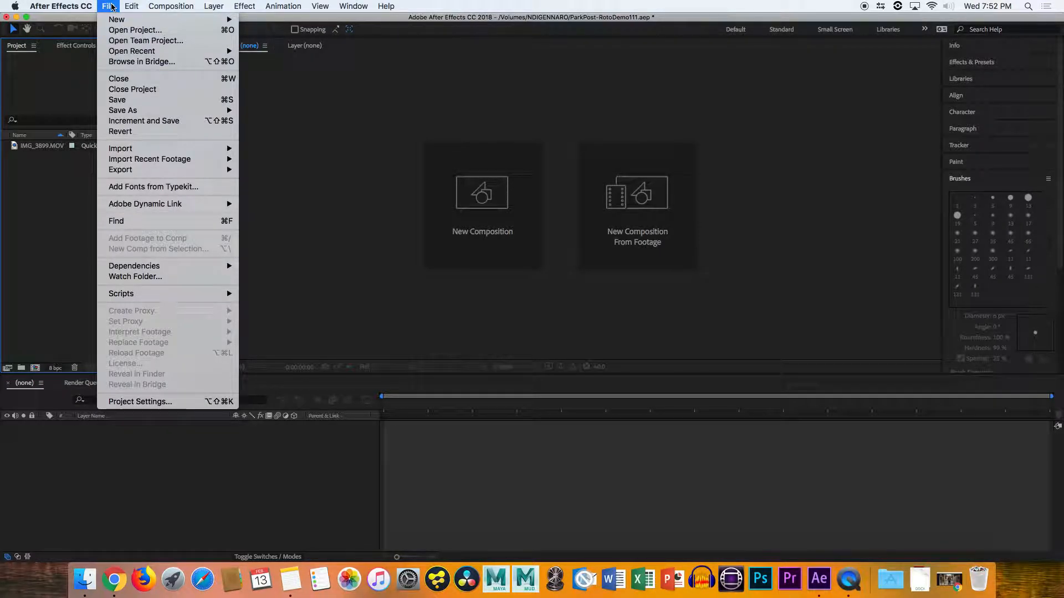
{"action": "mouse_move", "coordinate": [160, 6]}
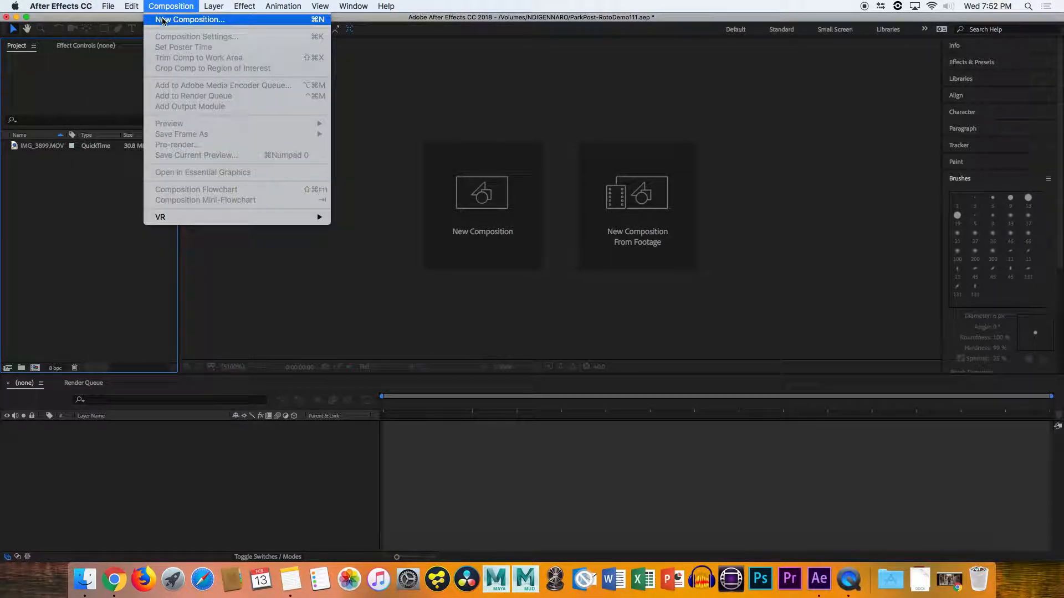
{"action": "left_click", "coordinate": [117, 277]}
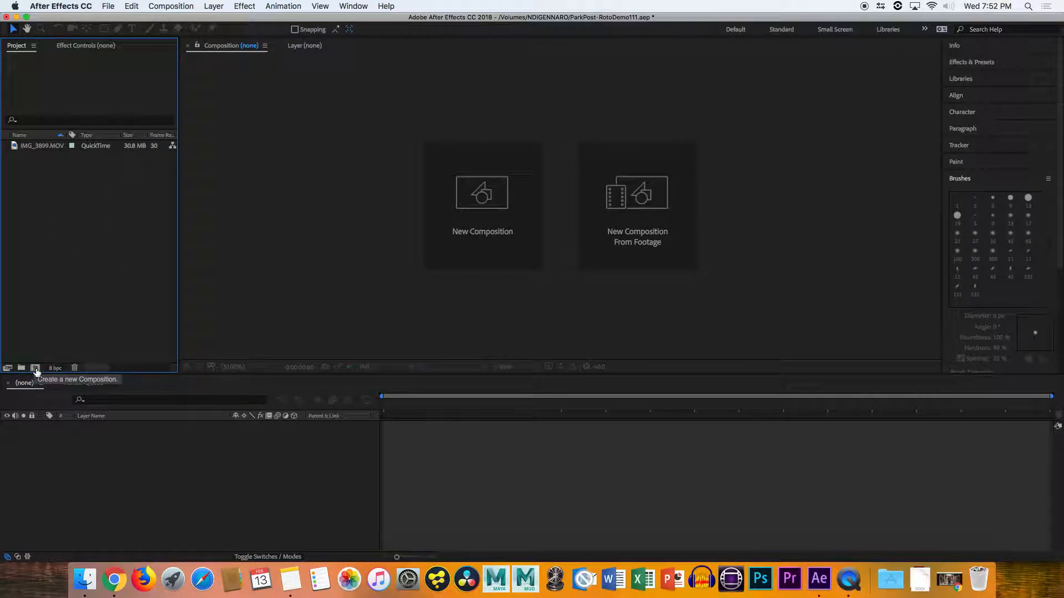
{"action": "left_click", "coordinate": [36, 369]}
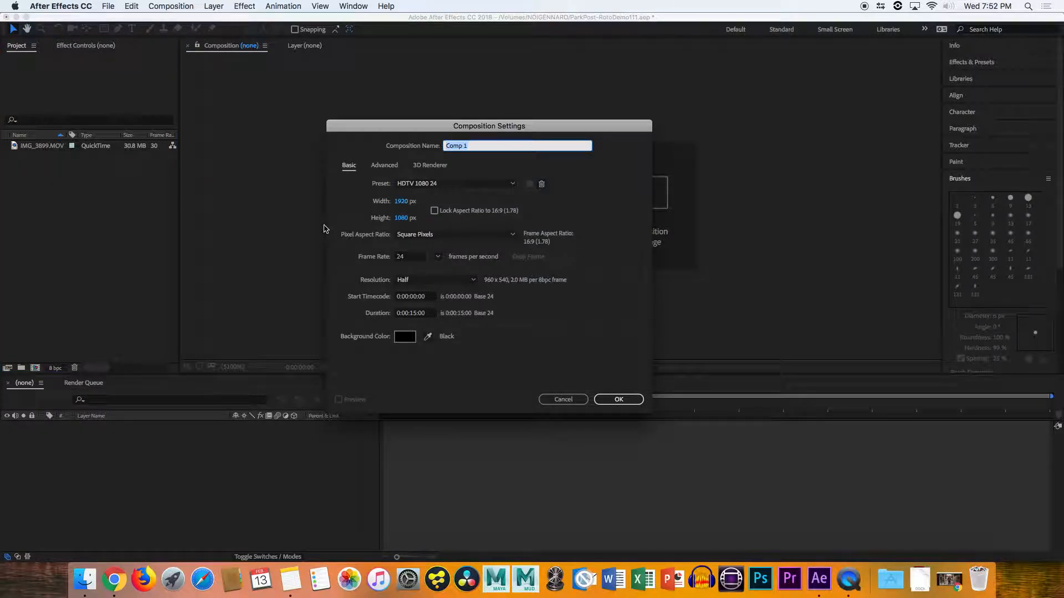
{"action": "left_click_drag", "start_coordinate": [372, 131], "coordinate": [264, 62]}
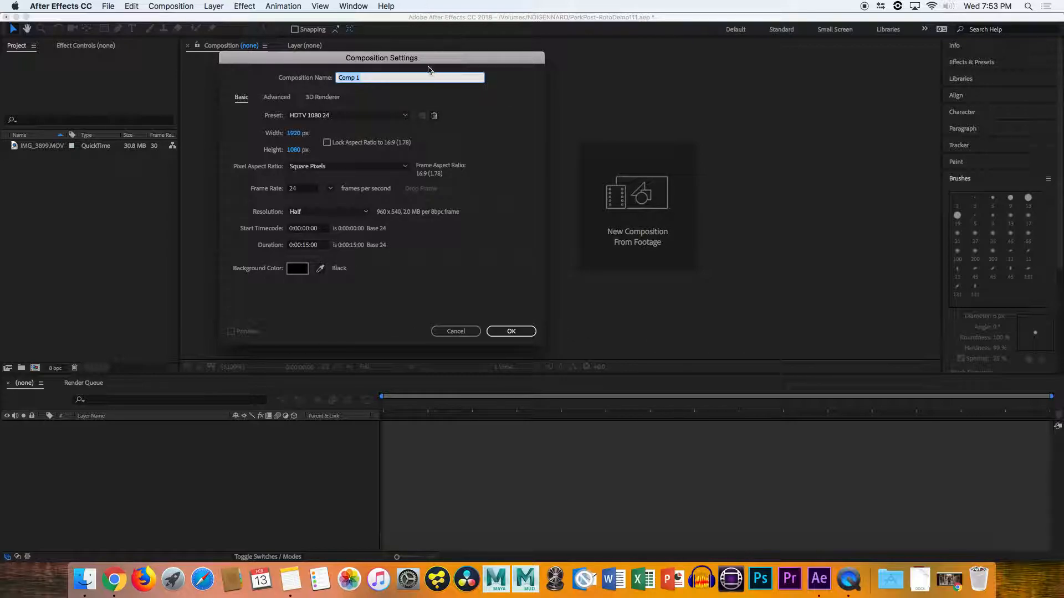
{"action": "left_click", "coordinate": [455, 331]}
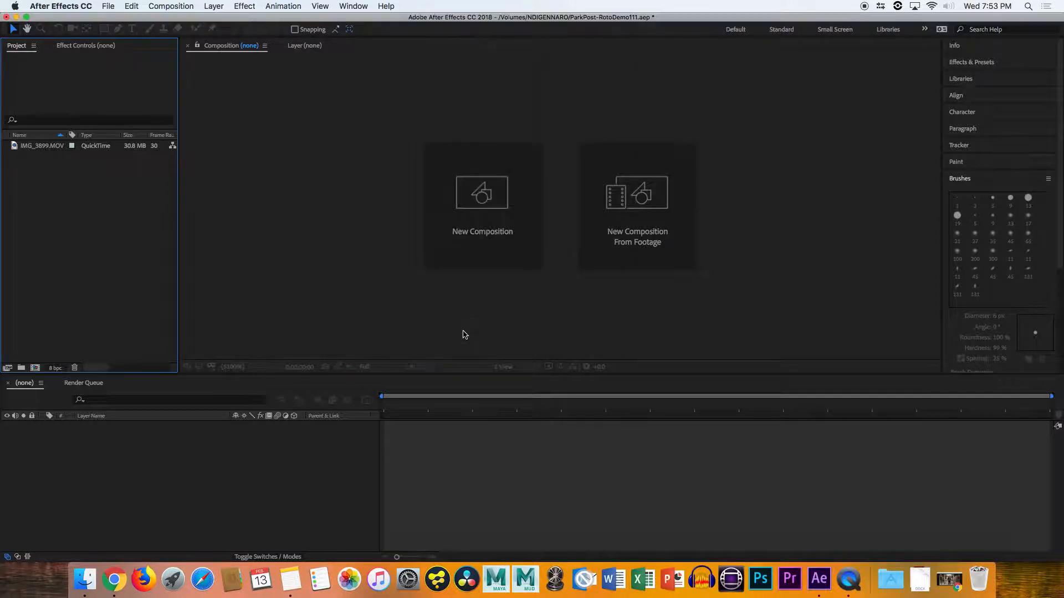
Create a new composition from the imported IMG_3899.MOV footage so it takes on the clip's settings
{"action": "left_click", "coordinate": [72, 145]}
{"action": "left_click", "coordinate": [50, 152]}
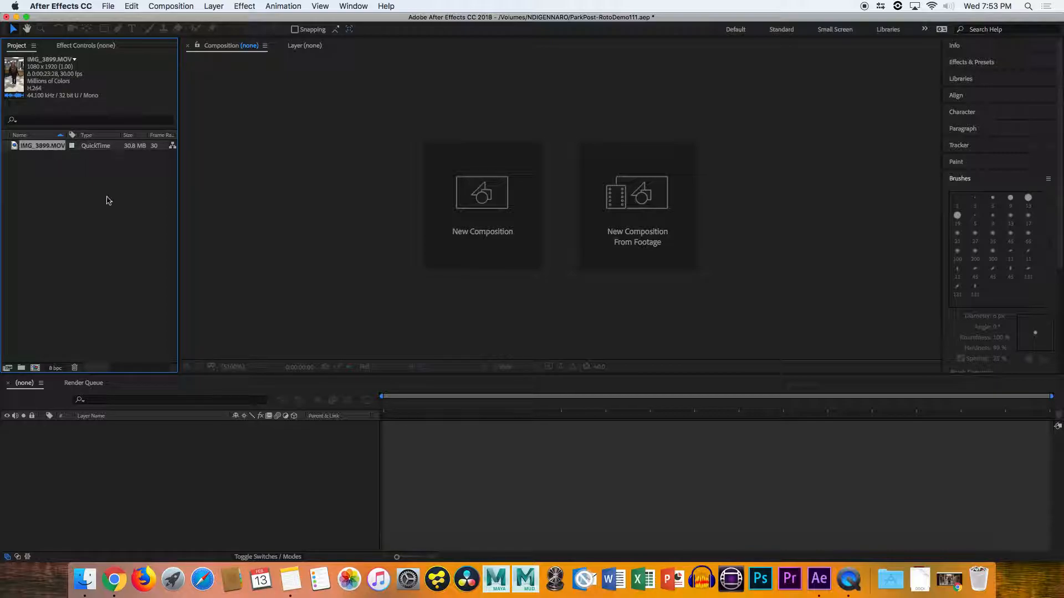
{"action": "right_click", "coordinate": [105, 199]}
{"action": "left_click", "coordinate": [62, 166]}
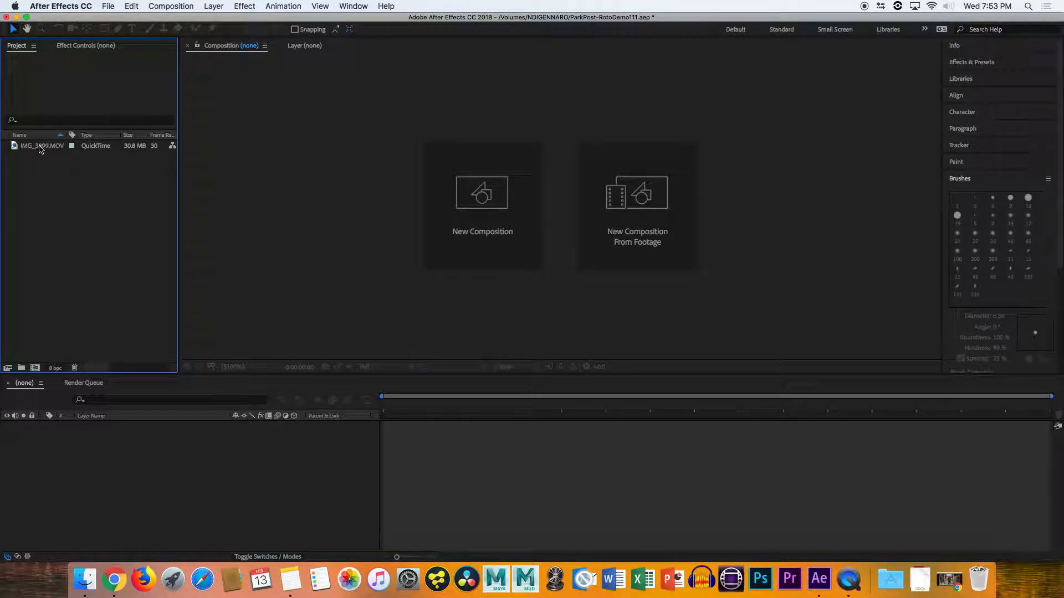
{"action": "right_click", "coordinate": [40, 147]}
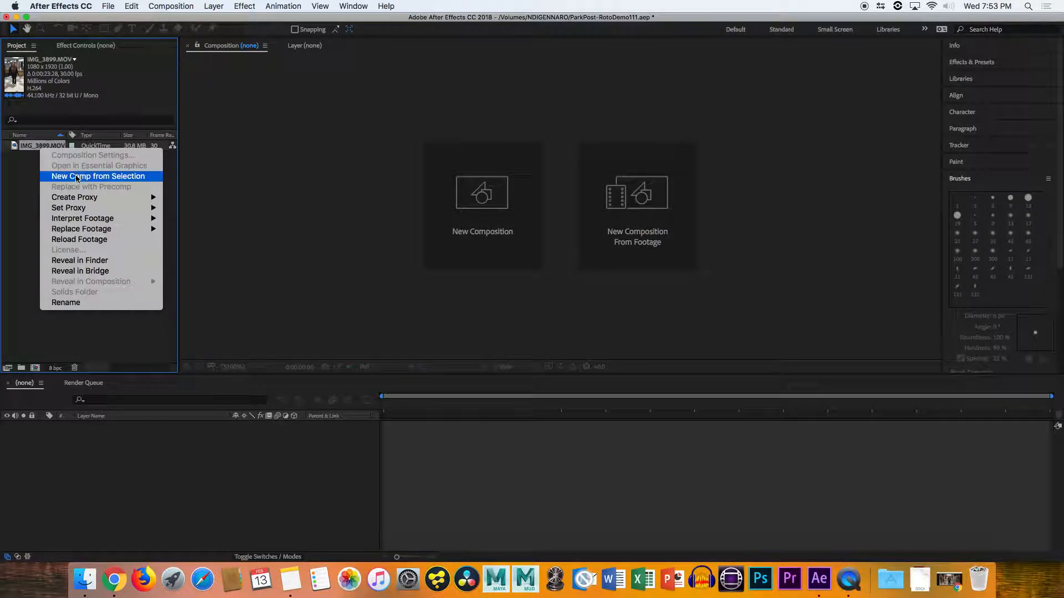
{"action": "left_click", "coordinate": [79, 176]}
{"action": "left_click", "coordinate": [77, 179]}
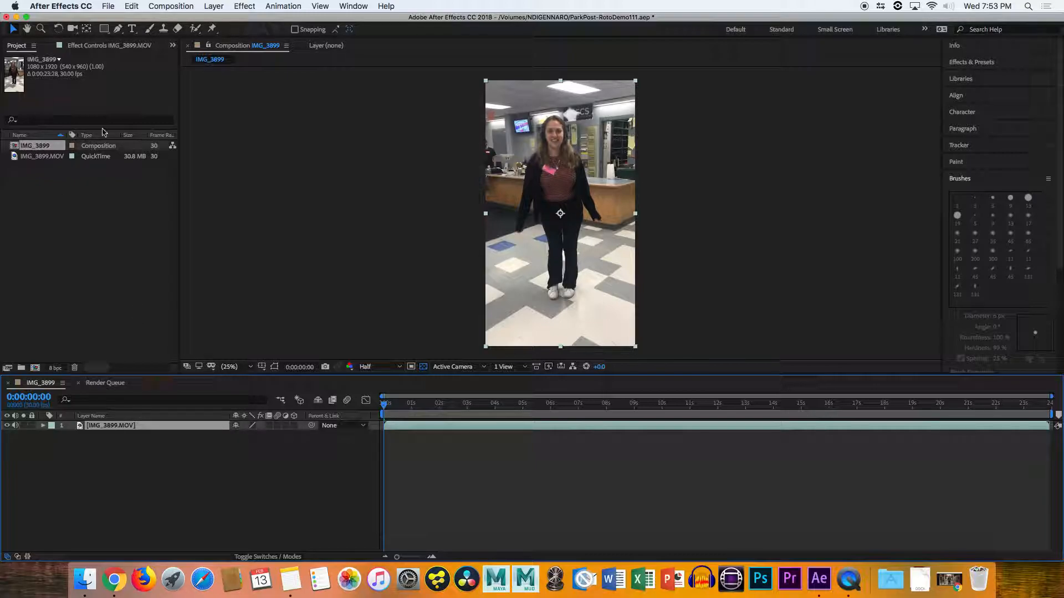
Compare the IMG_3899 composition with its IMG_3899.MOV source footage and scrub the beginning of the timeline
{"action": "left_click", "coordinate": [33, 157]}
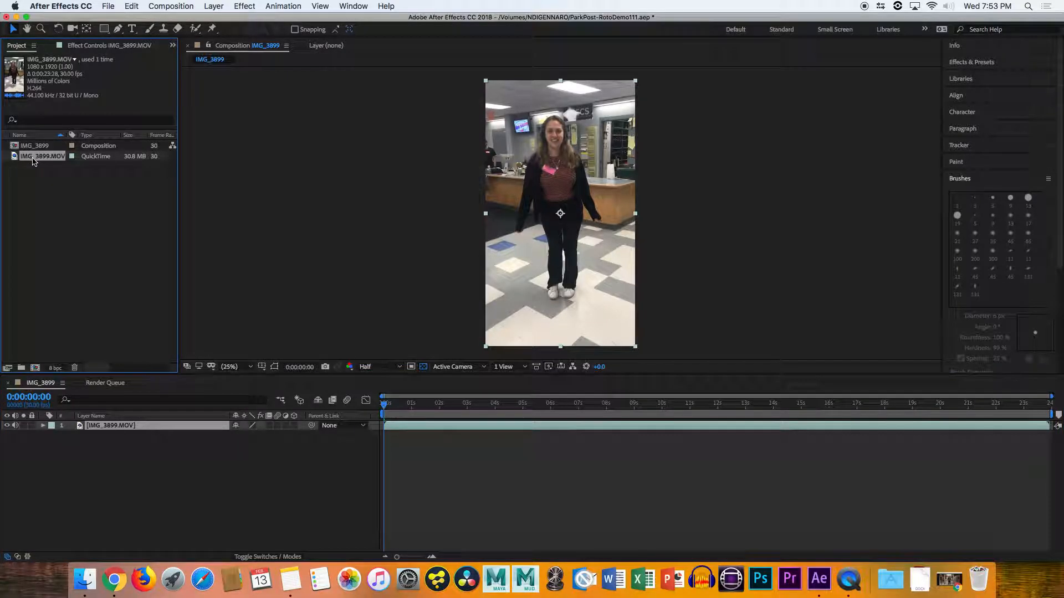
{"action": "left_click", "coordinate": [32, 148]}
{"action": "left_click", "coordinate": [34, 165]}
{"action": "left_click", "coordinate": [34, 159]}
{"action": "left_click", "coordinate": [39, 146]}
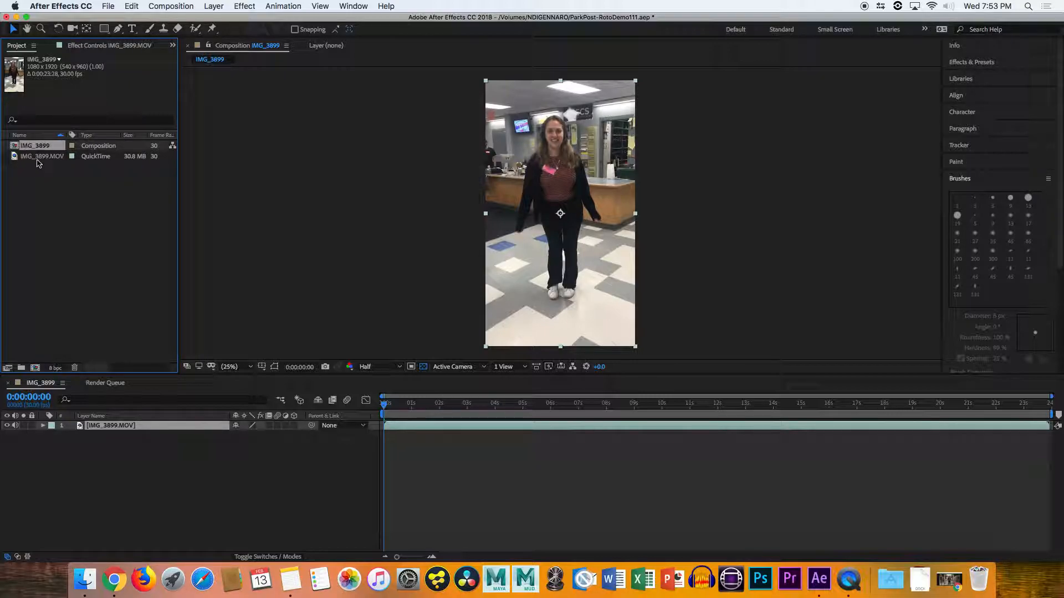
{"action": "left_click", "coordinate": [38, 158]}
{"action": "left_click", "coordinate": [42, 148]}
{"action": "left_click", "coordinate": [43, 157]}
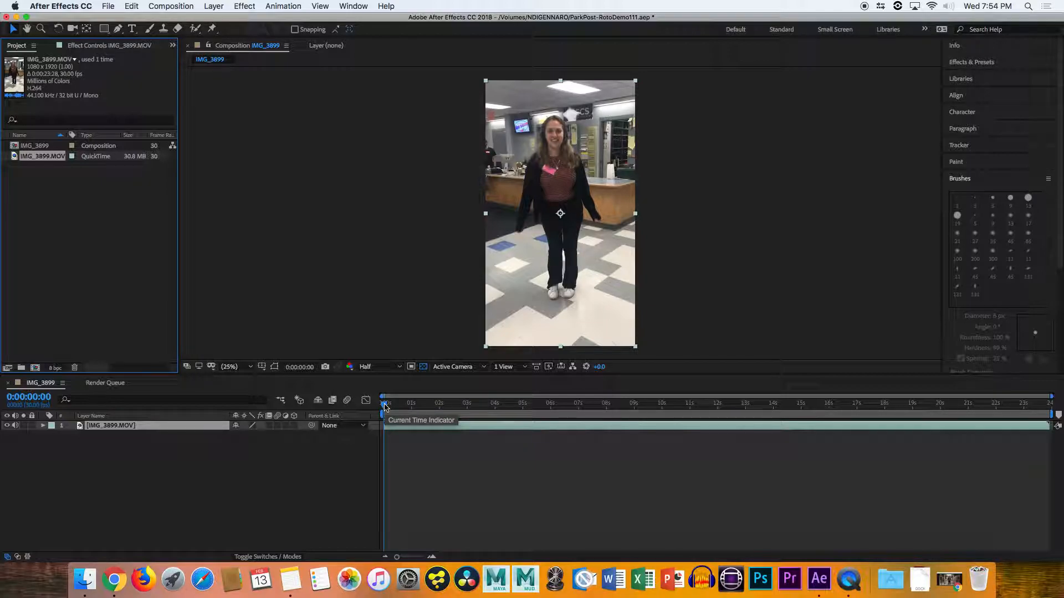
{"action": "mouse_move", "coordinate": [387, 407]}
{"action": "left_mouse_down"}
{"action": "mouse_move", "coordinate": [406, 405]}
{"action": "mouse_move", "coordinate": [367, 408]}
{"action": "mouse_move", "coordinate": [425, 404]}
{"action": "mouse_move", "coordinate": [376, 410]}
{"action": "left_mouse_up"}
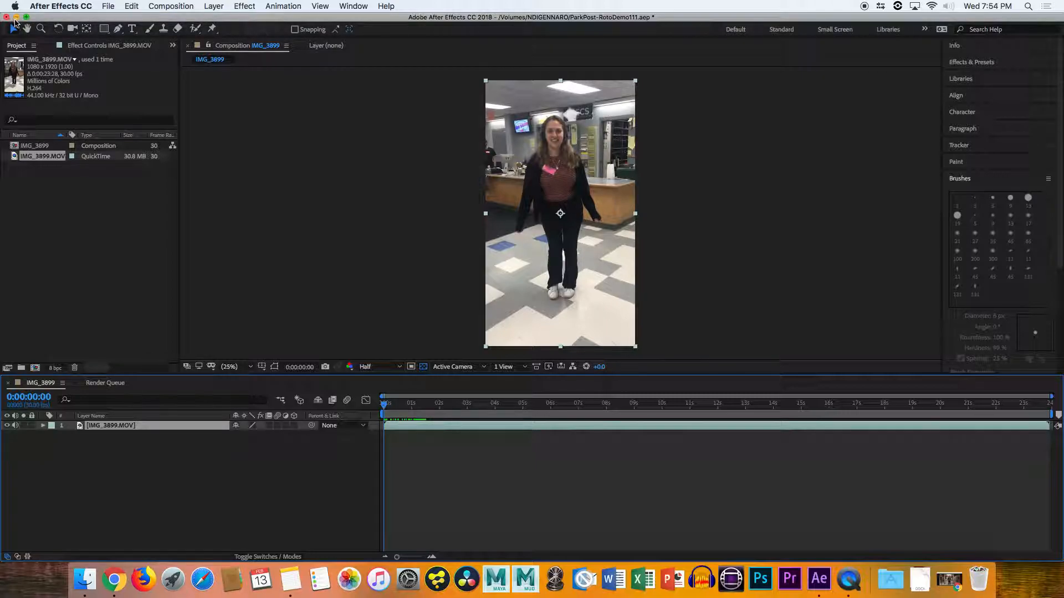
Replace the IMG_3899.MOV footage with the IMG_3899.MOV file in the desktop's pp dance party folder
{"action": "right_click", "coordinate": [36, 158]}
{"action": "mouse_move", "coordinate": [76, 224]}
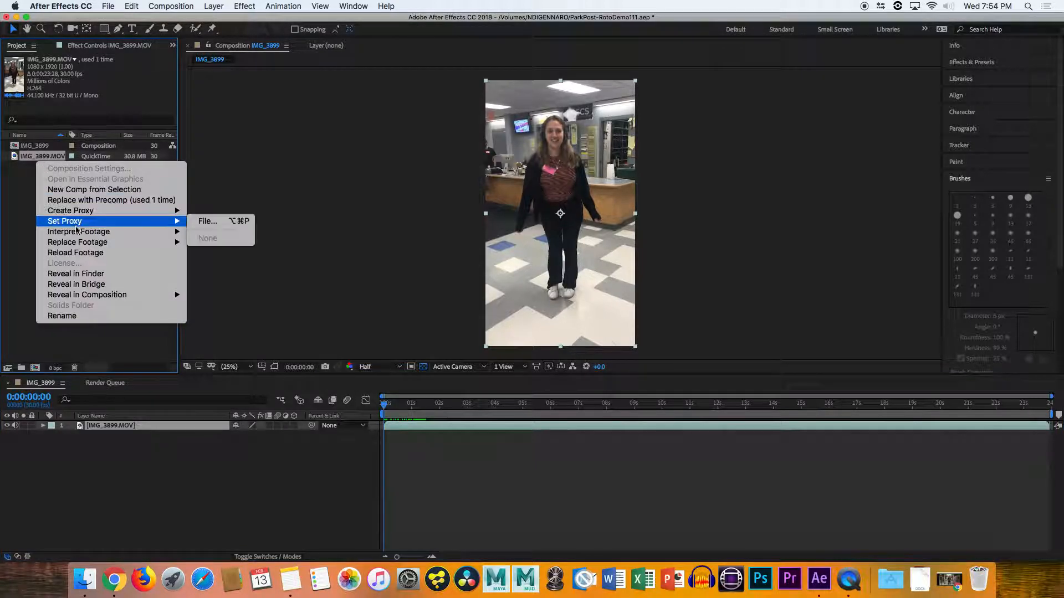
{"action": "mouse_move", "coordinate": [103, 236]}
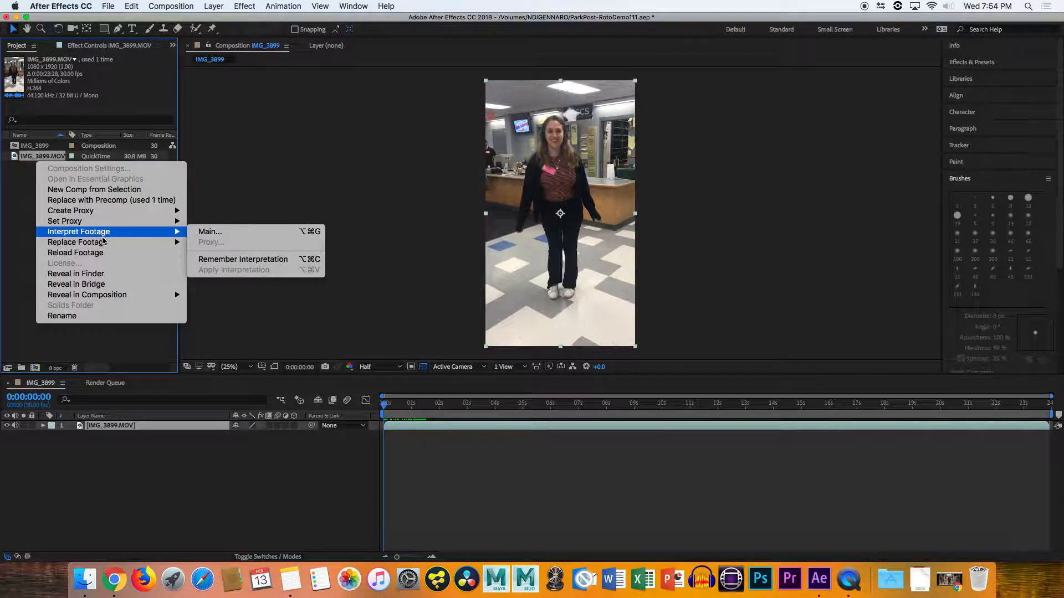
{"action": "left_click", "coordinate": [238, 242]}
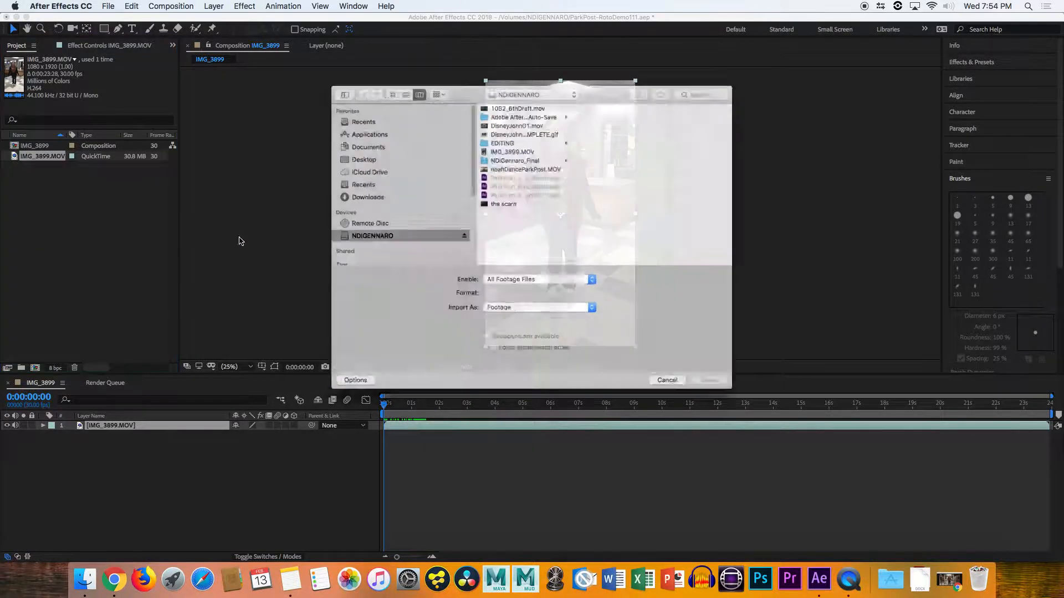
{"action": "left_click", "coordinate": [350, 148]}
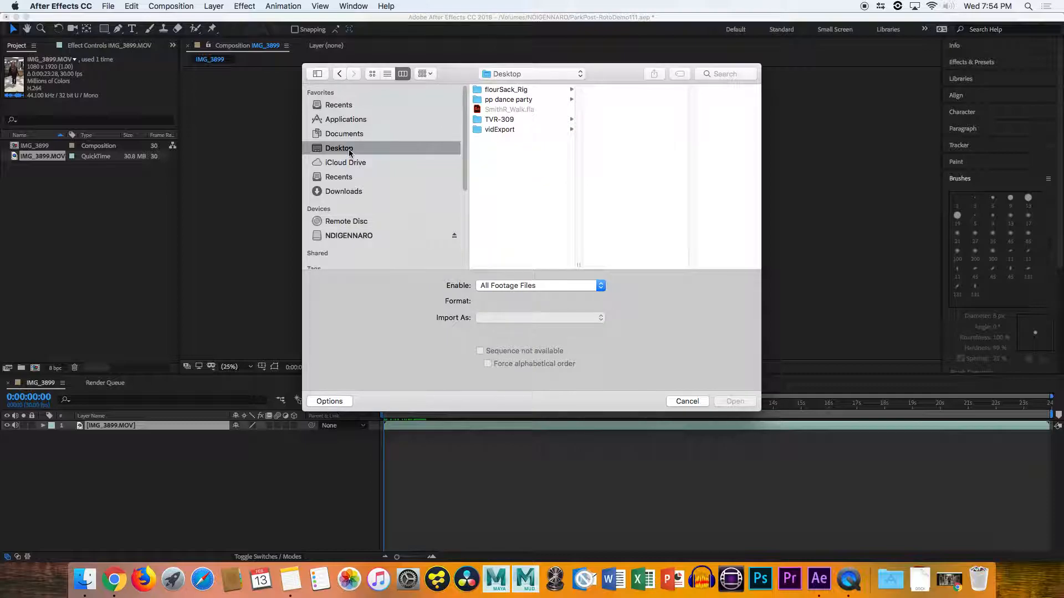
{"action": "left_click", "coordinate": [499, 100]}
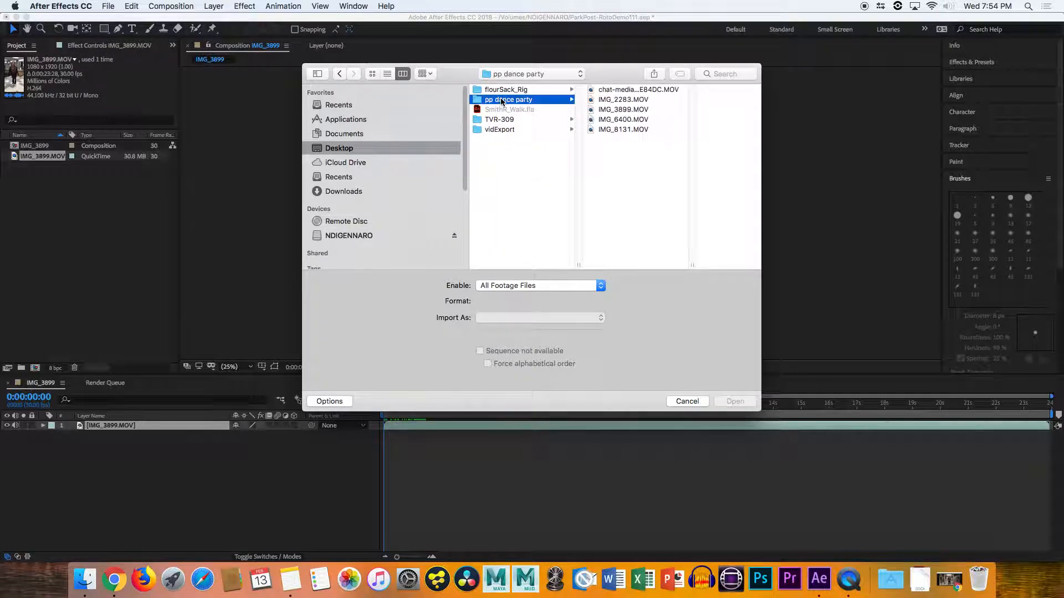
{"action": "left_click", "coordinate": [619, 101]}
{"action": "left_click", "coordinate": [582, 110]}
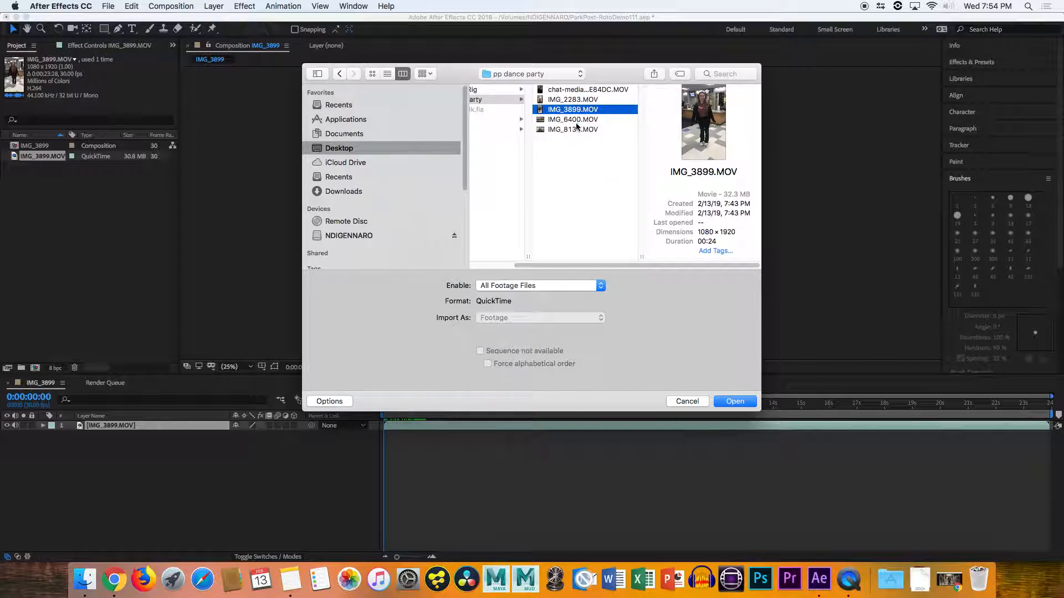
{"action": "left_click", "coordinate": [734, 401]}
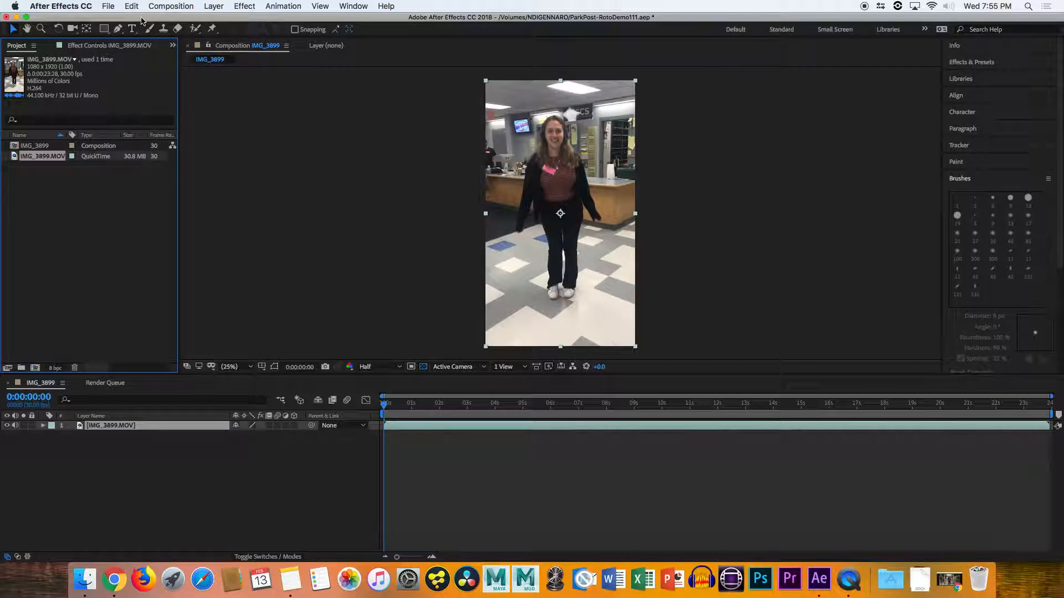
Move the After Effects window aside to check the ParkPost-RotoDemo111.aep project file on the external drive in Finder, and bring the window back up
{"action": "left_click_drag", "start_coordinate": [131, 18], "coordinate": [140, 335]}
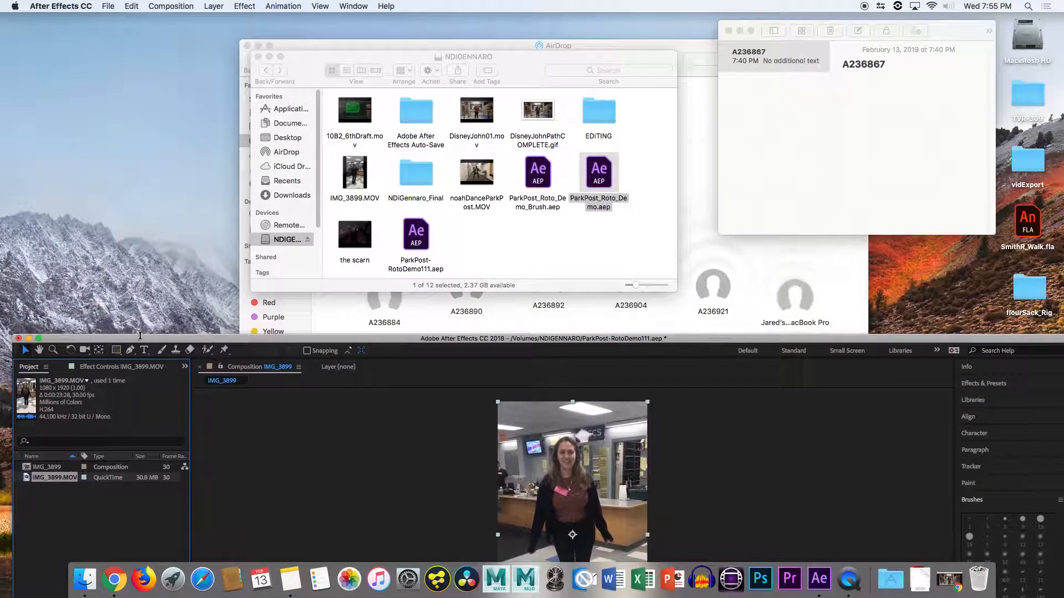
{"action": "left_click", "coordinate": [420, 238]}
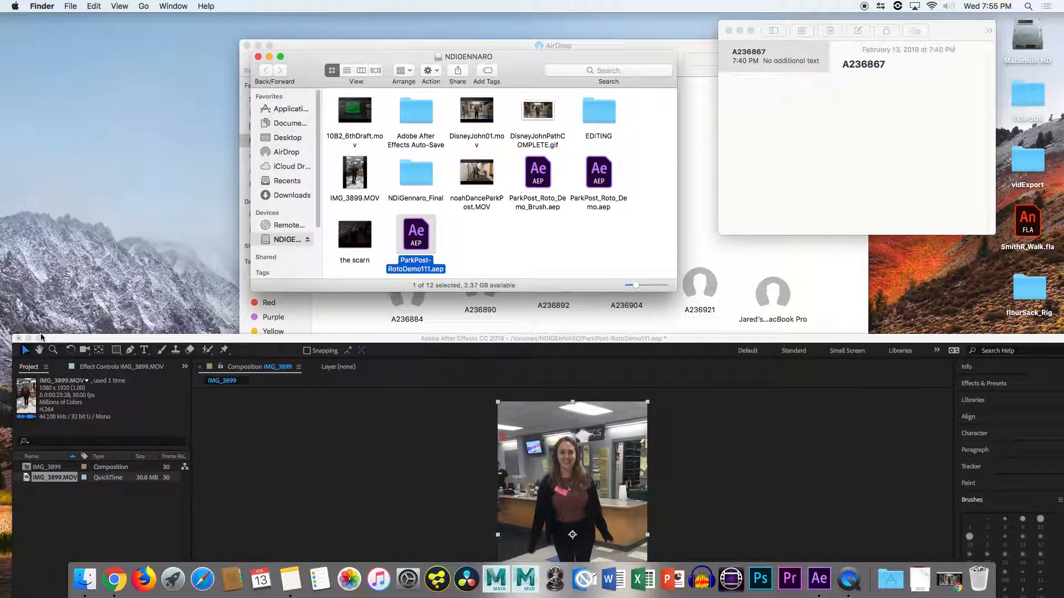
{"action": "left_click_drag", "start_coordinate": [22, 339], "coordinate": [35, 58]}
Save a copy of the project to the Desktop under the name ParkPost-RotoDemo111 as an Adobe After Effects Project
{"action": "left_click", "coordinate": [108, 7]}
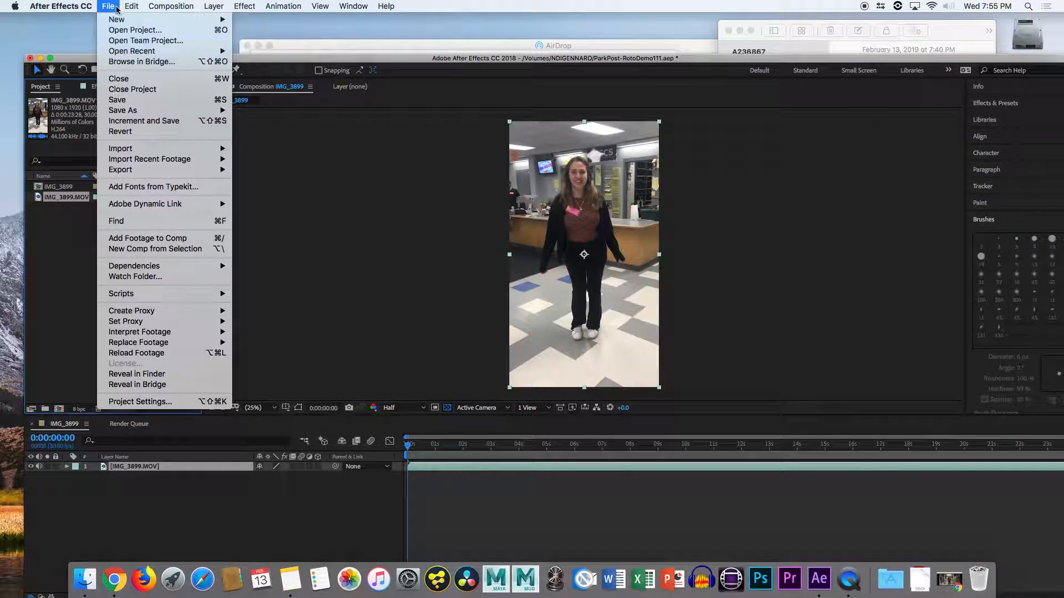
{"action": "mouse_move", "coordinate": [183, 110]}
{"action": "left_click", "coordinate": [271, 111]}
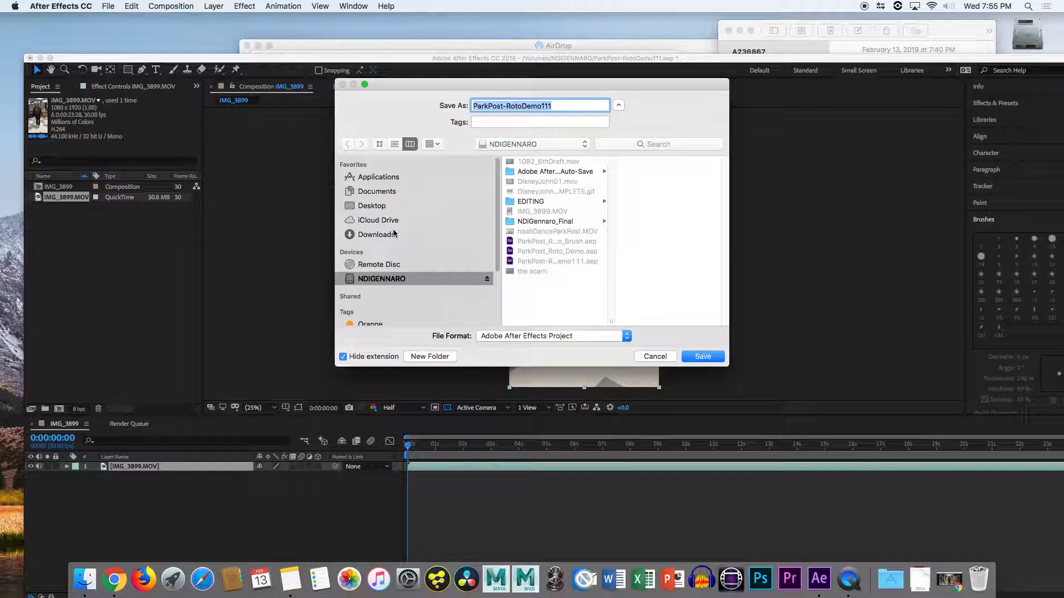
{"action": "left_click", "coordinate": [371, 206]}
{"action": "left_click", "coordinate": [699, 357]}
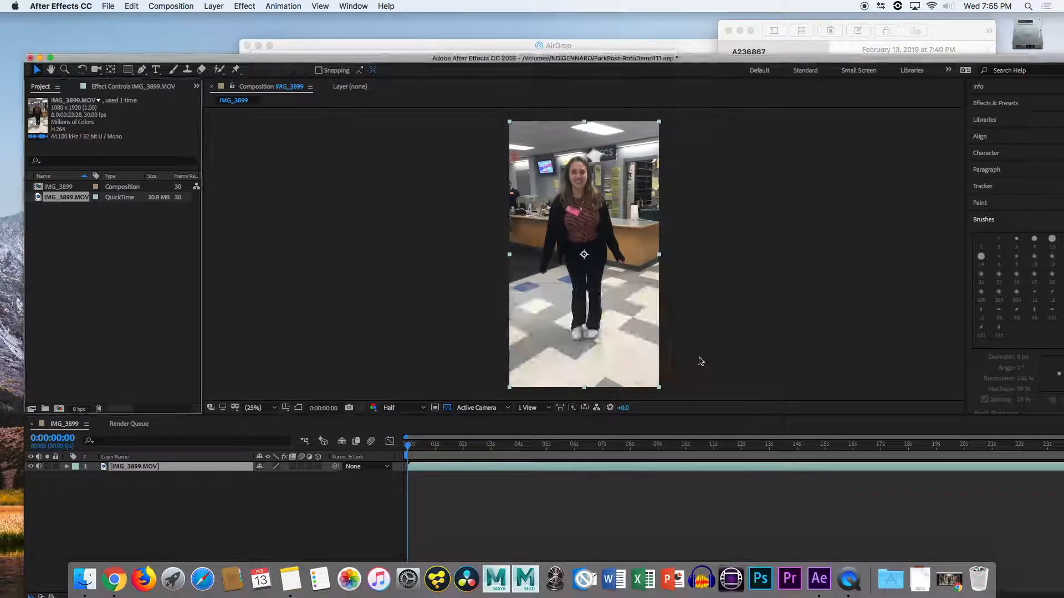
Close the open Finder window of the external drive and maximize the After Effects window
{"action": "left_click", "coordinate": [417, 47]}
{"action": "left_click", "coordinate": [247, 46]}
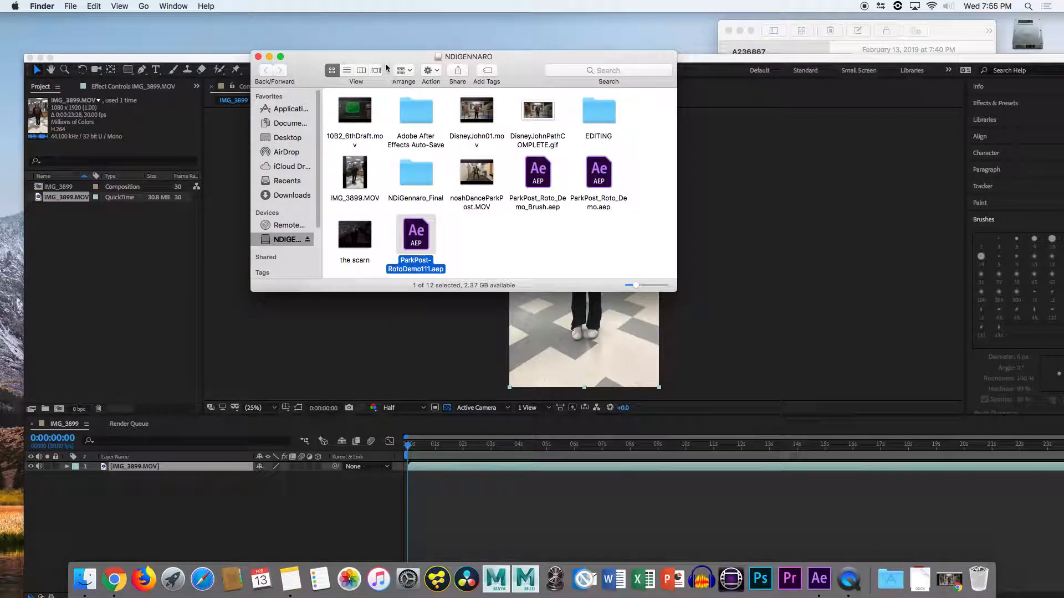
{"action": "key", "text": "super+w"}
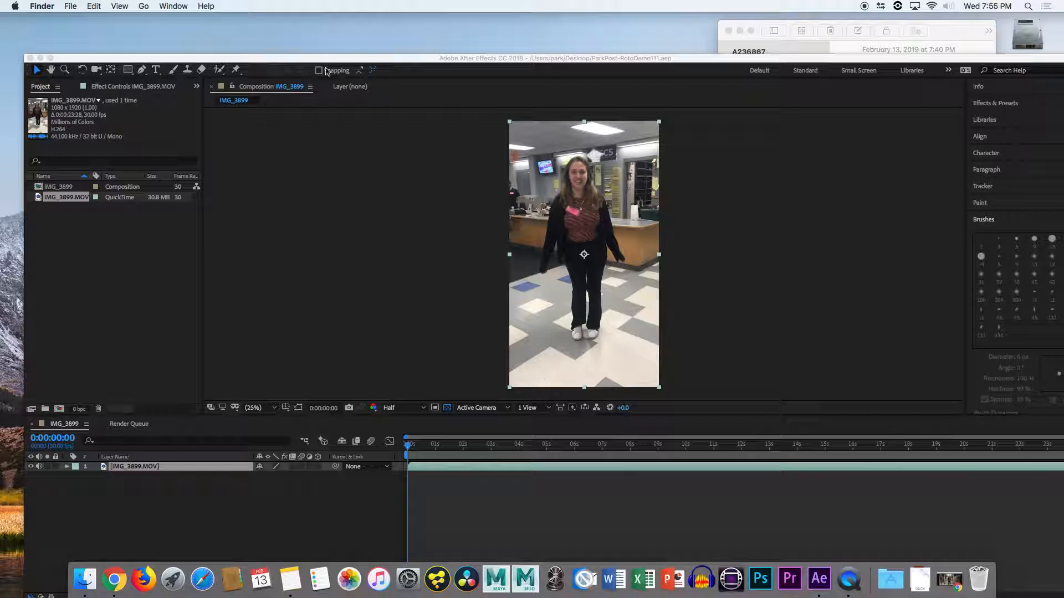
{"action": "left_click", "coordinate": [51, 57]}
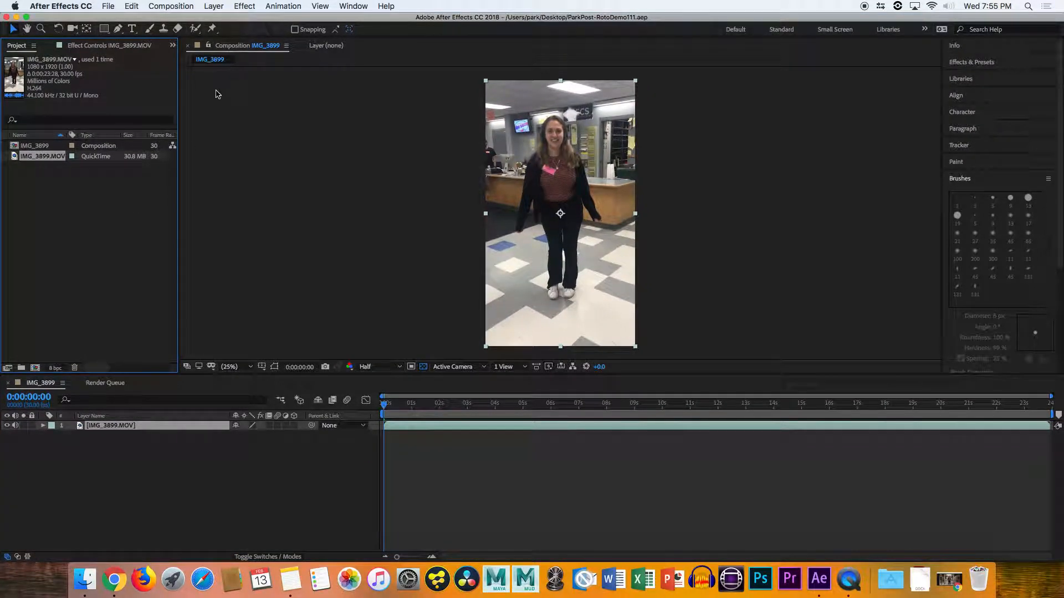
Deselect the IMG_3899.MOV layer and switch the composition's time display from timecode to frame numbers
{"action": "left_click", "coordinate": [275, 479]}
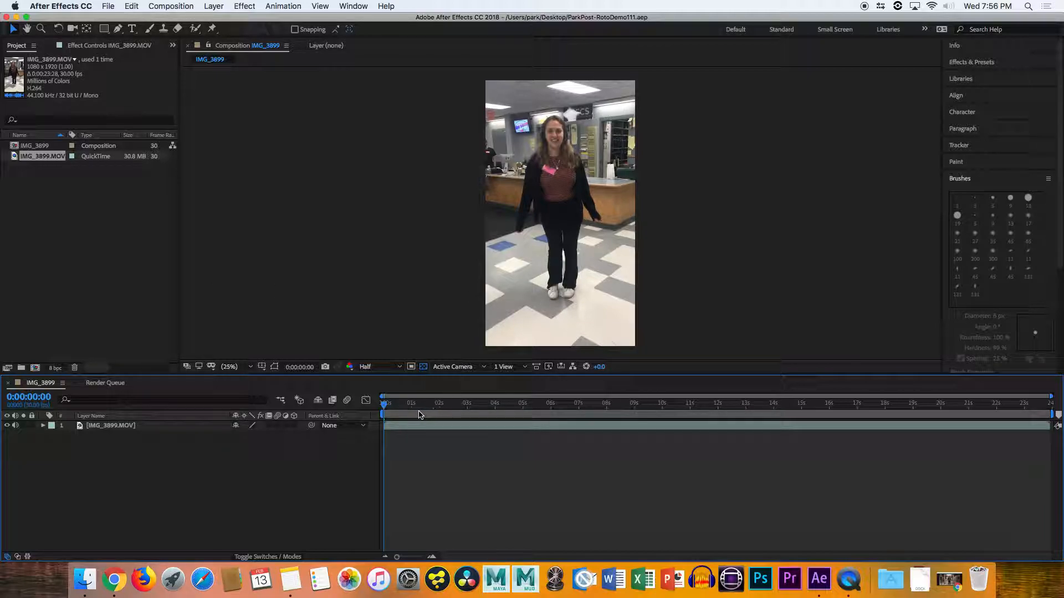
{"action": "left_click", "coordinate": [29, 397], "text": "super"}
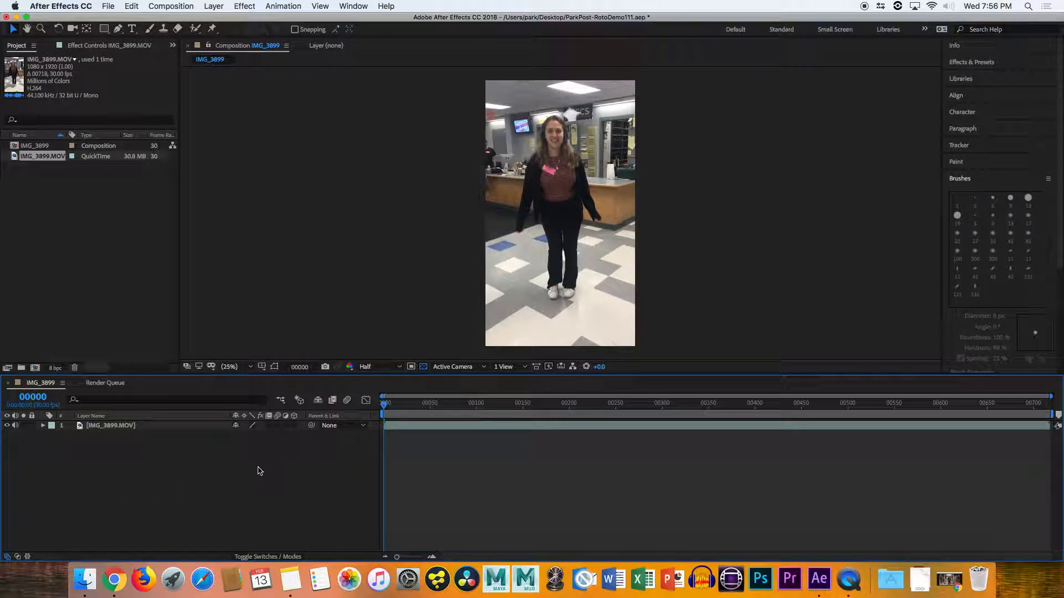
Try to preview and scrub the early frames of the IMG_3899 composition, ending at frame 88
{"action": "left_click_drag", "start_coordinate": [426, 403], "coordinate": [382, 416]}
{"action": "key", "text": "space"}
{"action": "key", "text": "v"}
{"action": "key", "text": "space"}
{"action": "mouse_move", "coordinate": [385, 406]}
{"action": "left_mouse_down"}
{"action": "mouse_move", "coordinate": [425, 407]}
{"action": "mouse_move", "coordinate": [380, 411]}
{"action": "left_mouse_up"}
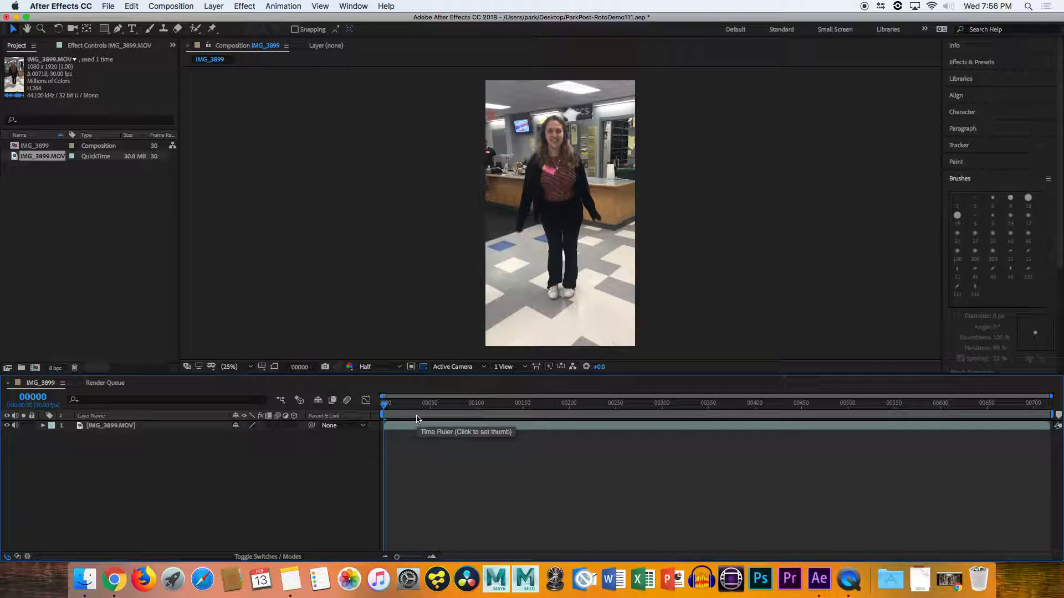
{"action": "key", "text": "v"}
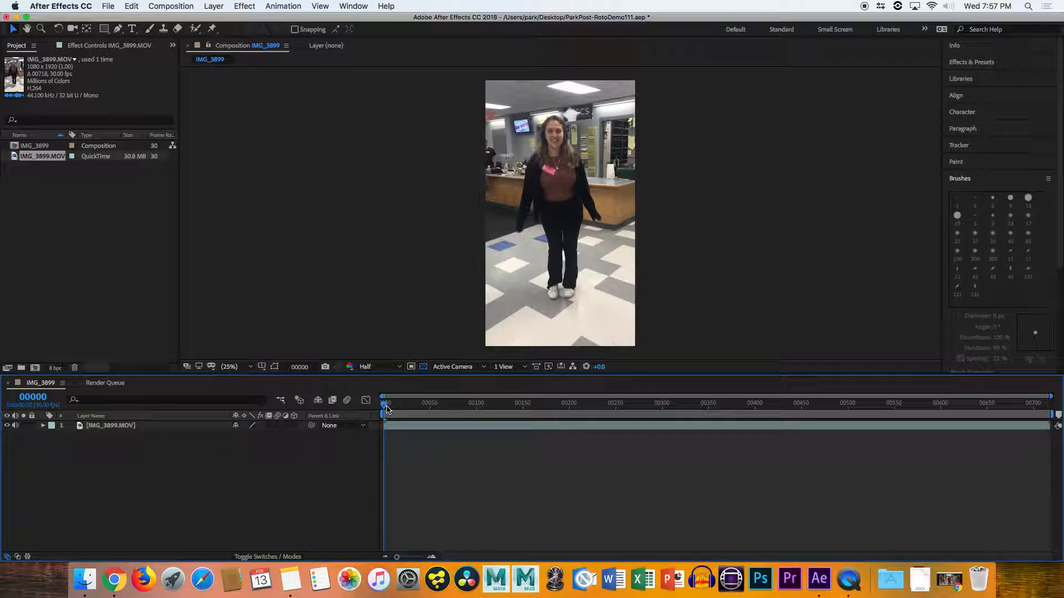
{"action": "left_click_drag", "start_coordinate": [384, 403], "coordinate": [430, 404]}
{"action": "left_click", "coordinate": [462, 404]}
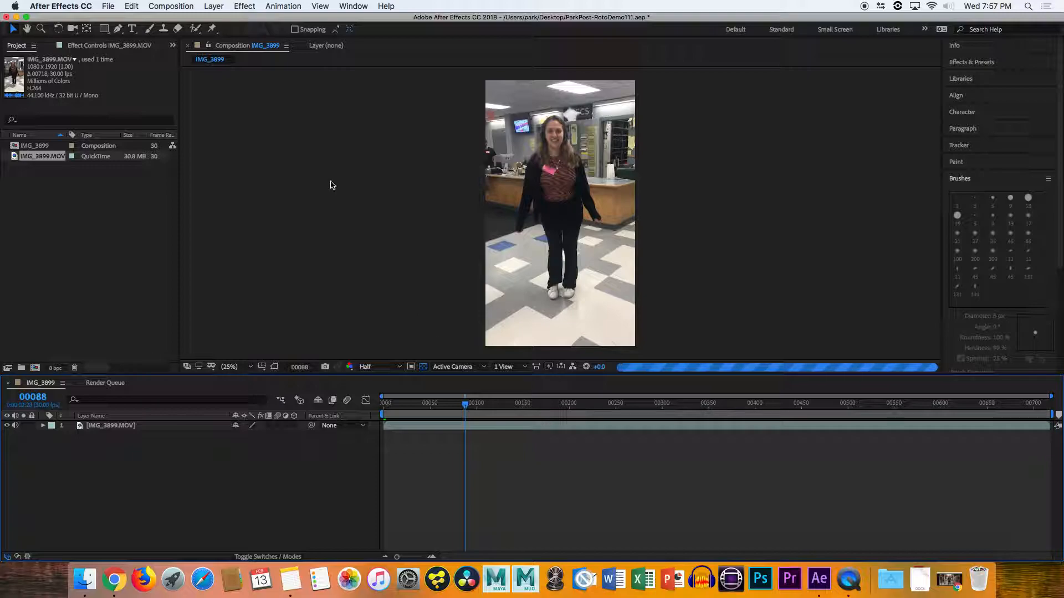
Quit After Effects without saving changes and reopen ParkPost-RotoDemo111.aep from the desktop
{"action": "key", "text": "super+q"}
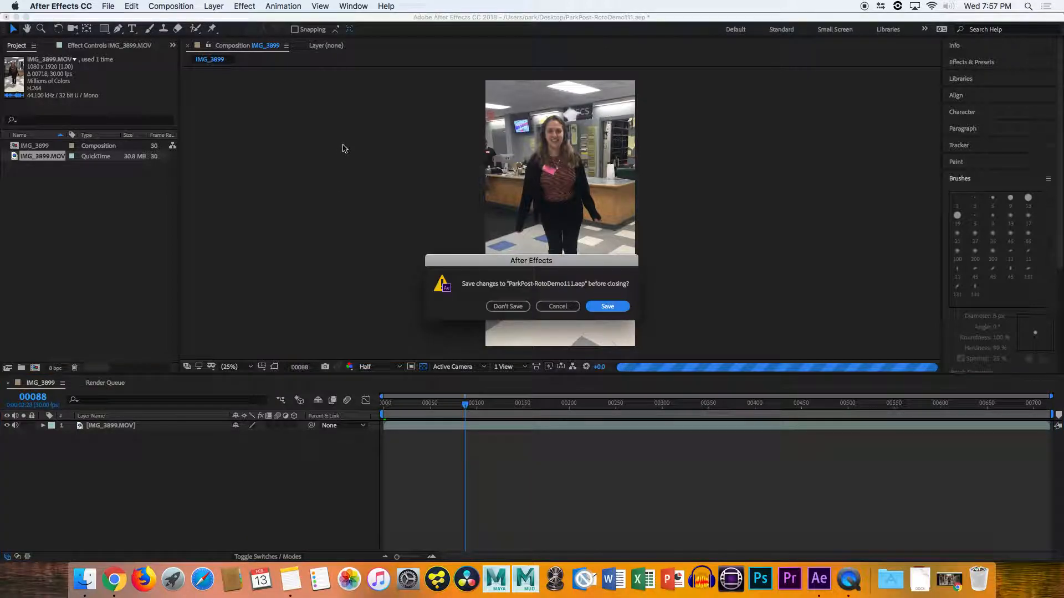
{"action": "left_click", "coordinate": [503, 307]}
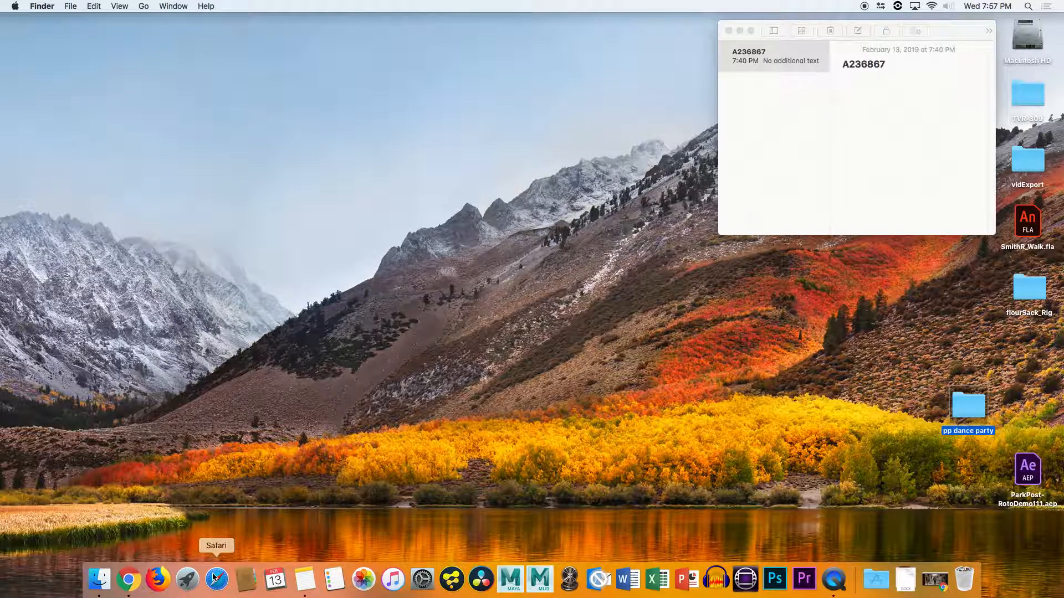
{"action": "left_click", "coordinate": [839, 430]}
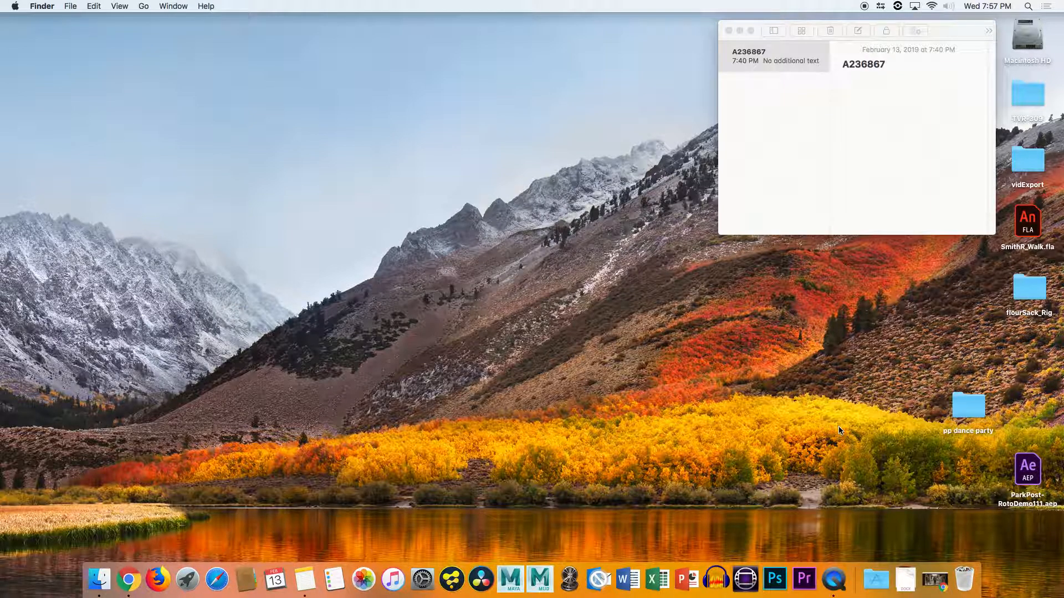
{"action": "double_click", "coordinate": [1024, 467]}
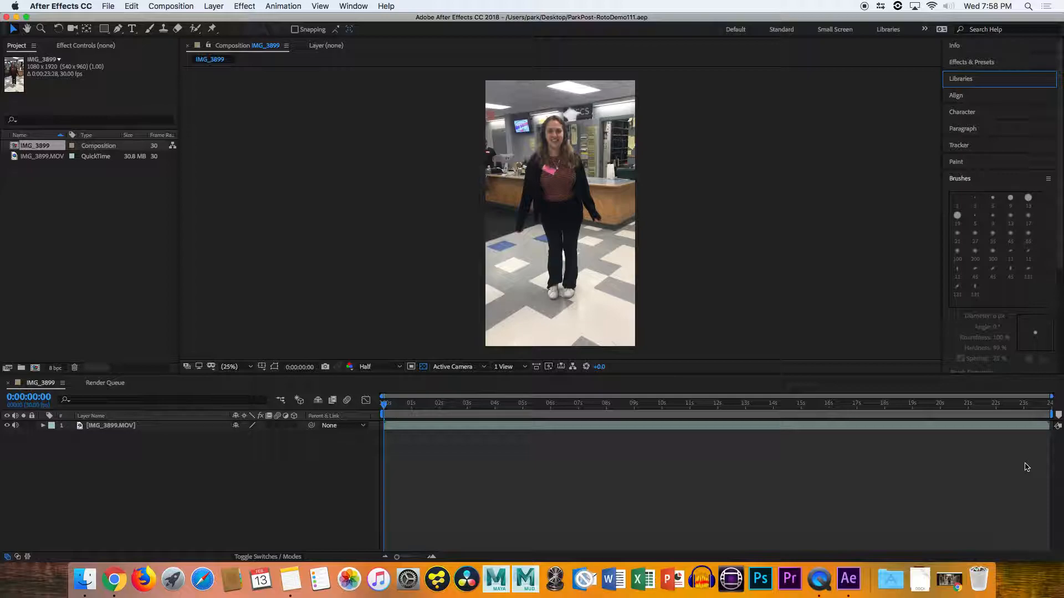
Mute the IMG_3899.MOV layer's audio while previewing the composition, and set the time display to frame numbers
{"action": "left_click", "coordinate": [436, 432]}
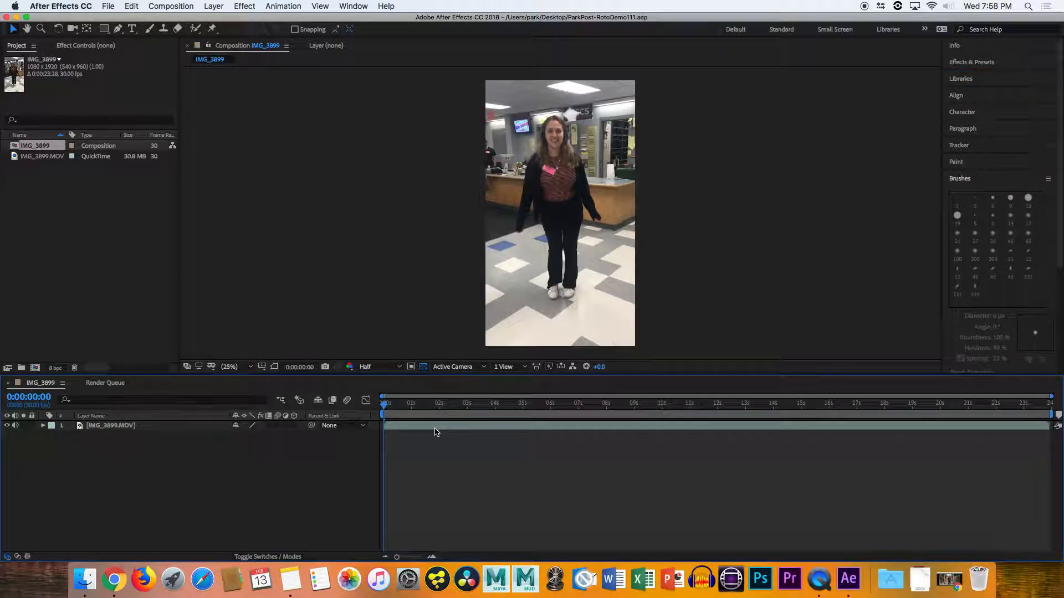
{"action": "key", "text": "space"}
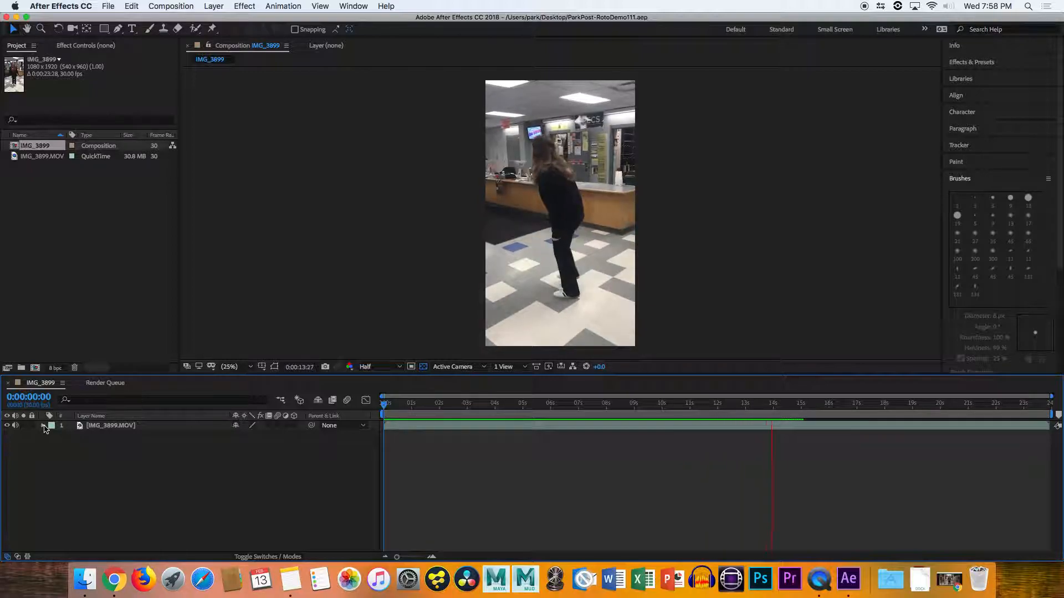
{"action": "left_click", "coordinate": [17, 426]}
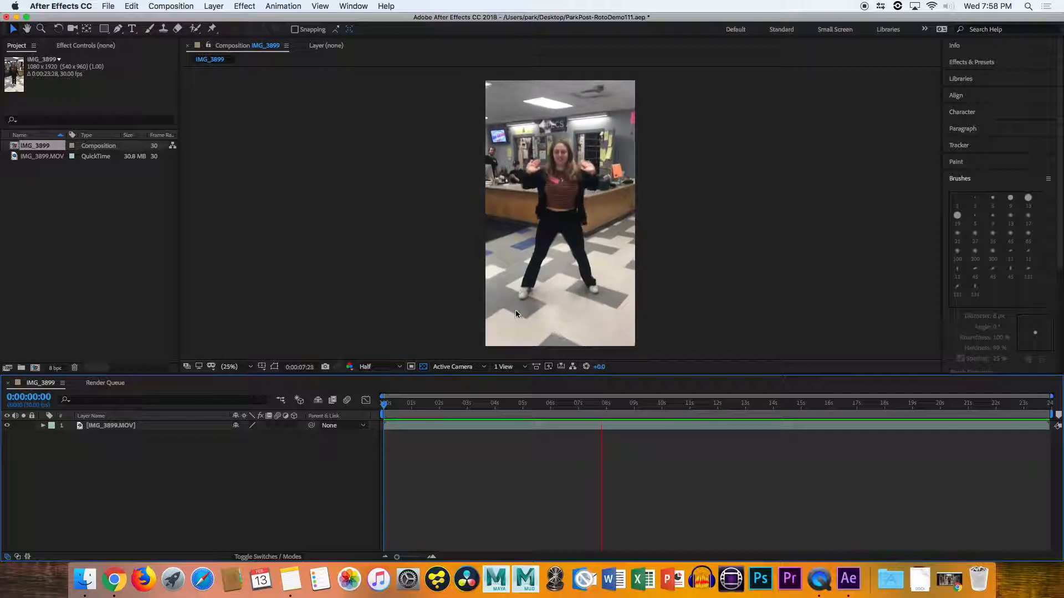
{"action": "key", "text": "space"}
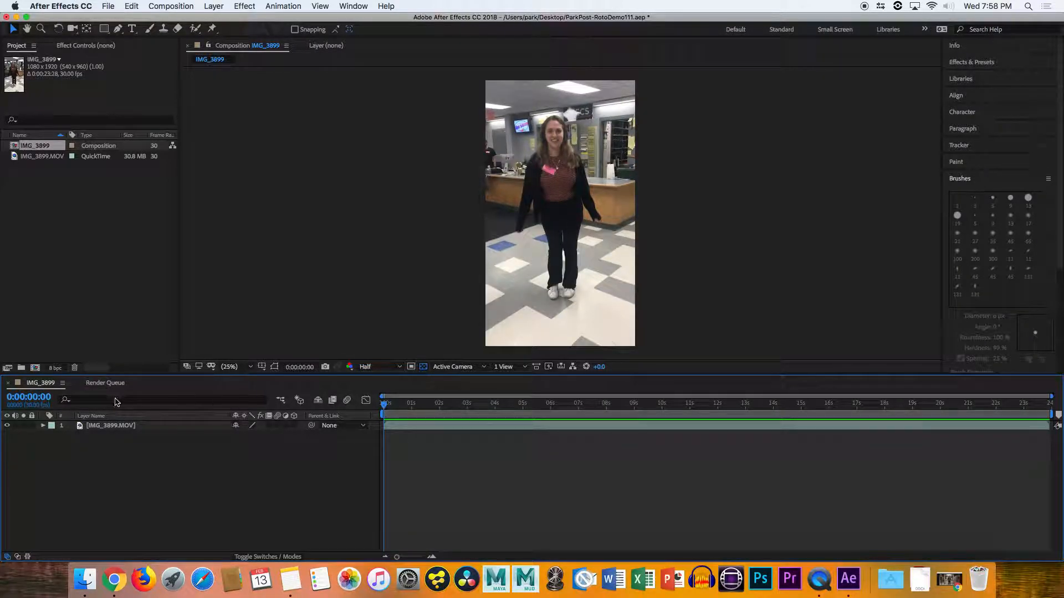
{"action": "left_click", "coordinate": [30, 396], "text": "super"}
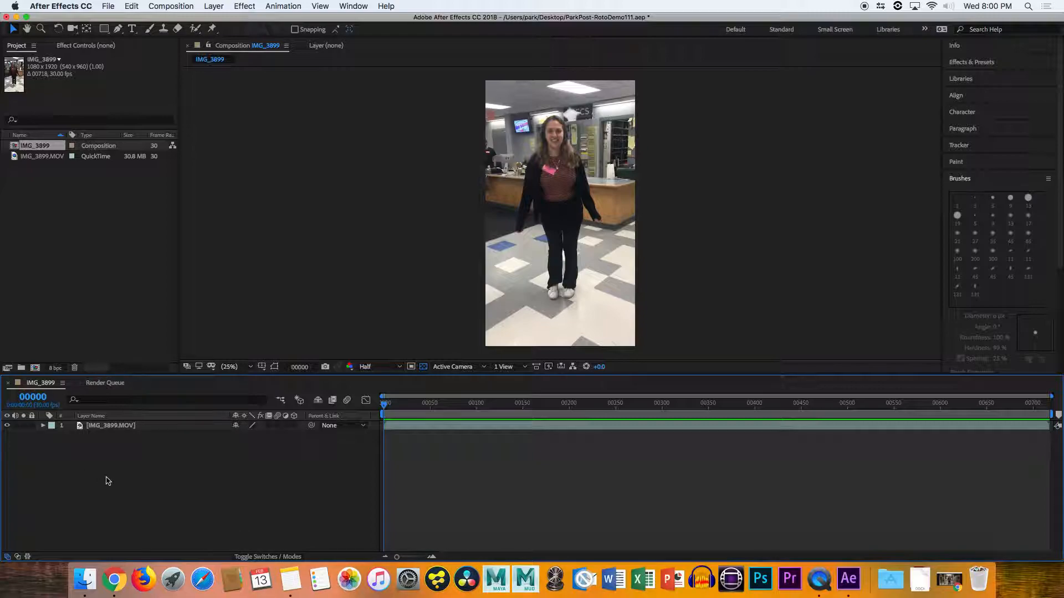
Add a black solid layer at composition size, 1080 by 1920 px, above the IMG_3899.MOV layer
{"action": "right_click", "coordinate": [72, 460]}
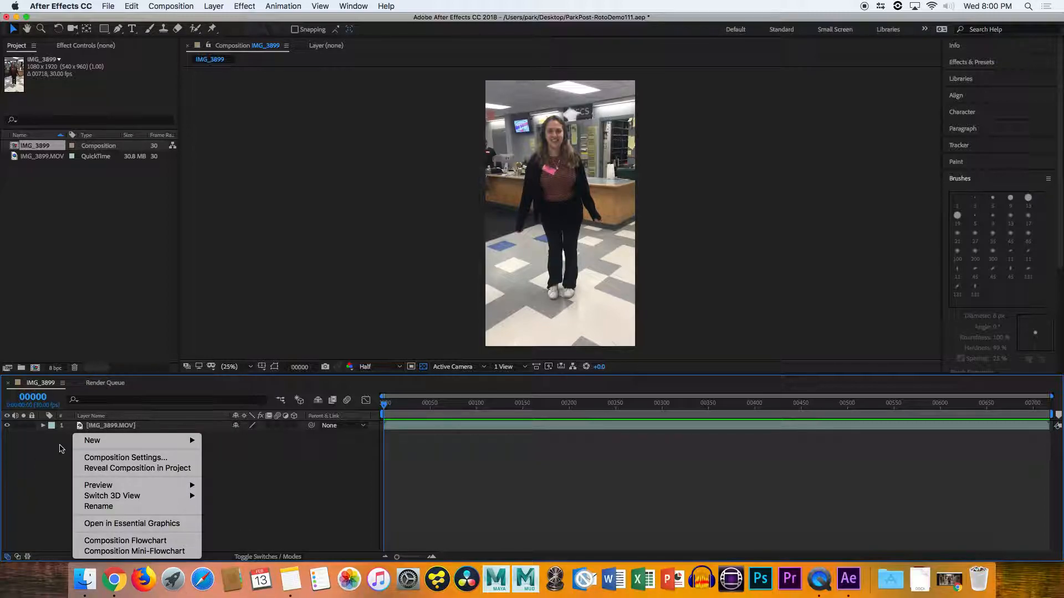
{"action": "mouse_move", "coordinate": [104, 444]}
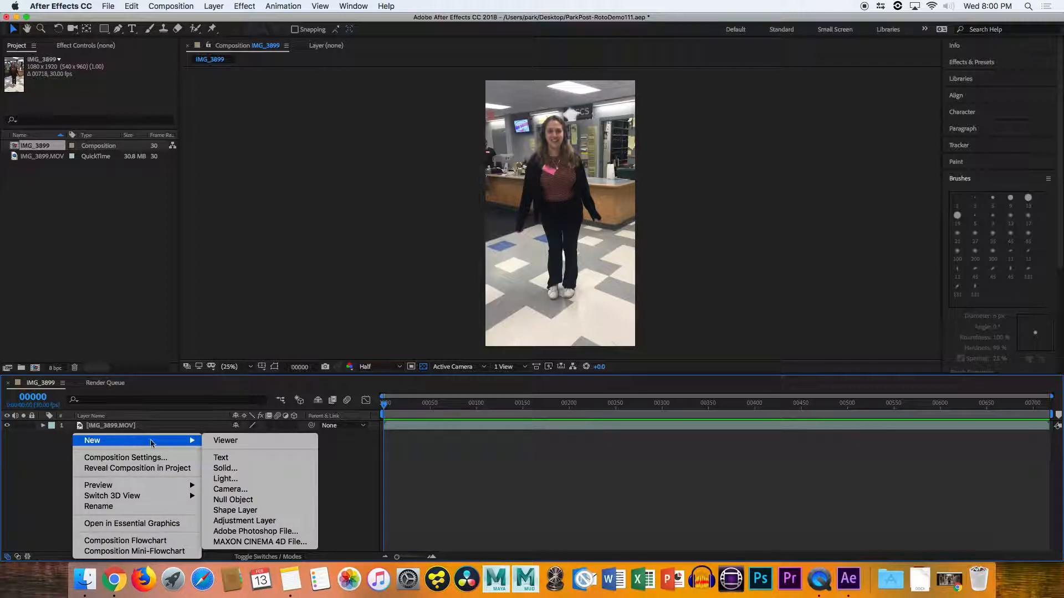
{"action": "left_click", "coordinate": [228, 470]}
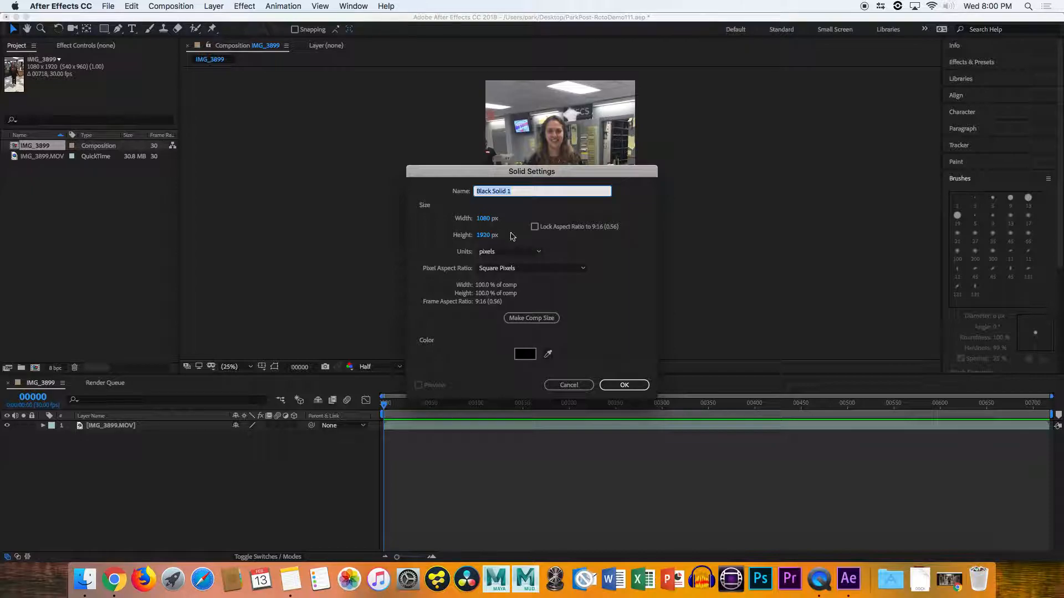
{"action": "left_click_drag", "start_coordinate": [543, 172], "coordinate": [584, 181]}
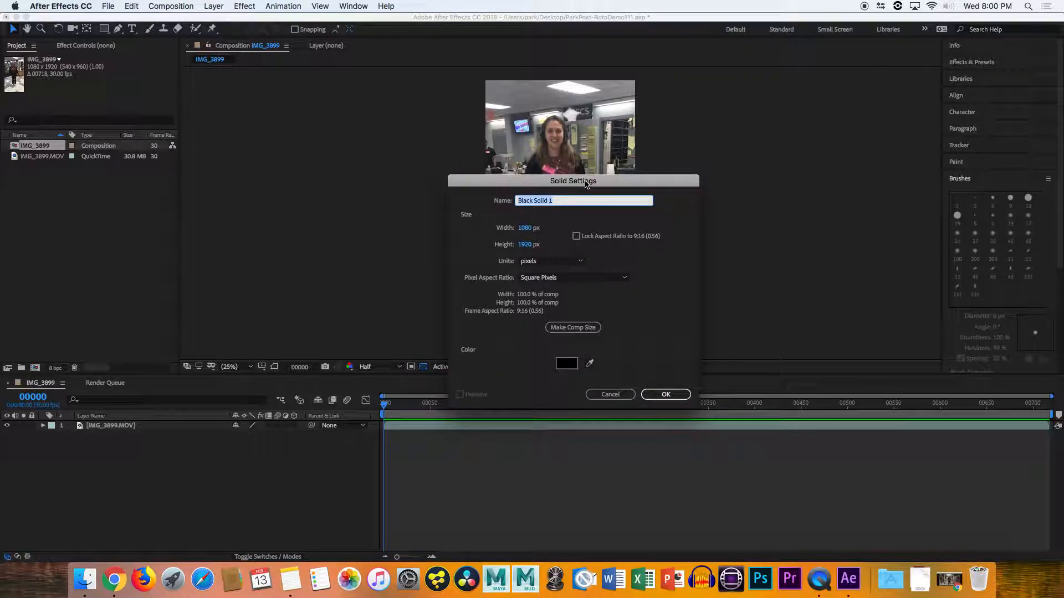
{"action": "left_click", "coordinate": [560, 329]}
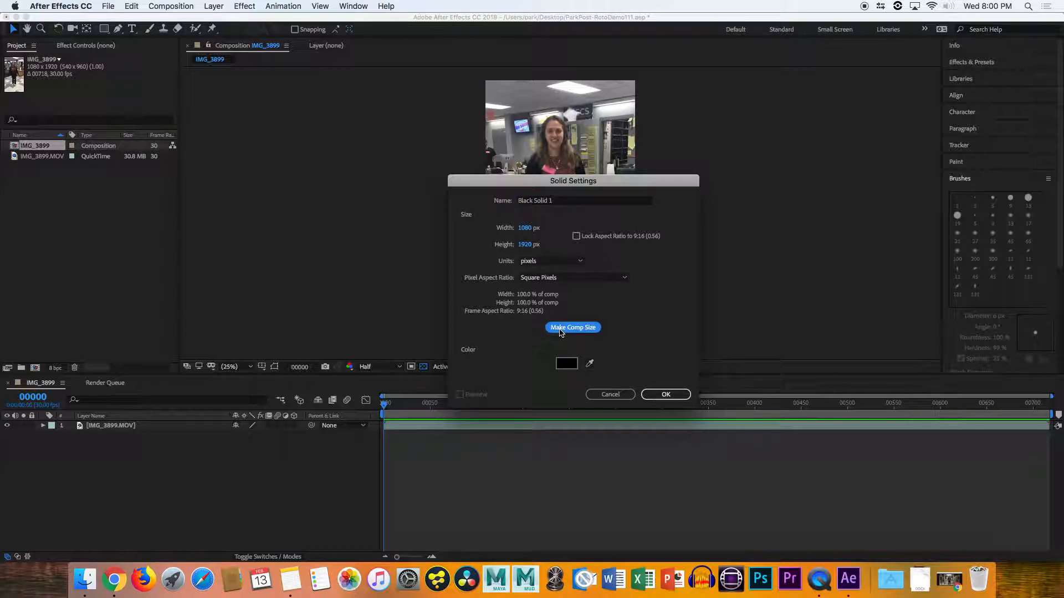
{"action": "left_click", "coordinate": [560, 329]}
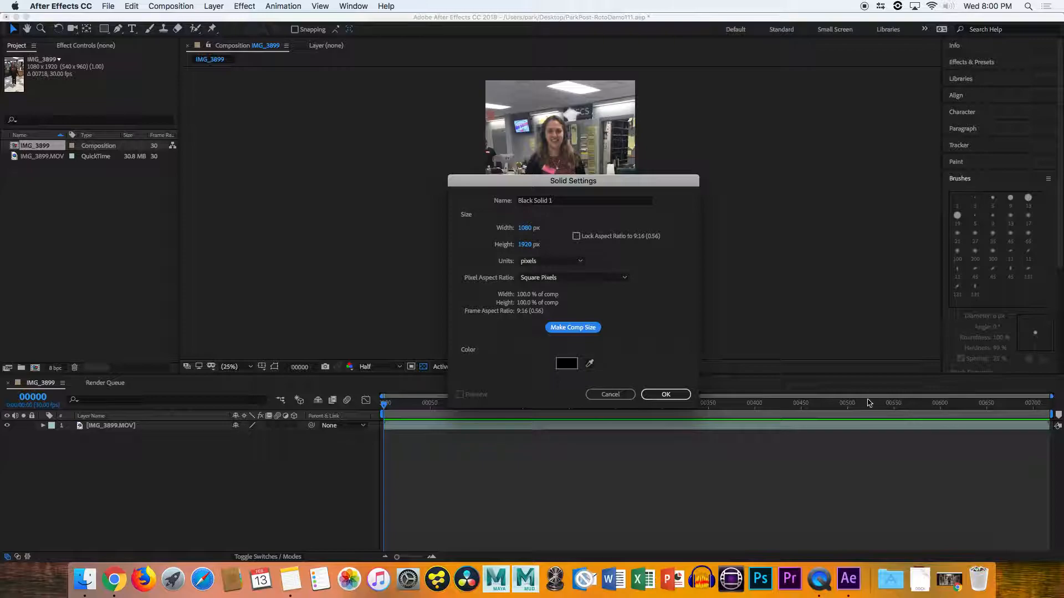
{"action": "left_click", "coordinate": [673, 396]}
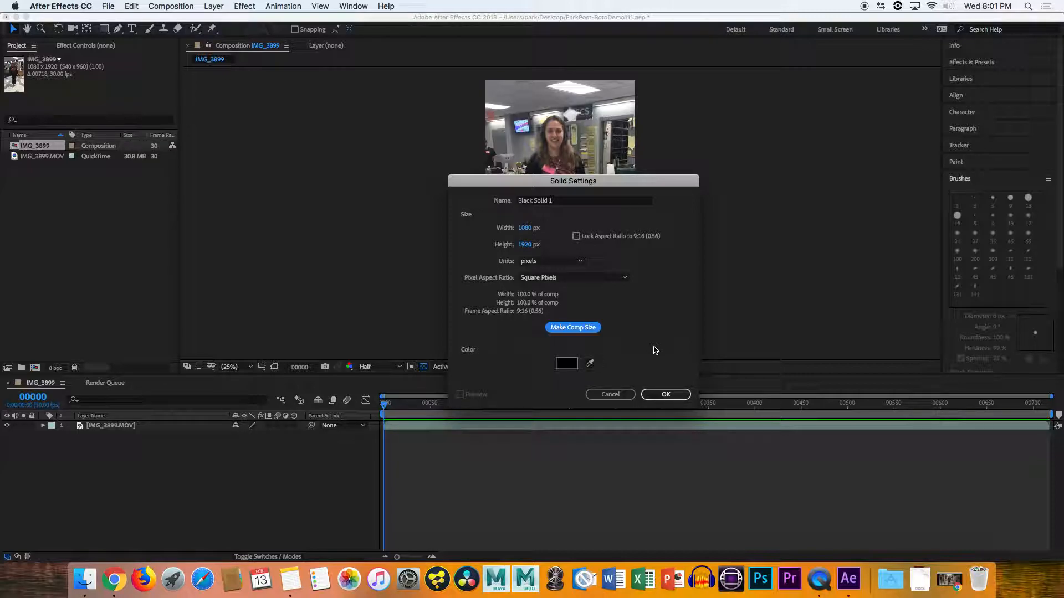
{"action": "left_click", "coordinate": [672, 395]}
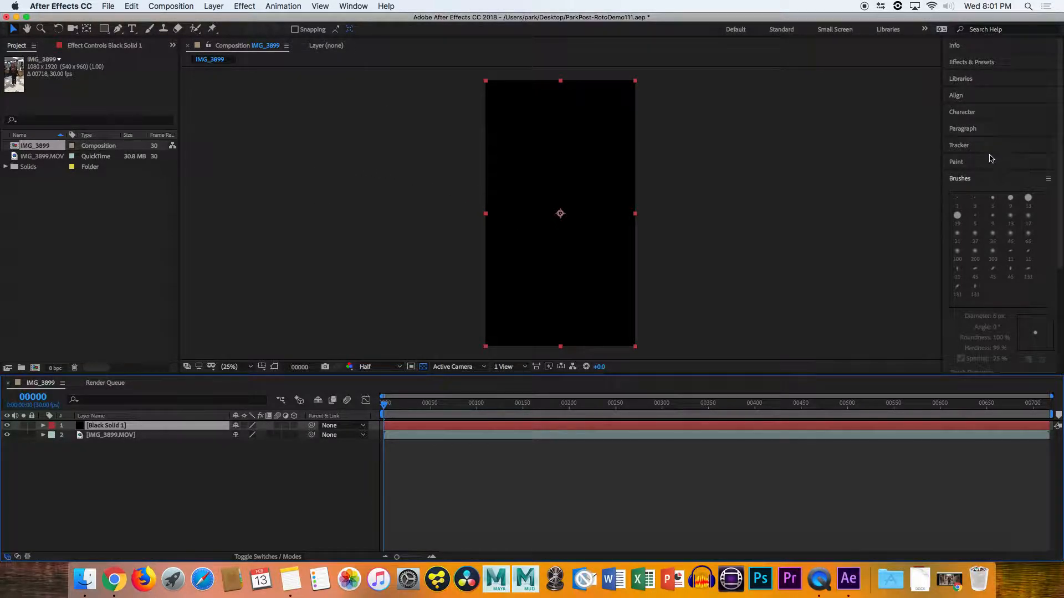
Show the paint settings and expand the properties of the Black Solid 1 layer
{"action": "left_click", "coordinate": [969, 161]}
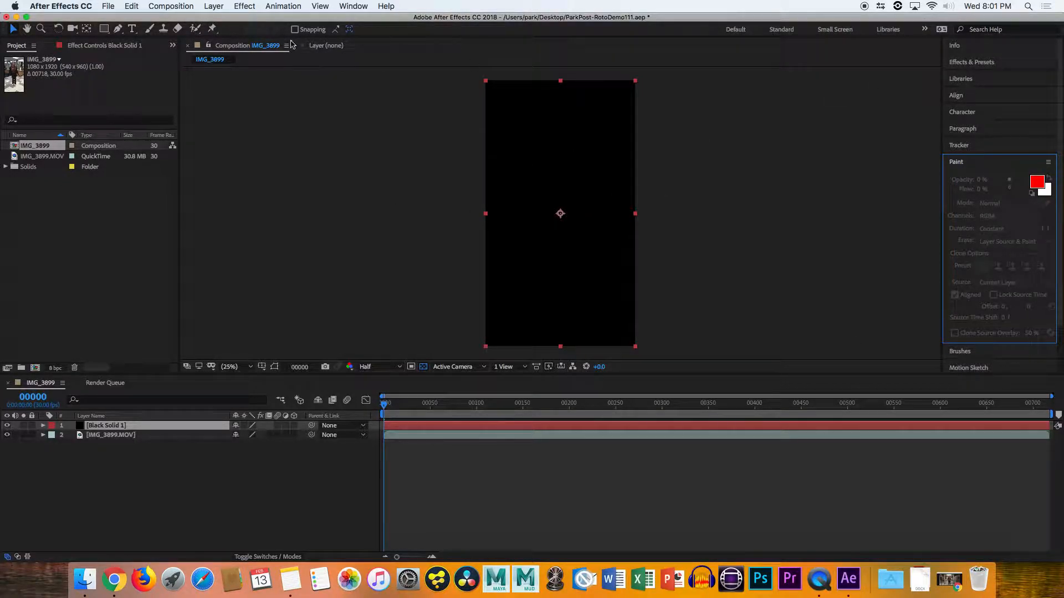
{"action": "left_click", "coordinate": [42, 426]}
{"action": "right_click", "coordinate": [30, 439]}
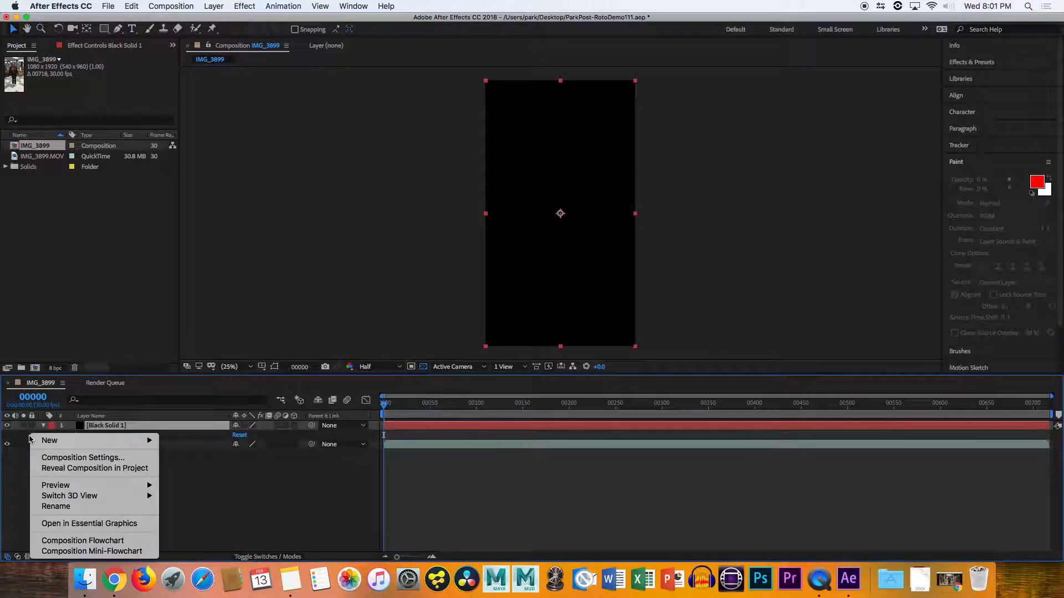
{"action": "mouse_move", "coordinate": [44, 441]}
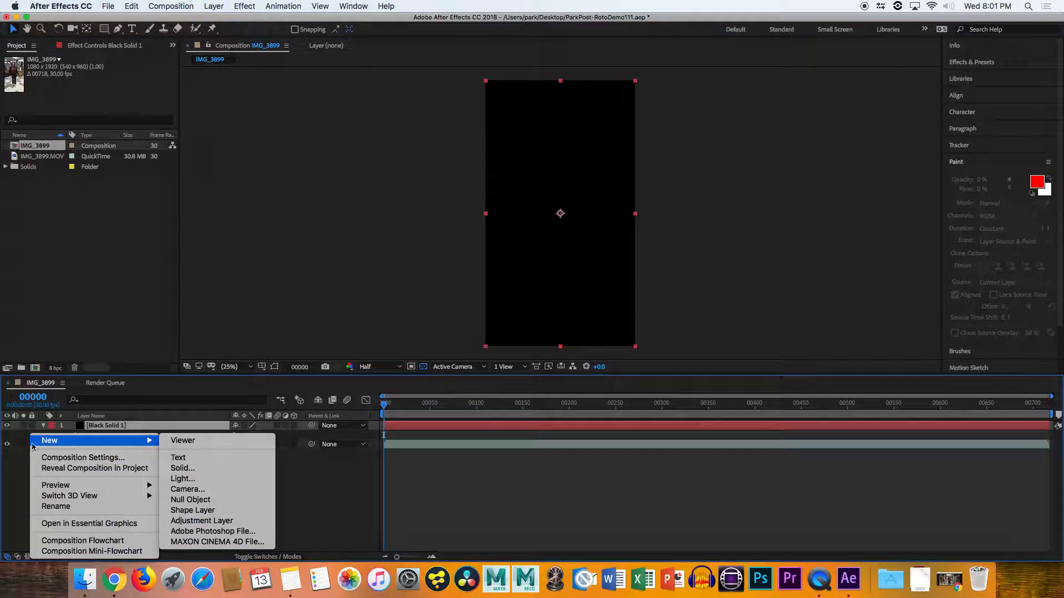
{"action": "left_click", "coordinate": [13, 458]}
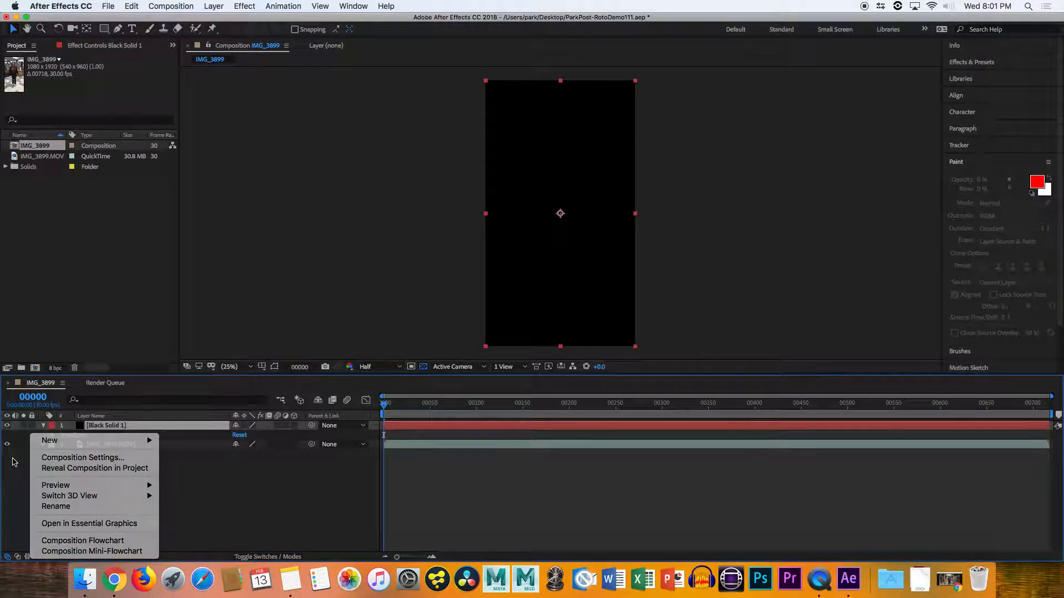
Place the first Pen tool mask point on the Black Solid 1 layer and expand Mask 1 to check its properties and effect controls
{"action": "left_click", "coordinate": [118, 28]}
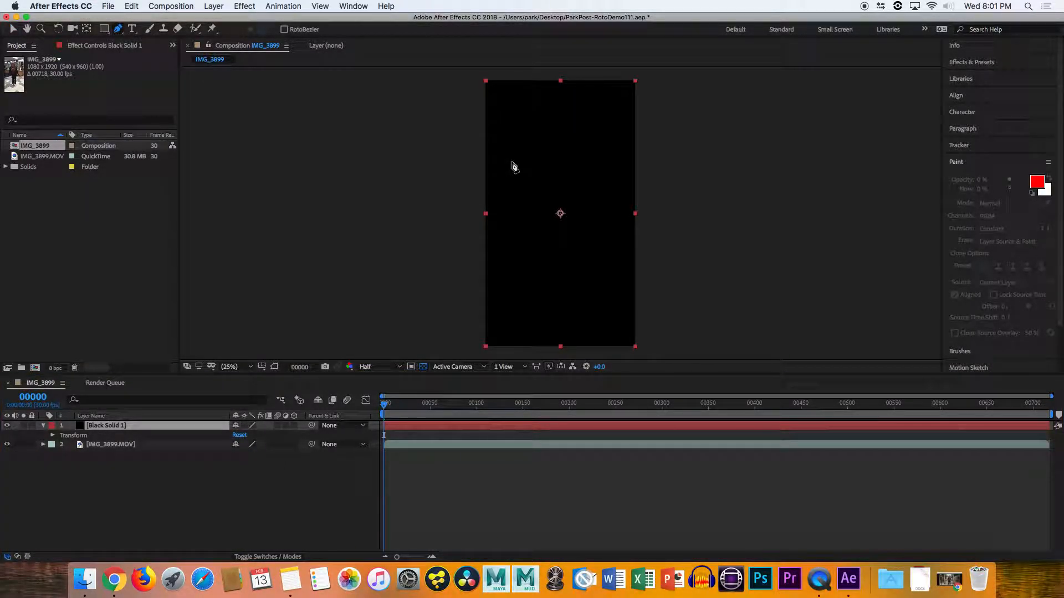
{"action": "left_click", "coordinate": [592, 255]}
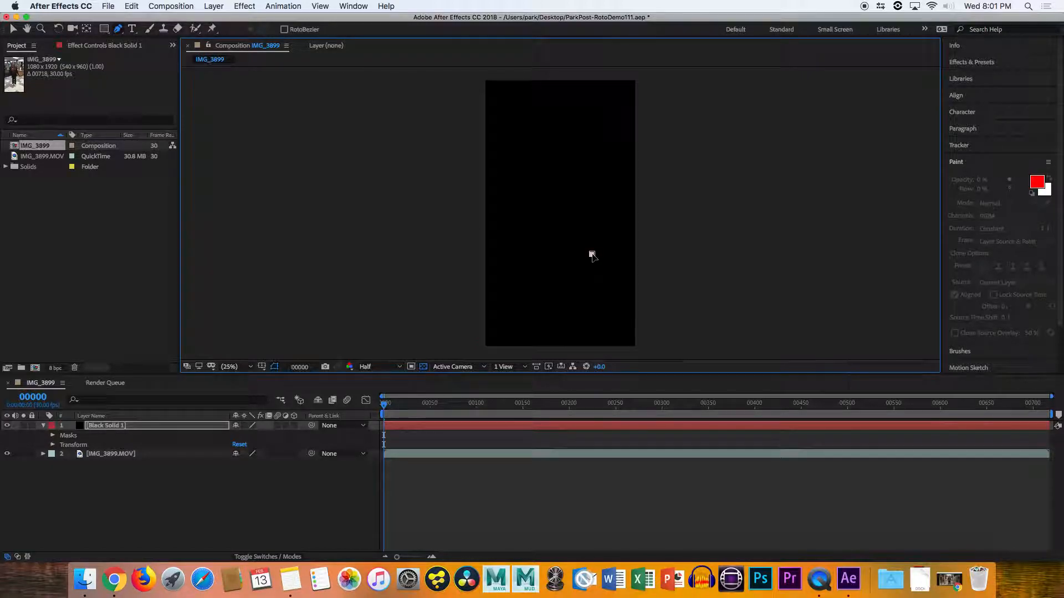
{"action": "left_click", "coordinate": [53, 435]}
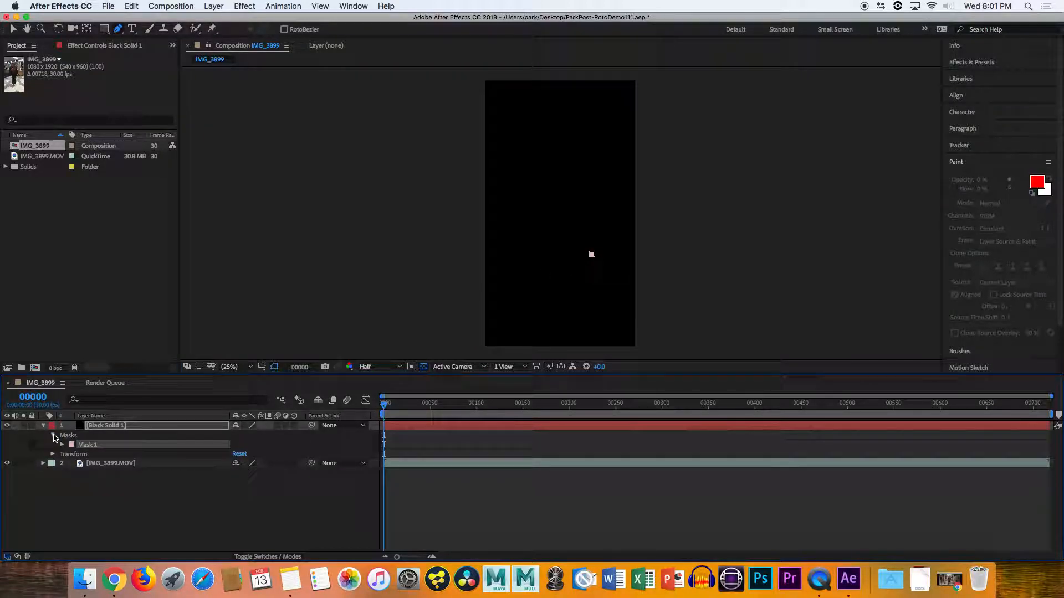
{"action": "left_click", "coordinate": [61, 444]}
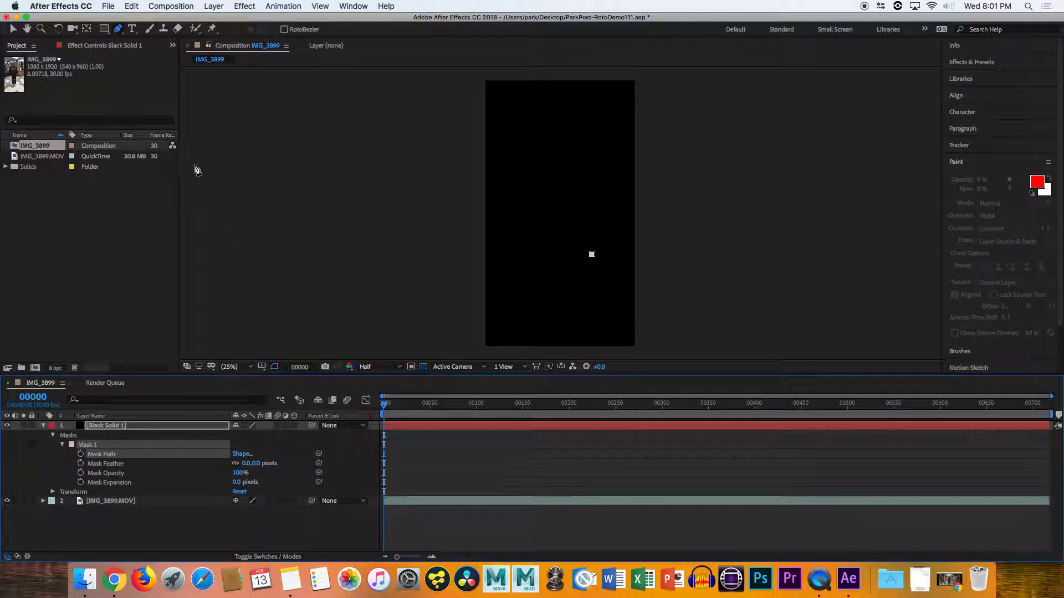
{"action": "left_click", "coordinate": [129, 46]}
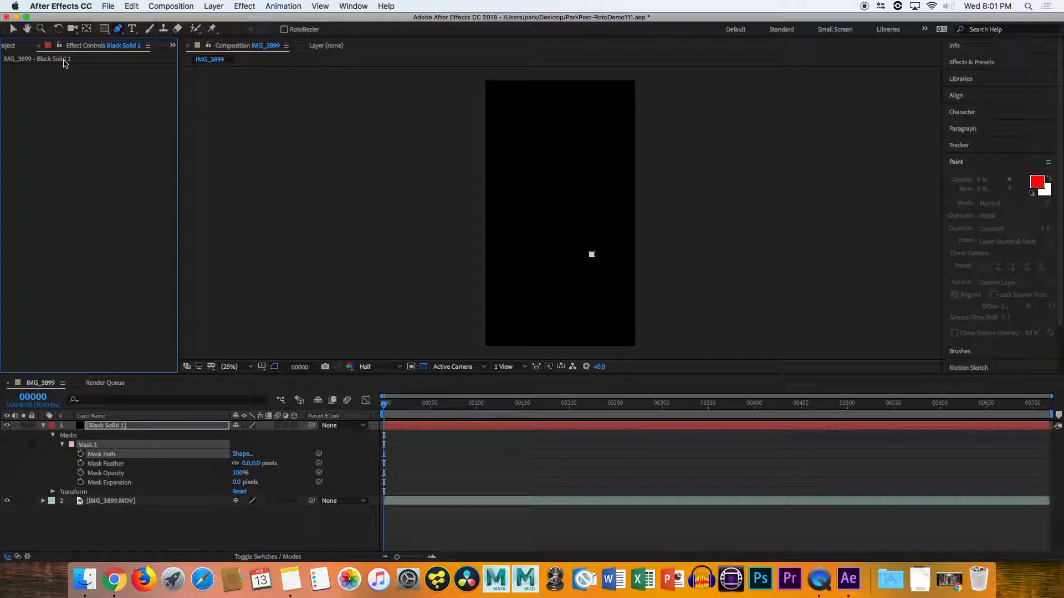
{"action": "left_click", "coordinate": [92, 445]}
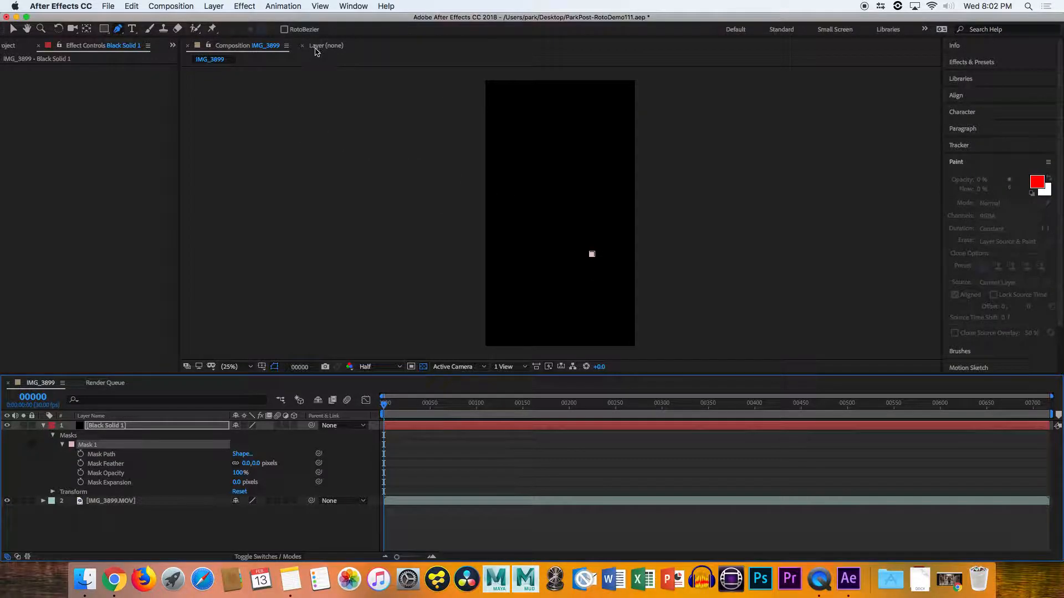
Review the composition view and the transform properties of the Black Solid 1 layer, then collapse the layer
{"action": "left_click", "coordinate": [314, 47]}
{"action": "left_click", "coordinate": [249, 47]}
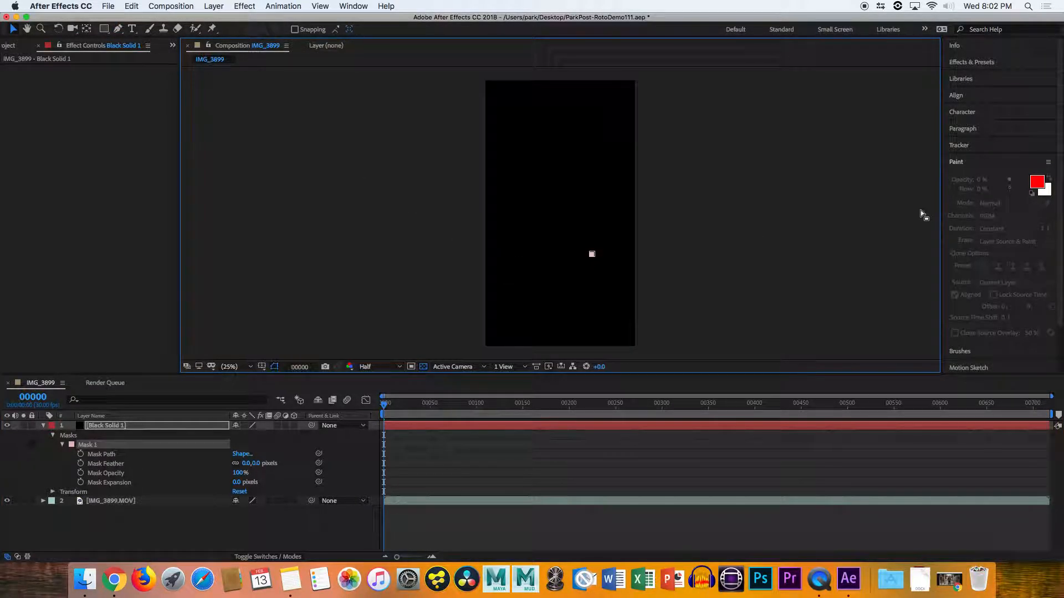
{"action": "scroll", "coordinate": [1025, 329], "scroll_direction": "down", "scroll_amount": 3}
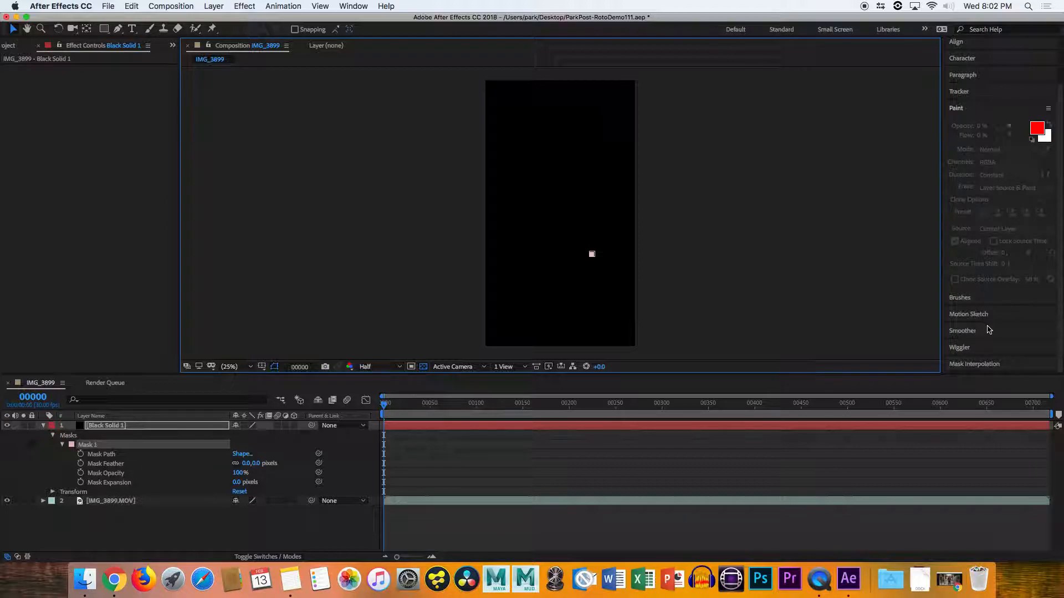
{"action": "scroll", "coordinate": [997, 314], "scroll_direction": "up", "scroll_amount": 3}
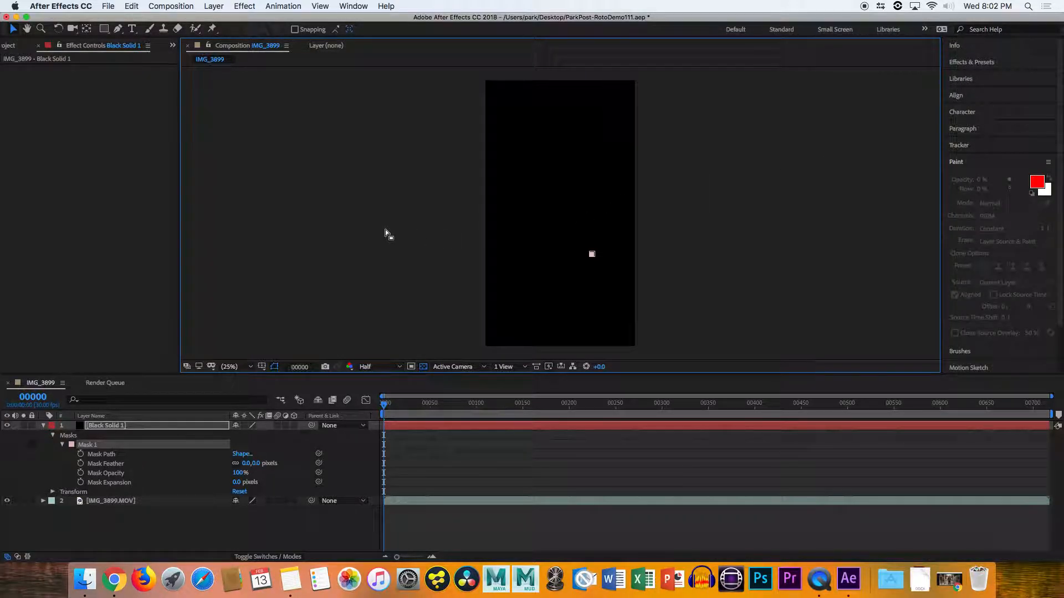
{"action": "left_click", "coordinate": [80, 494]}
{"action": "left_click", "coordinate": [53, 492]}
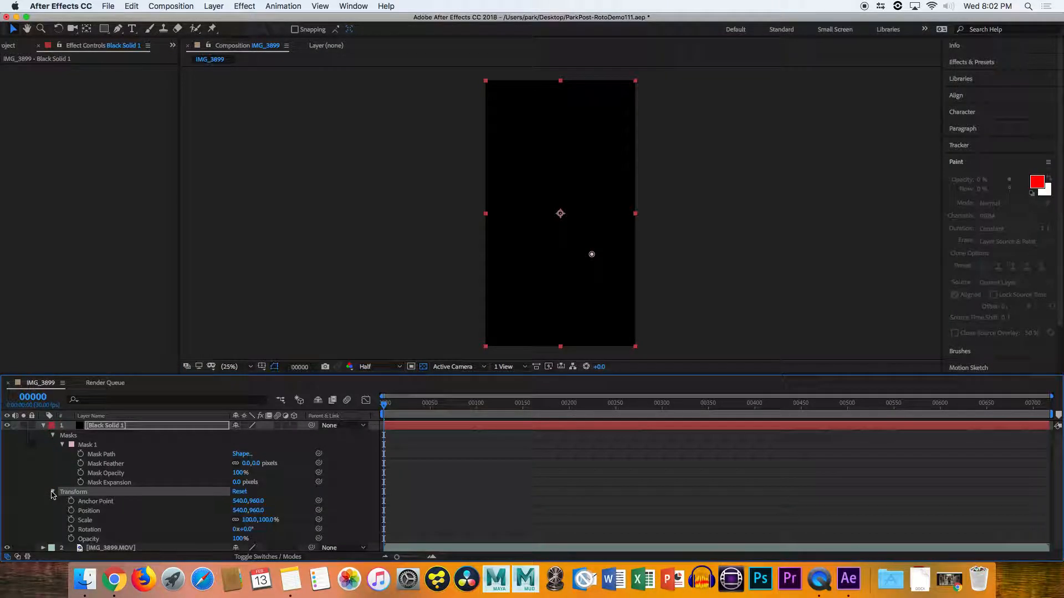
{"action": "left_click", "coordinate": [44, 426]}
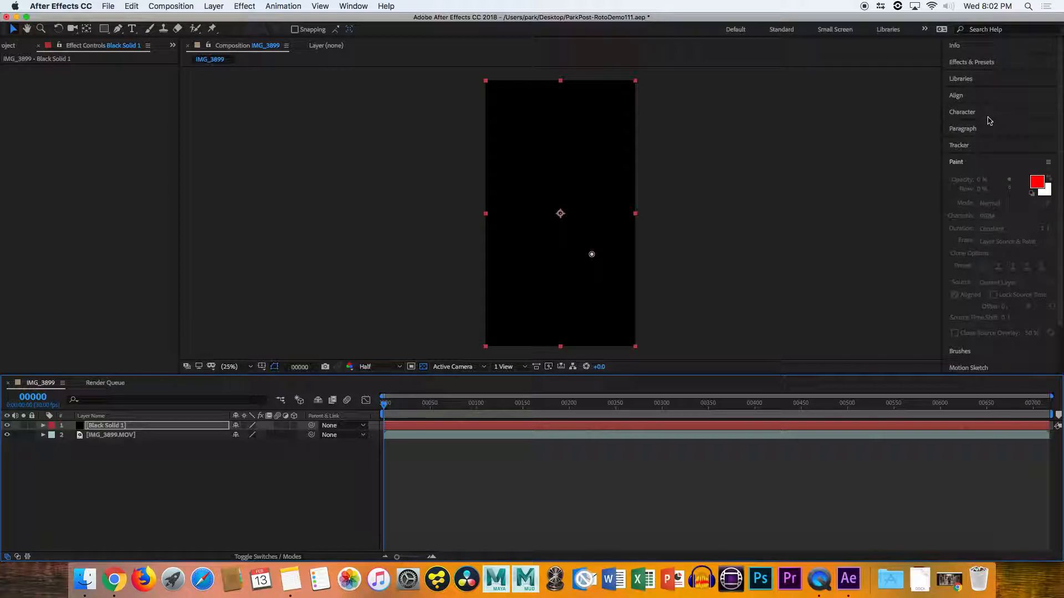
Show the available effects and presets, and hide the Black Solid 1 layer to reveal the footage
{"action": "left_click", "coordinate": [977, 63]}
{"action": "left_click", "coordinate": [974, 78]}
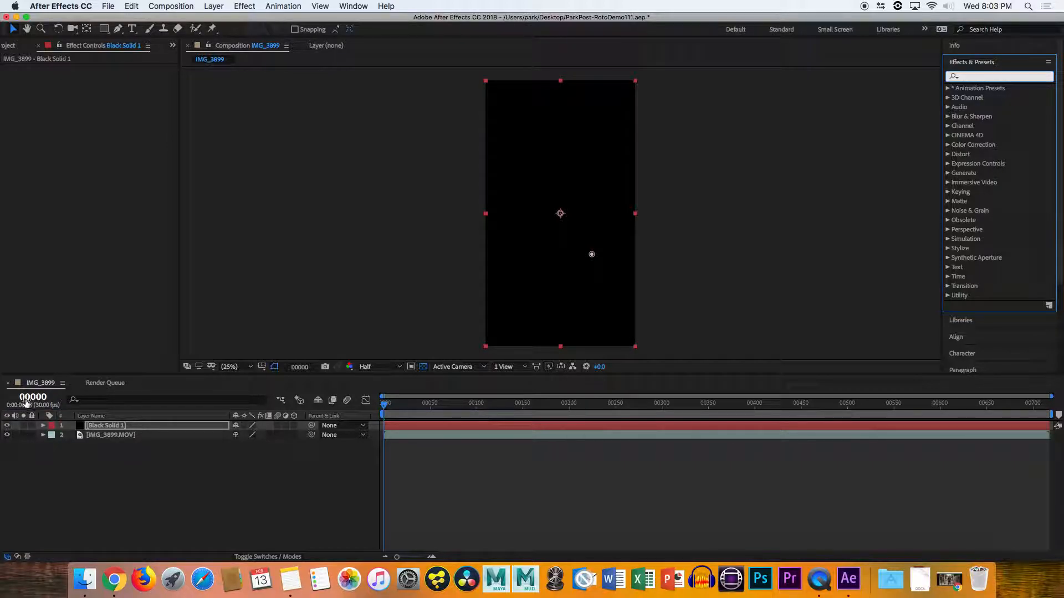
{"action": "left_click", "coordinate": [7, 425]}
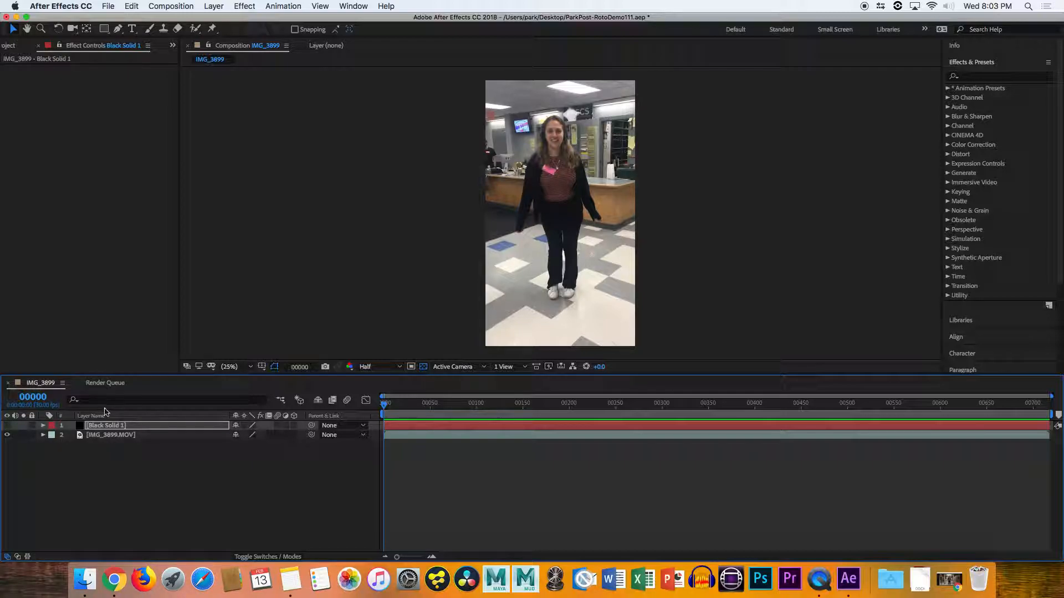
Delete Mask 1 from the Black Solid 1 layer and collapse the layer's properties
{"action": "left_click", "coordinate": [102, 428]}
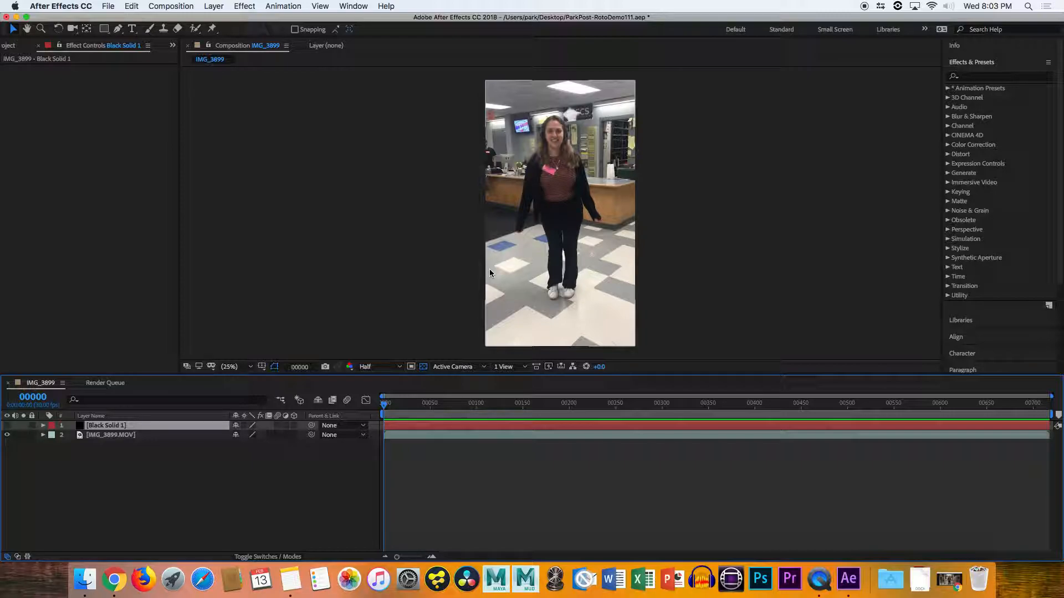
{"action": "left_click", "coordinate": [43, 426]}
{"action": "left_click", "coordinate": [89, 436]}
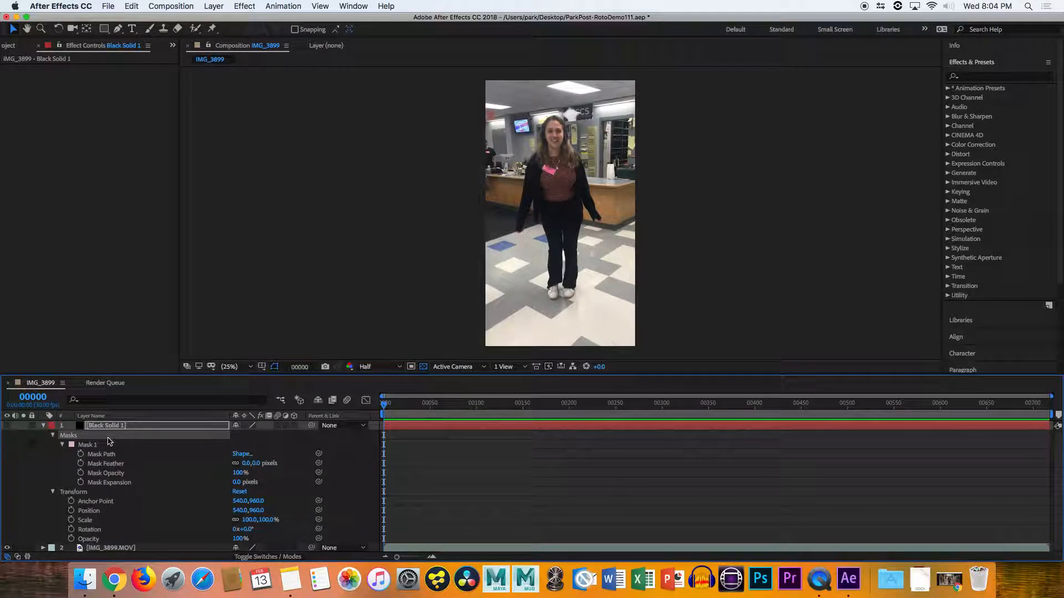
{"action": "left_click", "coordinate": [110, 444]}
{"action": "key", "text": "Delete"}
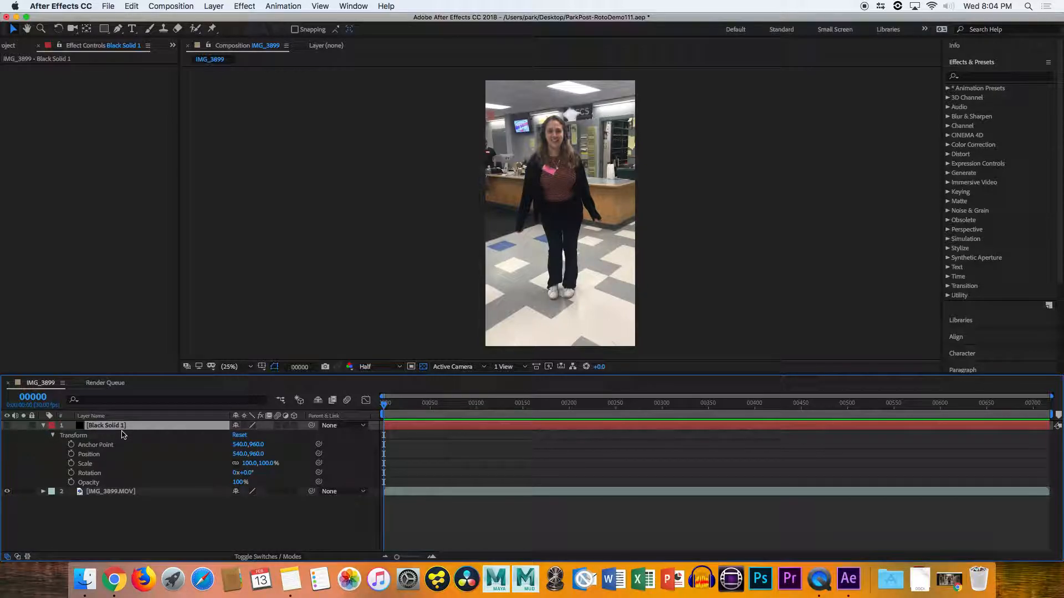
{"action": "left_click", "coordinate": [43, 426]}
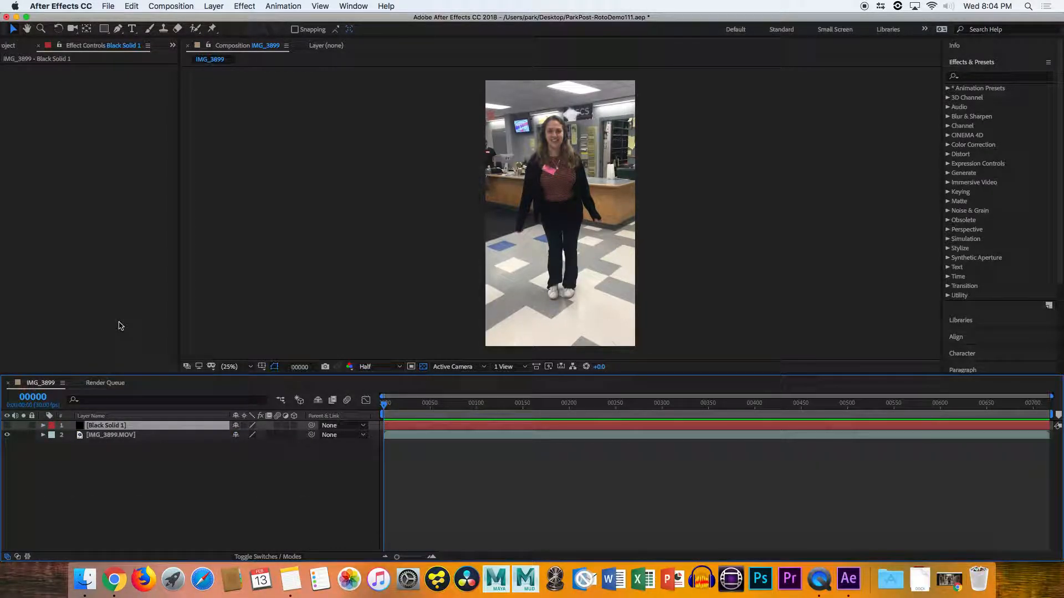
Activate the Pen tool for the Black Solid 1 layer, preview the clip briefly and return to frame 0
{"action": "left_click", "coordinate": [118, 30]}
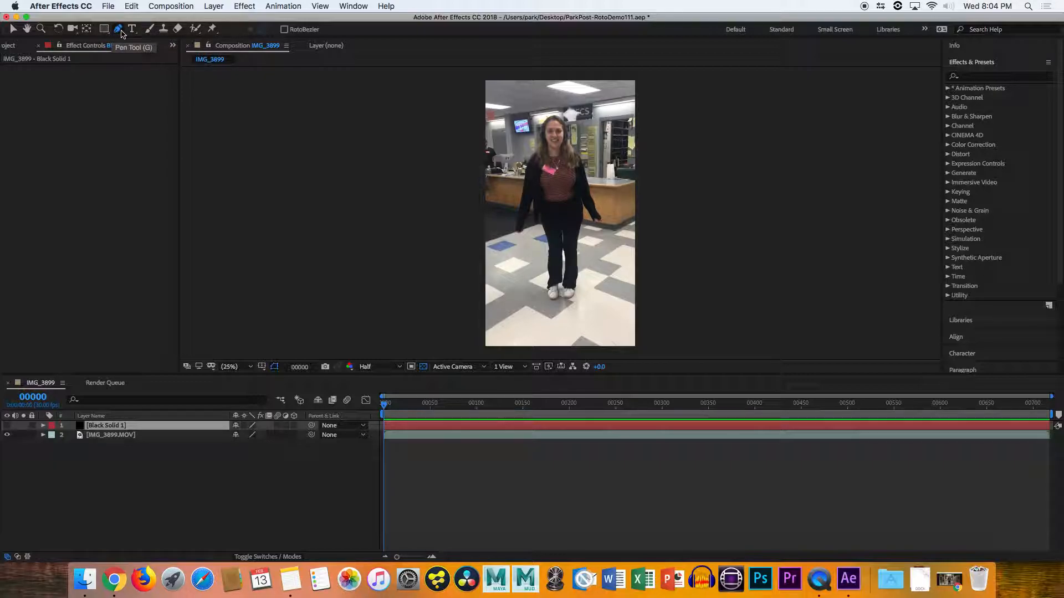
{"action": "left_click", "coordinate": [118, 31]}
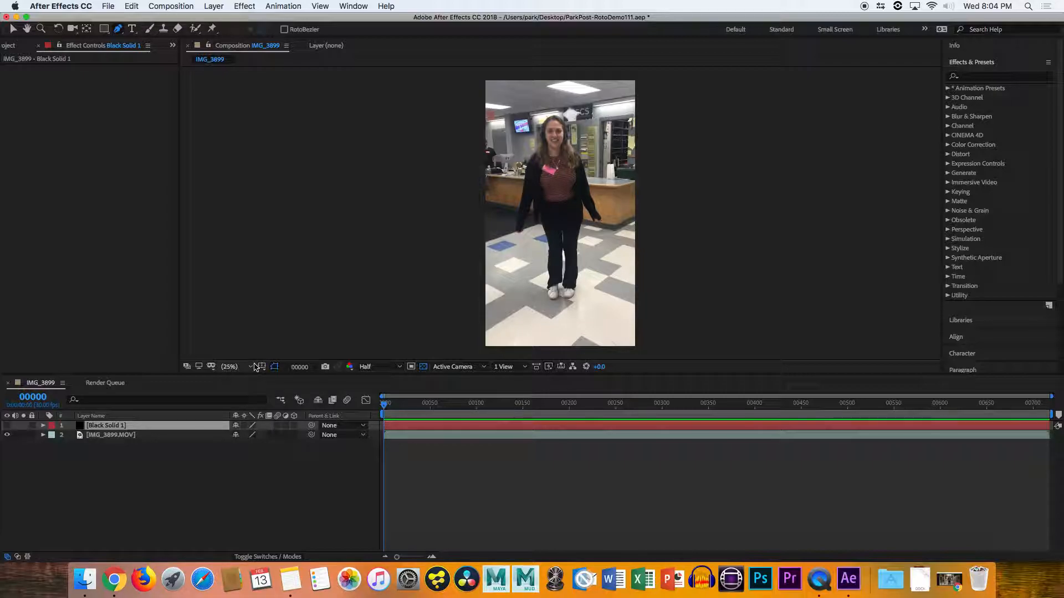
{"action": "key", "text": "space"}
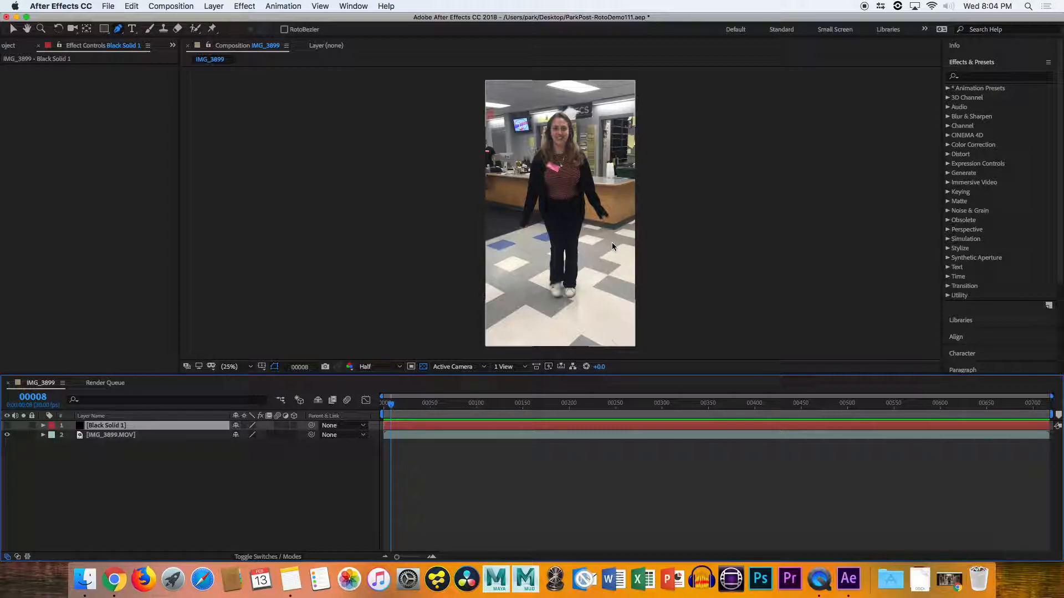
{"action": "key", "text": "Page_Up"}
{"action": "key", "text": "Page_Up"}
{"action": "key", "text": "Page_Up"}
{"action": "key", "text": "Page_Up"}
{"action": "key", "text": "Page_Up"}
{"action": "key", "text": "Page_Up"}
{"action": "key", "text": "Page_Up"}
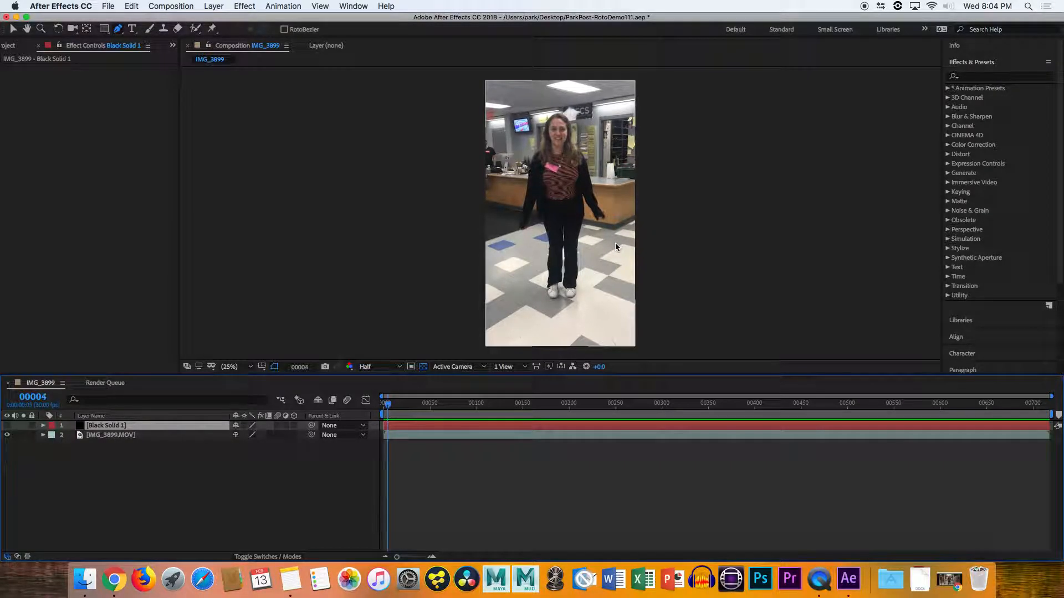
{"action": "key", "text": "Page_Down"}
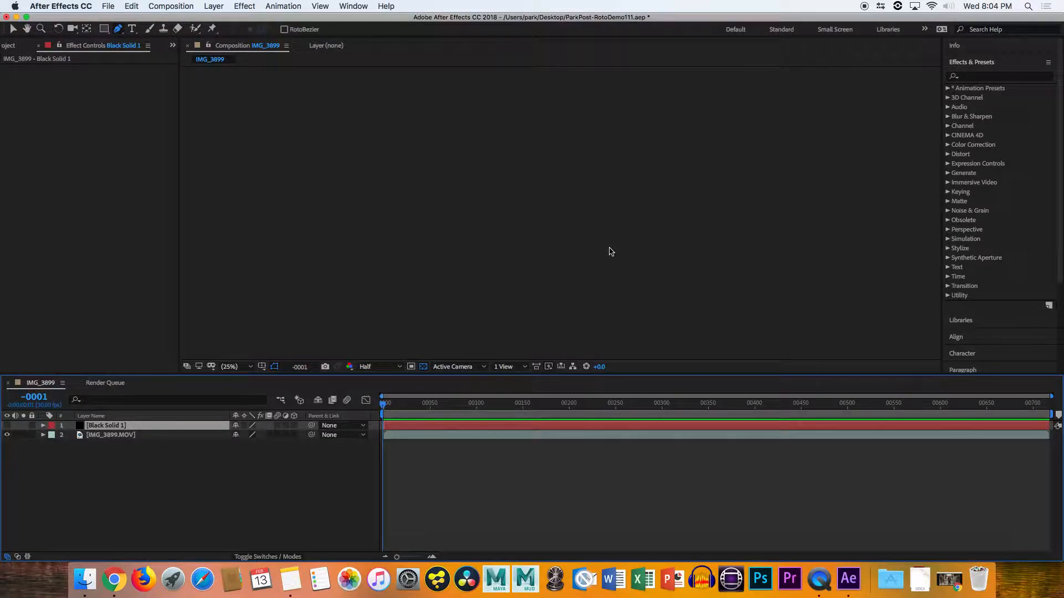
{"action": "key", "text": "Page_Up"}
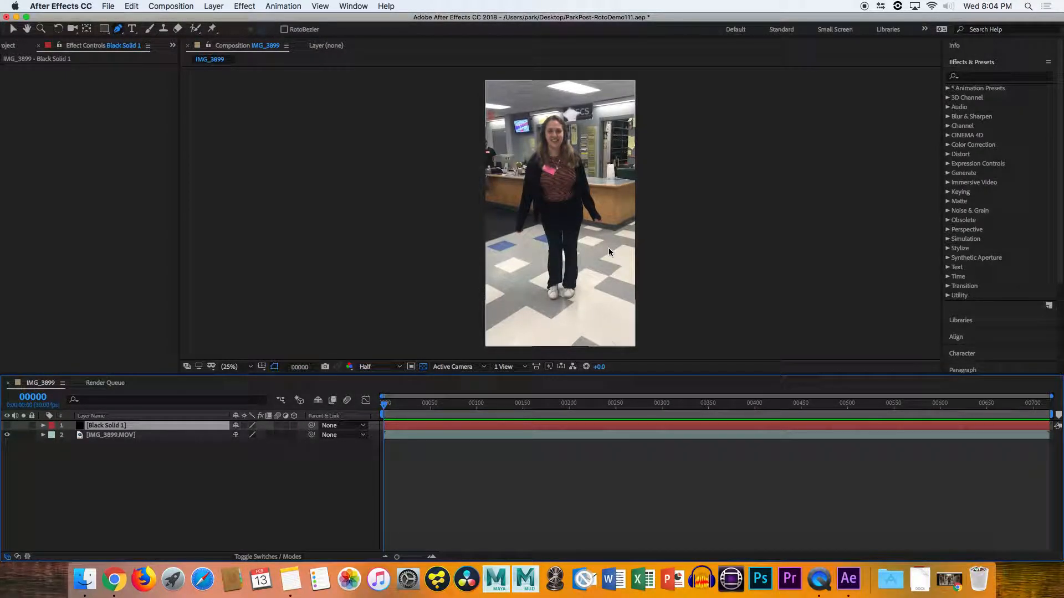
Step through the clip frame by frame up to frame 18 and back to frame 0 to examine the dancer's motion
{"action": "key", "text": "Page_Down"}
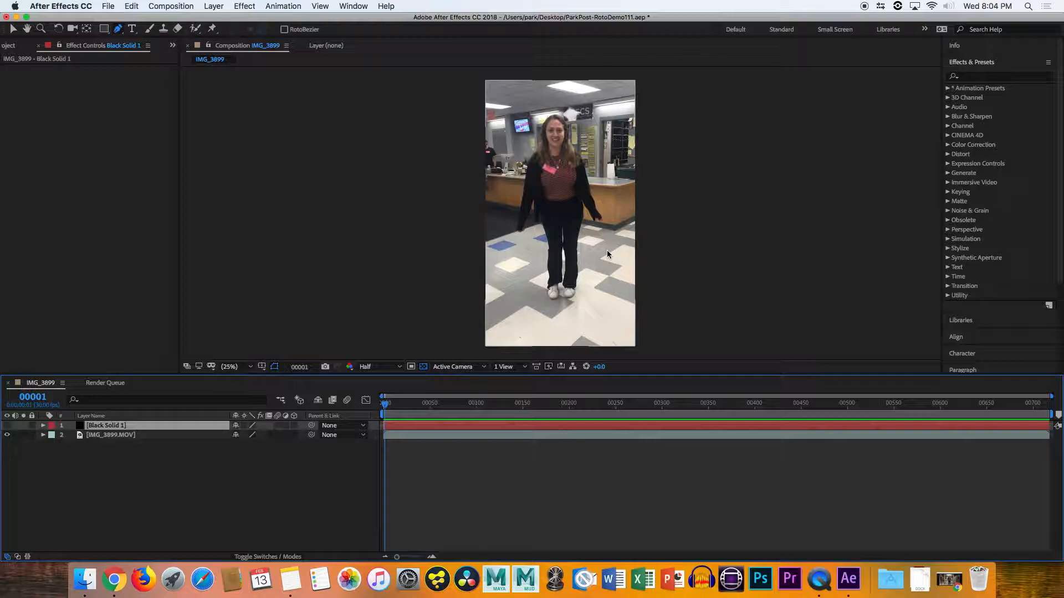
{"action": "key", "text": "Page_Down"}
{"action": "key", "text": "Page_Down"}
{"action": "key", "text": "Page_Down"}
{"action": "key", "text": "Page_Down"}
{"action": "key", "text": "Page_Down"}
{"action": "key", "text": "Page_Down"}
{"action": "key", "text": "Page_Down"}
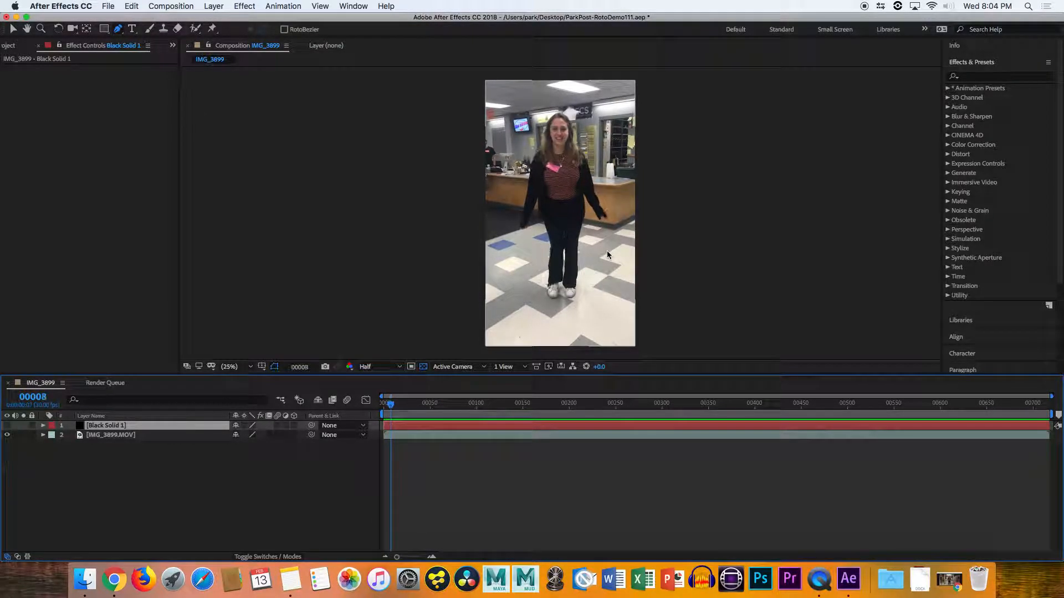
{"action": "key", "text": "Page_Down"}
{"action": "key", "text": "Page_Down"}
{"action": "key", "text": "Page_Down"}
{"action": "key", "text": "Page_Down"}
{"action": "key", "text": "Page_Down"}
{"action": "key", "text": "Page_Down"}
{"action": "key", "text": "Page_Down"}
{"action": "key", "text": "Page_Down"}
{"action": "key", "text": "Page_Down"}
{"action": "key", "text": "Page_Down"}
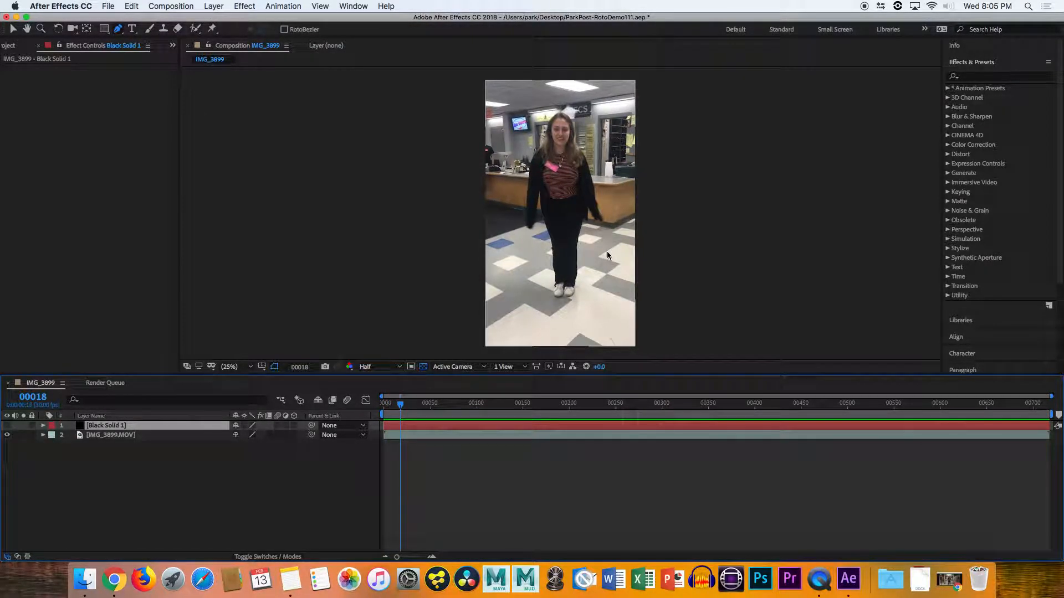
{"action": "key", "text": "Page_Up"}
{"action": "key", "text": "Page_Up"}
{"action": "key", "text": "Page_Up"}
{"action": "key", "text": "Page_Up"}
{"action": "key", "text": "Page_Up"}
{"action": "key", "text": "Page_Up"}
{"action": "key", "text": "Page_Up"}
{"action": "key", "text": "Page_Up"}
{"action": "key", "text": "Page_Up"}
{"action": "key", "text": "Page_Up"}
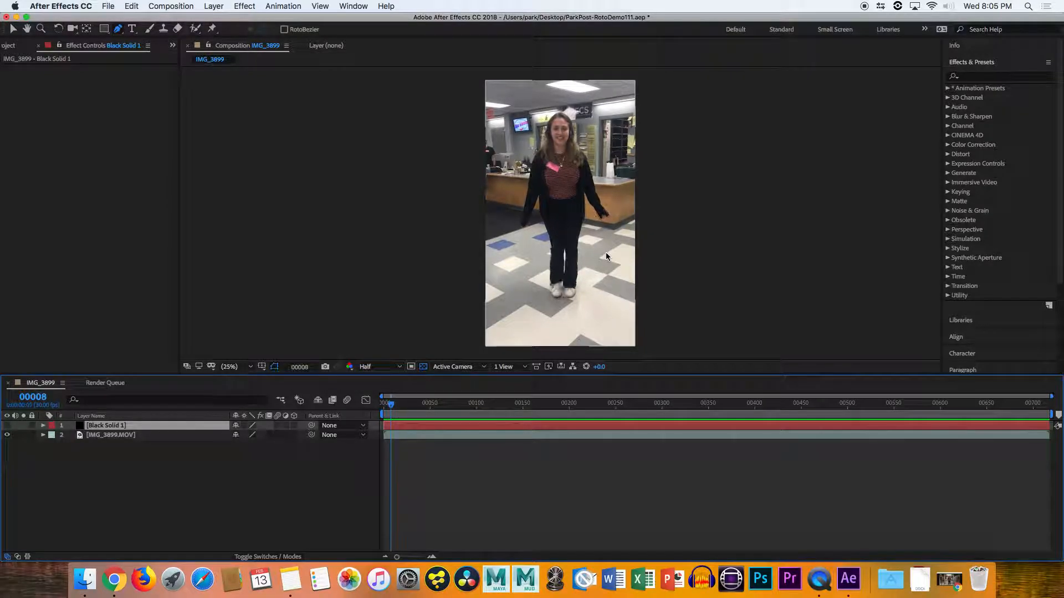
{"action": "key", "text": "Page_Up"}
{"action": "key", "text": "Page_Up"}
{"action": "key", "text": "Page_Up"}
{"action": "key", "text": "Page_Up"}
{"action": "key", "text": "Page_Up"}
{"action": "key", "text": "Page_Up"}
{"action": "key", "text": "Page_Up"}
{"action": "key", "text": "Page_Up"}
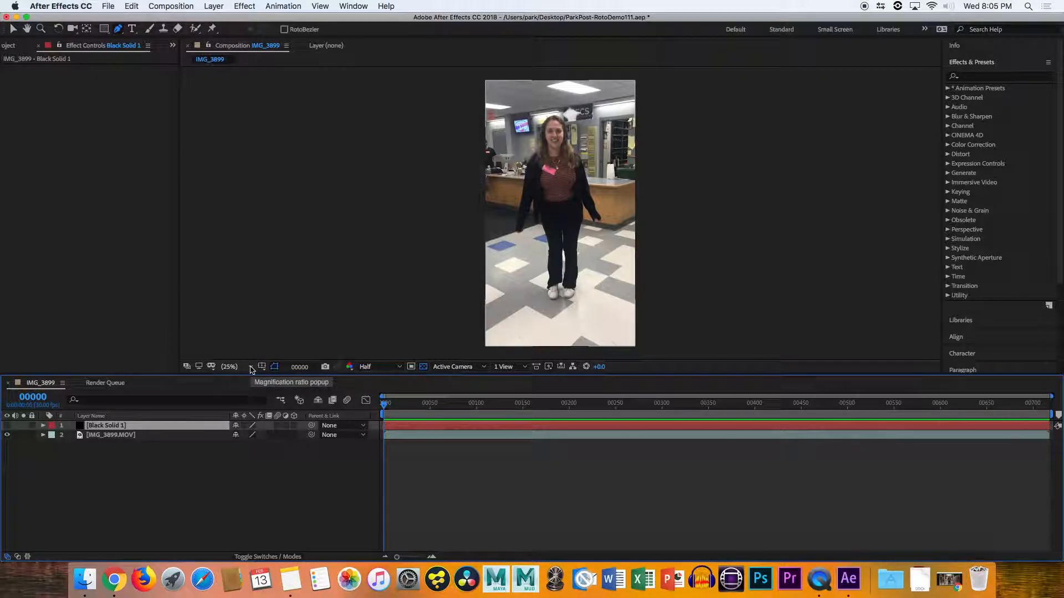
At 200% magnification, place the first Pen tool mask point on the dancer's hand in front of the wooden counter at frame 0
{"action": "left_click", "coordinate": [250, 368]}
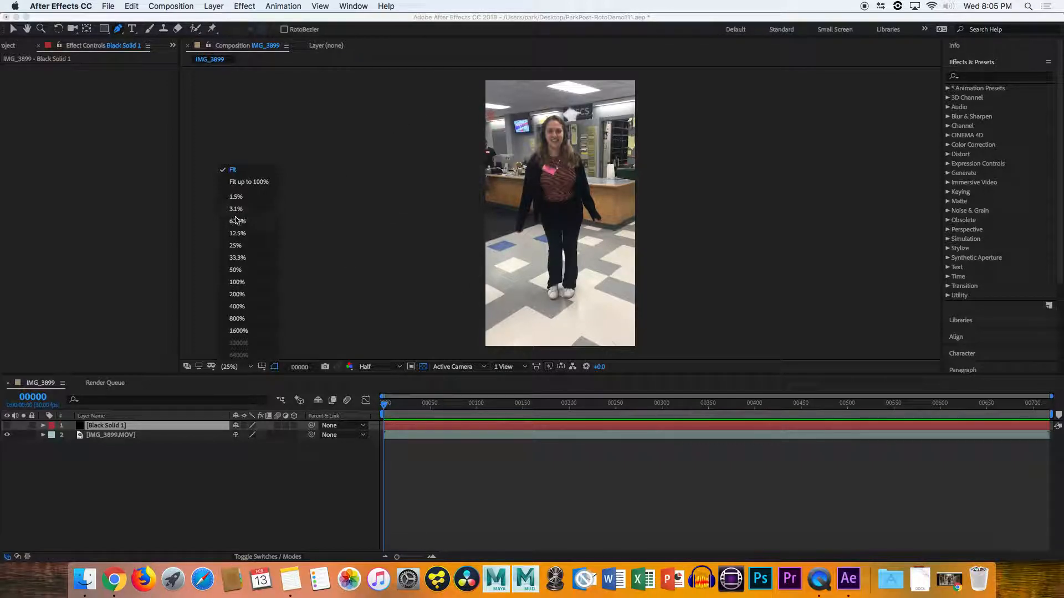
{"action": "left_click", "coordinate": [237, 307]}
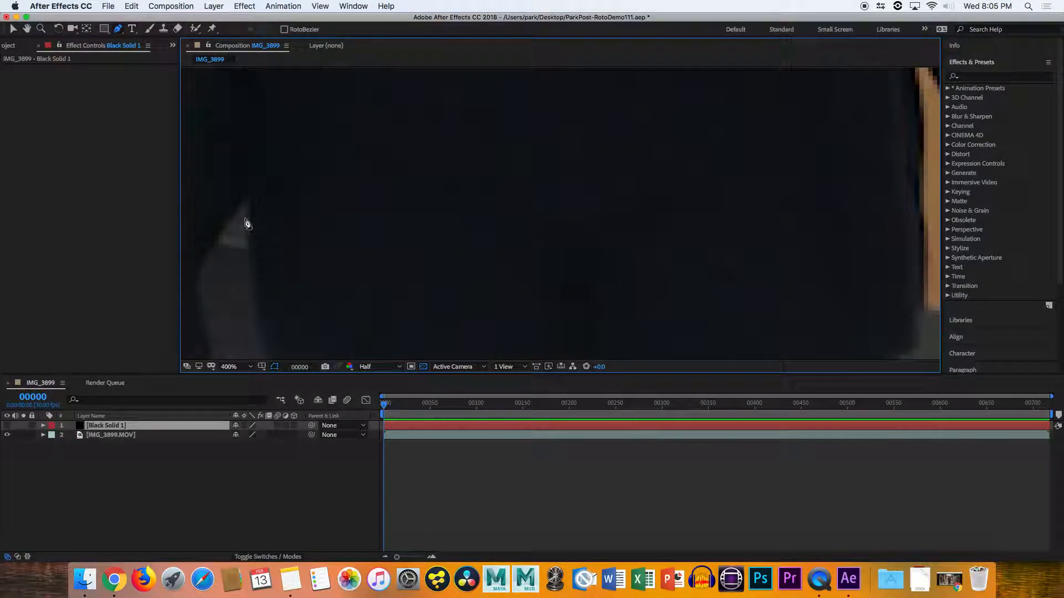
{"action": "left_click", "coordinate": [252, 367]}
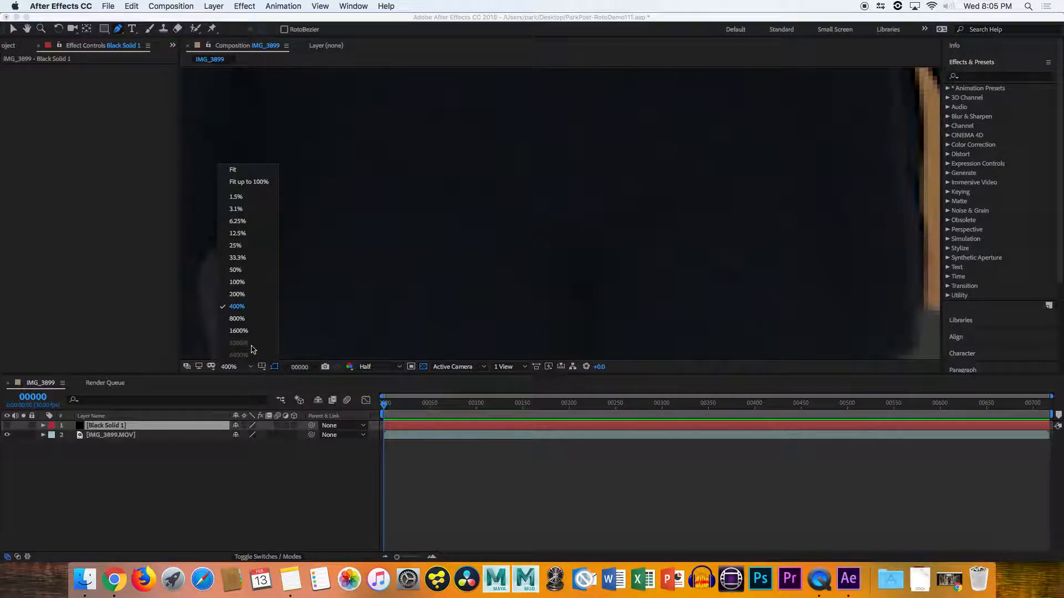
{"action": "left_click", "coordinate": [236, 294]}
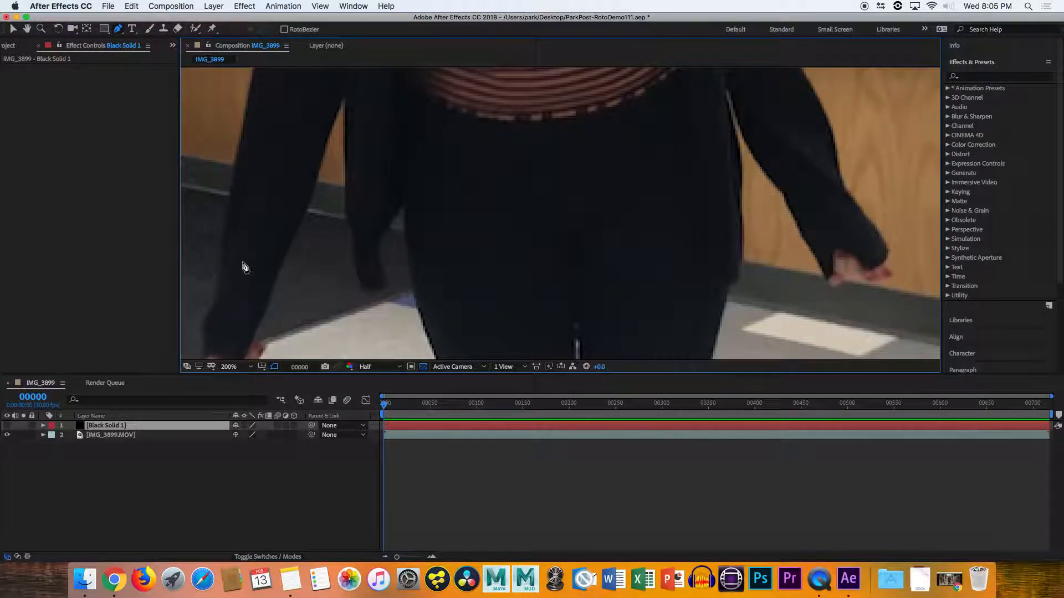
{"action": "key", "text": "h"}
{"action": "left_click_drag", "start_coordinate": [747, 235], "coordinate": [468, 213]}
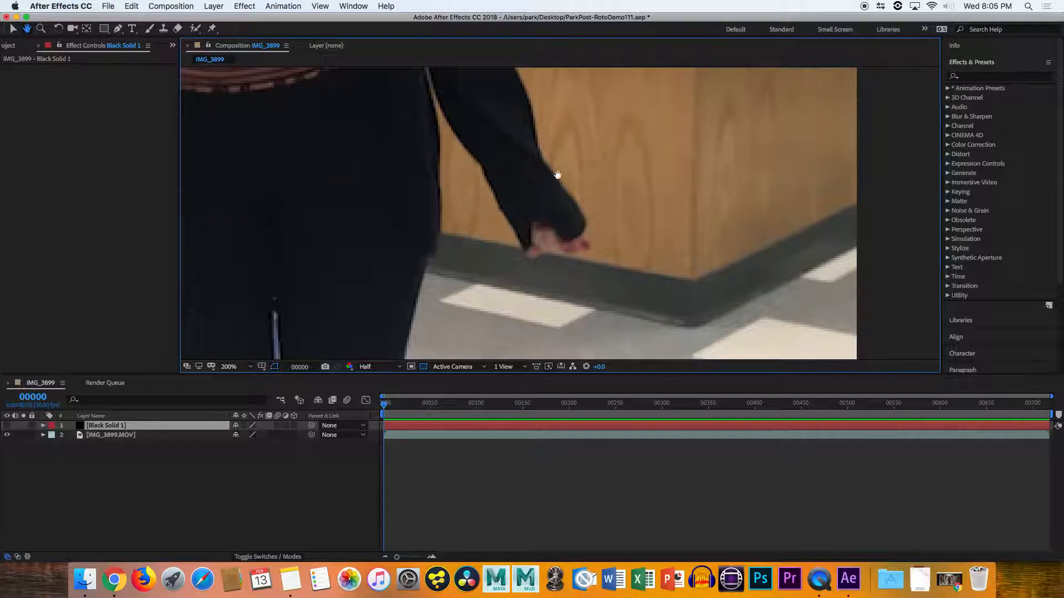
{"action": "left_click_drag", "start_coordinate": [502, 218], "coordinate": [731, 226]}
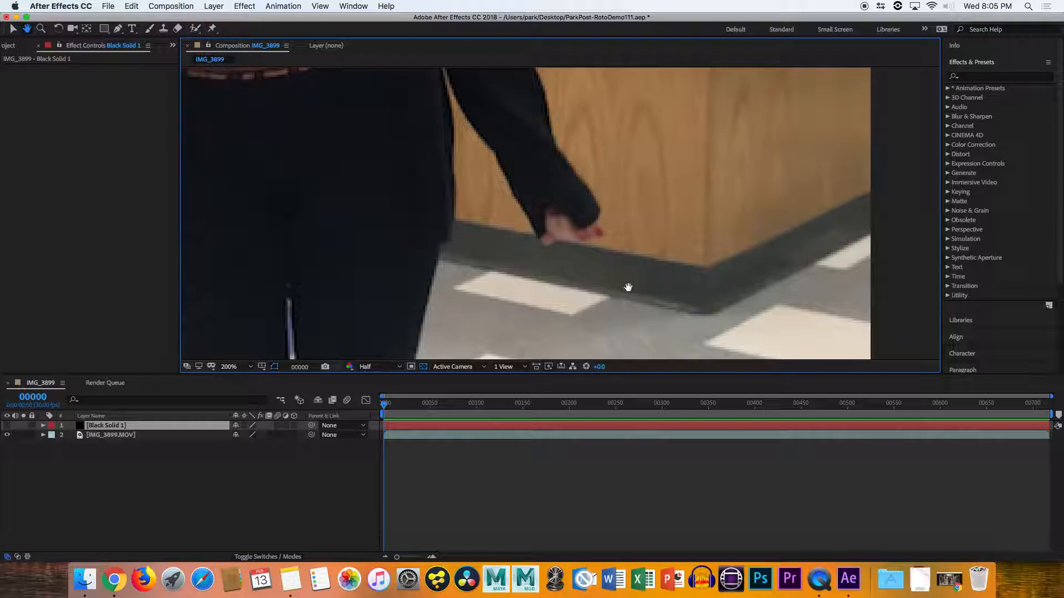
{"action": "left_click_drag", "start_coordinate": [627, 287], "coordinate": [661, 252]}
{"action": "key", "text": "g"}
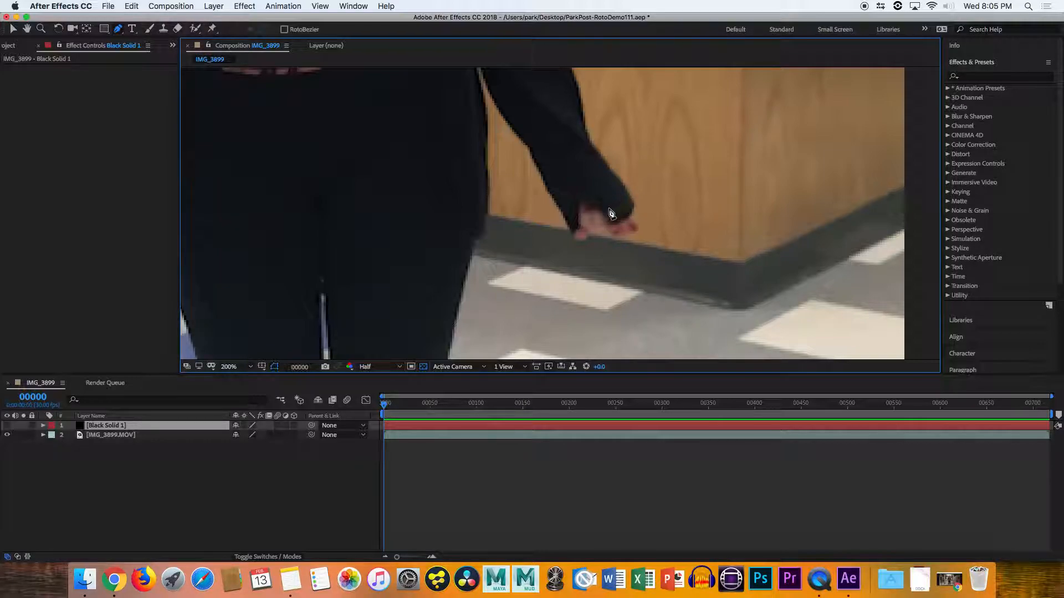
{"action": "left_click", "coordinate": [607, 220]}
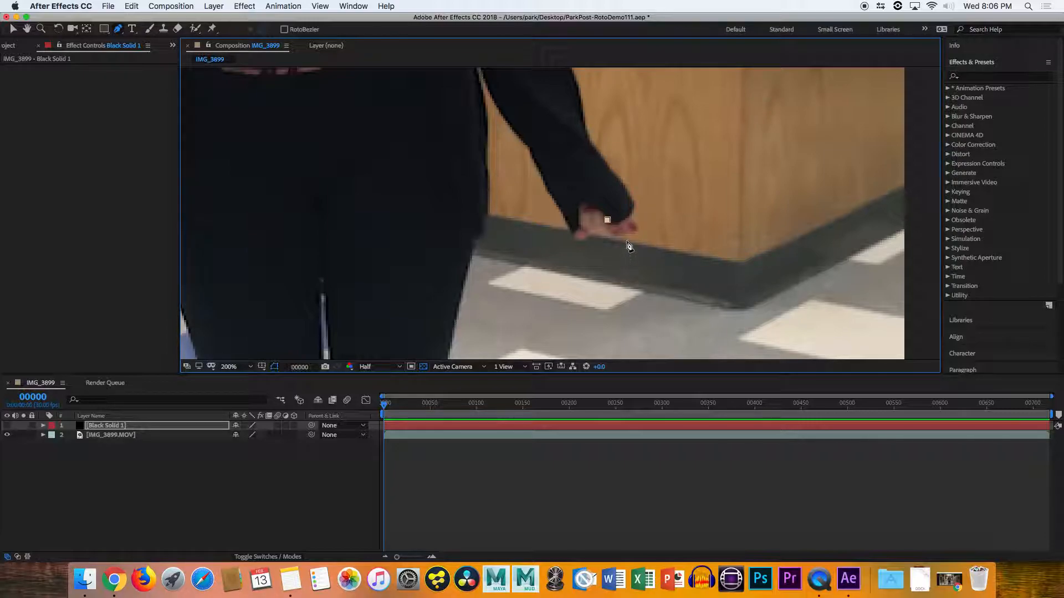
Step back and forth through the first frames, up to about frame 6, to compare the hand's movement with the mask point
{"action": "key", "text": "Page_Down"}
{"action": "key", "text": "Page_Down"}
{"action": "key", "text": "Page_Down"}
{"action": "key", "text": "Page_Down"}
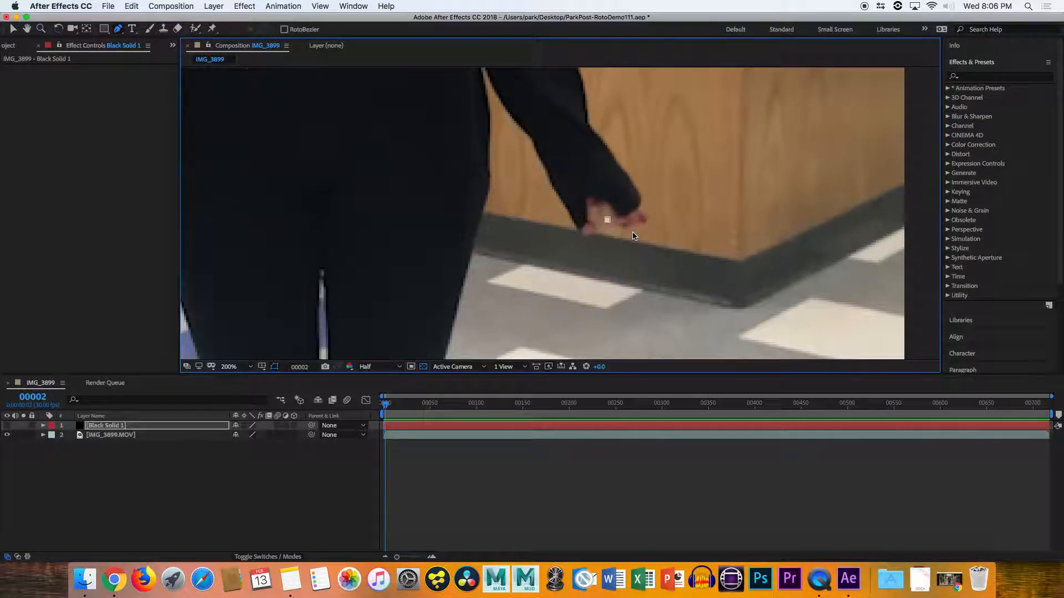
{"action": "key", "text": "Page_Down"}
{"action": "key", "text": "Page_Down"}
{"action": "key", "text": "Page_Down"}
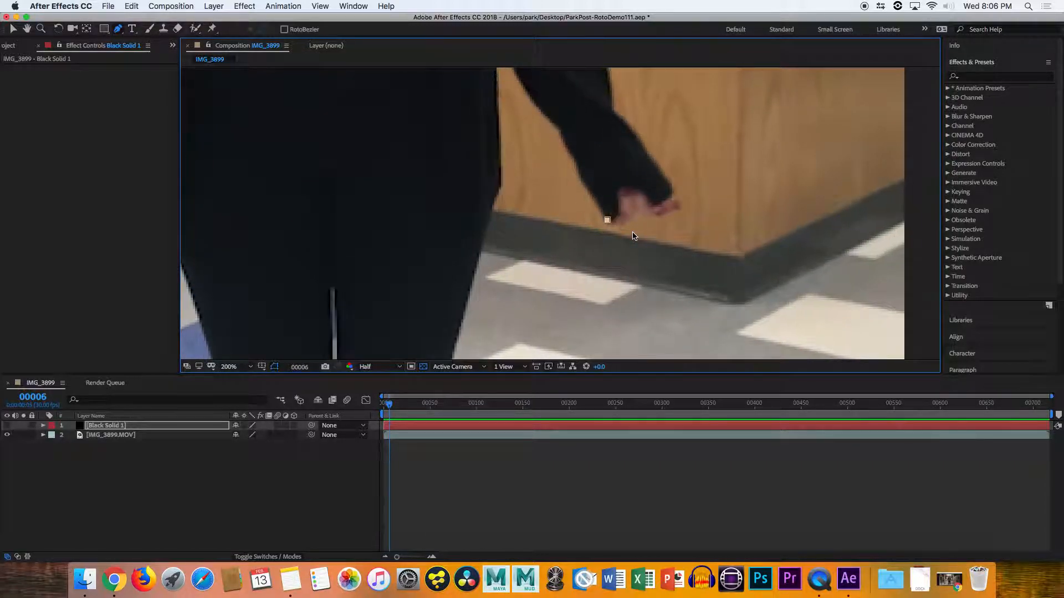
{"action": "key", "text": "Page_Up"}
{"action": "key", "text": "Page_Up"}
{"action": "key", "text": "Page_Up"}
{"action": "key", "text": "Page_Up"}
{"action": "key", "text": "Page_Up"}
{"action": "key", "text": "Page_Up"}
{"action": "key", "text": "Page_Up"}
{"action": "key", "text": "Page_Up"}
{"action": "key", "text": "Page_Up"}
{"action": "key", "text": "Page_Up"}
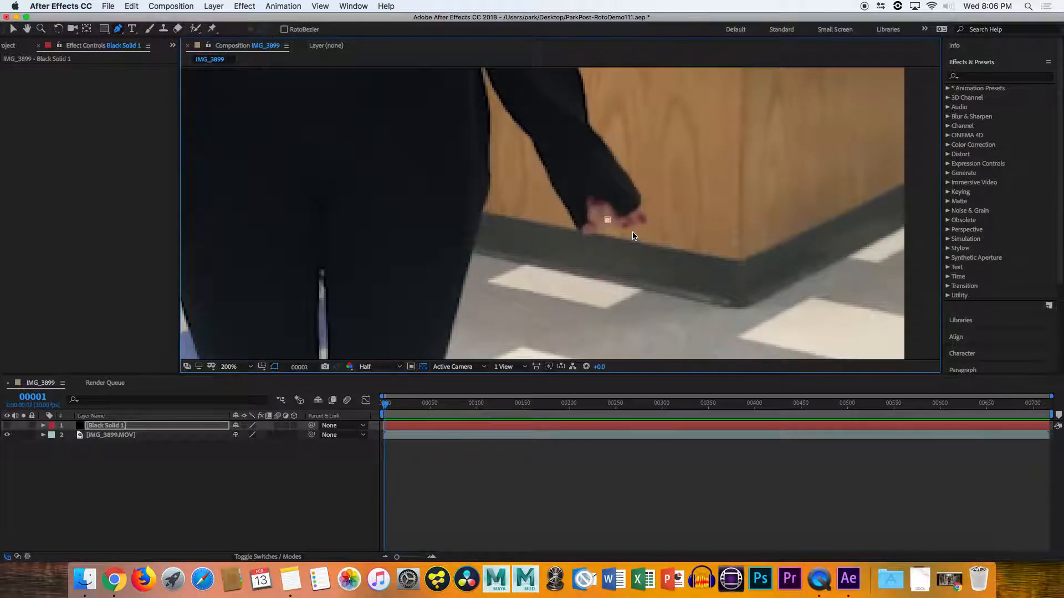
{"action": "key", "text": "Page_Down"}
{"action": "key", "text": "Page_Down"}
{"action": "key", "text": "Page_Down"}
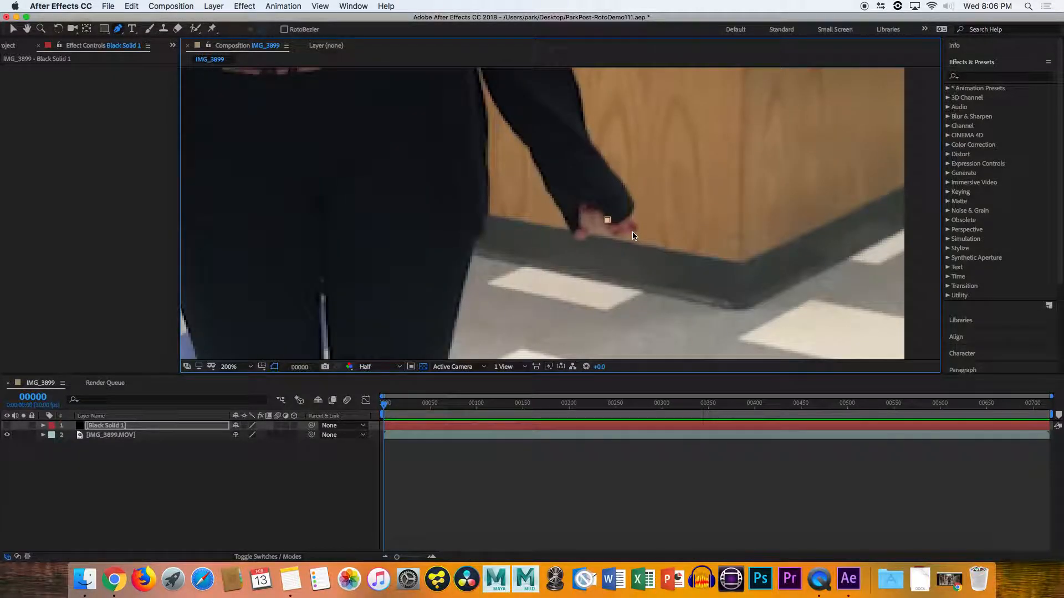
{"action": "key", "text": "Page_Down"}
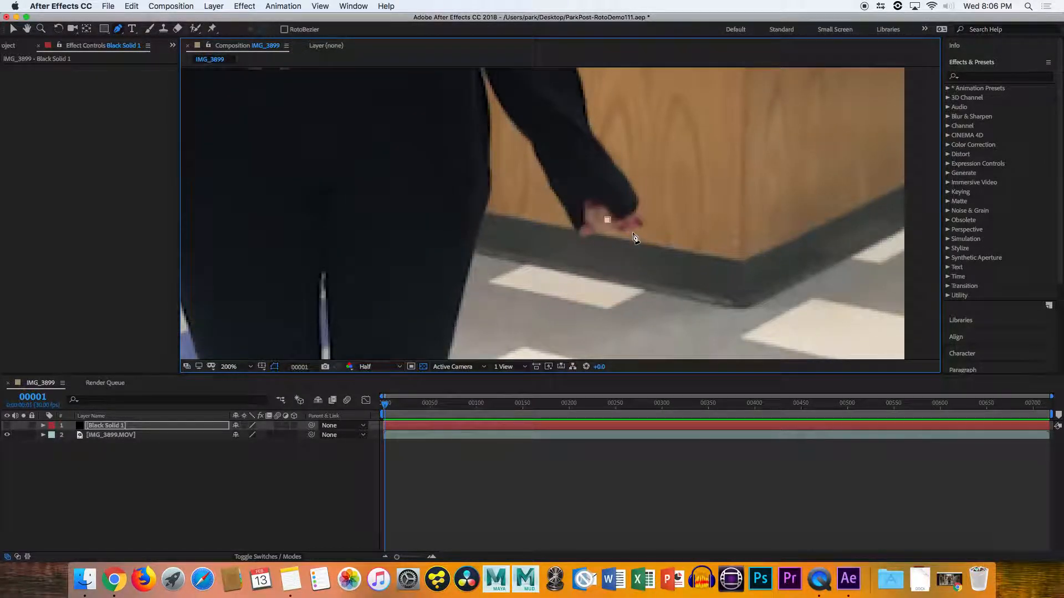
{"action": "left_click", "coordinate": [618, 207]}
{"action": "key", "text": "Page_Down"}
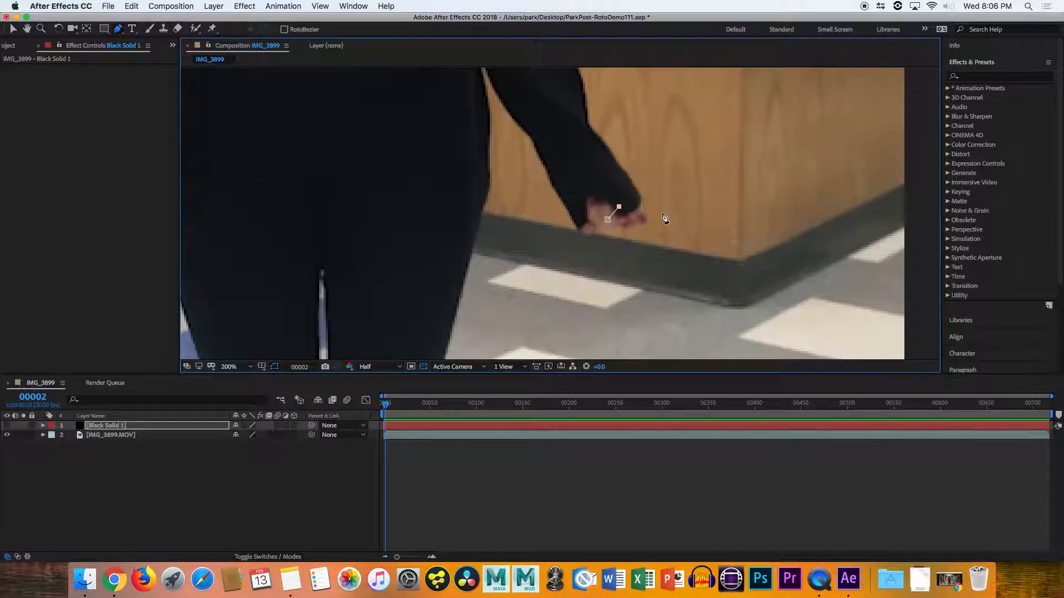
{"action": "key", "text": "Page_Down"}
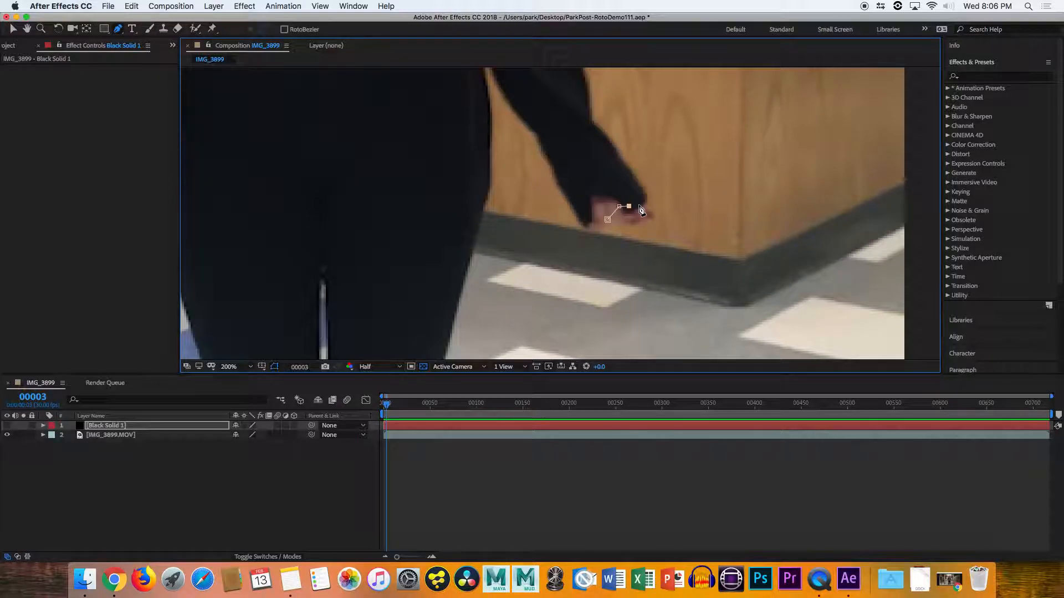
{"action": "left_click", "coordinate": [640, 208]}
{"action": "key", "text": "super+z"}
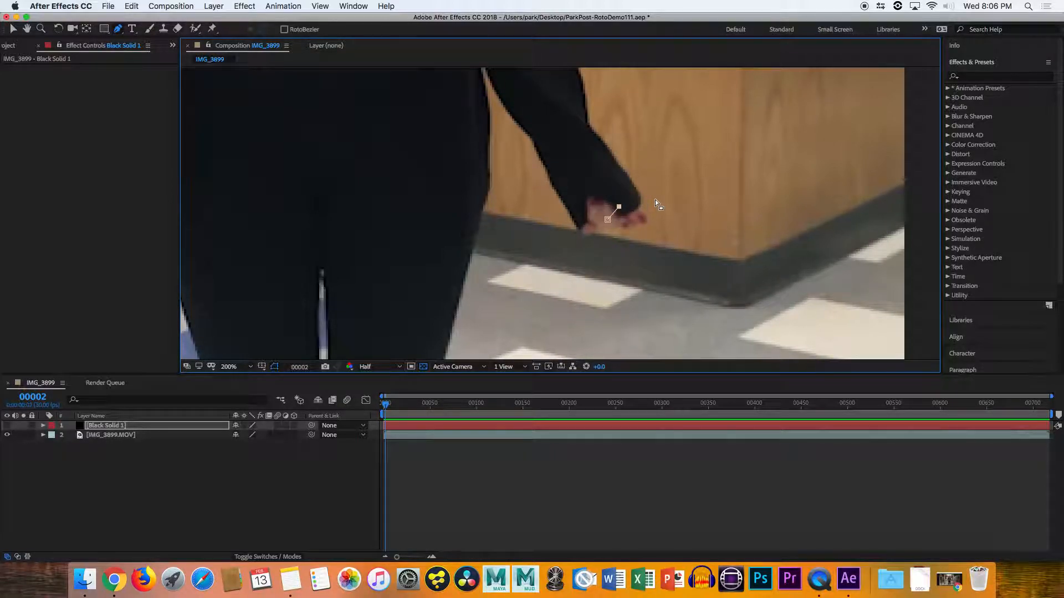
{"action": "key", "text": "super+z"}
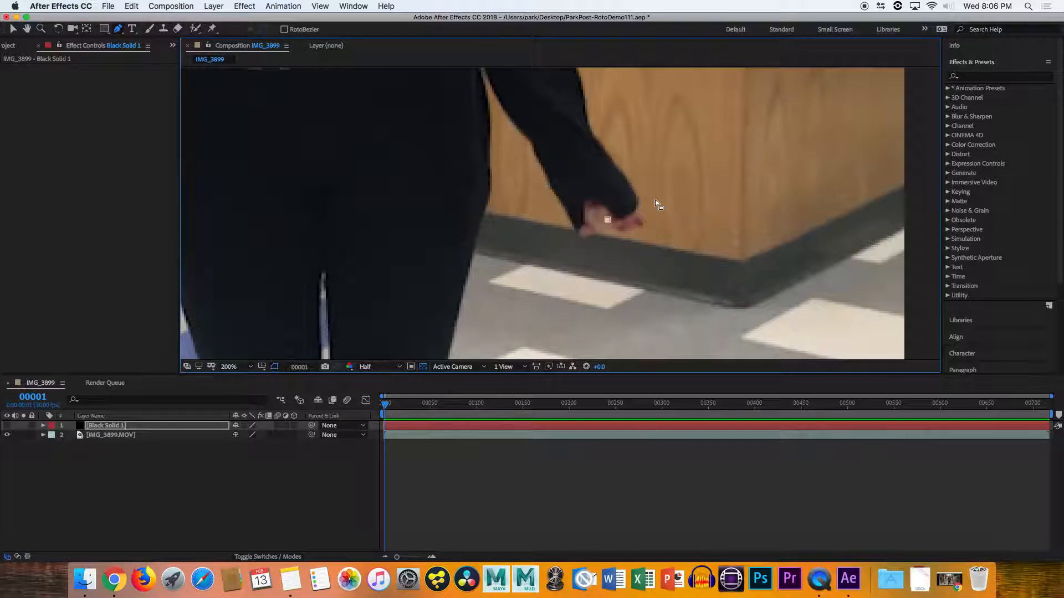
Extend the open mask path with points on the dancer's hand at frames 4 and 7
{"action": "key", "text": "Page_Down"}
{"action": "key", "text": "Page_Down"}
{"action": "key", "text": "Page_Down"}
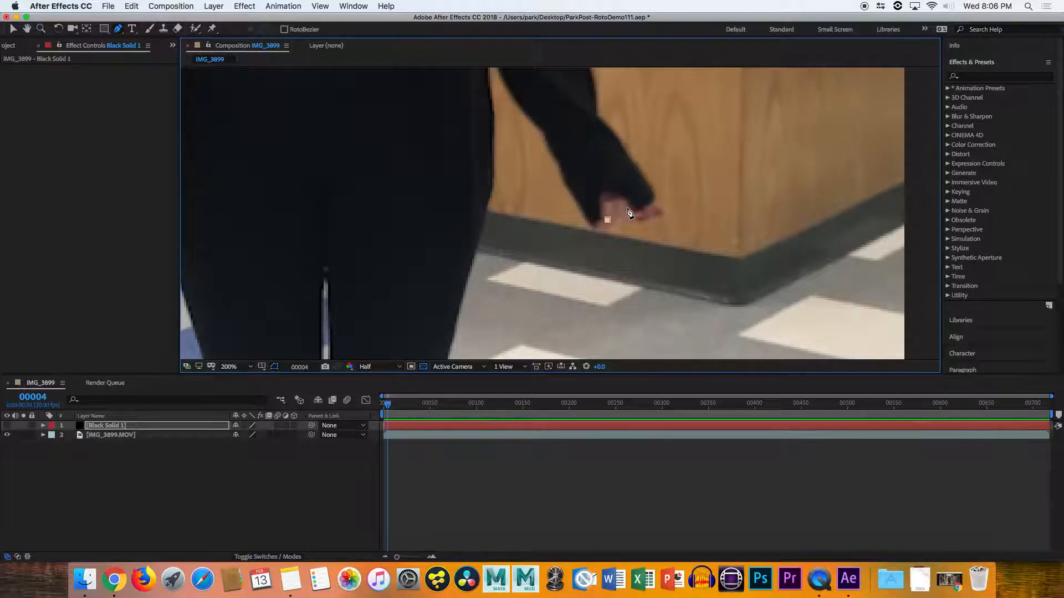
{"action": "left_click", "coordinate": [630, 206]}
{"action": "key", "text": "Page_Down"}
{"action": "key", "text": "Page_Down"}
{"action": "key", "text": "Page_Down"}
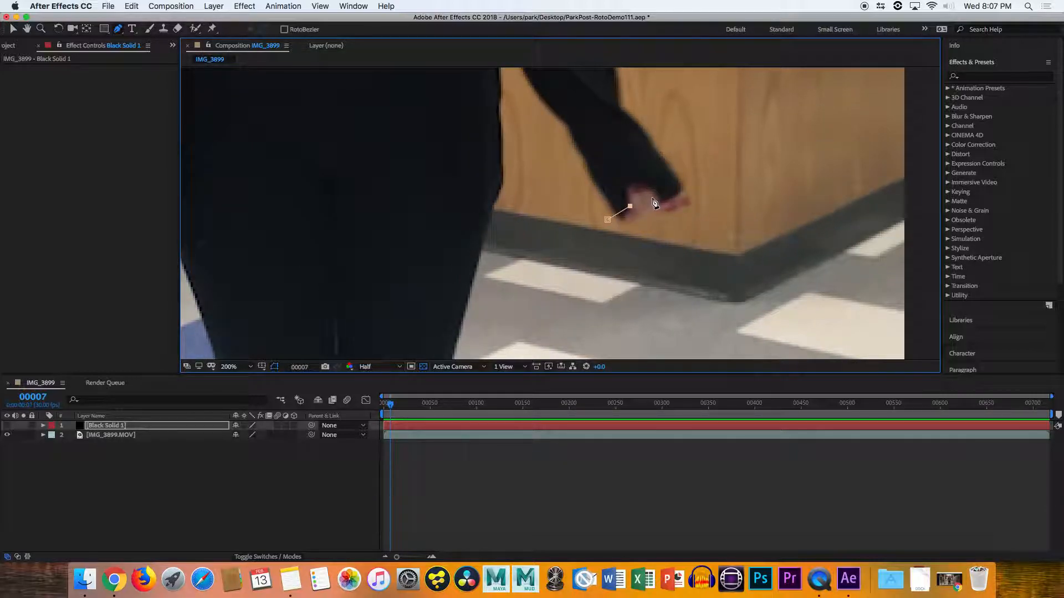
{"action": "left_click", "coordinate": [651, 196]}
Continue the mask path along the hand in front of the counter with points at frames 10 and 13
{"action": "key", "text": "Page_Down"}
{"action": "key", "text": "Page_Down"}
{"action": "key", "text": "Page_Down"}
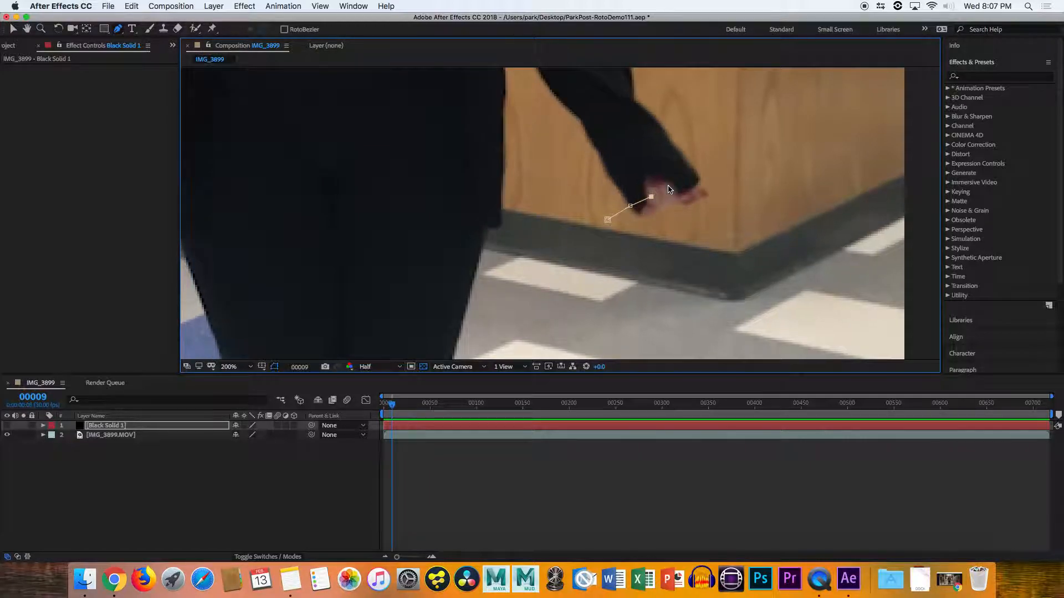
{"action": "left_click", "coordinate": [670, 190]}
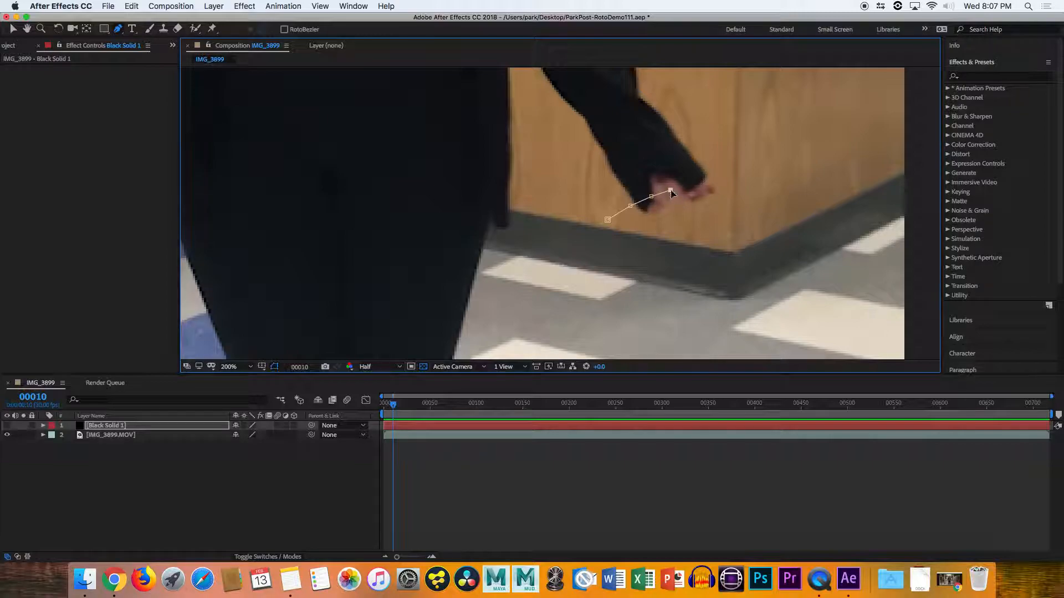
{"action": "key", "text": "Page_Down"}
{"action": "key", "text": "Page_Down"}
{"action": "key", "text": "Page_Down"}
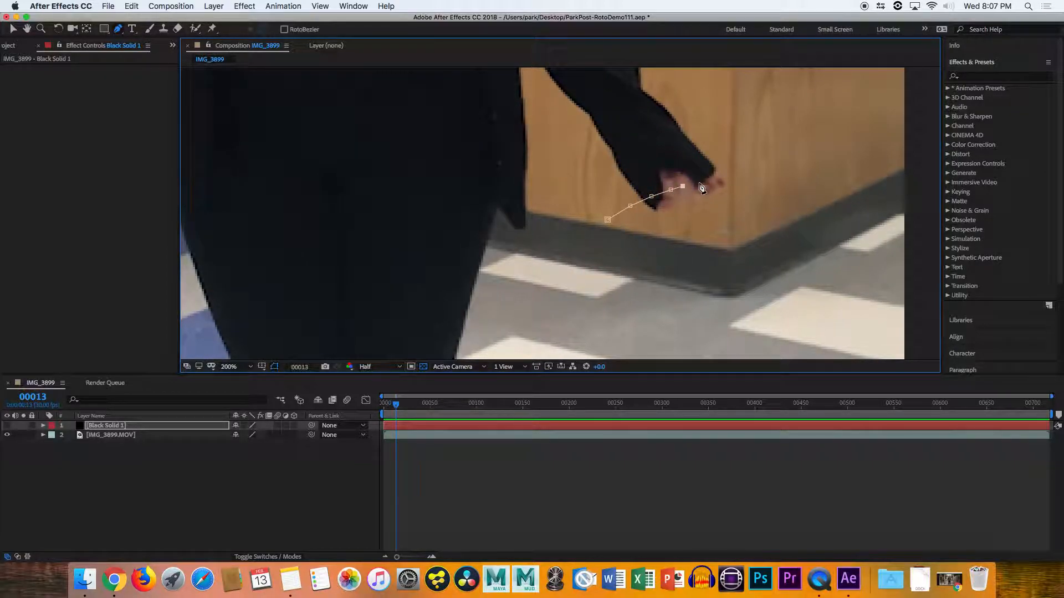
Add the frame 16 point of the mask path on the hand, undoing the misplaced attempt
{"action": "key", "text": "Page_Down"}
{"action": "key", "text": "Page_Down"}
{"action": "key", "text": "Page_Down"}
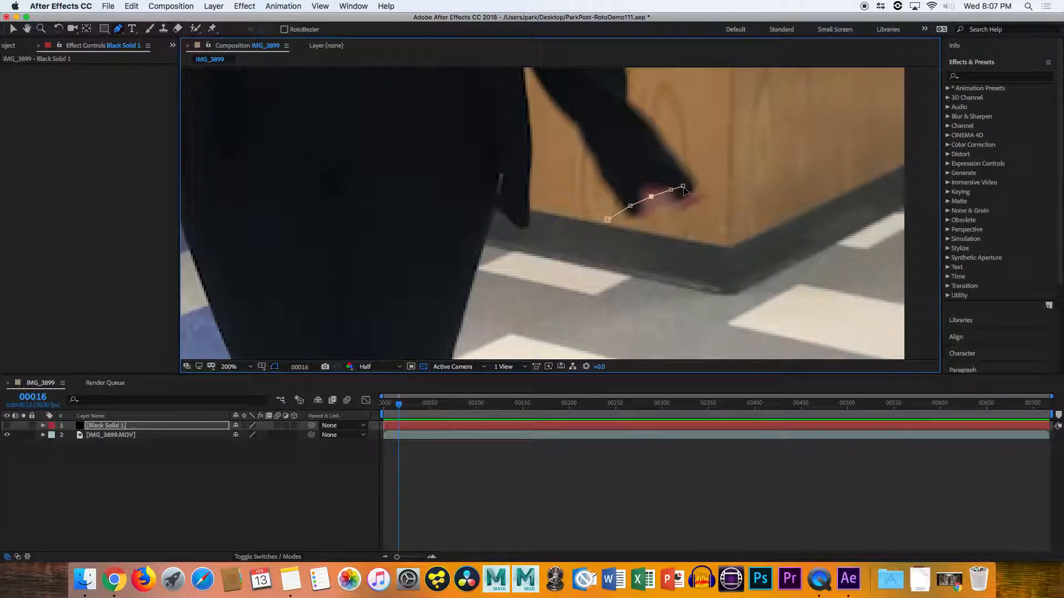
{"action": "left_click_drag", "start_coordinate": [656, 204], "coordinate": [663, 201]}
{"action": "key", "text": "super+z"}
{"action": "left_click", "coordinate": [660, 209]}
Follow the swinging hand with path points at frame 19 over the floor tile and frame 22 across the dark pants
{"action": "key", "text": "Page_Down"}
{"action": "key", "text": "Page_Down"}
{"action": "key", "text": "Page_Down"}
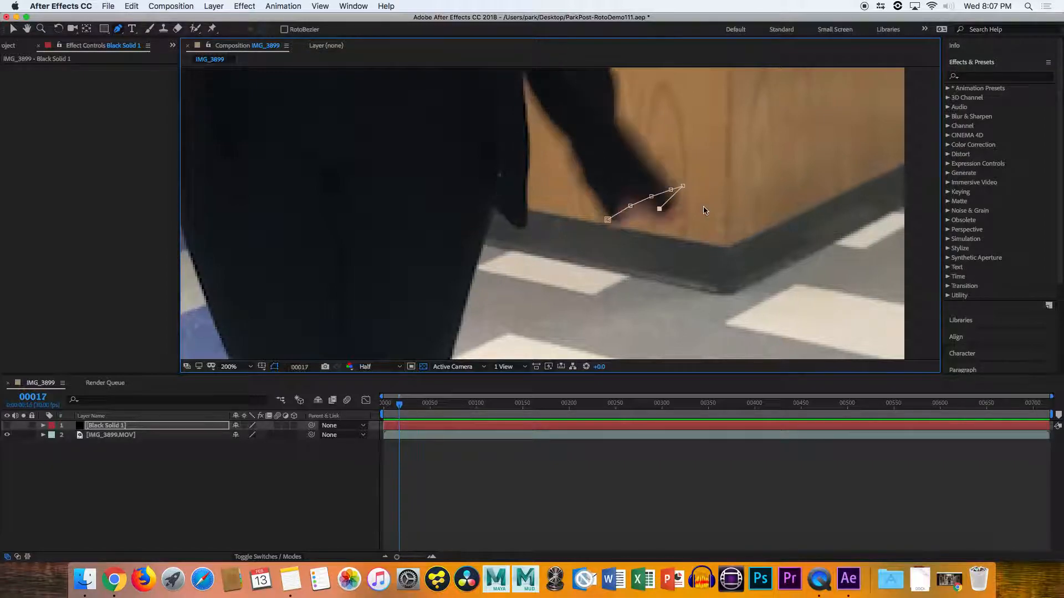
{"action": "left_click", "coordinate": [581, 267]}
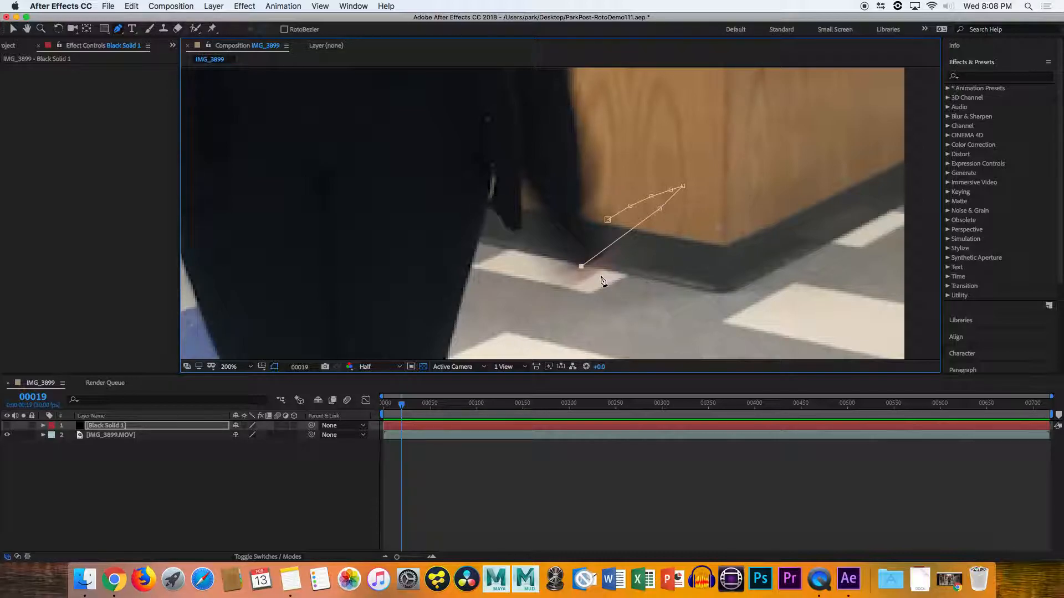
{"action": "key", "text": "Page_Down"}
{"action": "key", "text": "Page_Down"}
{"action": "key", "text": "Page_Down"}
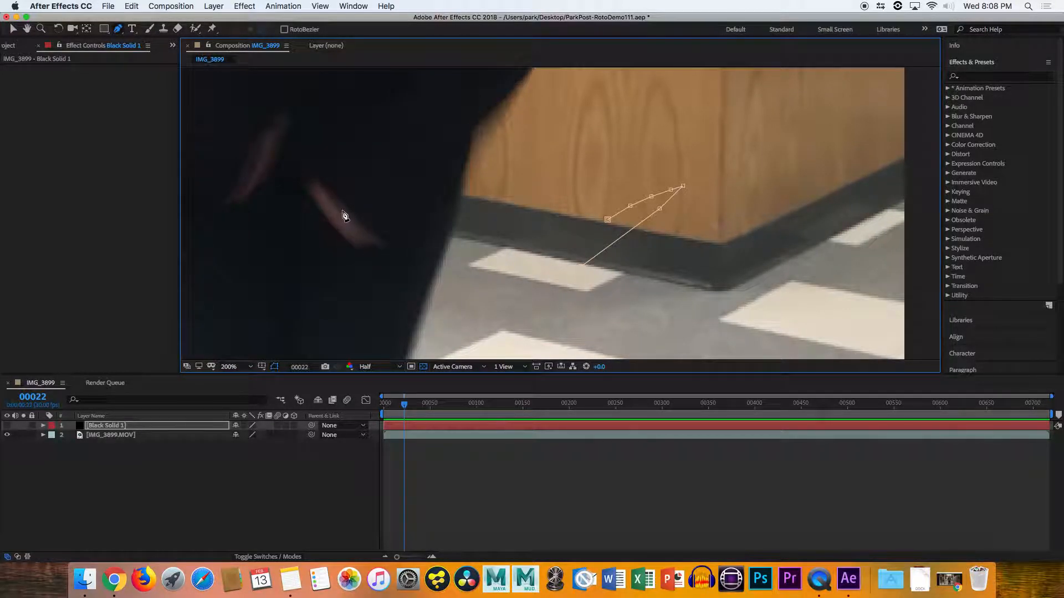
{"action": "left_click", "coordinate": [343, 211]}
At frame 25, place the path point on the blurred hand in front of the dancer's striped shirt
{"action": "key", "text": "Page_Down"}
{"action": "key", "text": "Page_Down"}
{"action": "key", "text": "Page_Down"}
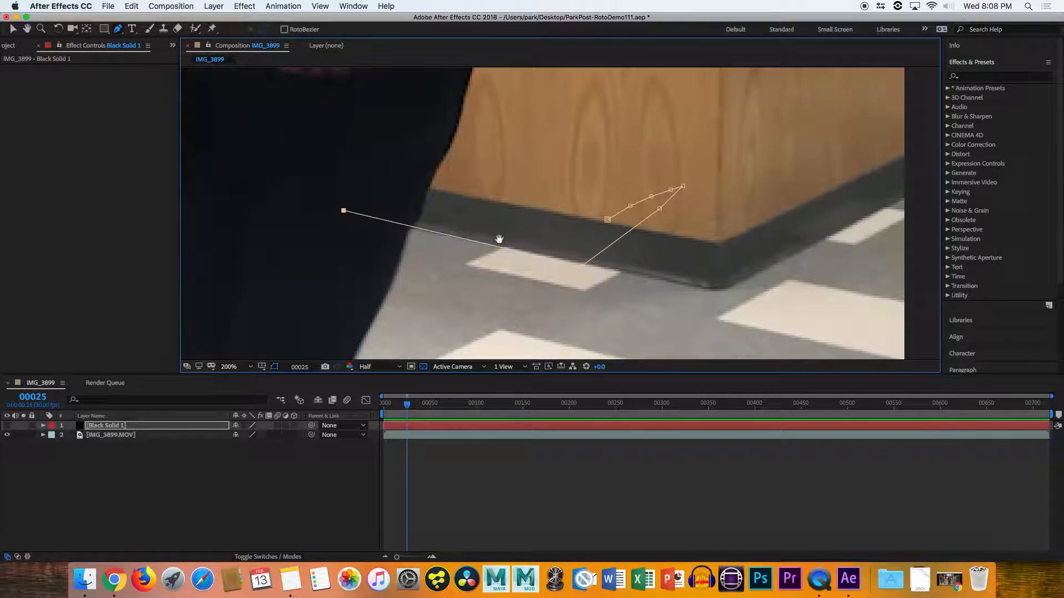
{"action": "key", "text": "h"}
{"action": "left_click_drag", "start_coordinate": [456, 153], "coordinate": [428, 159]}
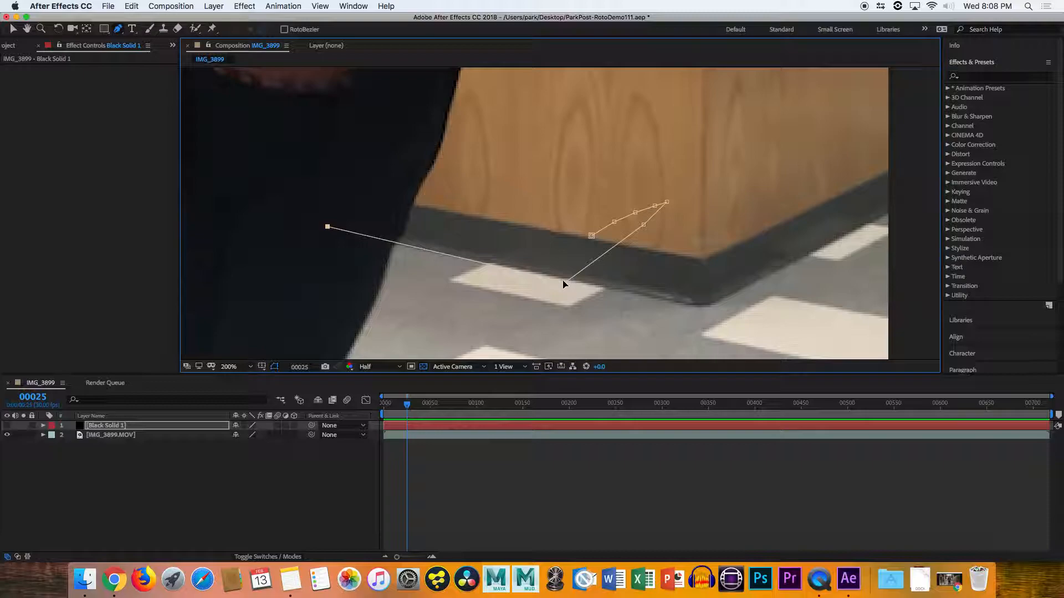
{"action": "key", "text": "space"}
{"action": "left_click_drag", "start_coordinate": [582, 218], "coordinate": [634, 337]}
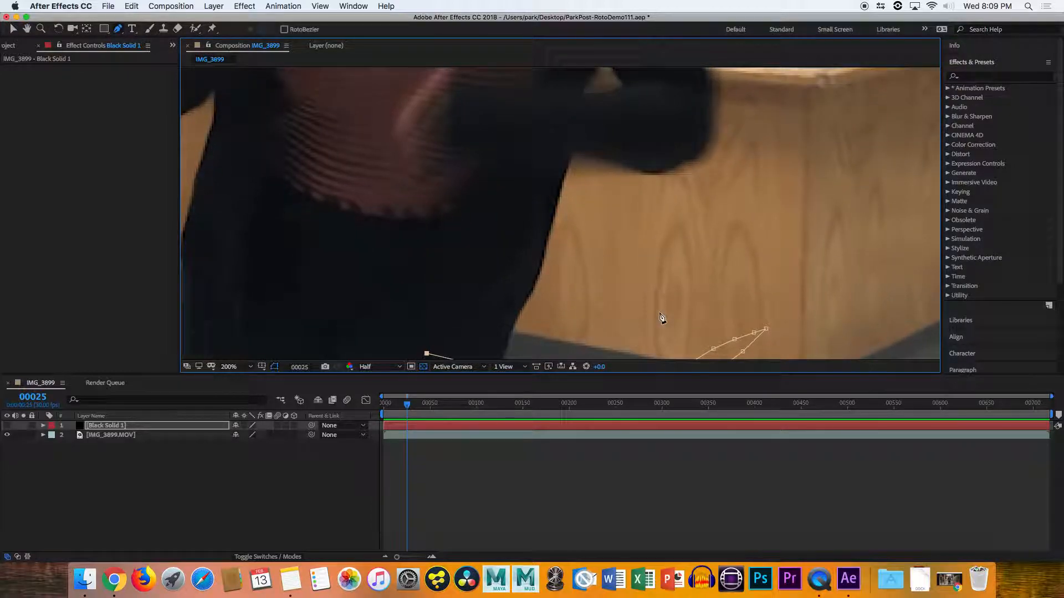
{"action": "left_click", "coordinate": [429, 125]}
At frame 28, add the path point on the raised hand in front of the white paper bag
{"action": "key", "text": "Page_Down"}
{"action": "key", "text": "Page_Down"}
{"action": "key", "text": "Page_Down"}
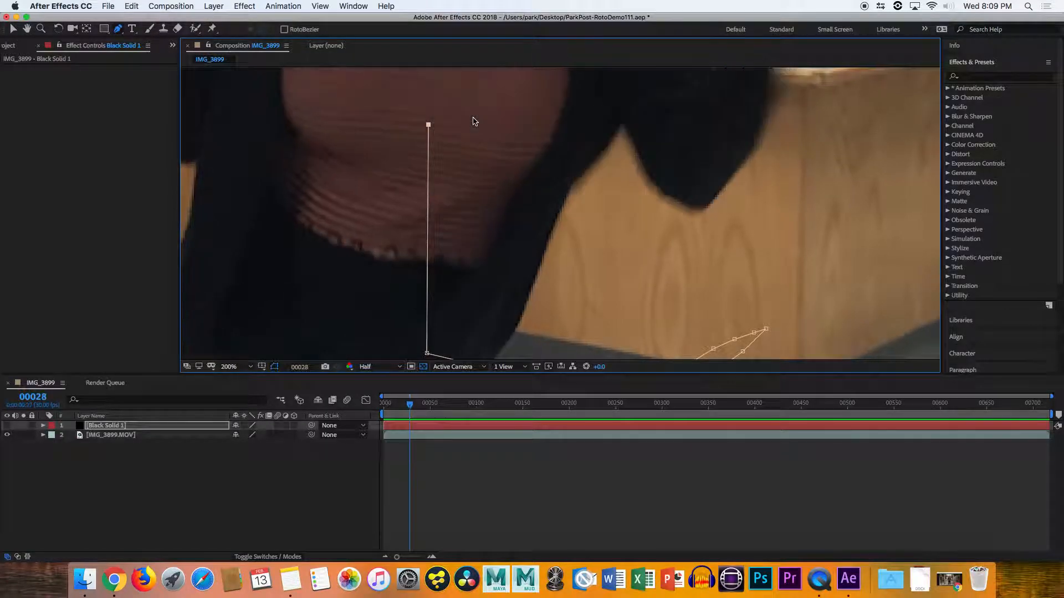
{"action": "left_click_drag", "start_coordinate": [688, 218], "coordinate": [506, 387]}
{"action": "key", "text": "g"}
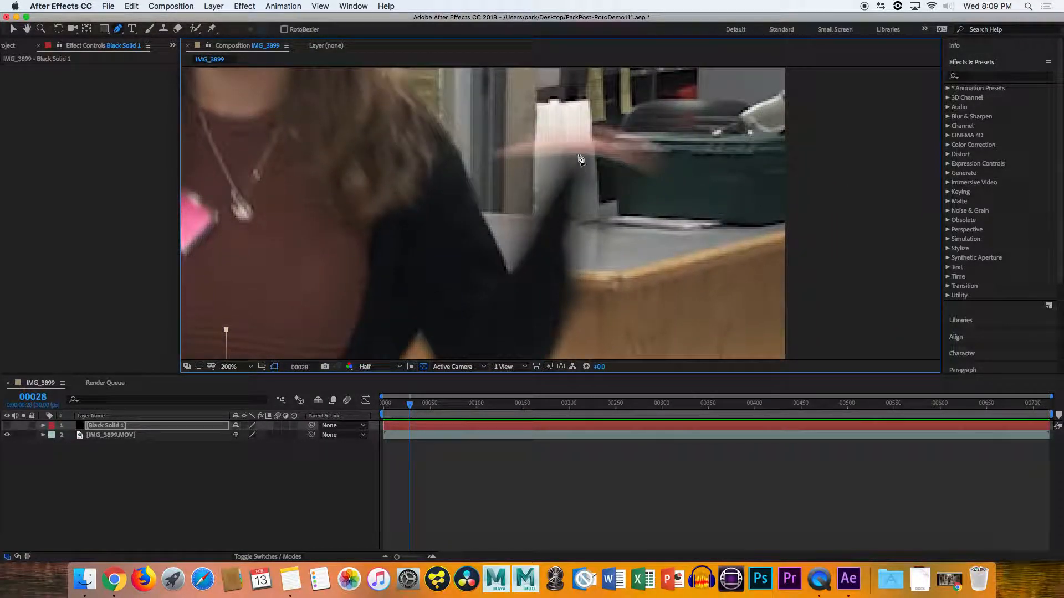
{"action": "left_click", "coordinate": [575, 158]}
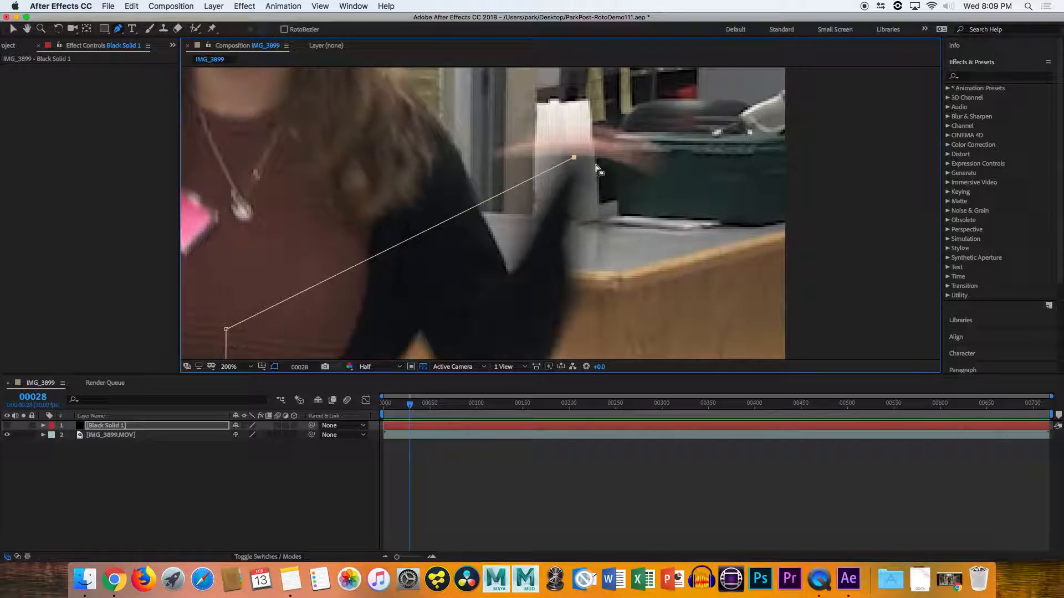
Add path points on the outstretched hand beside the wooden counter at frames 31 and 34
{"action": "key", "text": "Page_Down"}
{"action": "key", "text": "Page_Down"}
{"action": "key", "text": "Page_Down"}
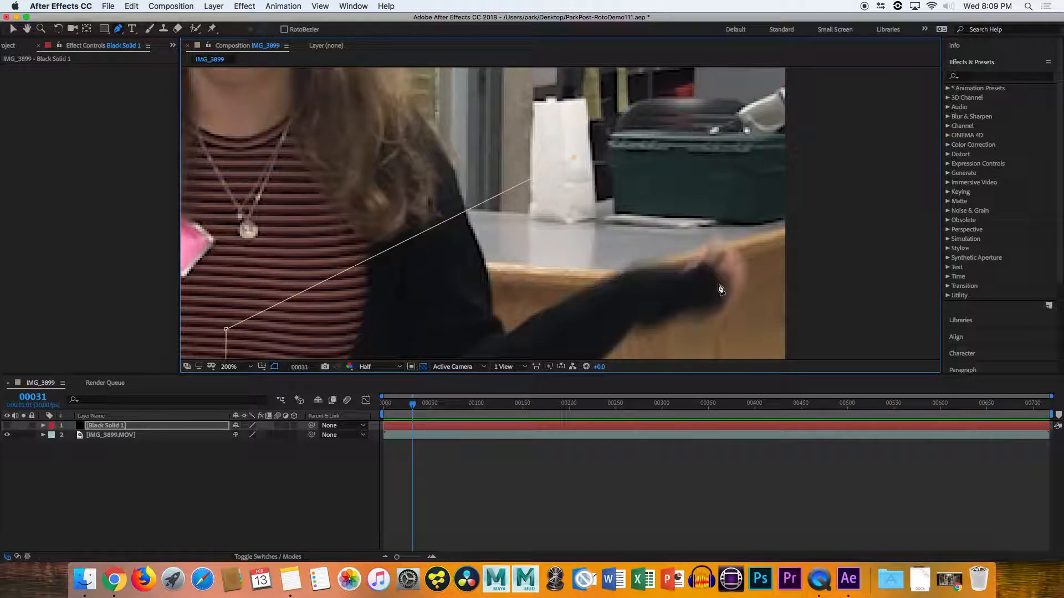
{"action": "left_click", "coordinate": [721, 278]}
{"action": "key", "text": "Page_Down"}
{"action": "key", "text": "Page_Down"}
{"action": "key", "text": "Page_Down"}
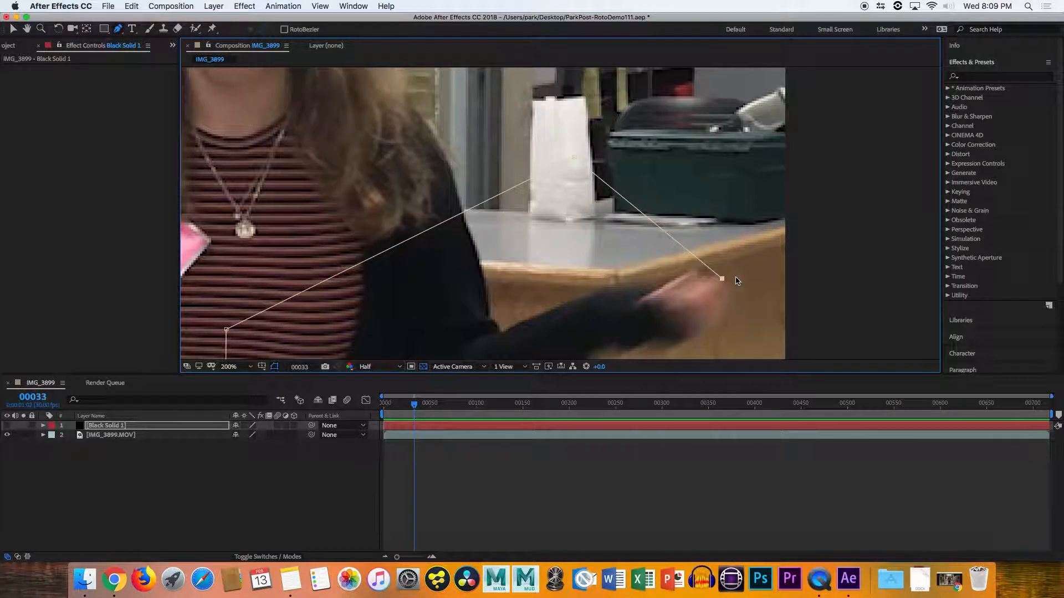
{"action": "left_click_drag", "start_coordinate": [558, 291], "coordinate": [638, 214]}
{"action": "left_click", "coordinate": [597, 297]}
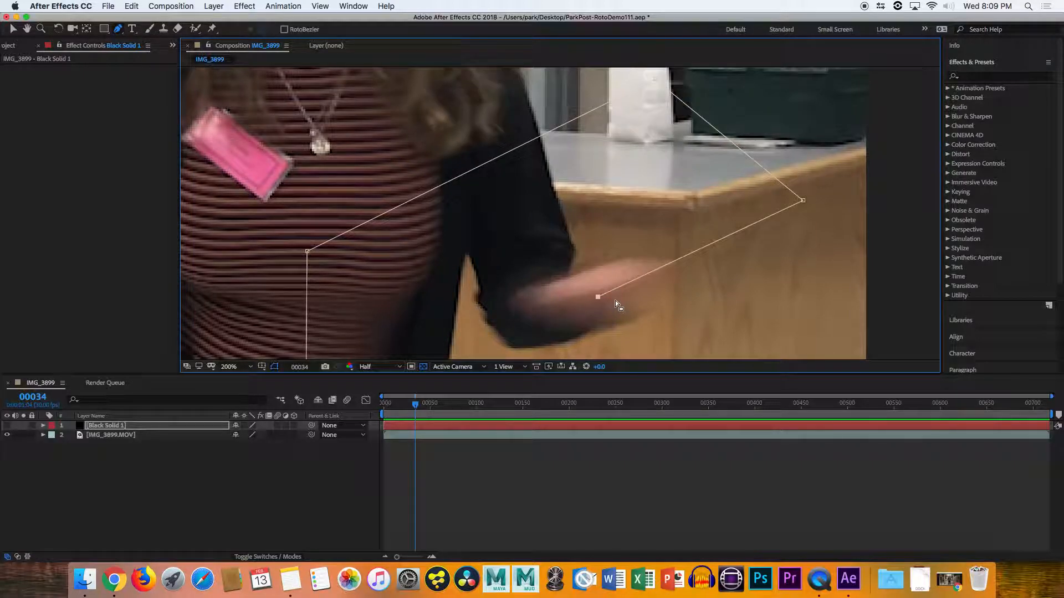
At frame 37, place the path point on the hand crossing below the hem of the striped shirt
{"action": "key", "text": "Page_Down"}
{"action": "key", "text": "Page_Down"}
{"action": "key", "text": "Page_Down"}
{"action": "left_click_drag", "start_coordinate": [506, 259], "coordinate": [556, 214]}
{"action": "left_click_drag", "start_coordinate": [473, 280], "coordinate": [607, 185]}
{"action": "left_click", "coordinate": [459, 262]}
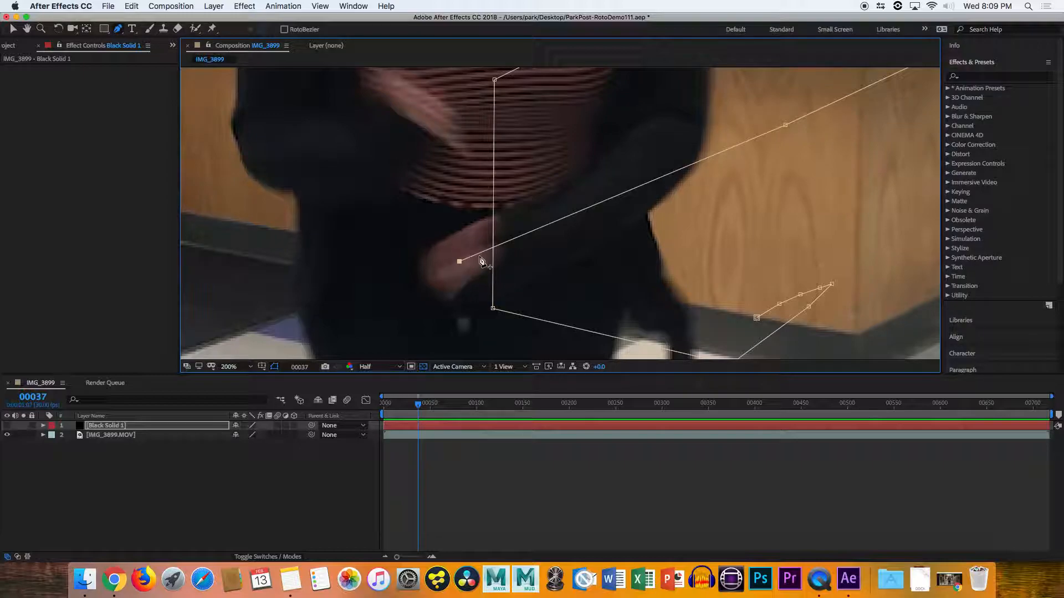
At frame 40, add the path point on the blurred hand over the dancer's thigh
{"action": "key", "text": "Page_Down"}
{"action": "key", "text": "Page_Down"}
{"action": "key", "text": "Page_Down"}
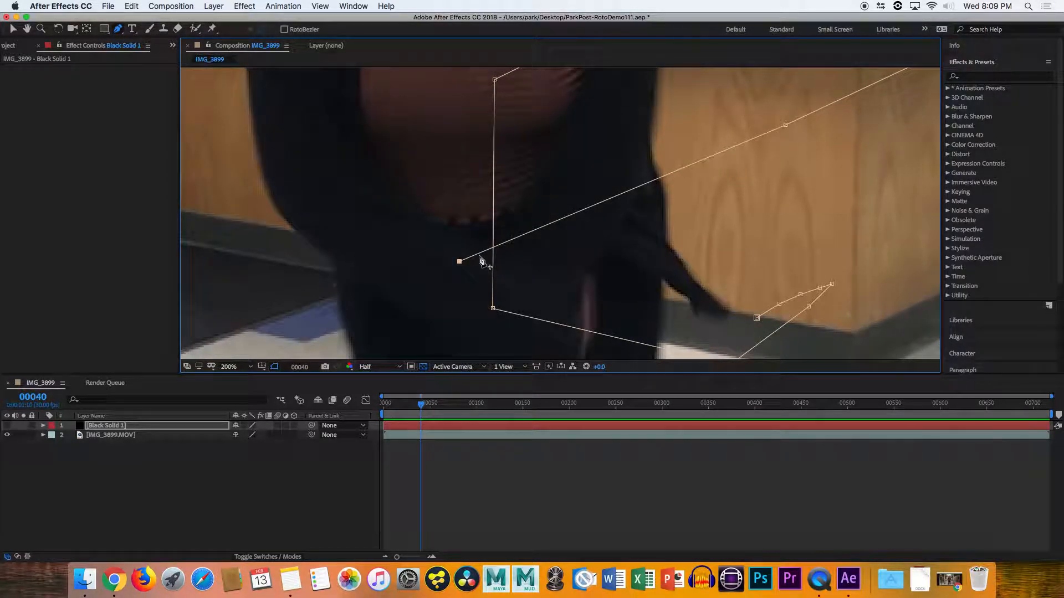
{"action": "left_click_drag", "start_coordinate": [636, 285], "coordinate": [624, 121]}
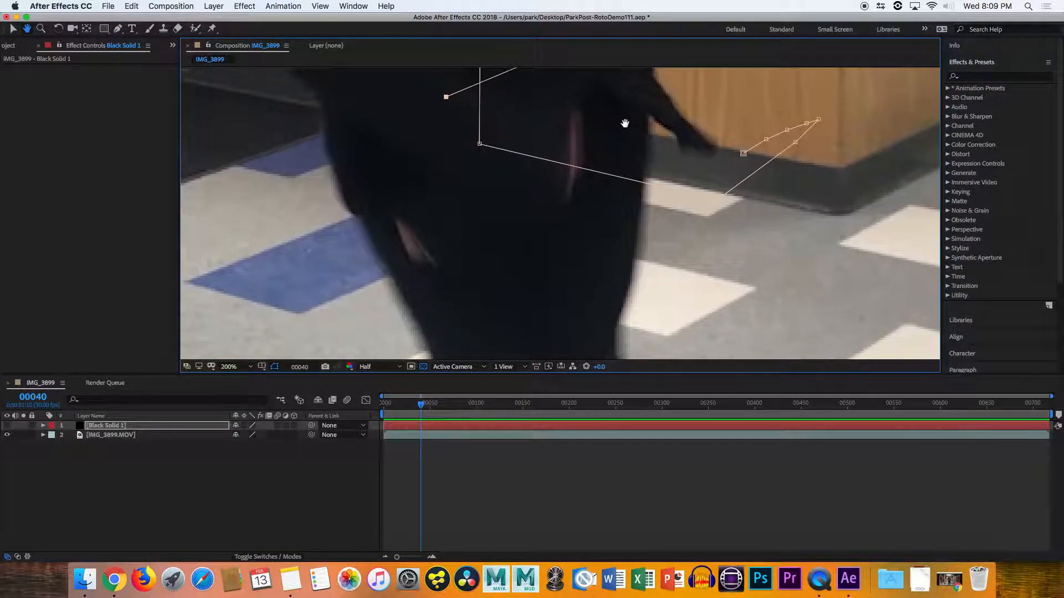
{"action": "left_click", "coordinate": [418, 243]}
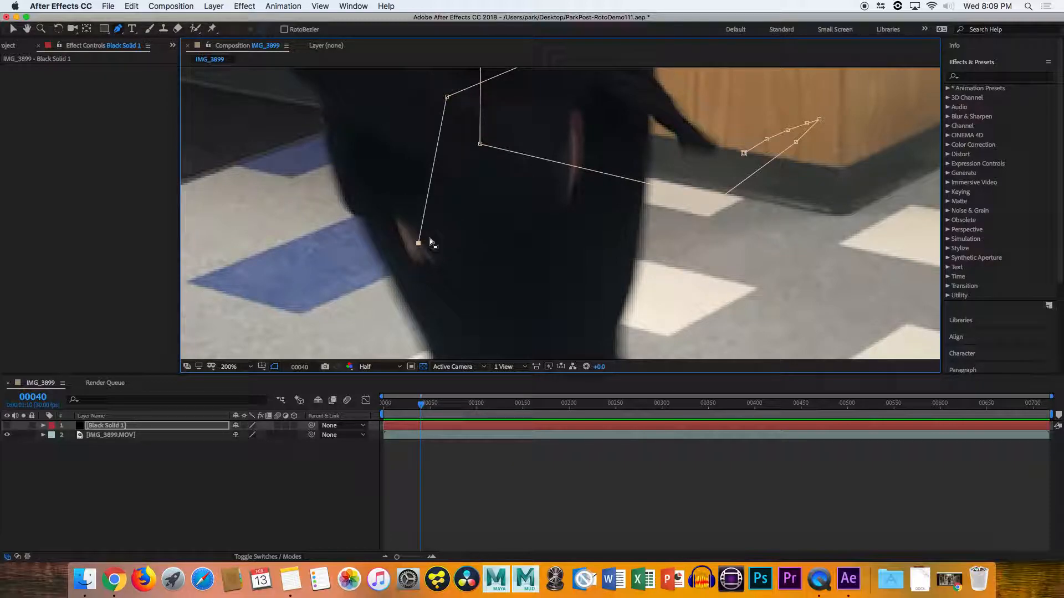
Check the hand's motion in the neighbouring frames and add the frame 43 path point near the edge of the dancer's leg
{"action": "key", "text": "Page_Down"}
{"action": "key", "text": "Page_Down"}
{"action": "key", "text": "Page_Down"}
{"action": "key", "text": "Page_Up"}
{"action": "key", "text": "Page_Up"}
{"action": "key", "text": "Page_Up"}
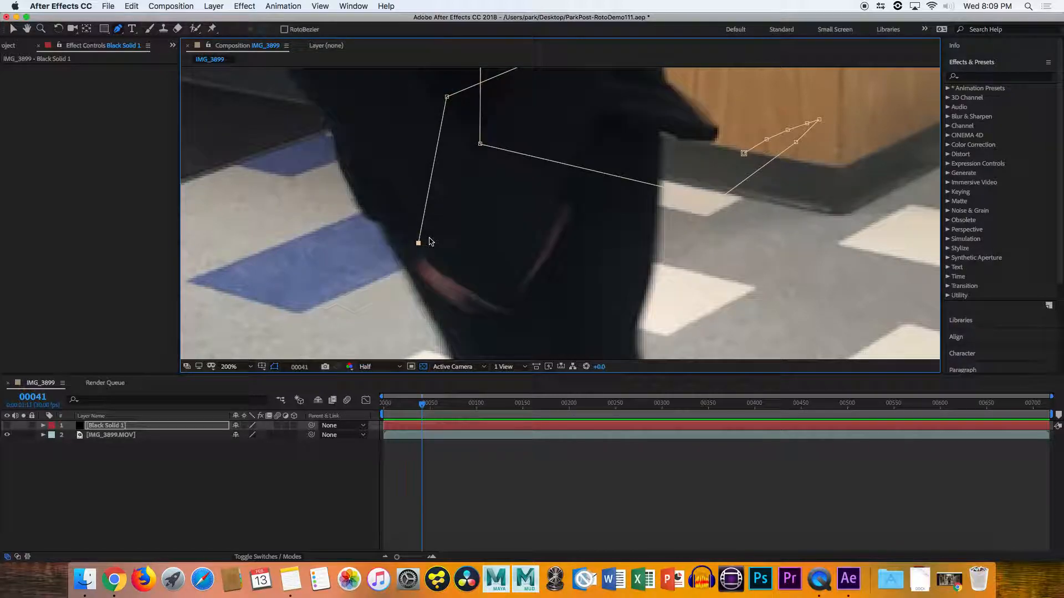
{"action": "key", "text": "Page_Down"}
{"action": "key", "text": "Page_Down"}
{"action": "key", "text": "Page_Down"}
{"action": "left_click", "coordinate": [636, 336]}
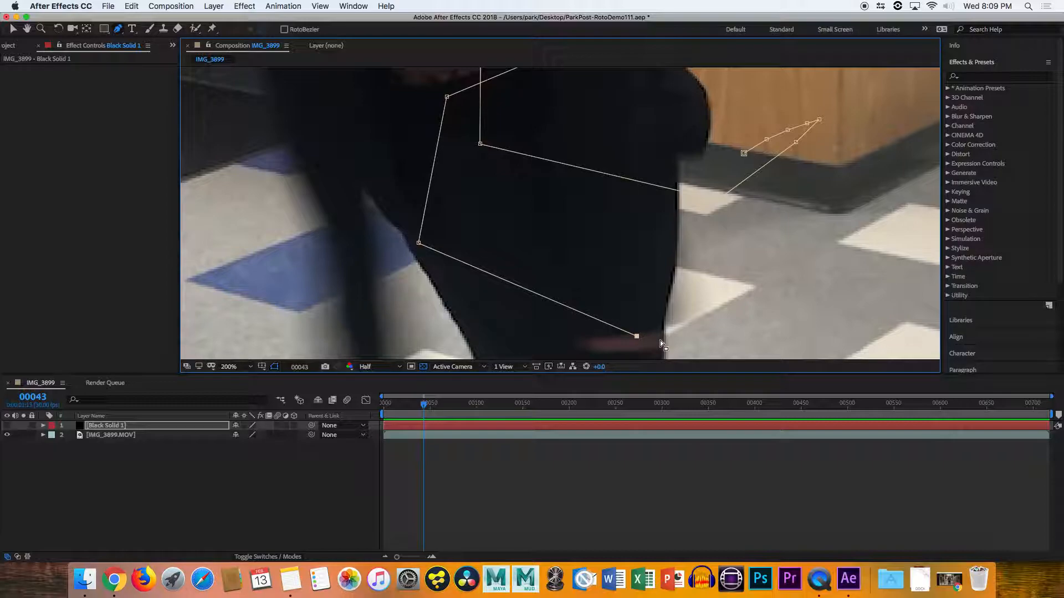
Continue the path along the hand swinging out over the floor with points at frames 46 and 49
{"action": "key", "text": "Page_Down"}
{"action": "key", "text": "Page_Down"}
{"action": "key", "text": "Page_Down"}
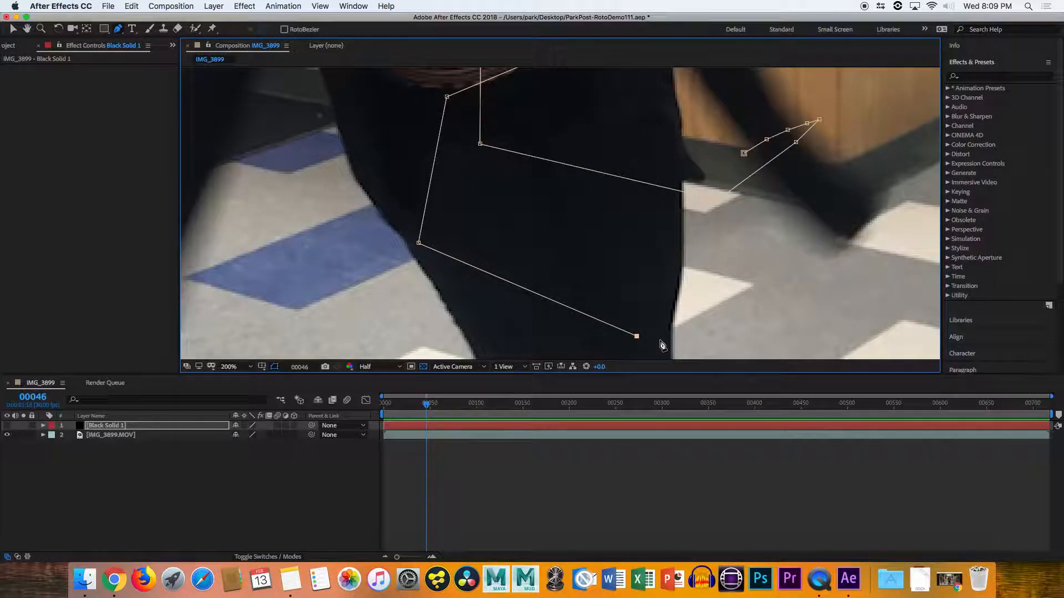
{"action": "left_click", "coordinate": [863, 224]}
{"action": "key", "text": "Page_Down"}
{"action": "key", "text": "Page_Down"}
{"action": "key", "text": "Page_Down"}
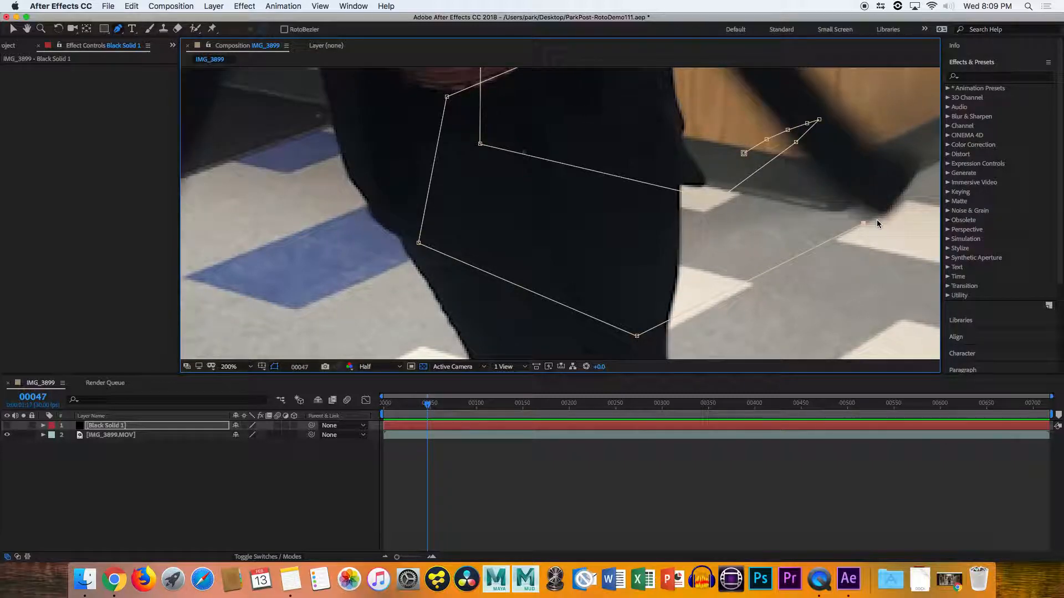
{"action": "left_click", "coordinate": [901, 175]}
Add path points at frame 52 over the floor tiles and frame 55 on the hand beside the dancer's hip
{"action": "key", "text": "Page_Down"}
{"action": "key", "text": "Page_Down"}
{"action": "key", "text": "Page_Down"}
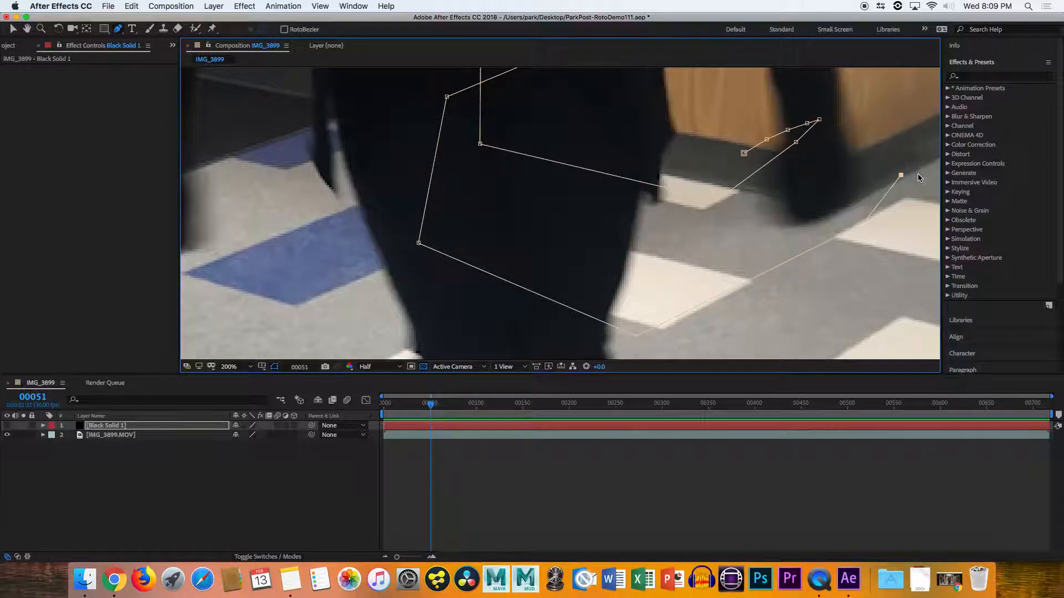
{"action": "left_click", "coordinate": [733, 212]}
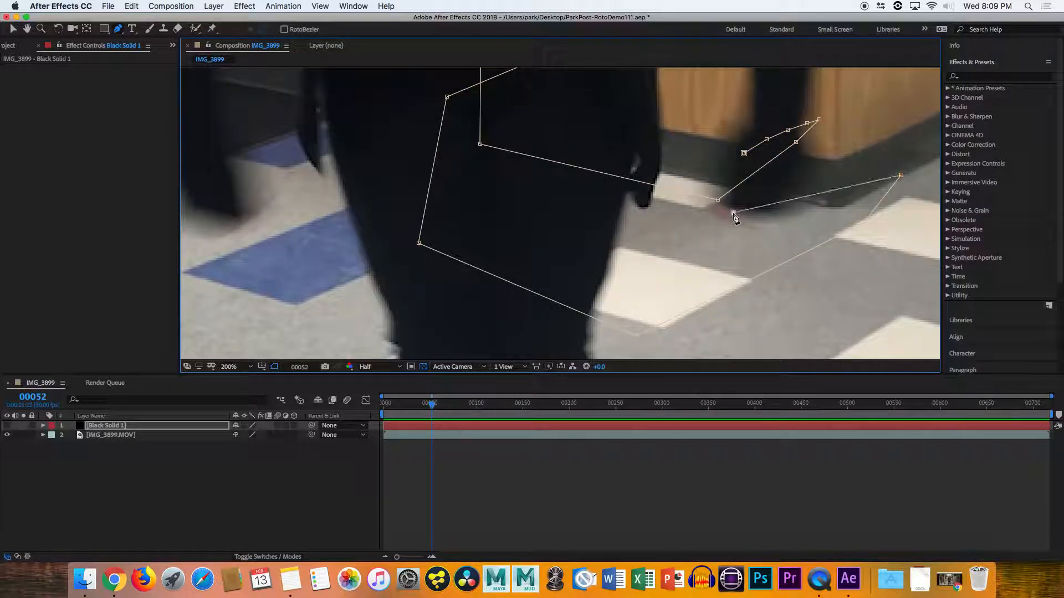
{"action": "key", "text": "Page_Down"}
{"action": "key", "text": "Page_Down"}
{"action": "key", "text": "Page_Down"}
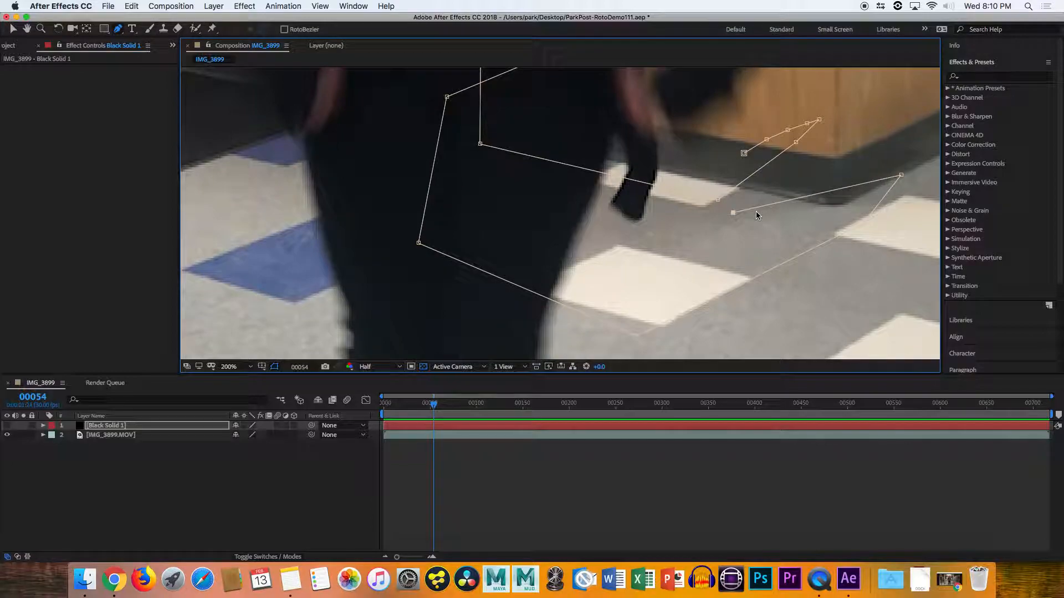
{"action": "scroll", "coordinate": [631, 238], "scroll_direction": "up", "scroll_amount": 5}
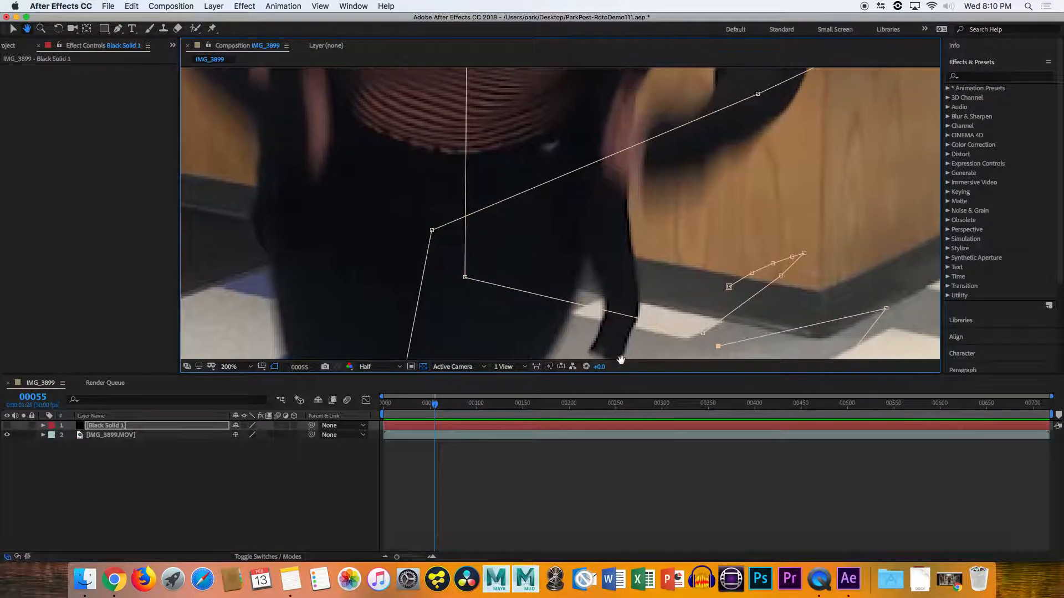
{"action": "left_click", "coordinate": [630, 132]}
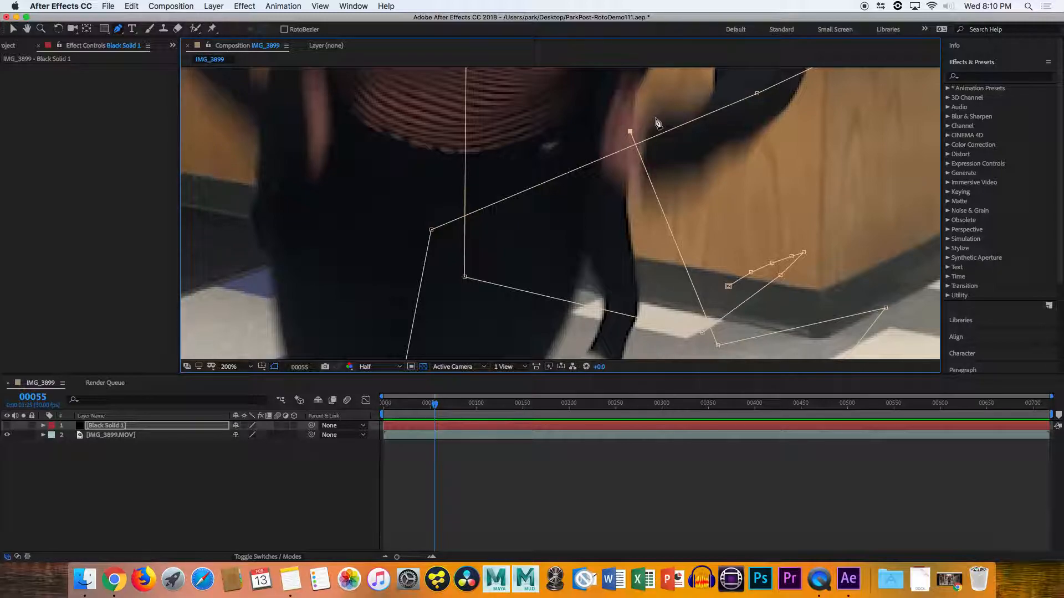
At frame 58, add the path point on the dancer's raised hand in front of the dark green bin
{"action": "key", "text": "space"}
{"action": "left_click_drag", "start_coordinate": [742, 142], "coordinate": [701, 218]}
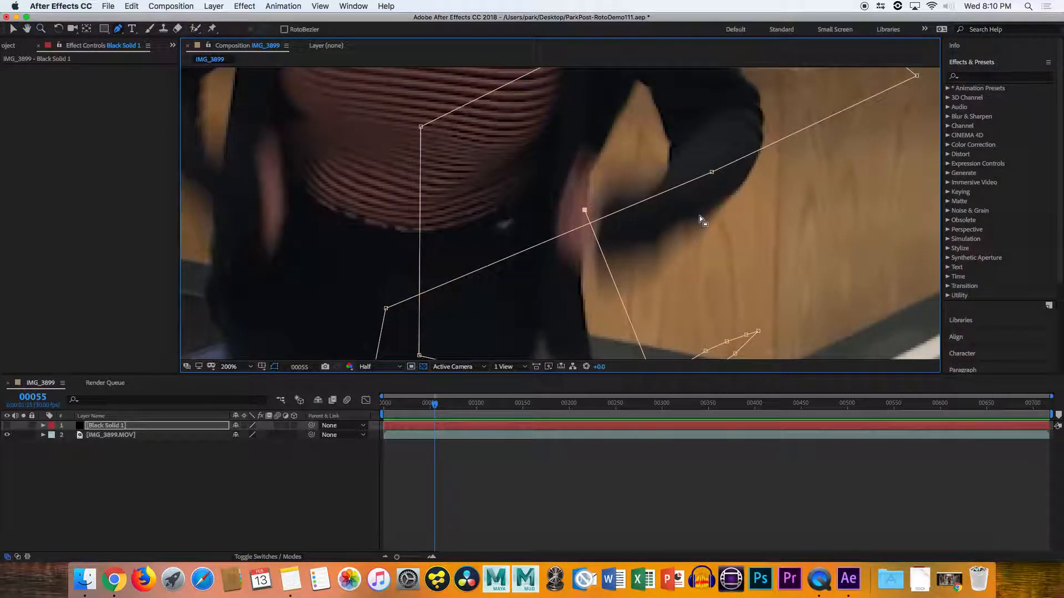
{"action": "key", "text": "Page_Down"}
{"action": "key", "text": "Page_Down"}
{"action": "key", "text": "Page_Down"}
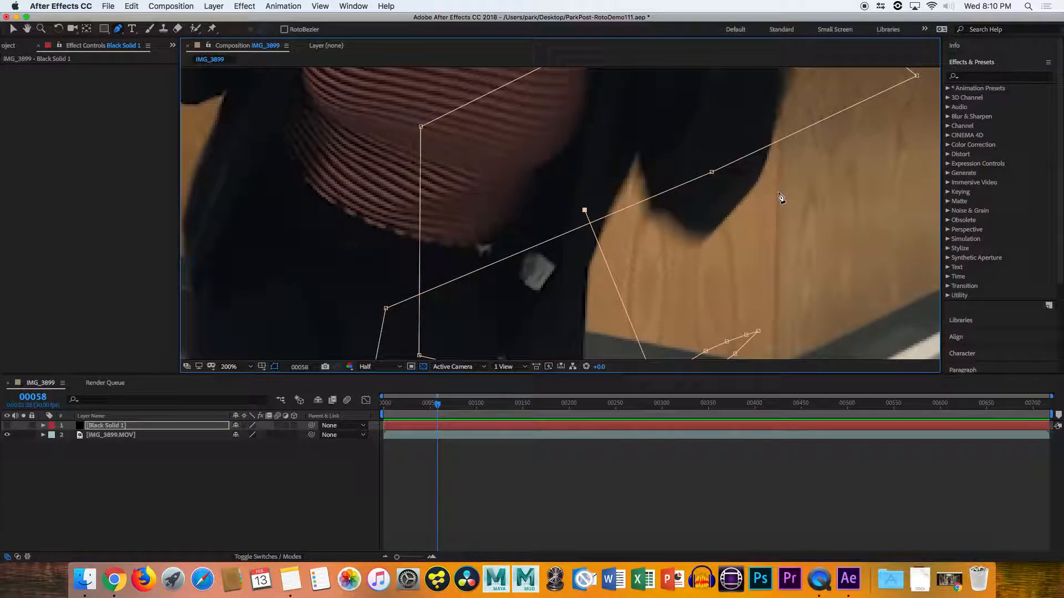
{"action": "left_click_drag", "start_coordinate": [781, 198], "coordinate": [681, 341]}
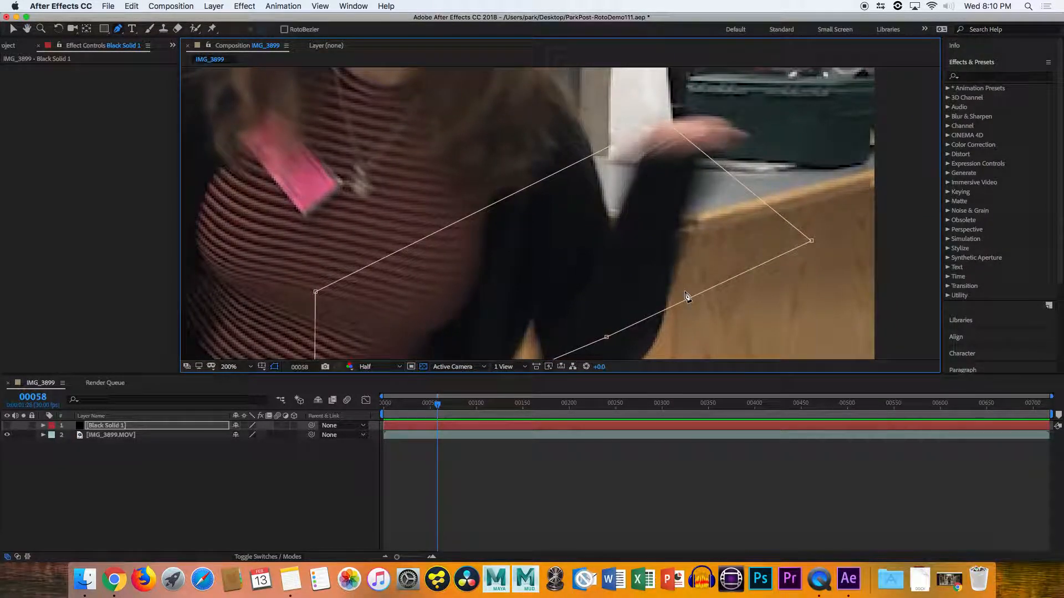
{"action": "left_click", "coordinate": [698, 132]}
At frame 61, add the path point on the blurred hand just below the counter edge
{"action": "key", "text": "Page_Down"}
{"action": "key", "text": "Page_Down"}
{"action": "key", "text": "Page_Down"}
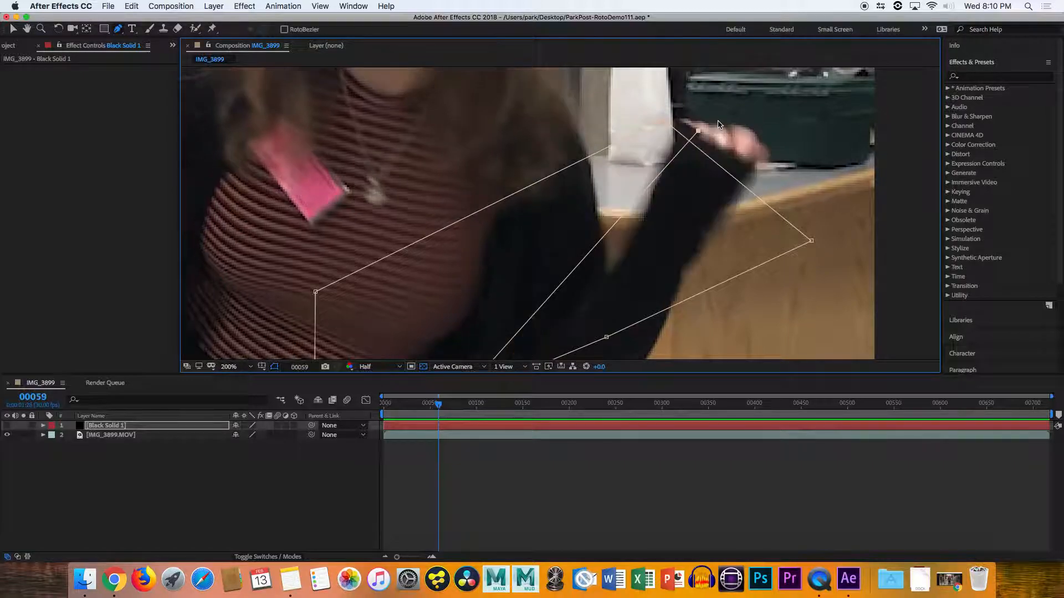
{"action": "left_click", "coordinate": [647, 239]}
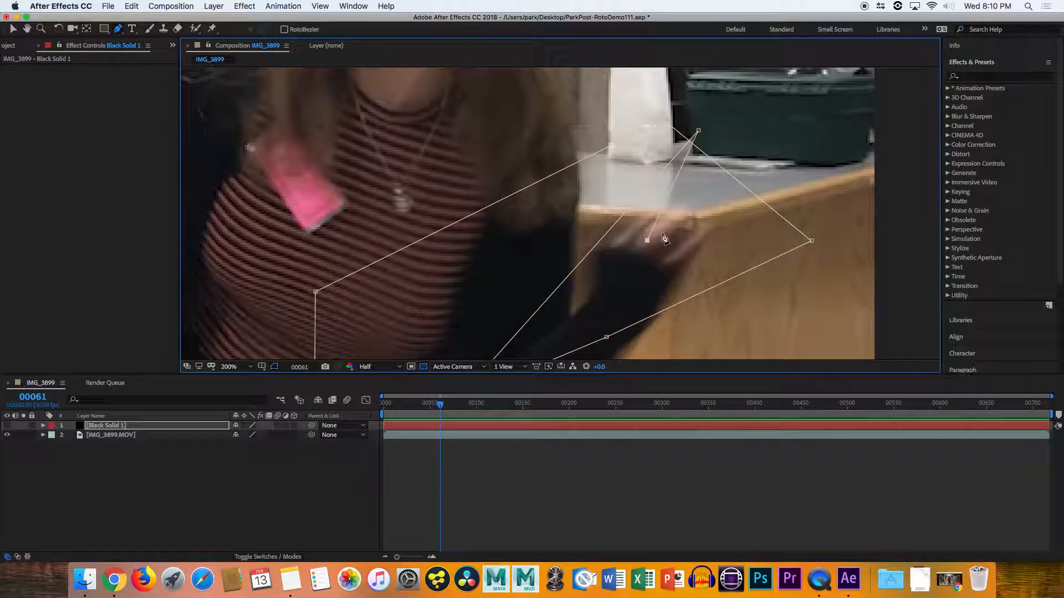
At frame 64, add the path point on the blurred hand crossing in front of the dancer's thighs
{"action": "key", "text": "Page_Down"}
{"action": "key", "text": "Page_Down"}
{"action": "key", "text": "Page_Down"}
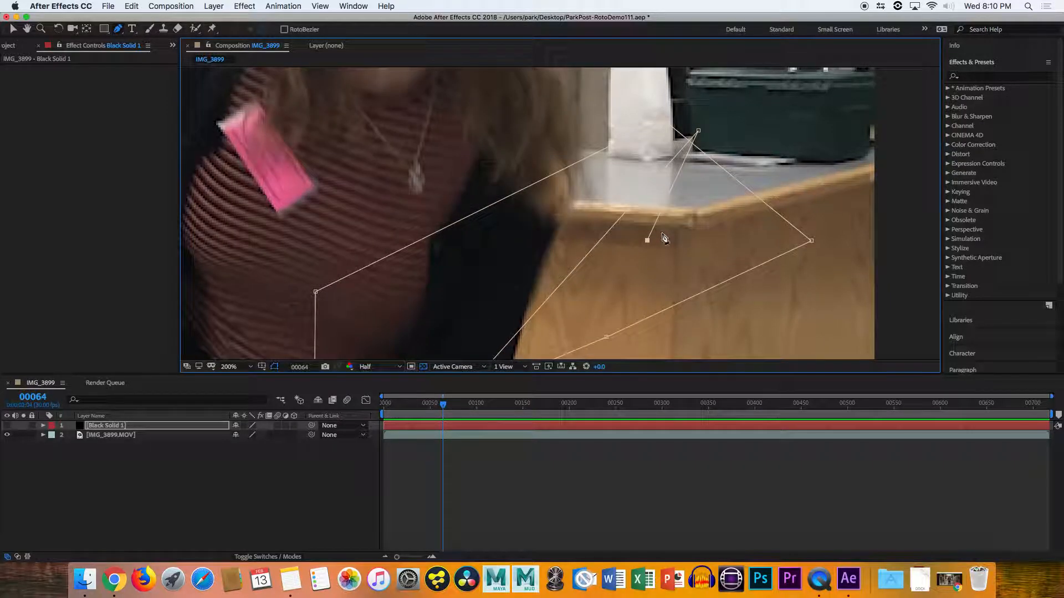
{"action": "left_click_drag", "start_coordinate": [522, 253], "coordinate": [708, 12]}
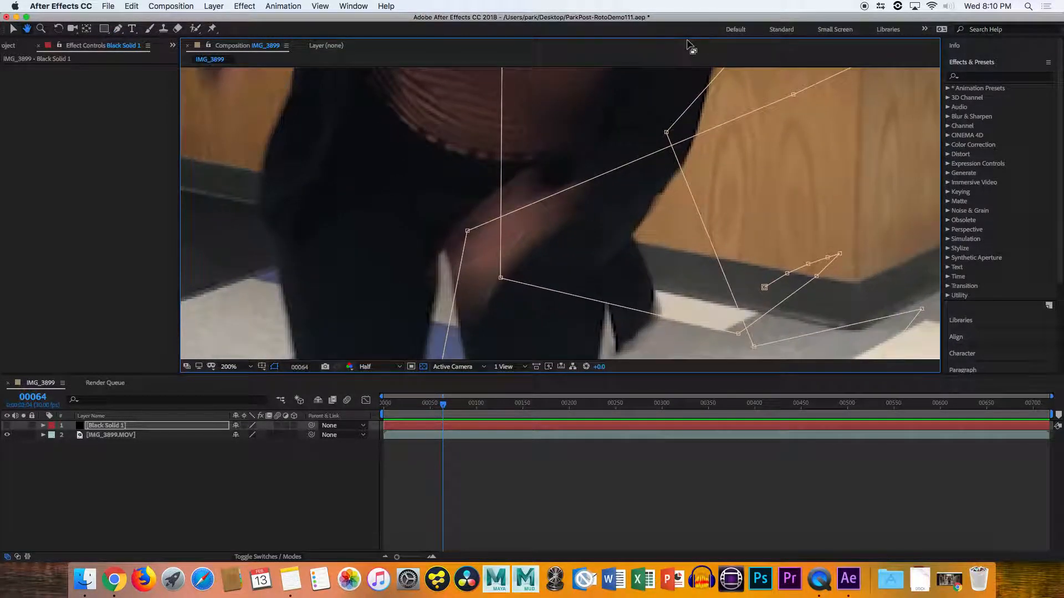
{"action": "left_click", "coordinate": [484, 246]}
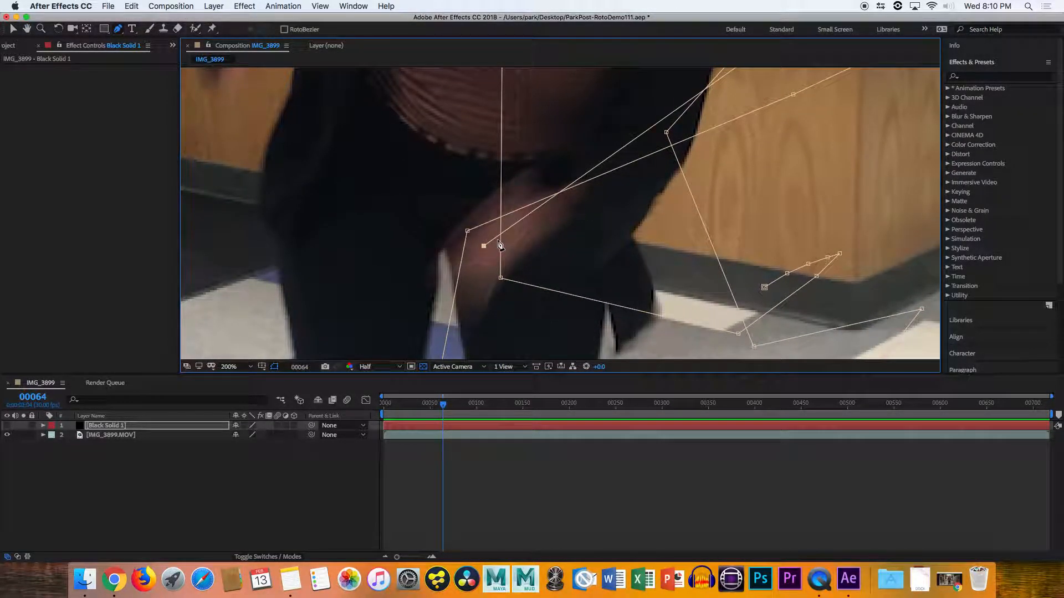
At frame 67, add the path point on the fingers in front of the dancer's lower leg
{"action": "key", "text": "Page_Down"}
{"action": "key", "text": "Page_Down"}
{"action": "key", "text": "Page_Down"}
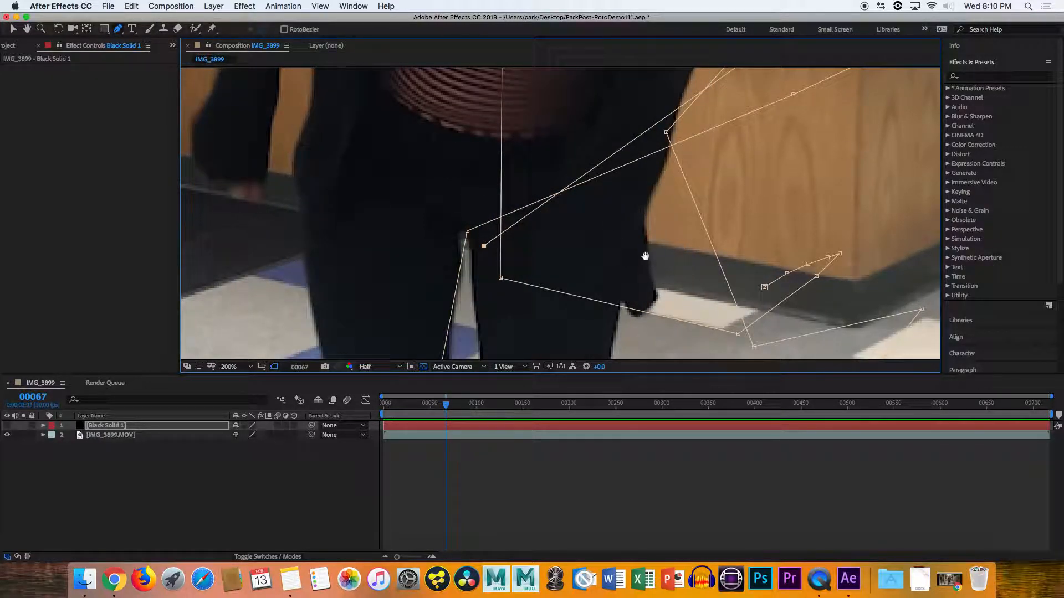
{"action": "left_click_drag", "start_coordinate": [644, 253], "coordinate": [612, 111]}
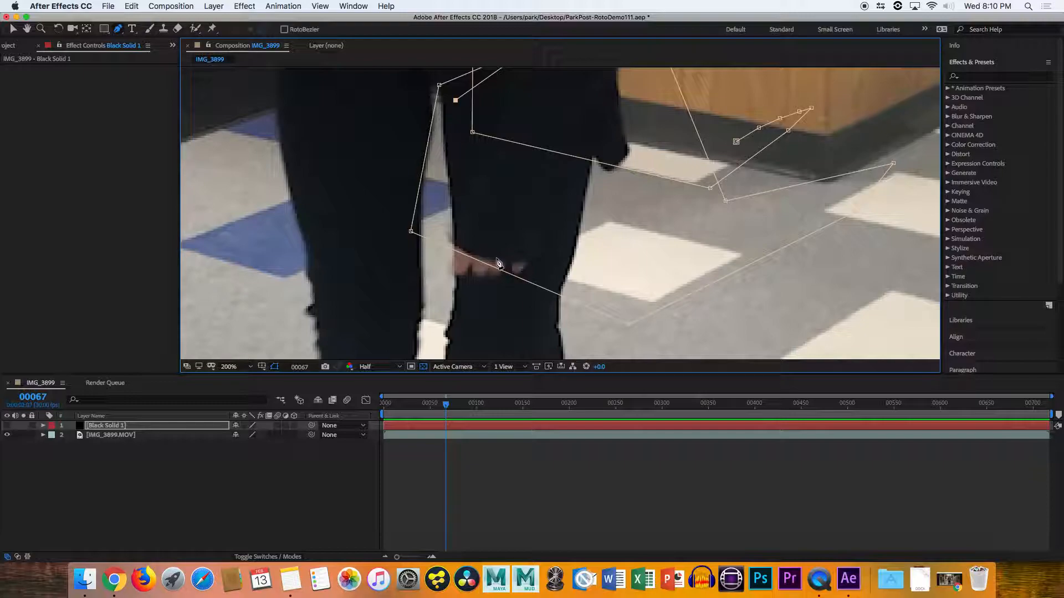
{"action": "left_click", "coordinate": [495, 258]}
At frame 70, add the path point on the hand beside the leg over the white floor tile
{"action": "key", "text": "Page_Down"}
{"action": "key", "text": "Page_Down"}
{"action": "key", "text": "Page_Down"}
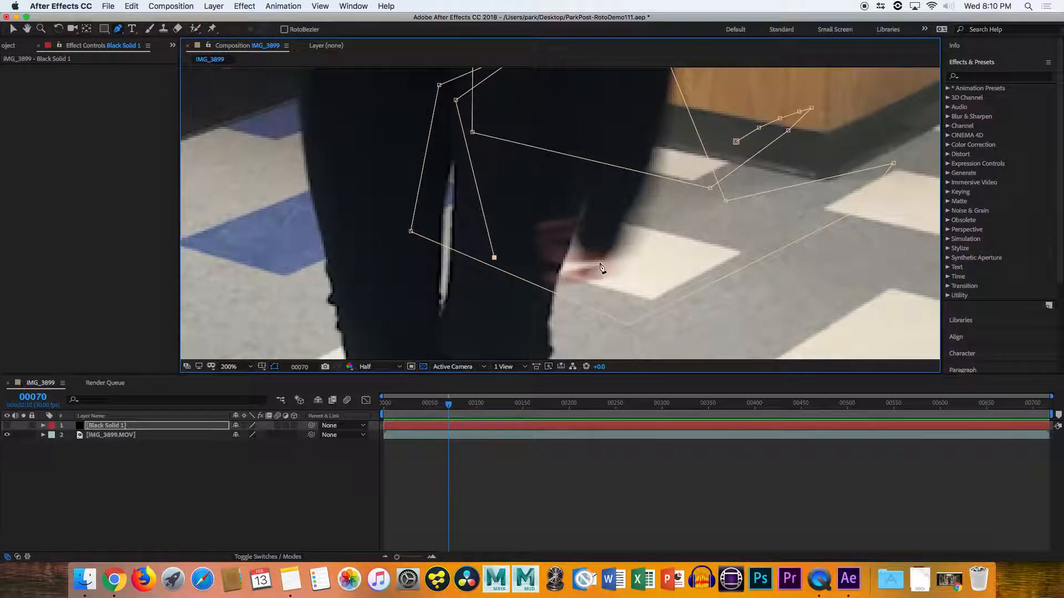
{"action": "left_click", "coordinate": [589, 256]}
Show the dancer and the whole path at 50% magnification and expand the mask and transform properties of Black Solid 1
{"action": "left_click", "coordinate": [243, 367]}
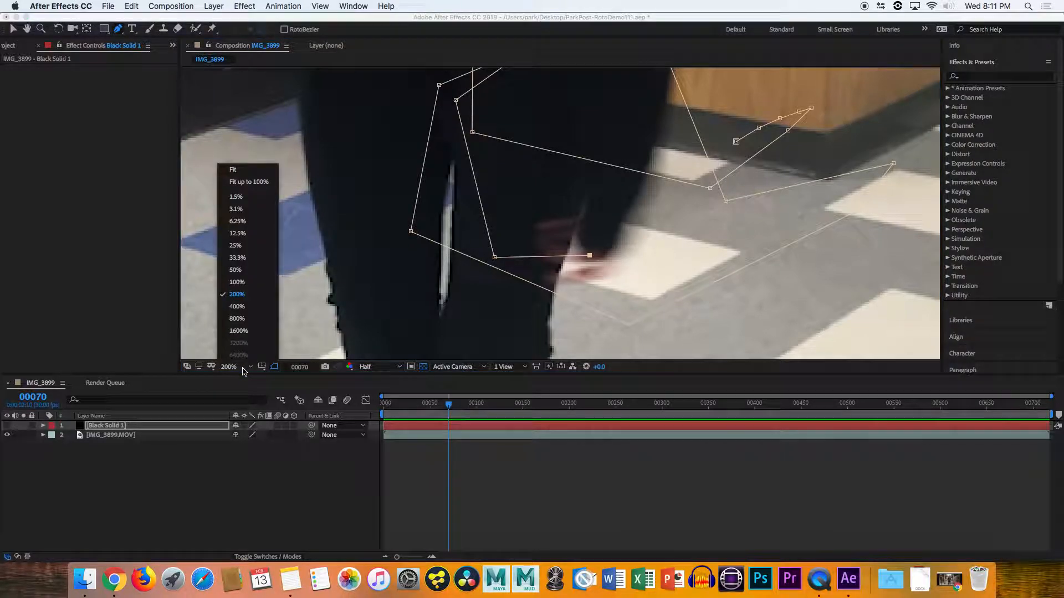
{"action": "left_click", "coordinate": [247, 270]}
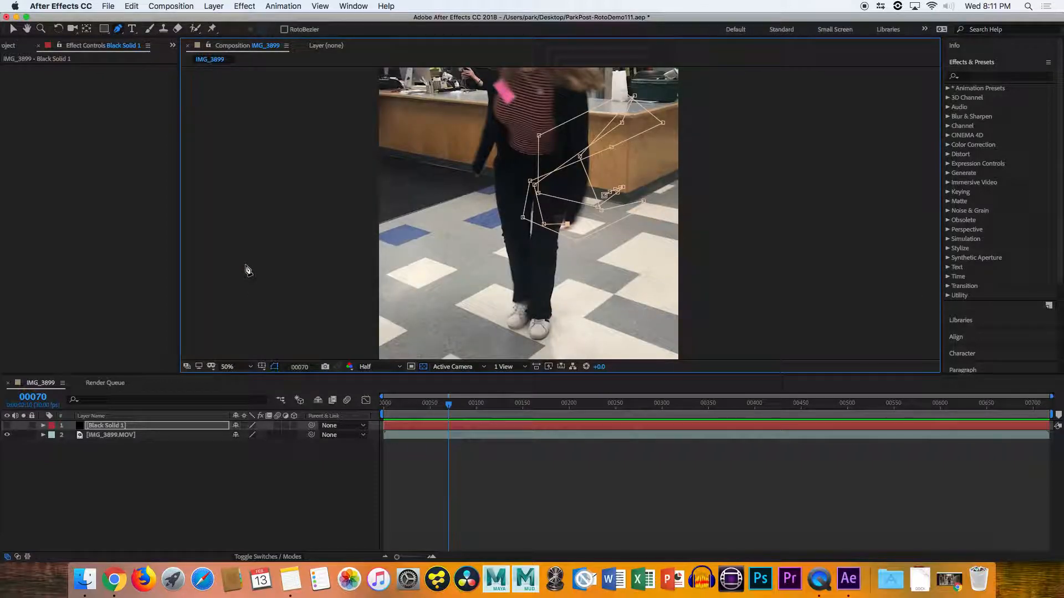
{"action": "key", "text": "h"}
{"action": "left_click_drag", "start_coordinate": [692, 198], "coordinate": [656, 270]}
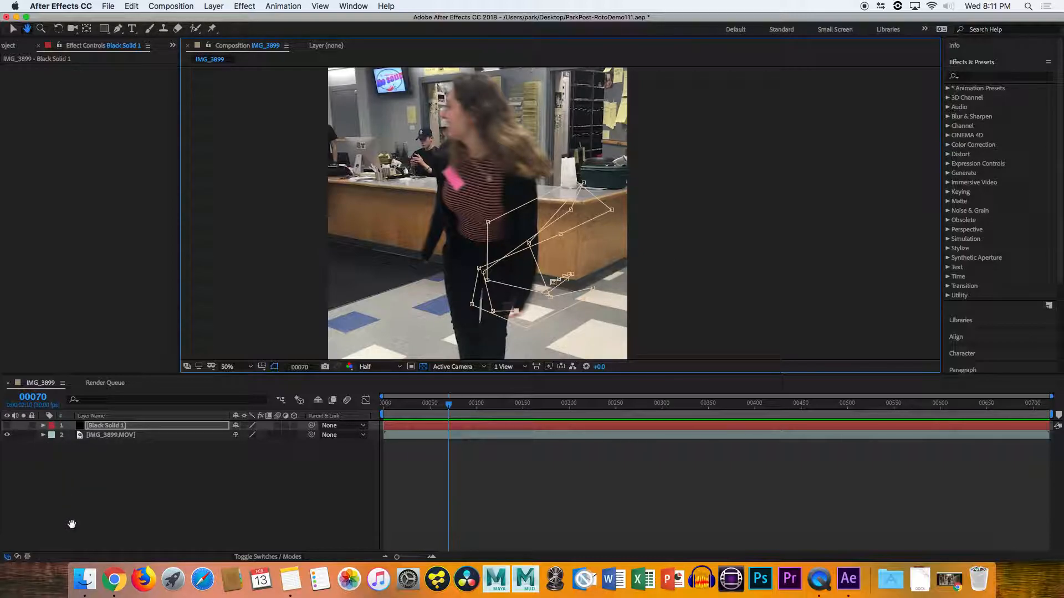
{"action": "key", "text": "v"}
{"action": "left_click", "coordinate": [43, 426]}
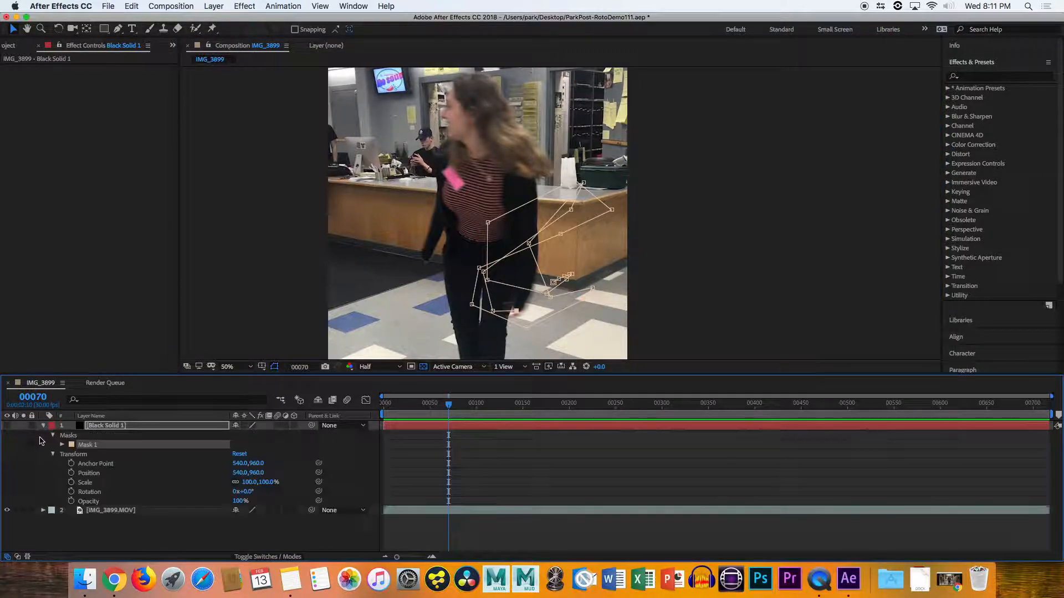
Search the effects for "stroke" and apply the Generate Stroke effect to Black Solid 1
{"action": "left_click", "coordinate": [1029, 75]}
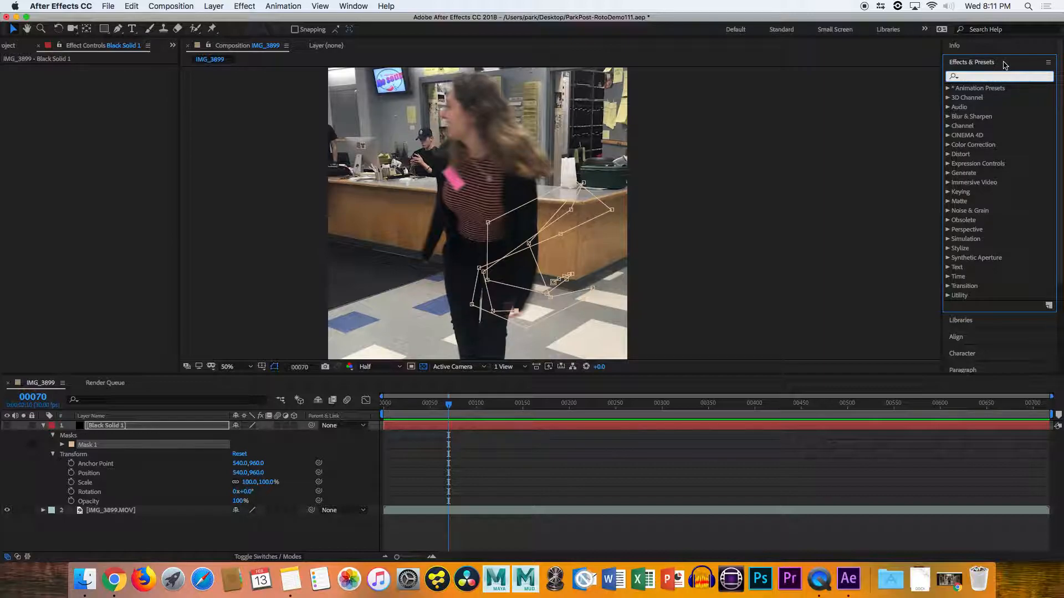
{"action": "type", "text": "stroke"}
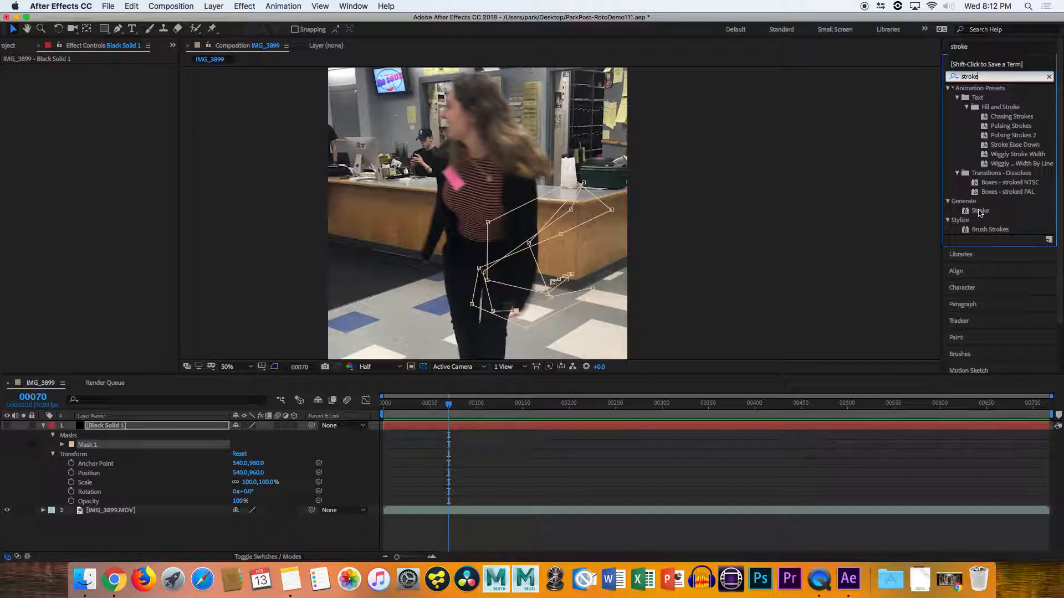
{"action": "mouse_move", "coordinate": [982, 212]}
{"action": "left_mouse_down"}
{"action": "mouse_move", "coordinate": [728, 253]}
{"action": "mouse_move", "coordinate": [421, 333]}
{"action": "mouse_move", "coordinate": [283, 460]}
{"action": "mouse_move", "coordinate": [126, 439]}
{"action": "mouse_move", "coordinate": [127, 430]}
{"action": "left_mouse_up"}
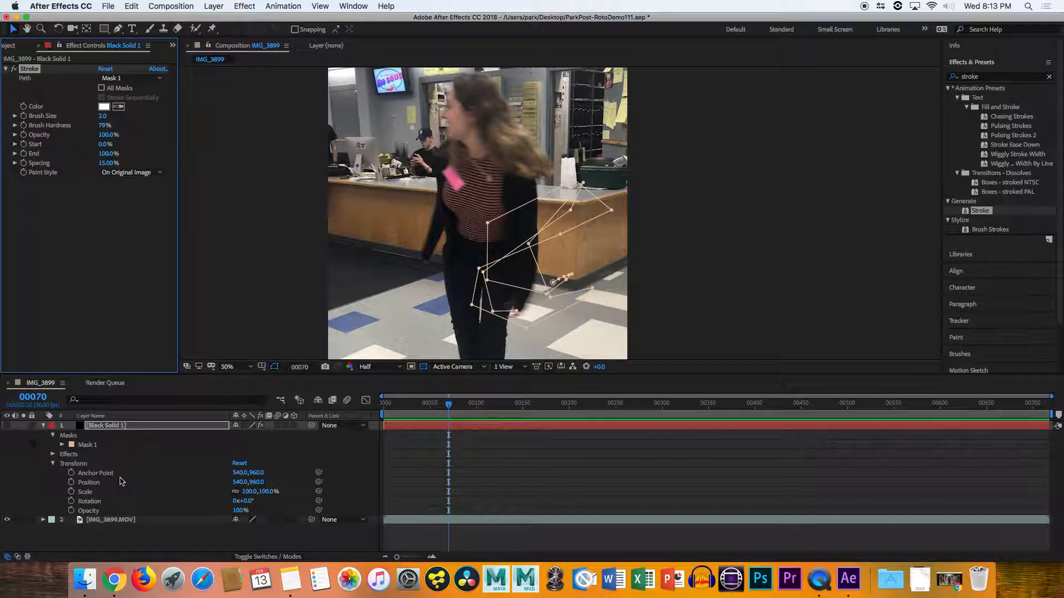
Examine the Stroke effect's properties under Black Solid 1, collapse them and keep the layer selected
{"action": "left_click", "coordinate": [53, 454]}
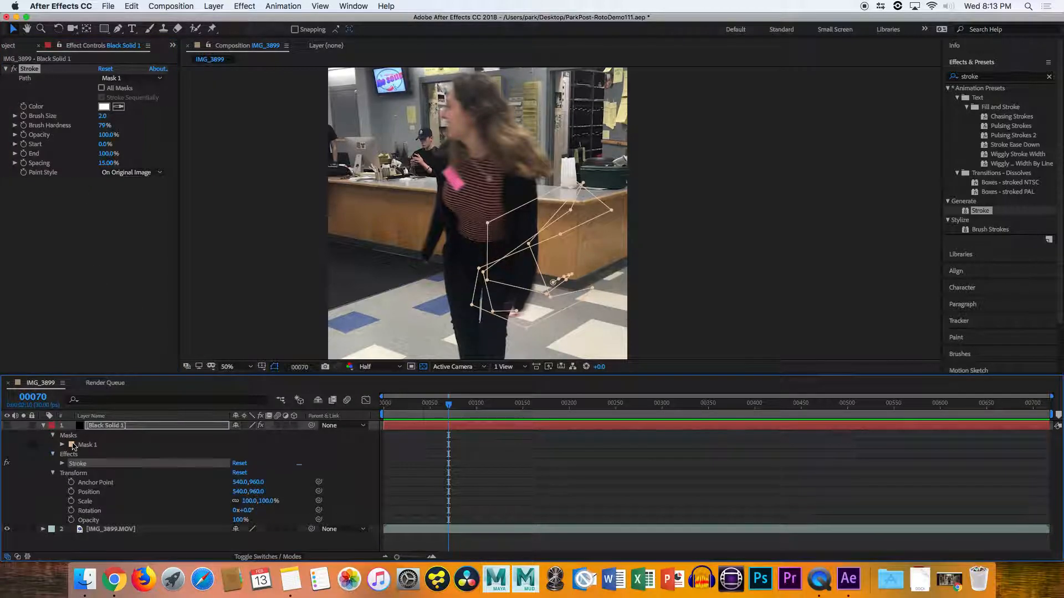
{"action": "left_click", "coordinate": [62, 463]}
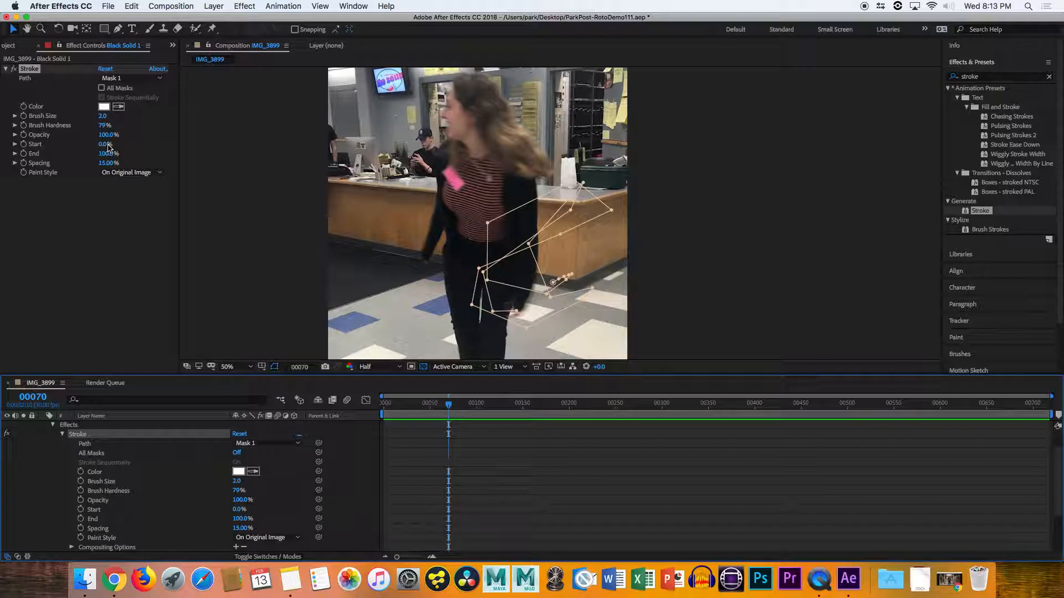
{"action": "left_click", "coordinate": [52, 424]}
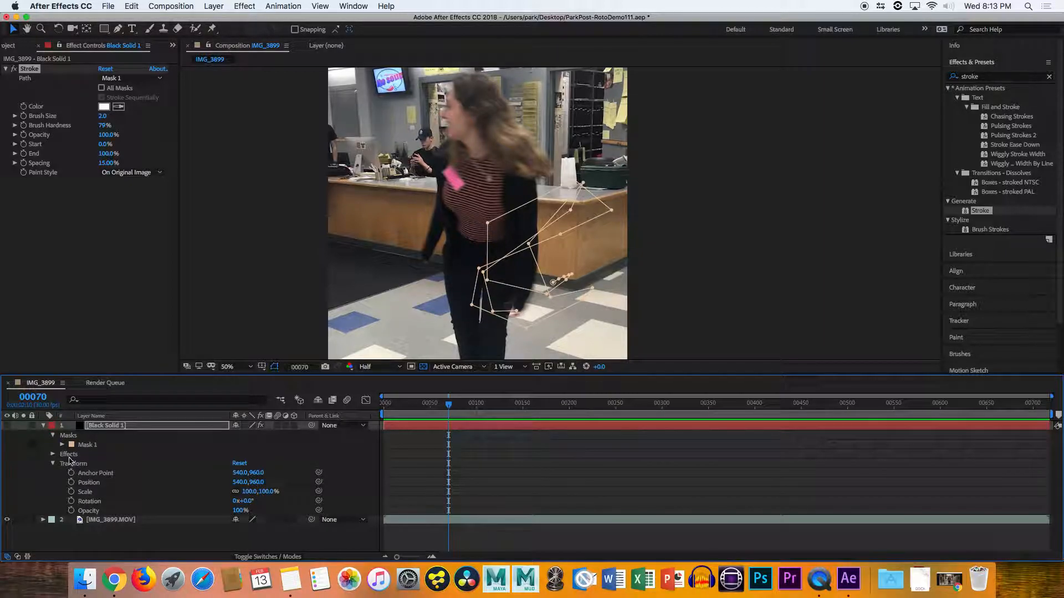
{"action": "left_click", "coordinate": [111, 426]}
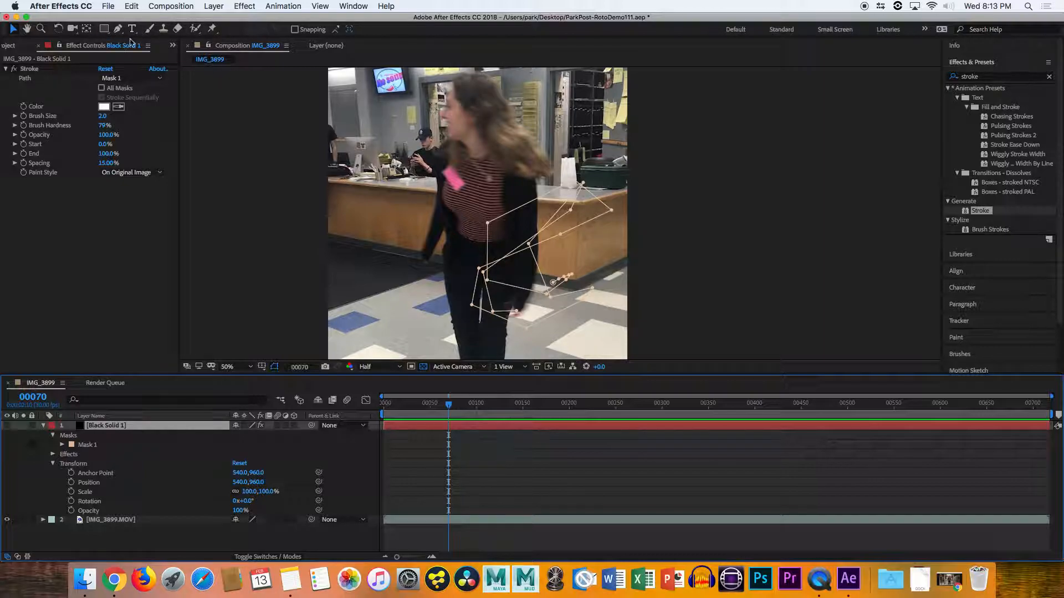
{"action": "left_click", "coordinate": [172, 46]}
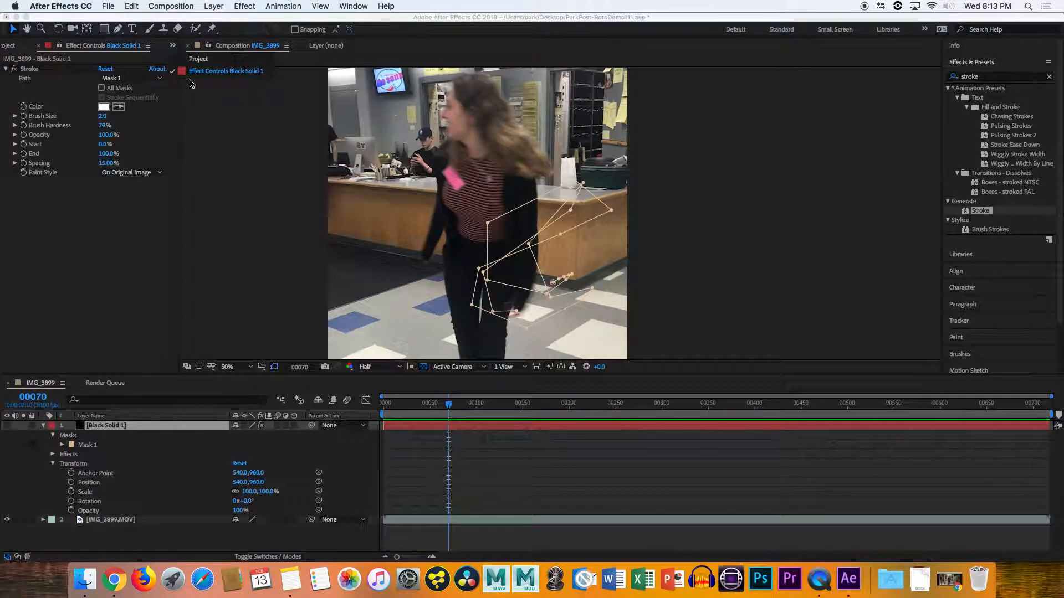
{"action": "left_click", "coordinate": [172, 48]}
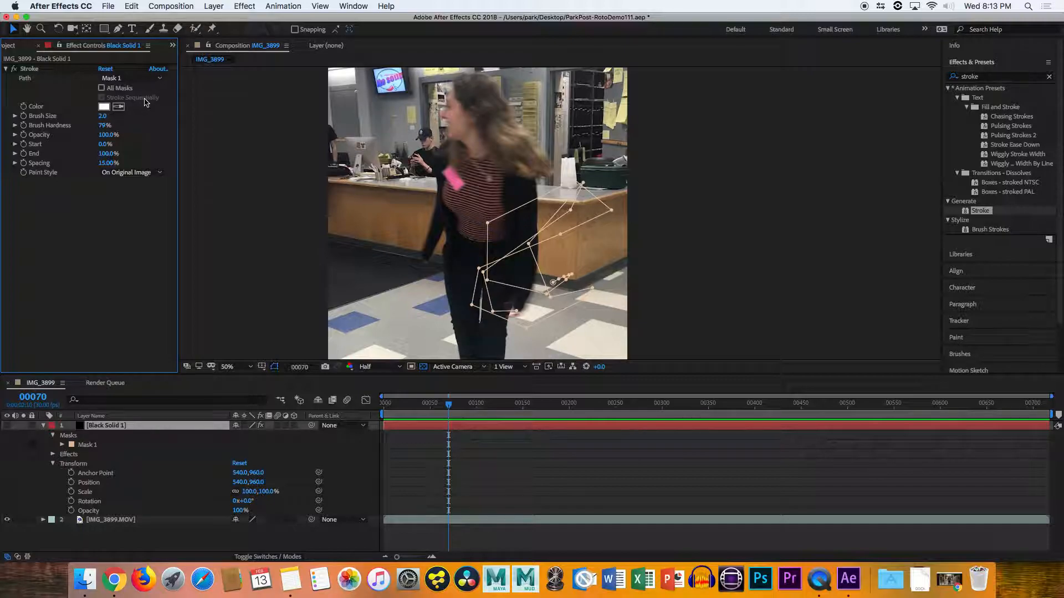
Set the Stroke effect's color to dark golden orange BC8503
{"action": "left_click", "coordinate": [105, 107]}
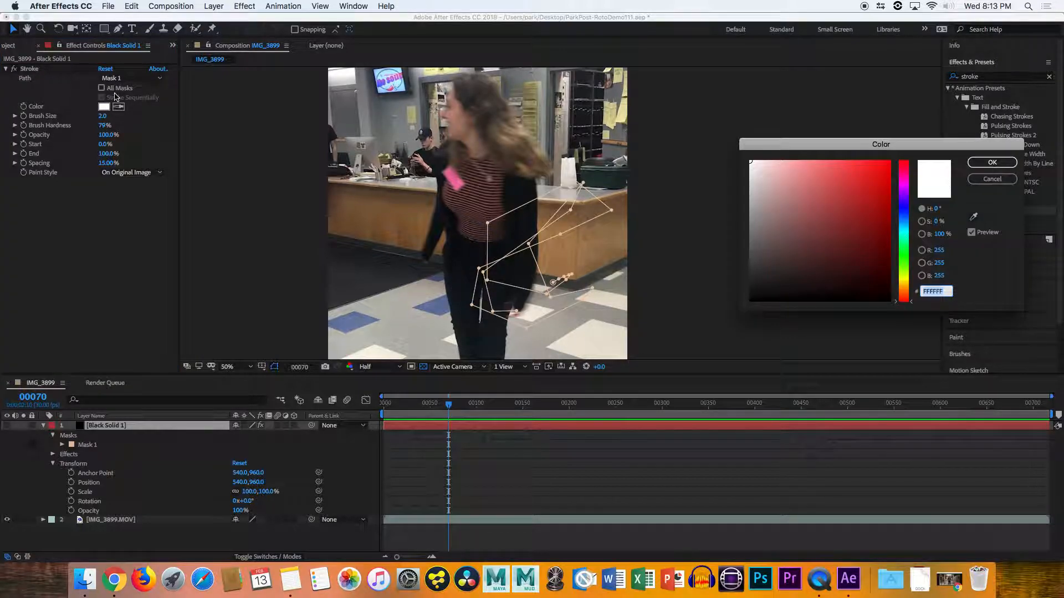
{"action": "left_click_drag", "start_coordinate": [905, 299], "coordinate": [906, 288]}
{"action": "left_click", "coordinate": [887, 197]}
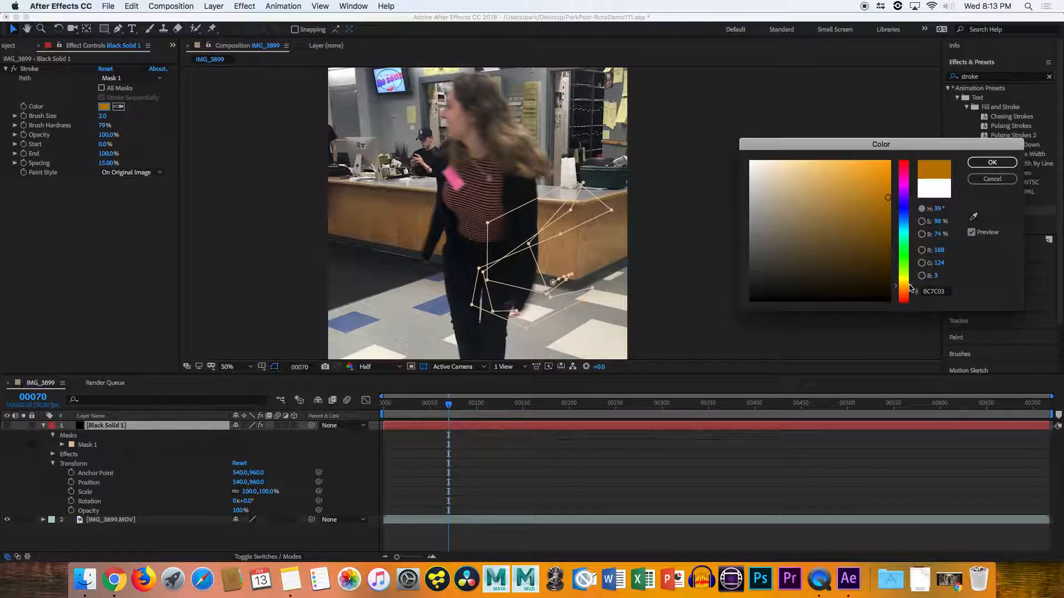
{"action": "mouse_move", "coordinate": [910, 285]}
{"action": "left_mouse_down"}
{"action": "mouse_move", "coordinate": [911, 274]}
{"action": "mouse_move", "coordinate": [912, 289]}
{"action": "left_mouse_up"}
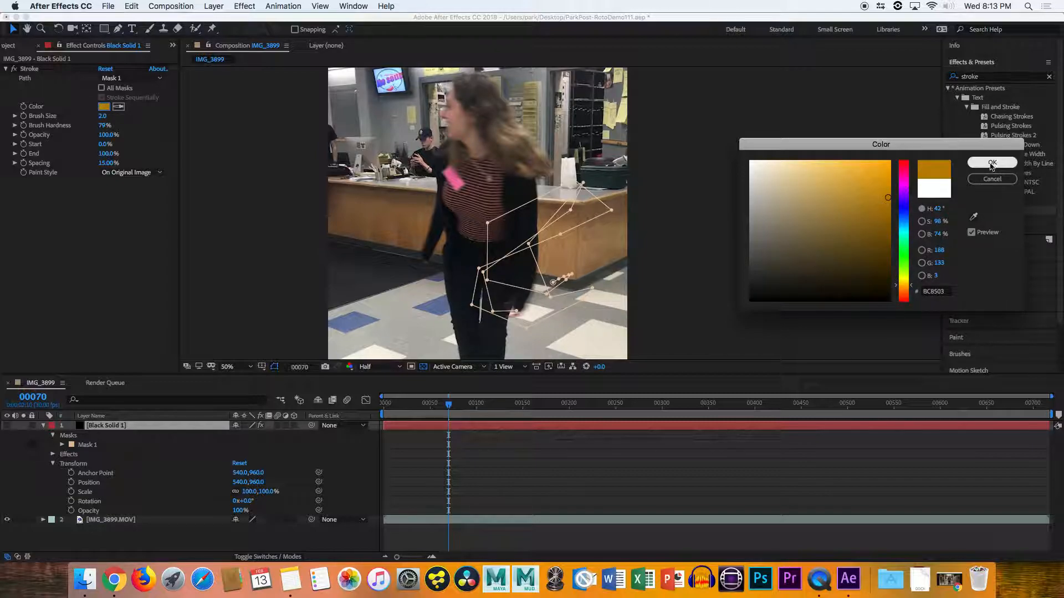
{"action": "left_click", "coordinate": [993, 162]}
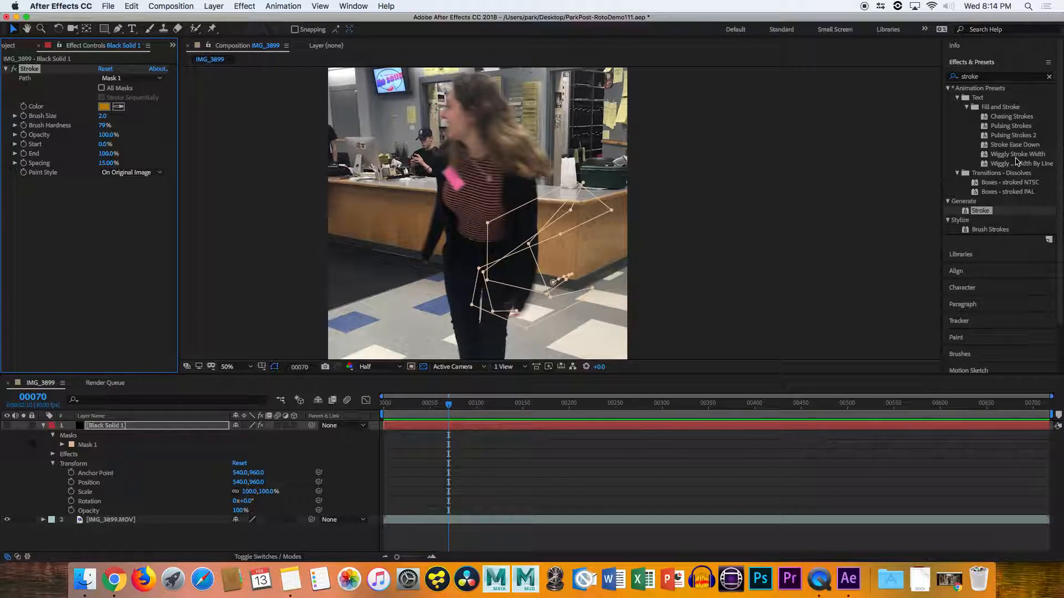
Keep Mask 1 as the Stroke path and set the effect's paint style to On Transparent
{"action": "left_click", "coordinate": [160, 78]}
{"action": "left_click", "coordinate": [162, 81]}
{"action": "left_click", "coordinate": [162, 174]}
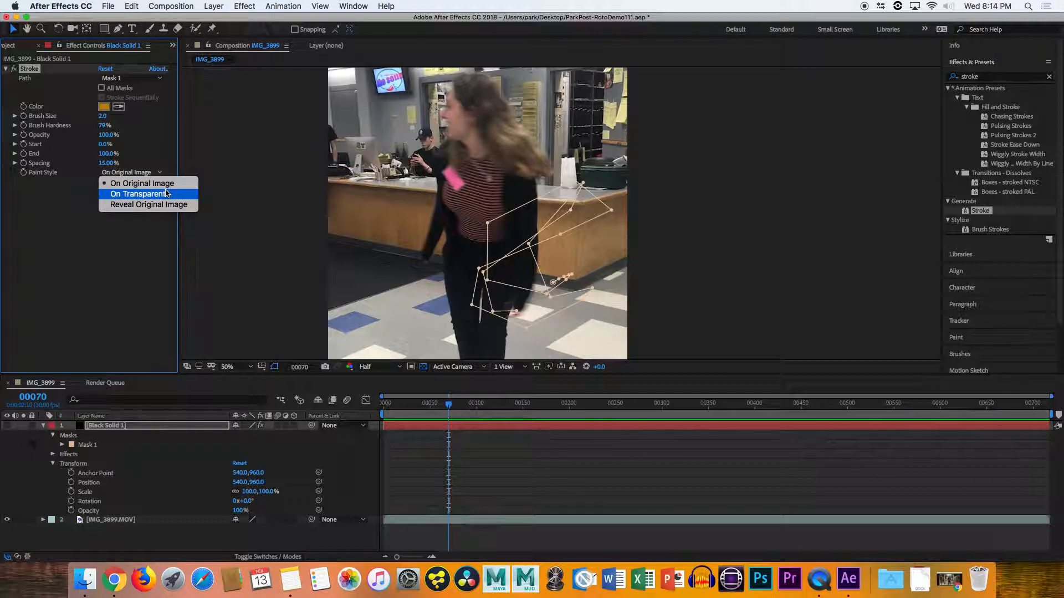
{"action": "left_click", "coordinate": [167, 195]}
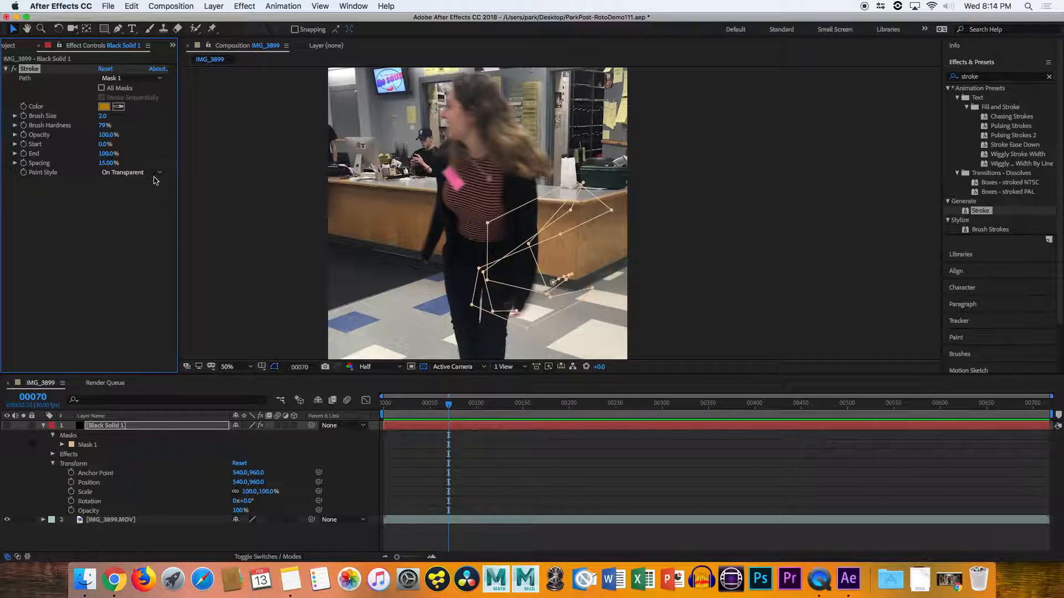
{"action": "left_click", "coordinate": [157, 176]}
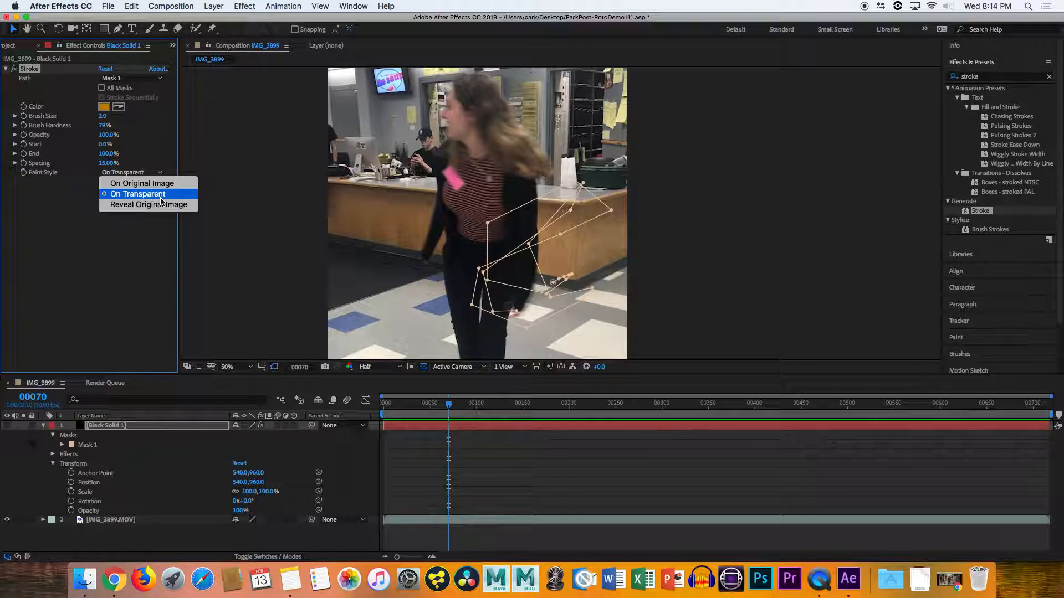
{"action": "left_click", "coordinate": [154, 237]}
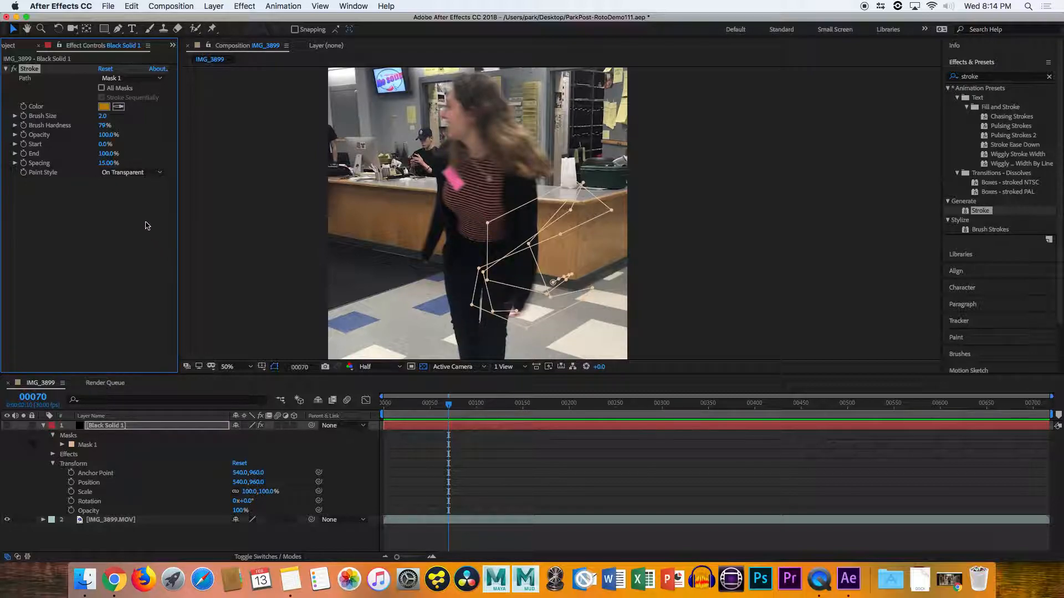
Make Black Solid 1 visible and, back at frame 0, set the Stroke brush size to 8.4
{"action": "left_click", "coordinate": [6, 426]}
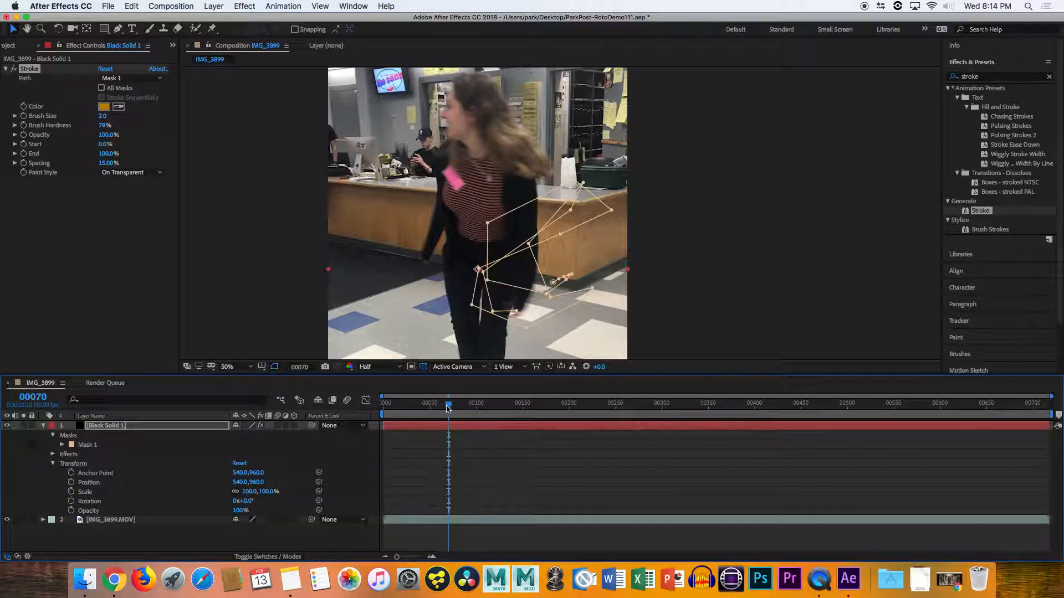
{"action": "left_click_drag", "start_coordinate": [448, 404], "coordinate": [374, 406]}
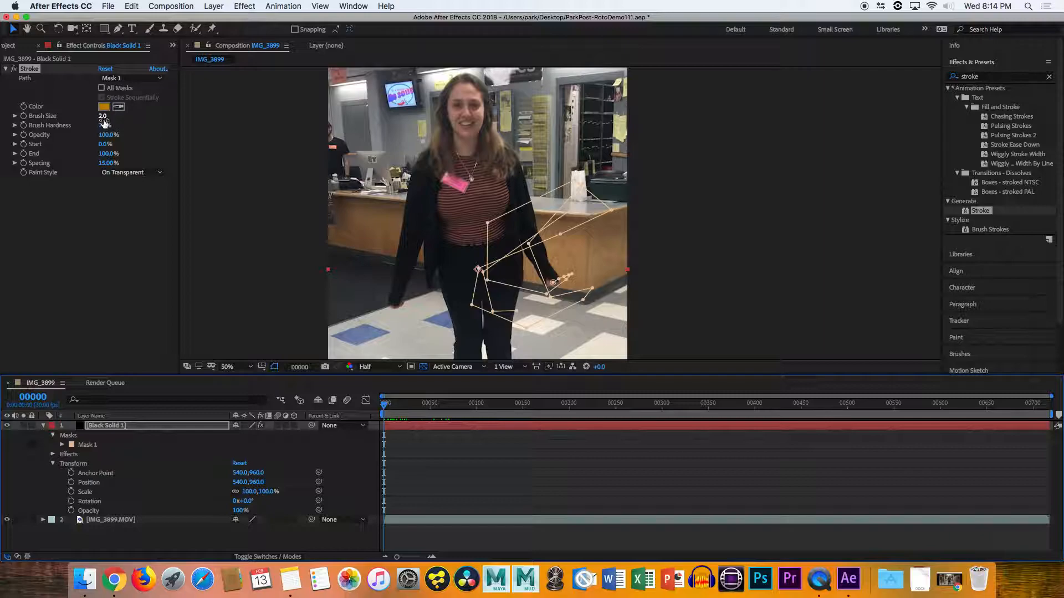
{"action": "mouse_move", "coordinate": [103, 116]}
{"action": "left_mouse_down"}
{"action": "mouse_move", "coordinate": [170, 113]}
{"action": "mouse_move", "coordinate": [131, 113]}
{"action": "left_mouse_up"}
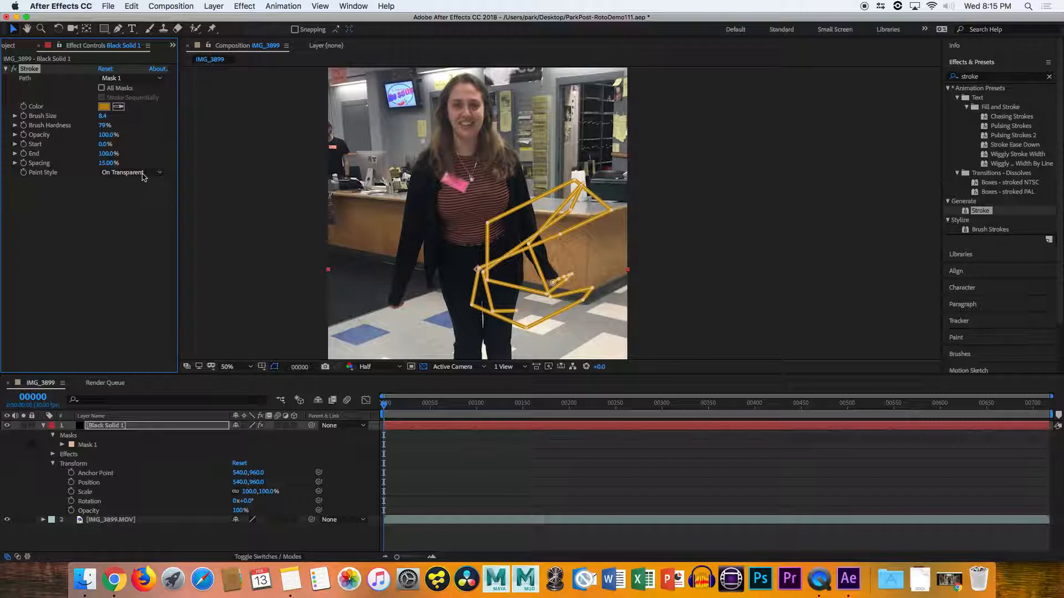
Convert all of Mask 1's corner points on Black Solid 1 to smooth curves with the Convert Vertex tool
{"action": "mouse_move", "coordinate": [382, 405]}
{"action": "left_mouse_down"}
{"action": "mouse_move", "coordinate": [396, 407]}
{"action": "mouse_move", "coordinate": [378, 405]}
{"action": "left_mouse_up"}
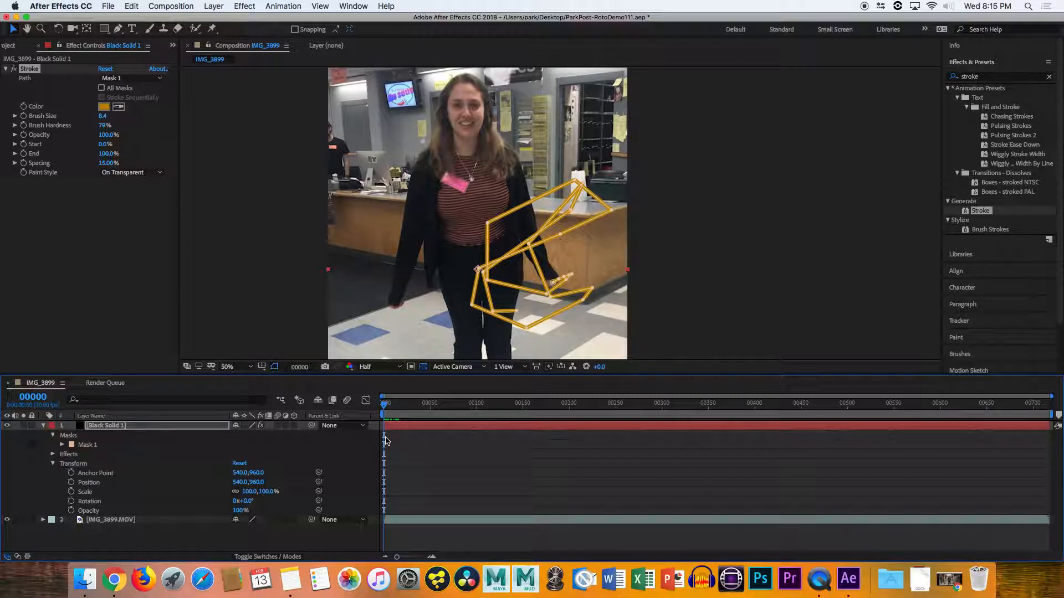
{"action": "left_click", "coordinate": [119, 31]}
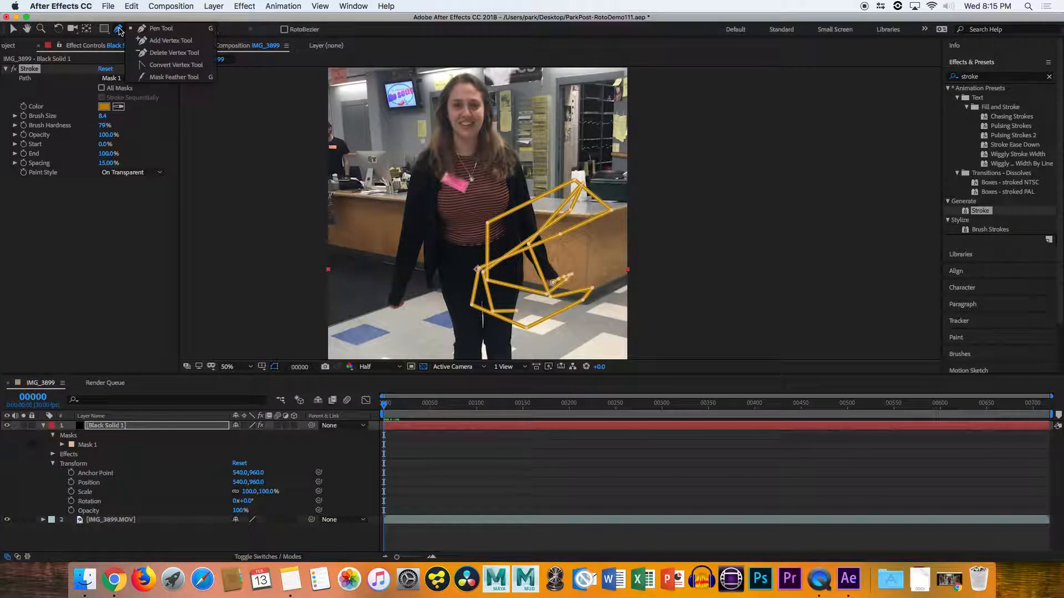
{"action": "left_click", "coordinate": [207, 66]}
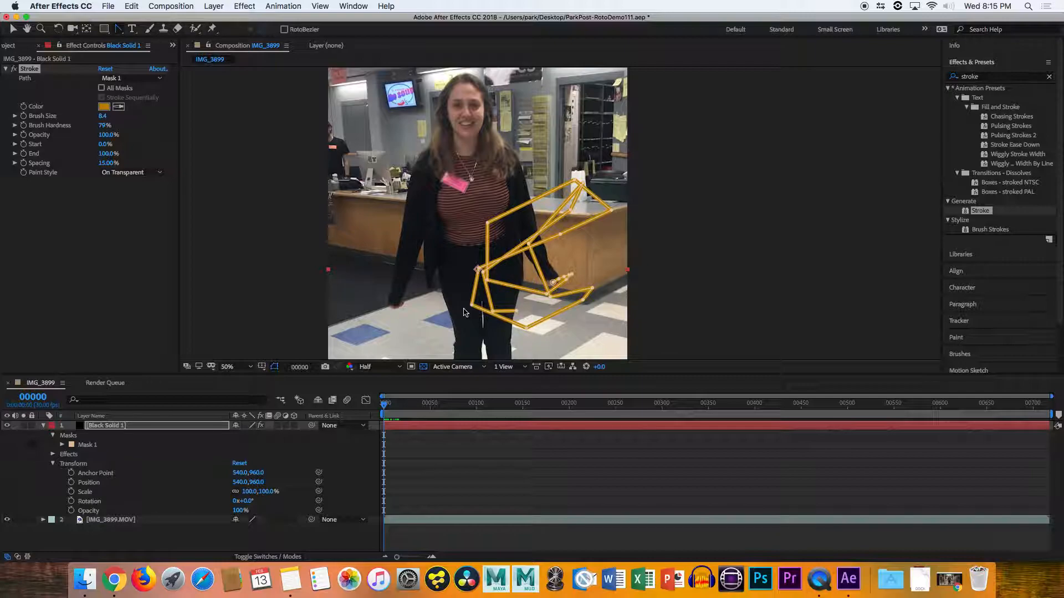
{"action": "left_click", "coordinate": [119, 429]}
{"action": "left_click", "coordinate": [111, 446]}
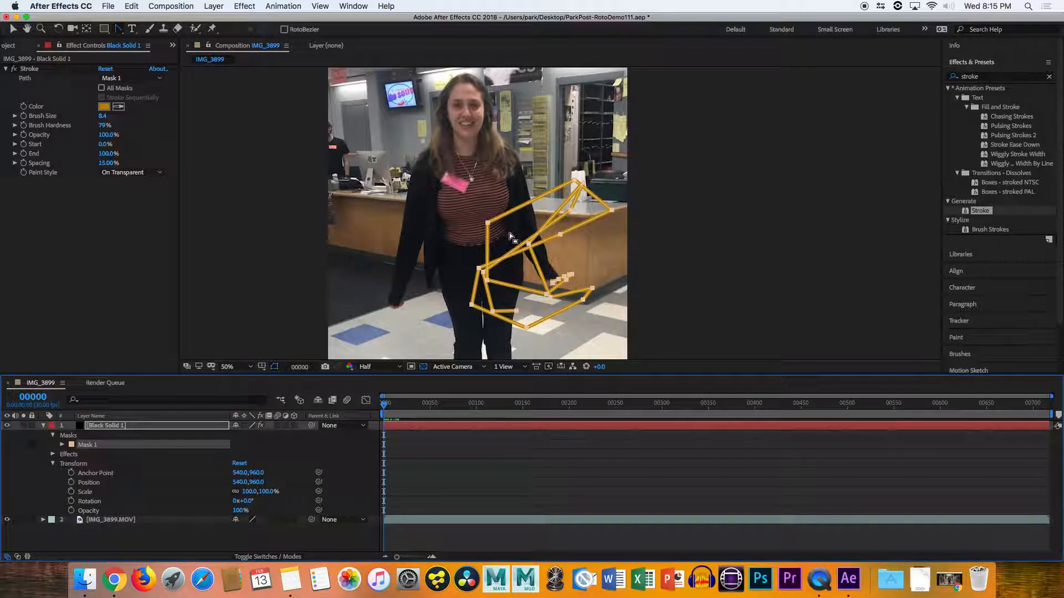
{"action": "left_click", "coordinate": [488, 224], "text": "alt+super"}
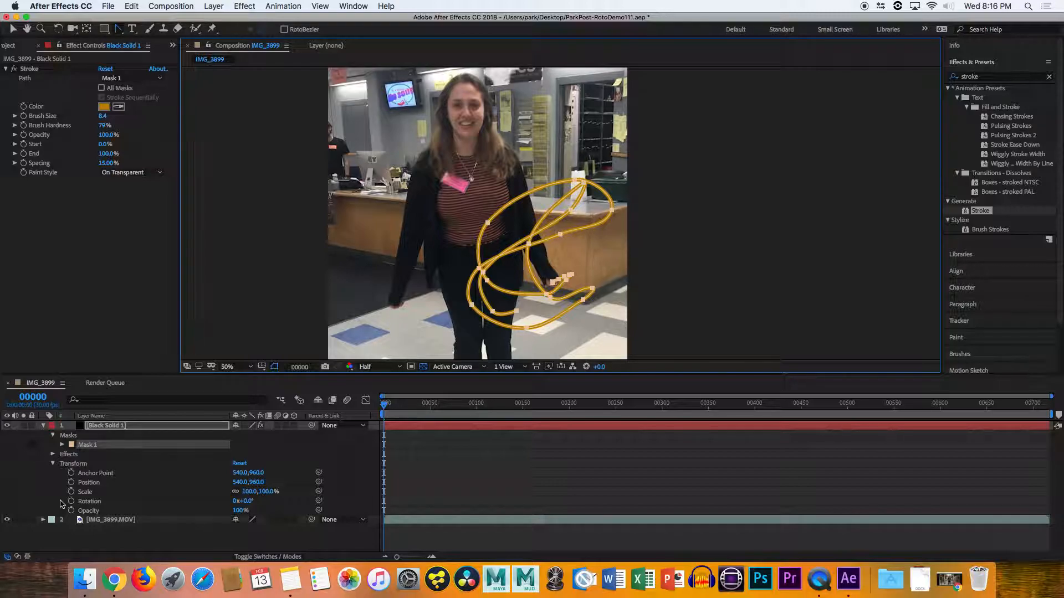
Collapse Black Solid 1's Transform and Effects properties, leaving Mask 1 selected
{"action": "left_click", "coordinate": [53, 464]}
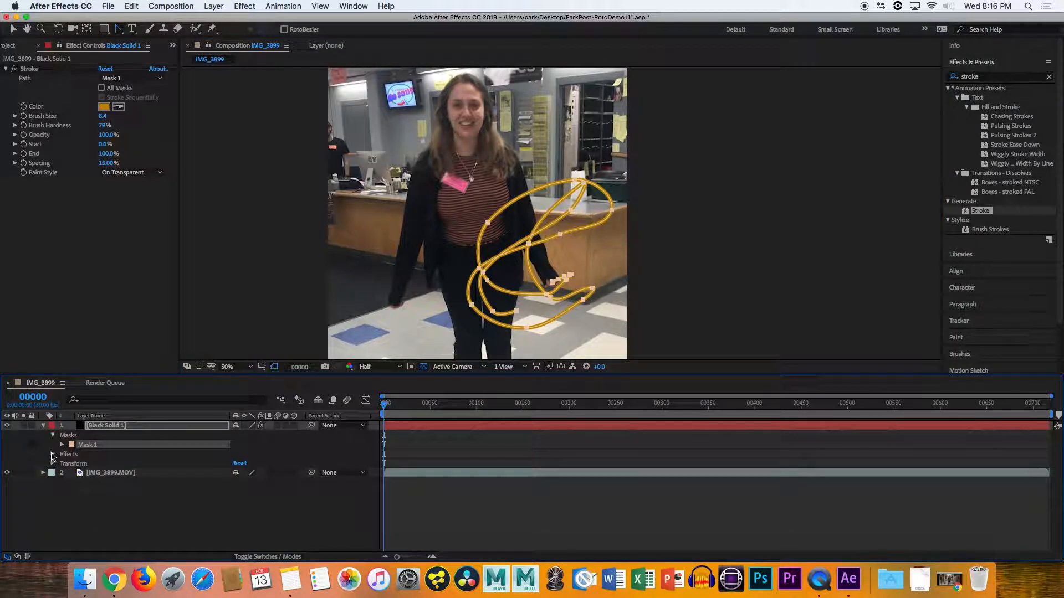
{"action": "left_click", "coordinate": [53, 455]}
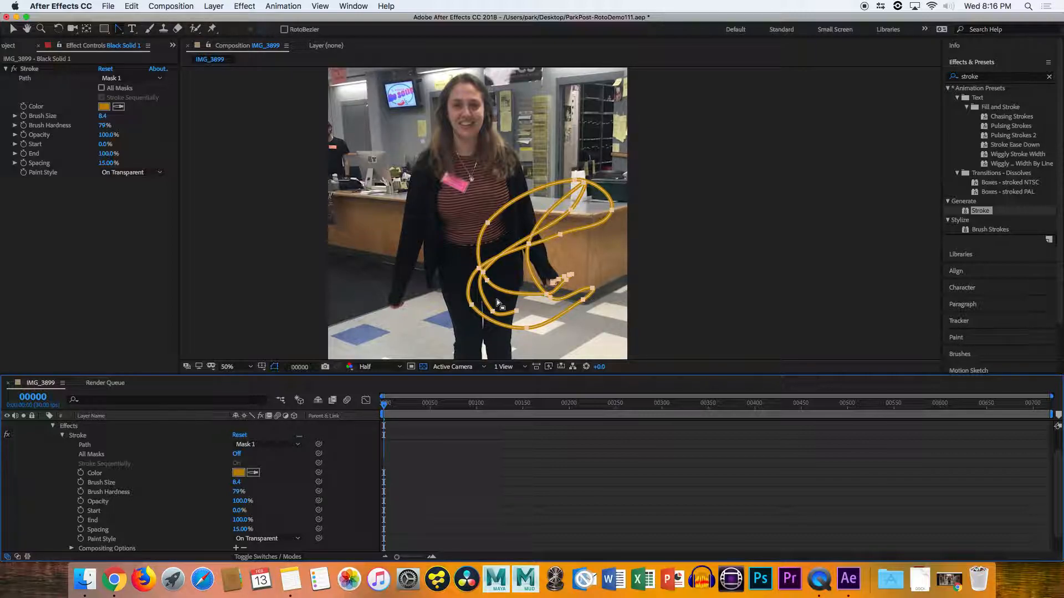
{"action": "left_click", "coordinate": [53, 425]}
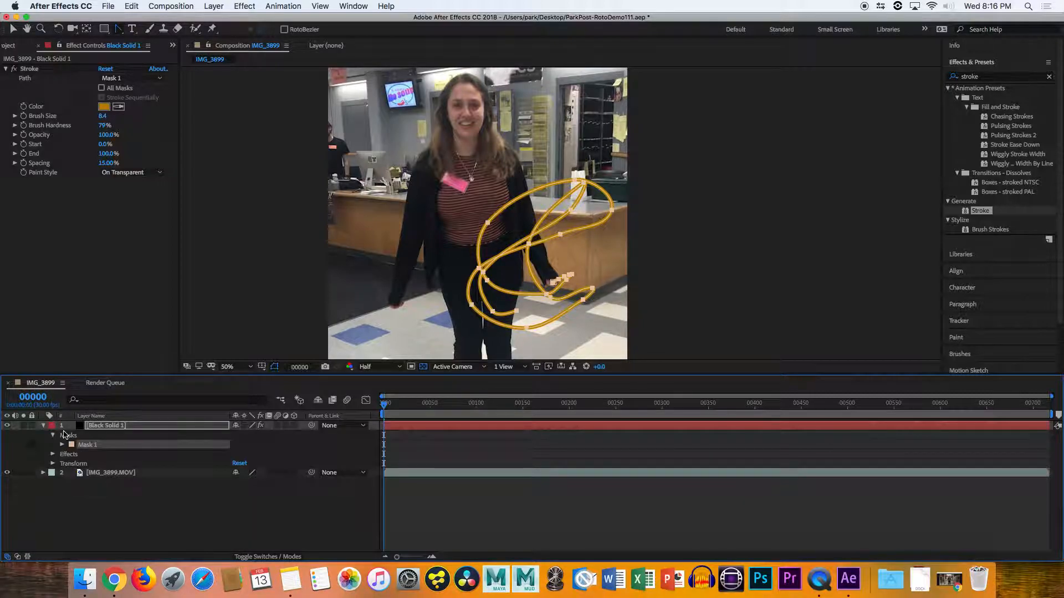
{"action": "left_click", "coordinate": [69, 436]}
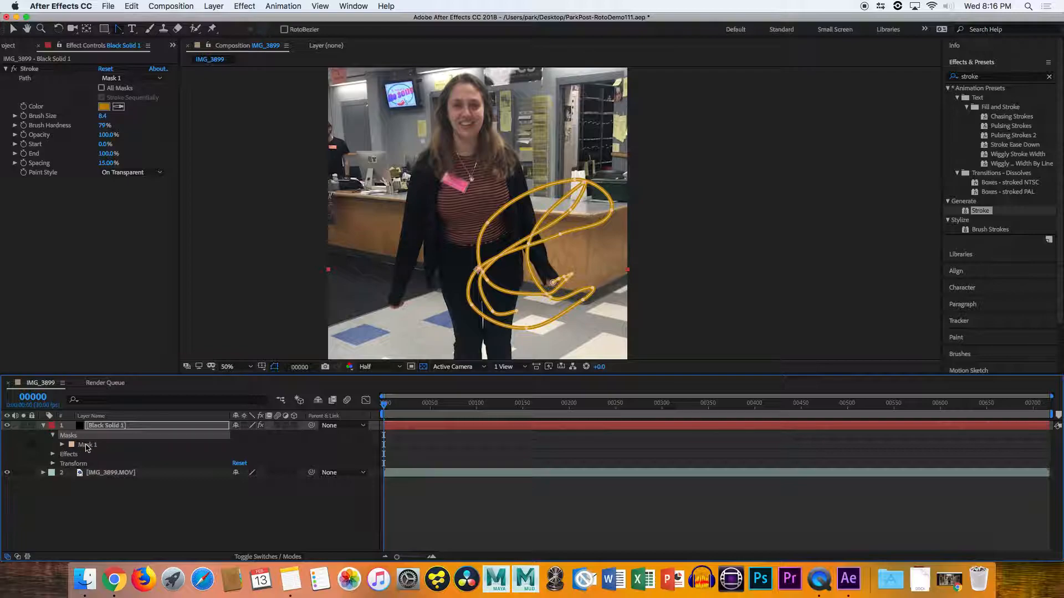
{"action": "left_click", "coordinate": [86, 446]}
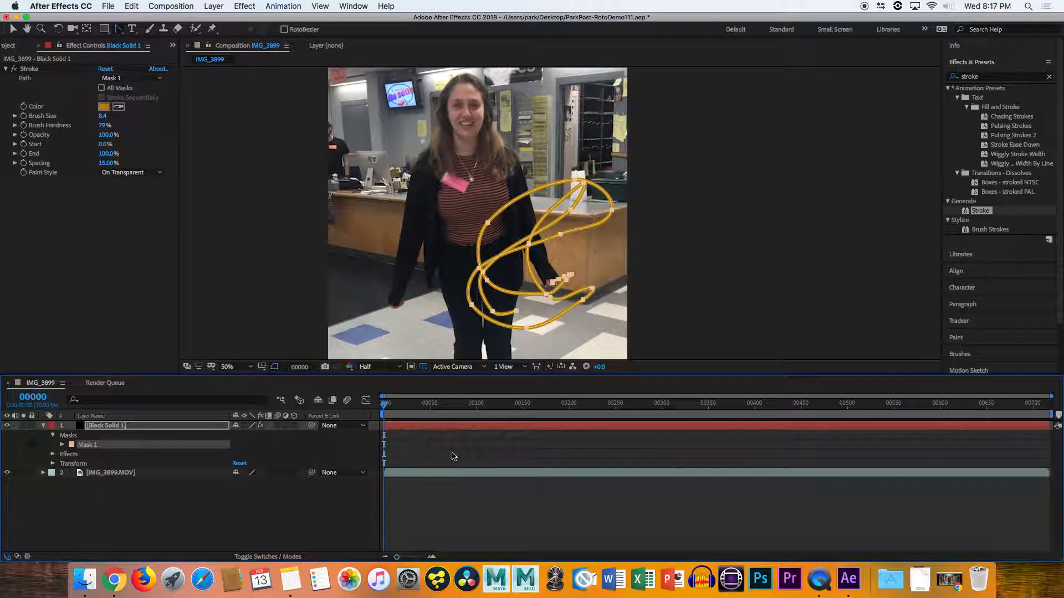
Expand the Stroke effect's properties and enable keyframing for Start at 0% and End at 100% on frame 0
{"action": "left_click", "coordinate": [53, 454]}
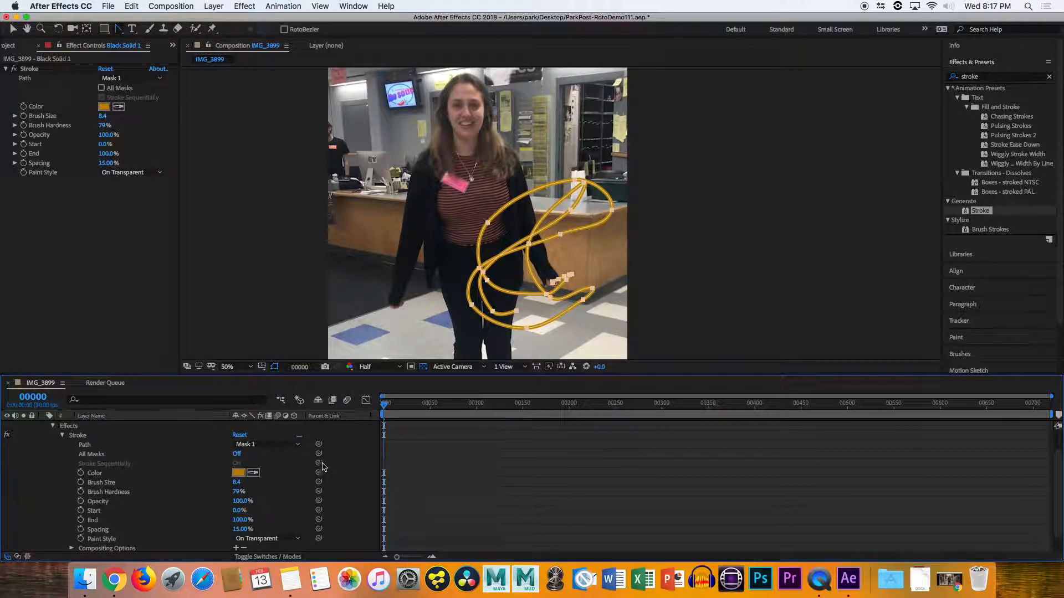
{"action": "scroll", "coordinate": [1058, 484], "scroll_direction": "down", "scroll_amount": 2}
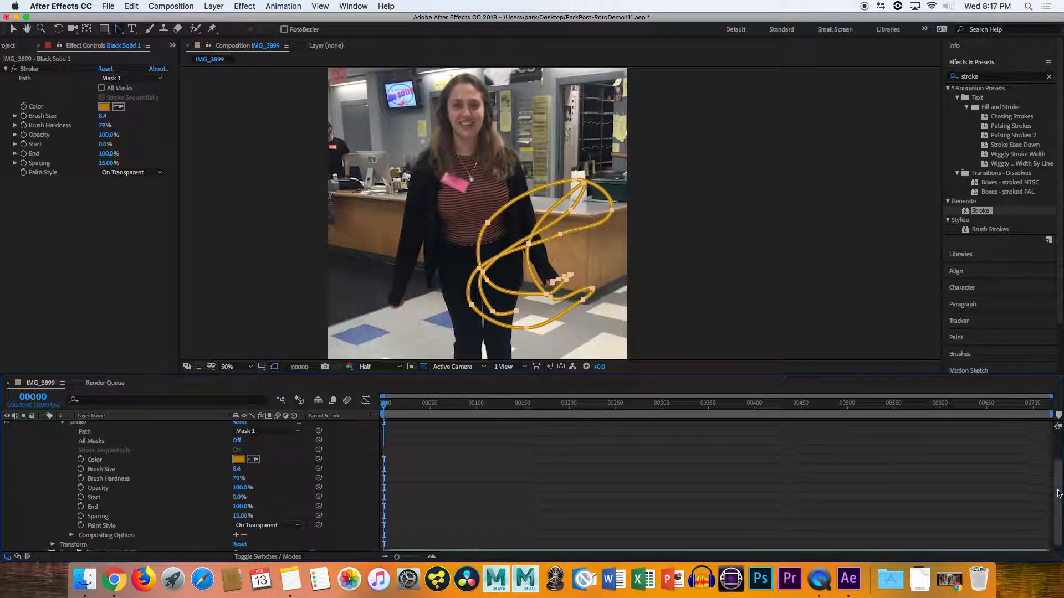
{"action": "scroll", "coordinate": [1058, 491], "scroll_direction": "up", "scroll_amount": 1}
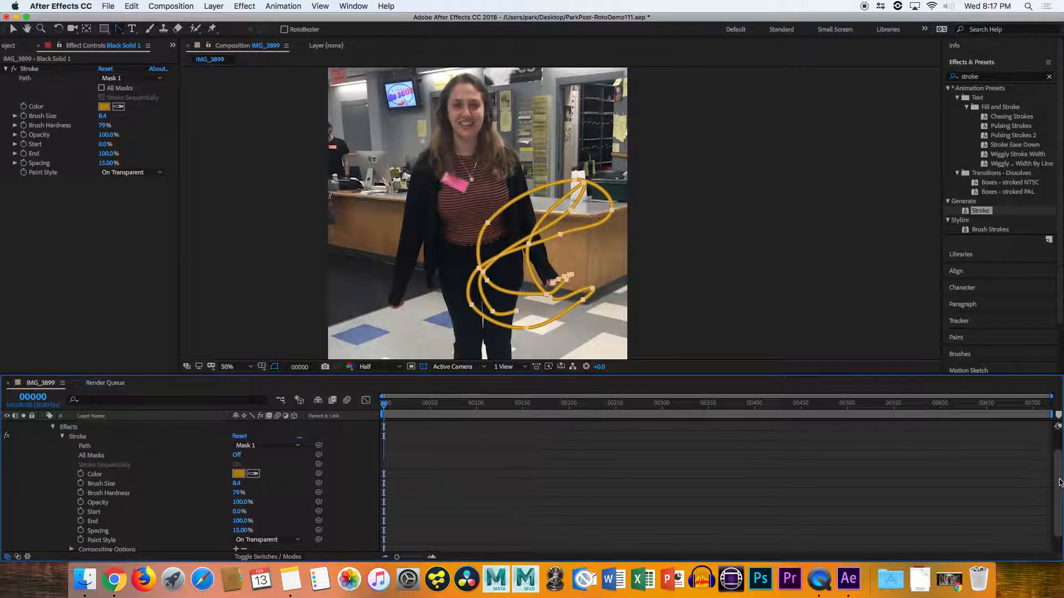
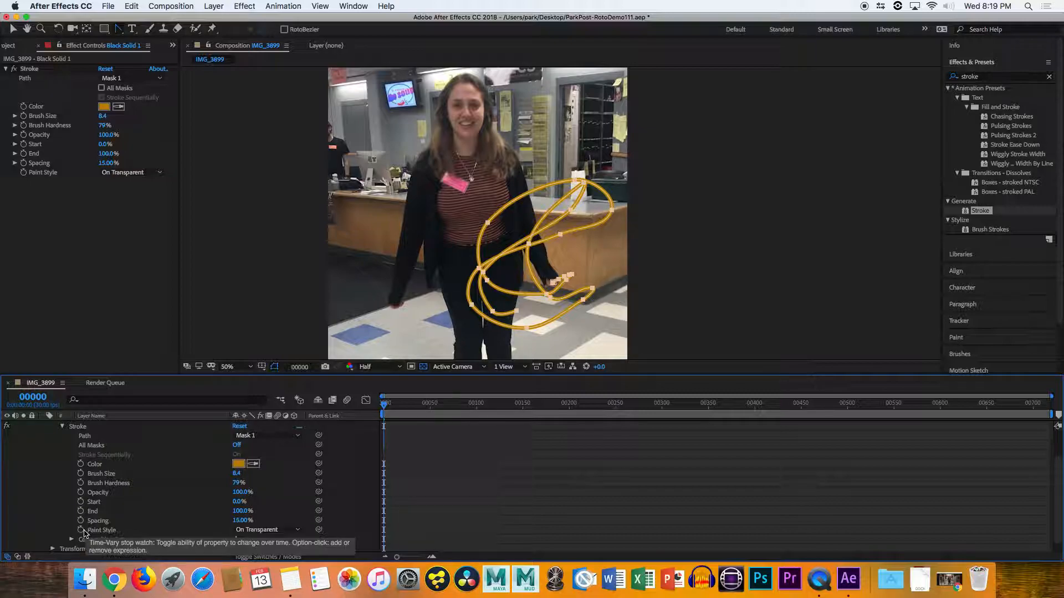
{"action": "left_click", "coordinate": [81, 501]}
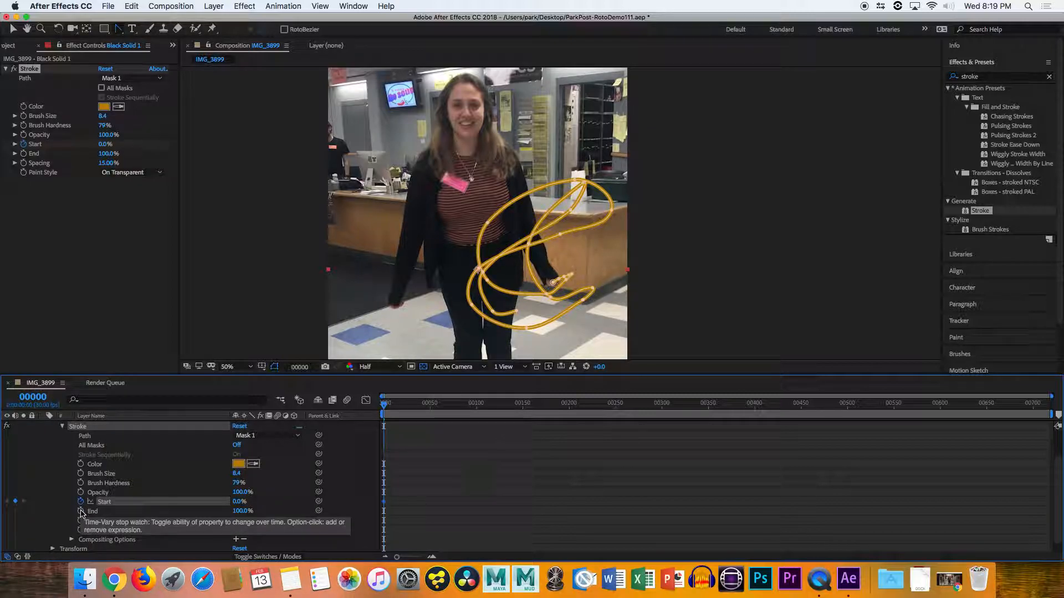
{"action": "left_click", "coordinate": [81, 512]}
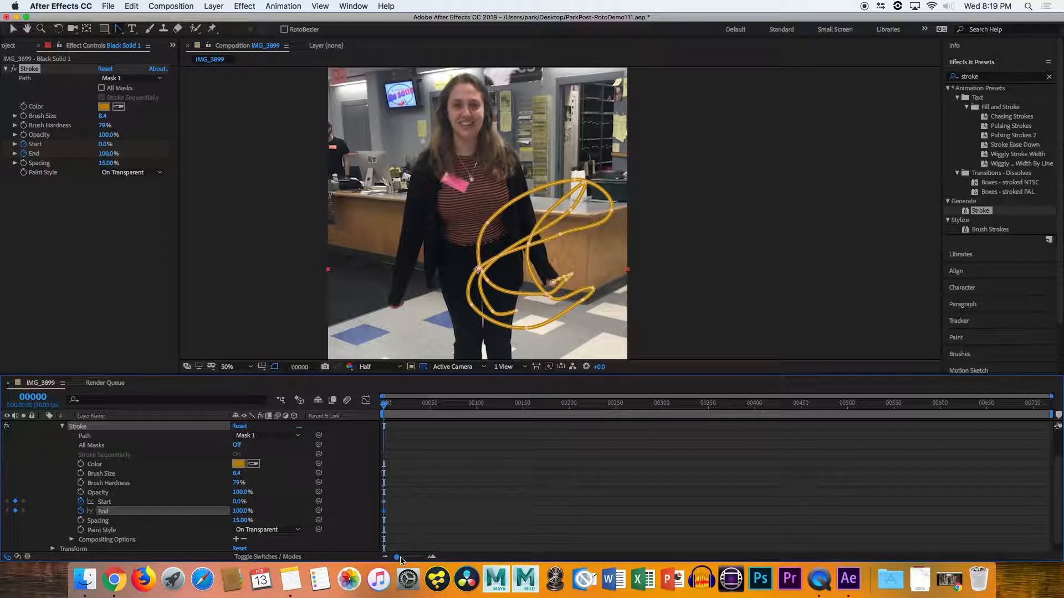
Keyframe the Stroke effect's Start at 72% on frame 10
{"action": "left_click_drag", "start_coordinate": [397, 557], "coordinate": [420, 557]}
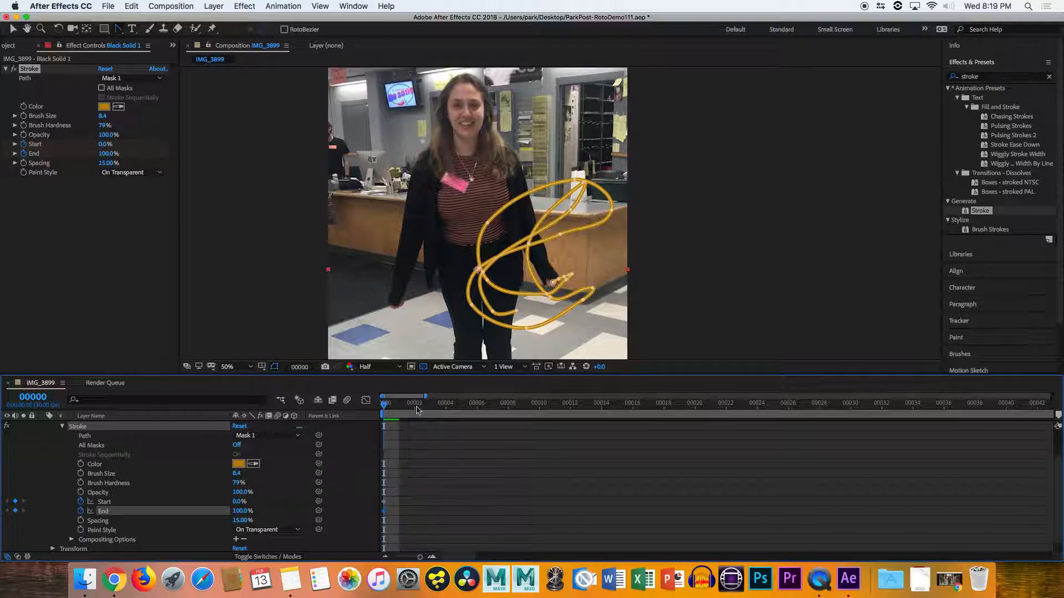
{"action": "mouse_move", "coordinate": [384, 408]}
{"action": "left_mouse_down"}
{"action": "mouse_move", "coordinate": [413, 407]}
{"action": "mouse_move", "coordinate": [375, 419]}
{"action": "left_mouse_up"}
{"action": "left_click_drag", "start_coordinate": [384, 409], "coordinate": [539, 415]}
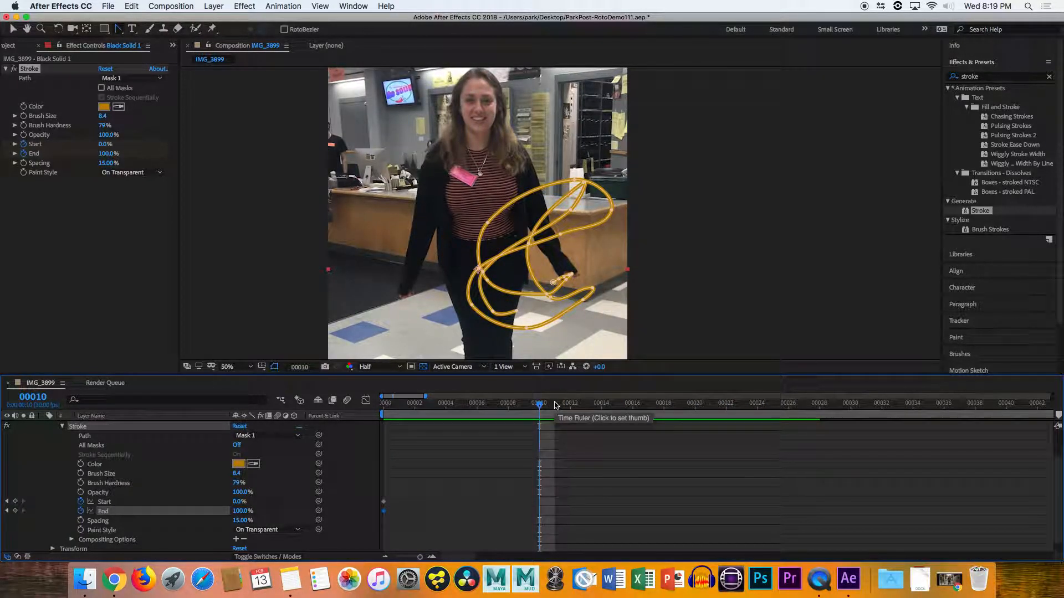
{"action": "left_click", "coordinate": [236, 501]}
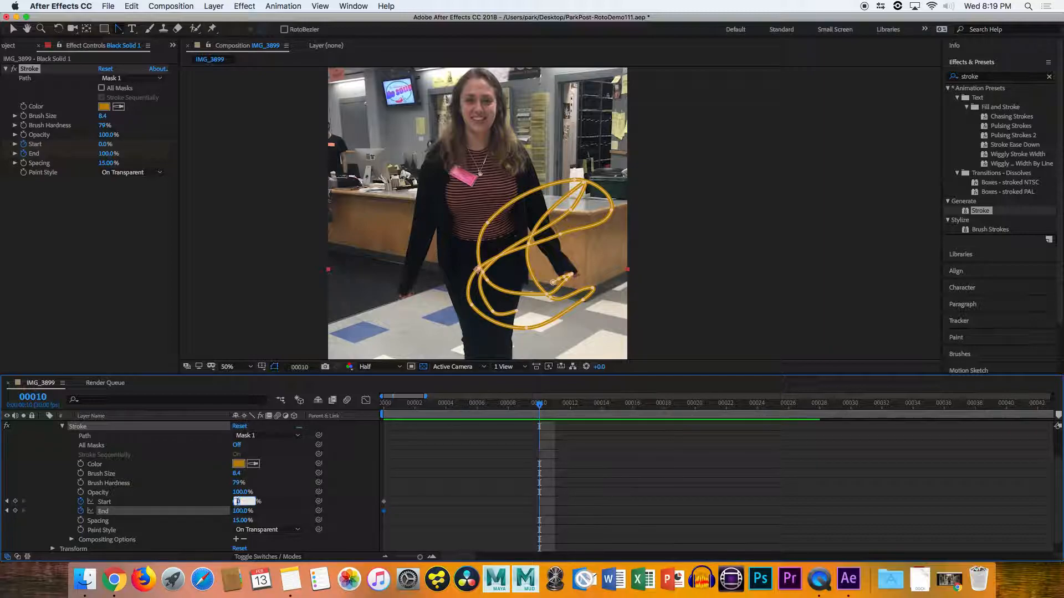
{"action": "type", "text": "11"}
{"action": "key", "text": "Return"}
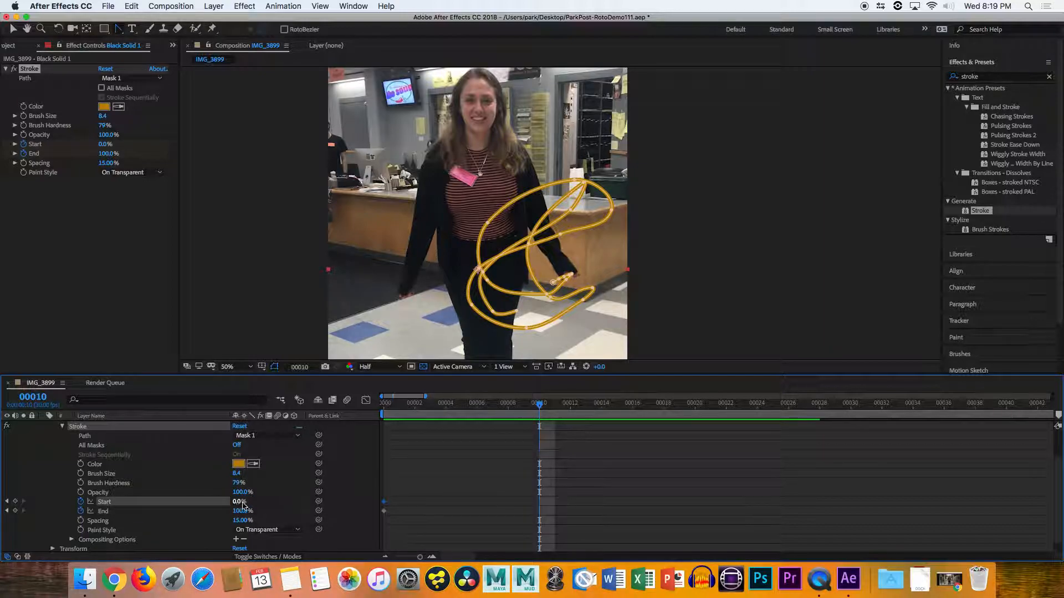
{"action": "left_click_drag", "start_coordinate": [247, 501], "coordinate": [283, 507]}
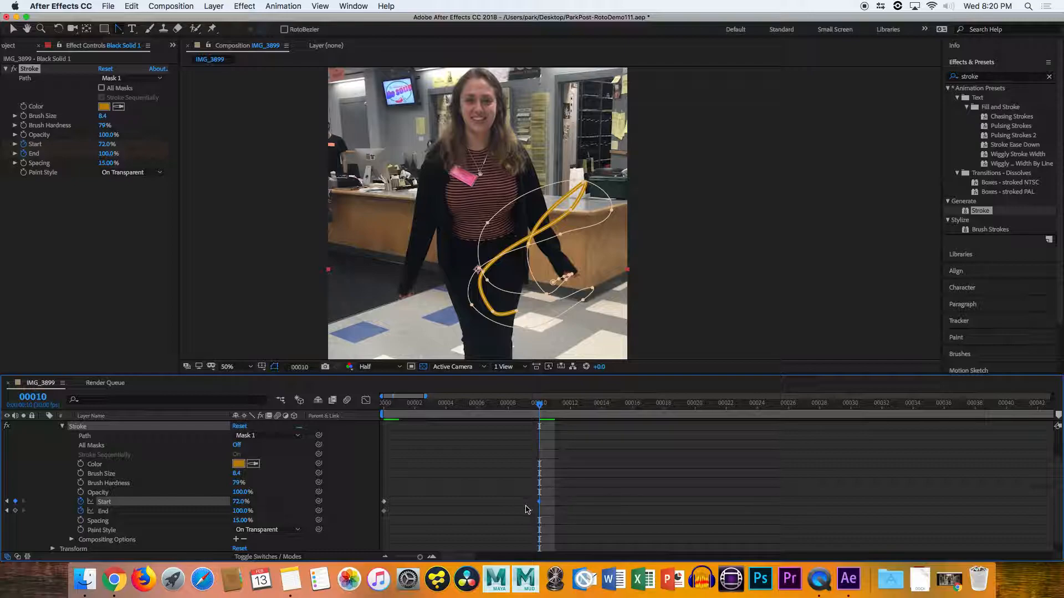
Preview the Start animation from frame 0, return to frame 0 and delete the Start keyframe on frame 10
{"action": "left_click", "coordinate": [522, 406]}
{"action": "mouse_move", "coordinate": [521, 408]}
{"action": "left_mouse_down"}
{"action": "mouse_move", "coordinate": [412, 414]}
{"action": "mouse_move", "coordinate": [520, 442]}
{"action": "mouse_move", "coordinate": [379, 429]}
{"action": "left_mouse_up"}
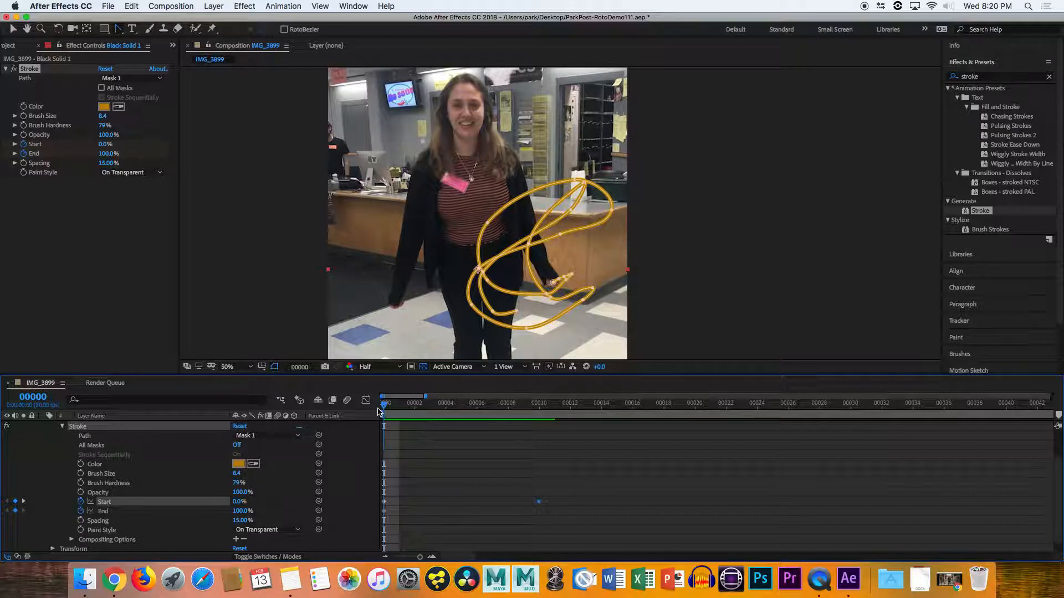
{"action": "key", "text": "space"}
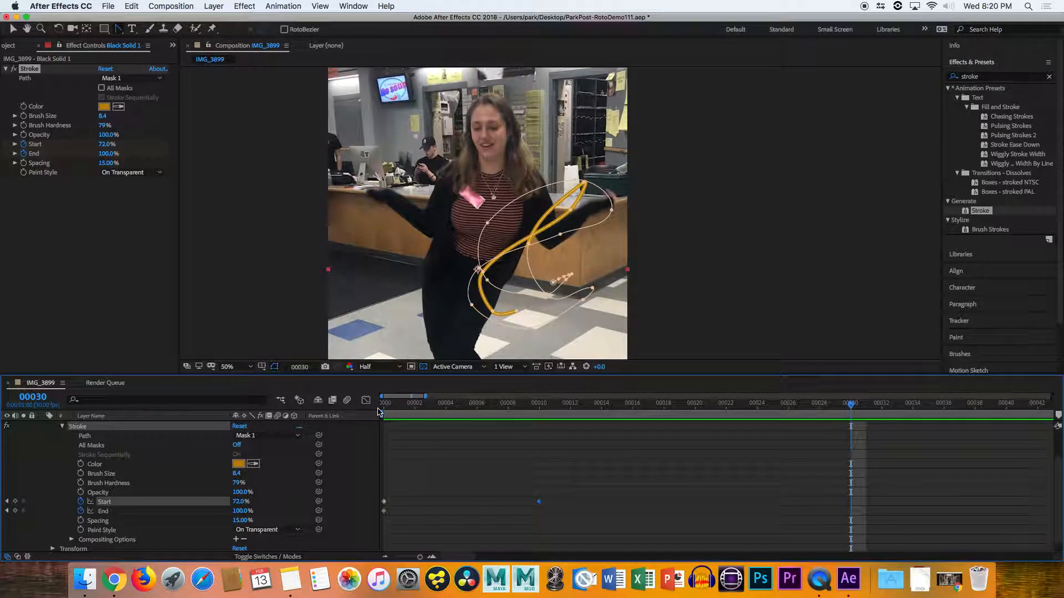
{"action": "mouse_move", "coordinate": [445, 411]}
{"action": "left_mouse_down"}
{"action": "mouse_move", "coordinate": [459, 429]}
{"action": "mouse_move", "coordinate": [551, 436]}
{"action": "mouse_move", "coordinate": [375, 432]}
{"action": "left_mouse_up"}
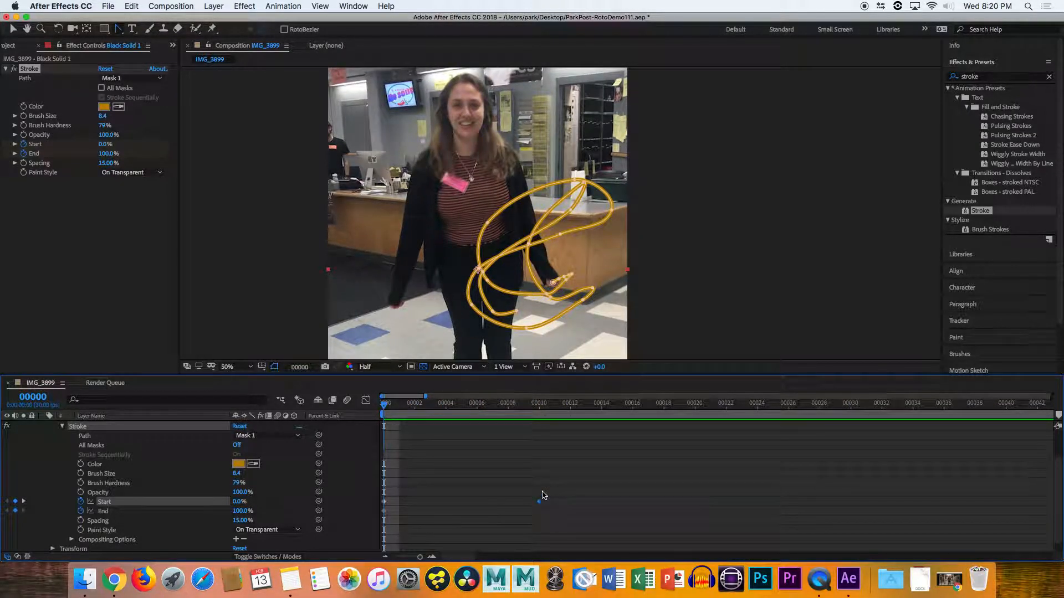
{"action": "left_click", "coordinate": [542, 494]}
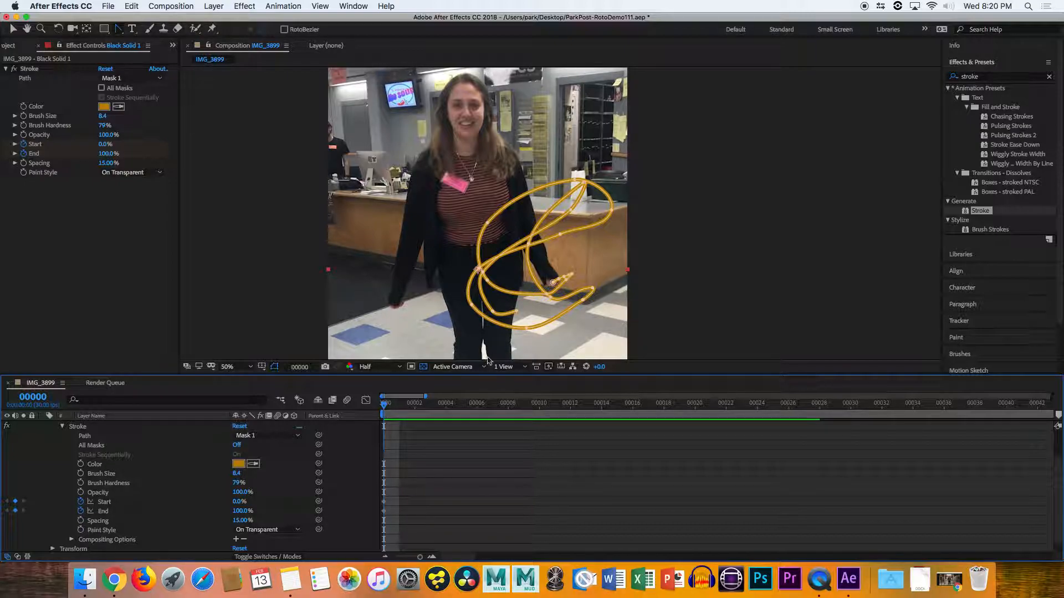
Set the Stroke effect's End to 0% on frame 0
{"action": "left_click", "coordinate": [243, 510]}
{"action": "type", "text": "0"}
{"action": "key", "text": "Return"}
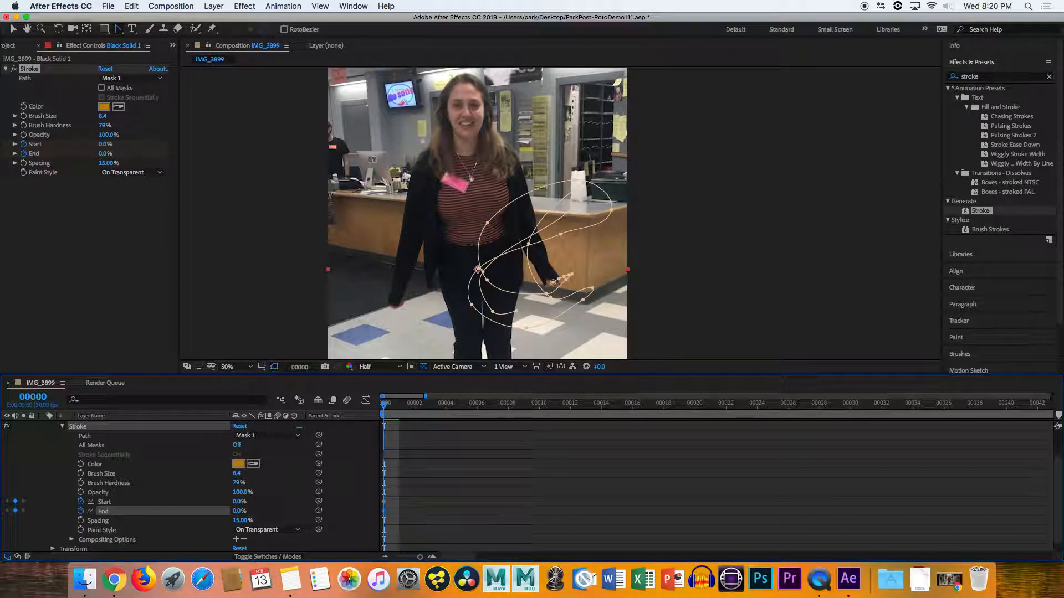
{"action": "mouse_move", "coordinate": [239, 511]}
{"action": "left_mouse_down"}
{"action": "mouse_move", "coordinate": [277, 510]}
{"action": "mouse_move", "coordinate": [206, 516]}
{"action": "left_mouse_up"}
Examine the beginning of the mask path around the dancer's hand at 200% magnification
{"action": "left_click", "coordinate": [244, 368]}
{"action": "left_click", "coordinate": [246, 282]}
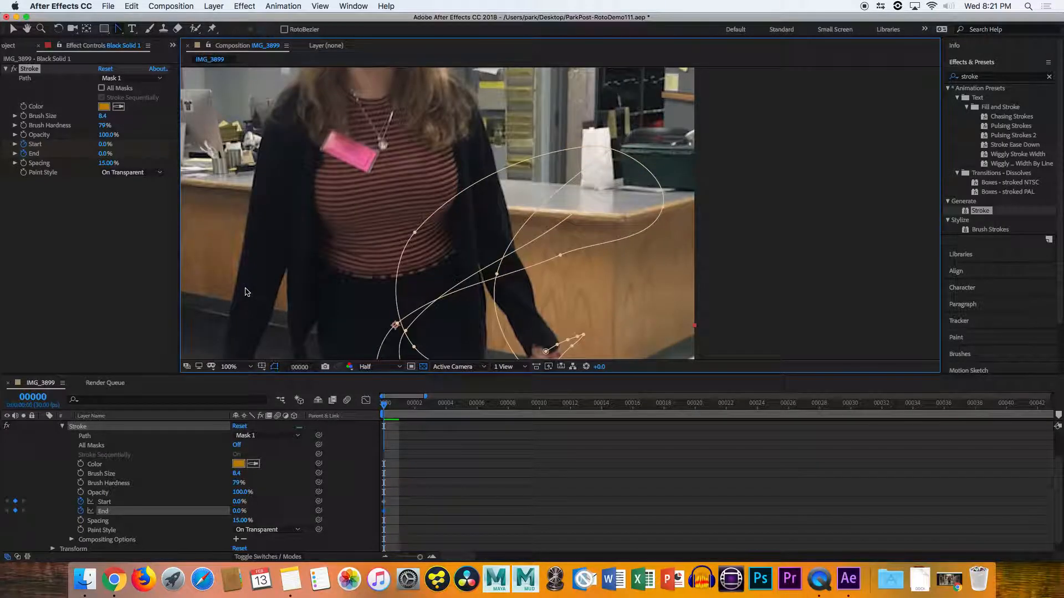
{"action": "key", "text": "space"}
{"action": "left_click_drag", "start_coordinate": [612, 325], "coordinate": [596, 246]}
{"action": "left_click", "coordinate": [255, 365]}
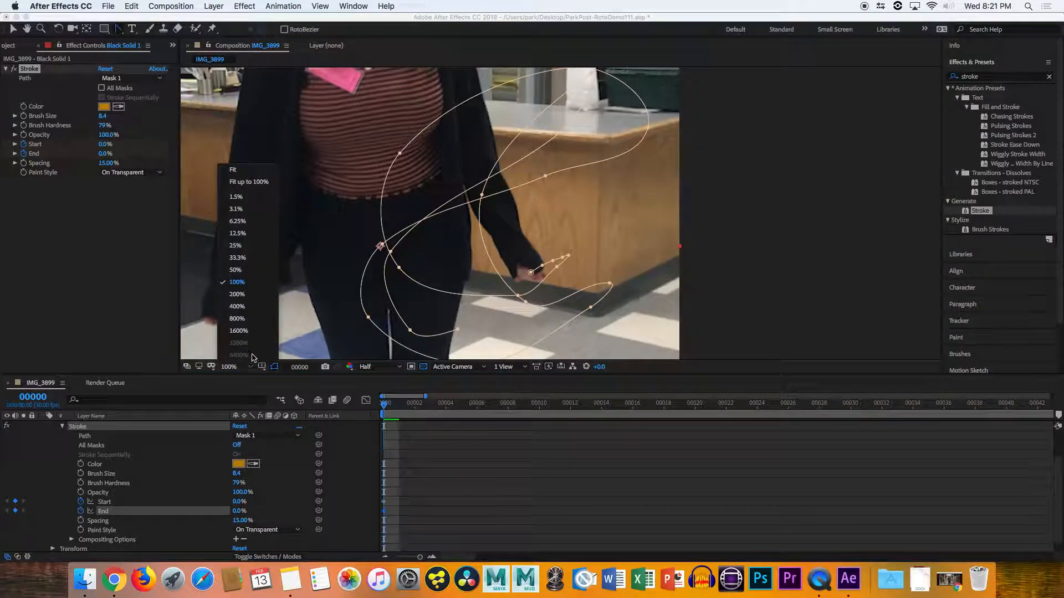
{"action": "left_click", "coordinate": [247, 292]}
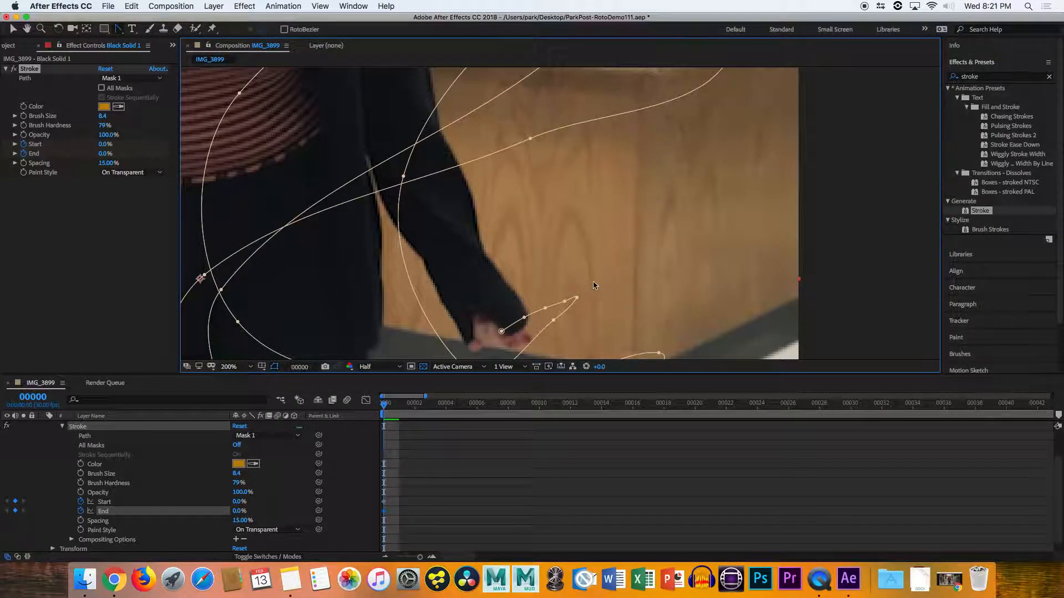
{"action": "key", "text": "space"}
{"action": "left_click_drag", "start_coordinate": [594, 284], "coordinate": [641, 216]}
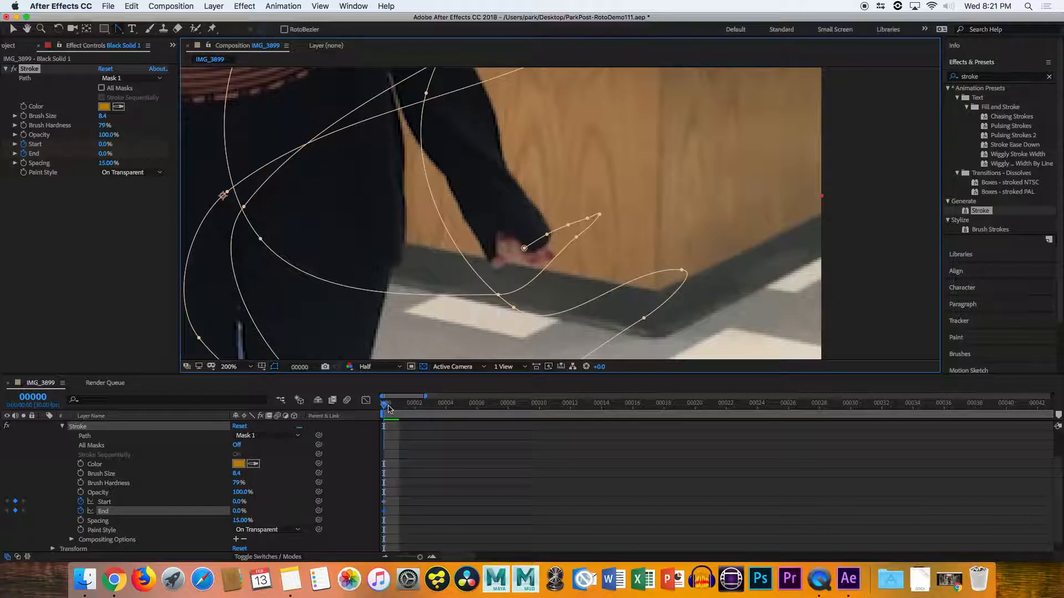
Keyframe the Stroke effect's End at 25.2% on frame 15
{"action": "left_click_drag", "start_coordinate": [385, 408], "coordinate": [620, 425]}
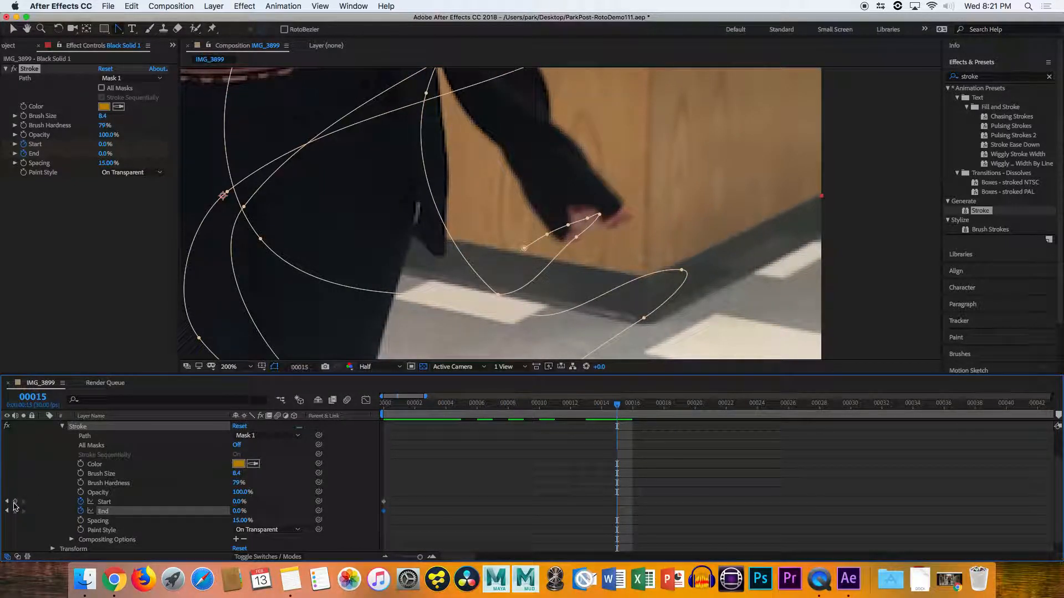
{"action": "left_click", "coordinate": [15, 511]}
{"action": "mouse_move", "coordinate": [238, 511]}
{"action": "left_mouse_down"}
{"action": "mouse_move", "coordinate": [257, 513]}
{"action": "mouse_move", "coordinate": [243, 511]}
{"action": "left_mouse_up"}
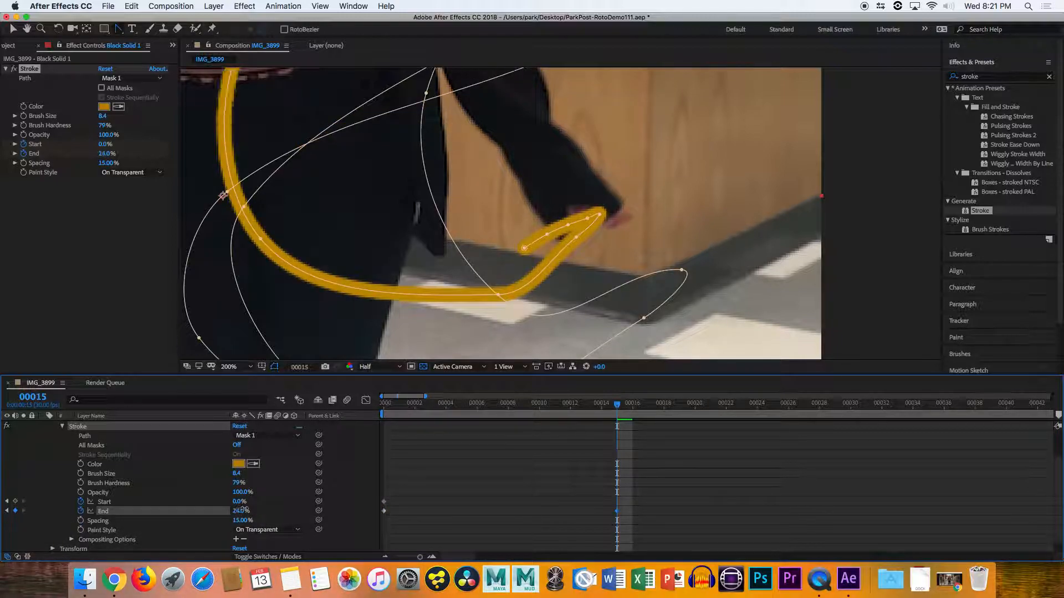
Delete the End keyframe on frame 15 and return to frame 0
{"action": "mouse_move", "coordinate": [618, 404]}
{"action": "left_mouse_down"}
{"action": "mouse_move", "coordinate": [416, 405]}
{"action": "mouse_move", "coordinate": [482, 427]}
{"action": "mouse_move", "coordinate": [630, 427]}
{"action": "mouse_move", "coordinate": [604, 430]}
{"action": "left_mouse_up"}
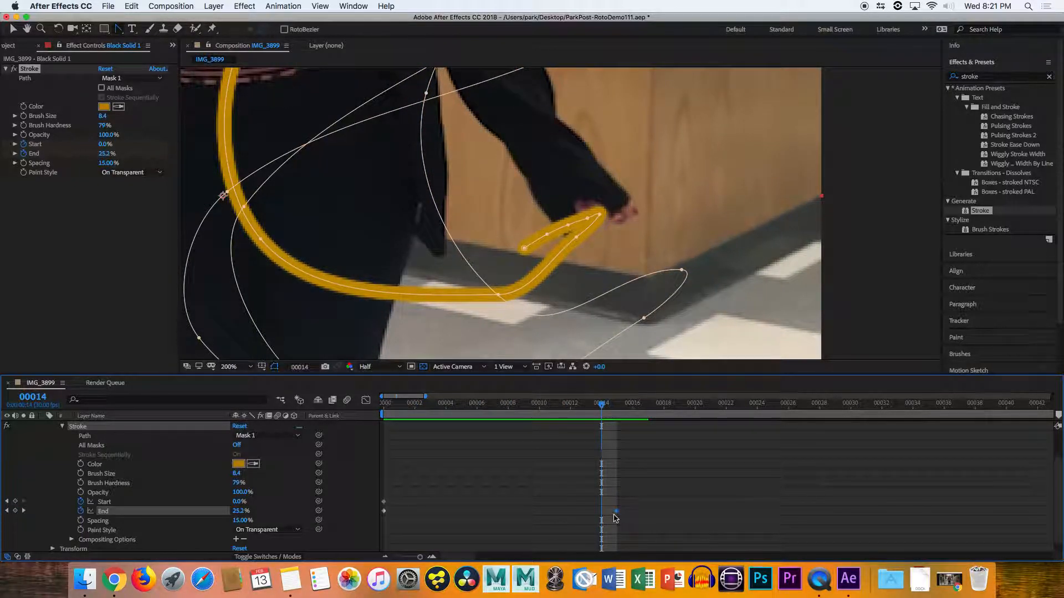
{"action": "key", "text": "Delete"}
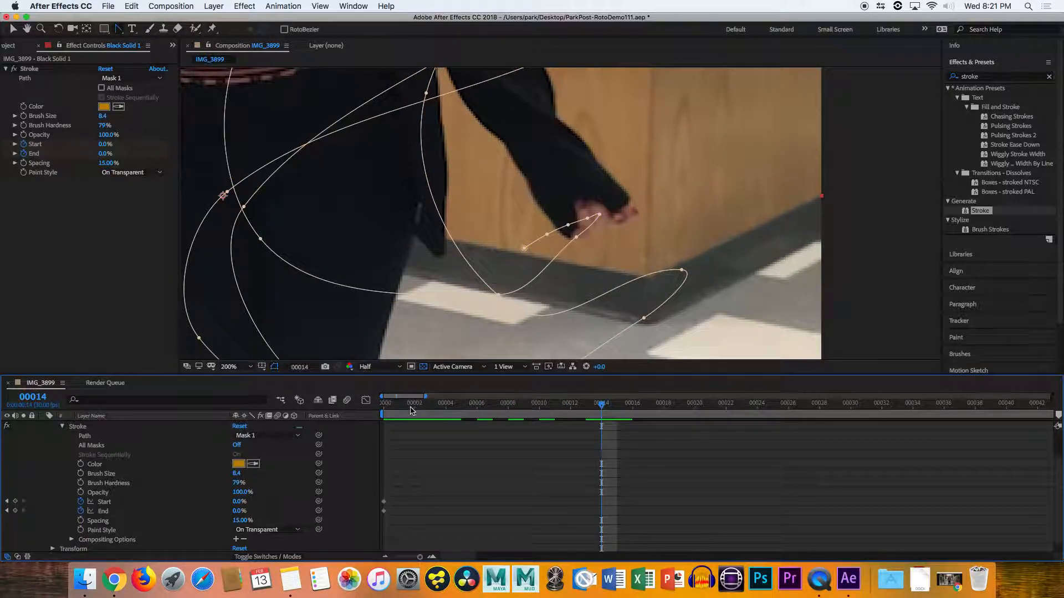
{"action": "left_click_drag", "start_coordinate": [410, 407], "coordinate": [369, 410]}
{"action": "mouse_move", "coordinate": [386, 411]}
{"action": "left_mouse_down"}
{"action": "mouse_move", "coordinate": [400, 413]}
{"action": "mouse_move", "coordinate": [386, 413]}
{"action": "left_mouse_up"}
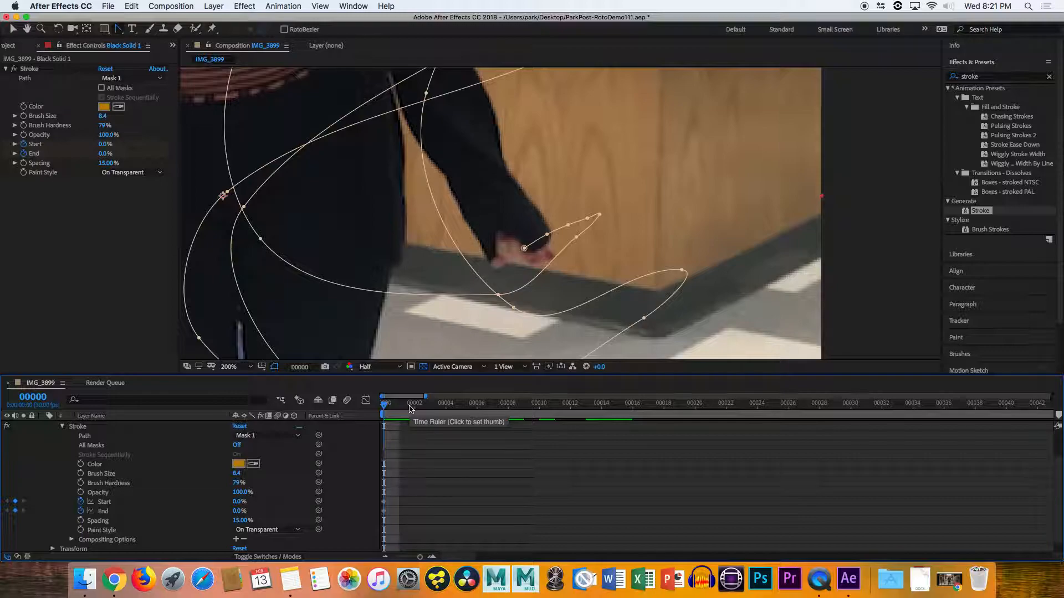
Keyframe the Stroke effect on frame 3 with Start at 0.5% and End at 0%
{"action": "key", "text": "Page_Down"}
{"action": "key", "text": "Page_Down"}
{"action": "key", "text": "Page_Down"}
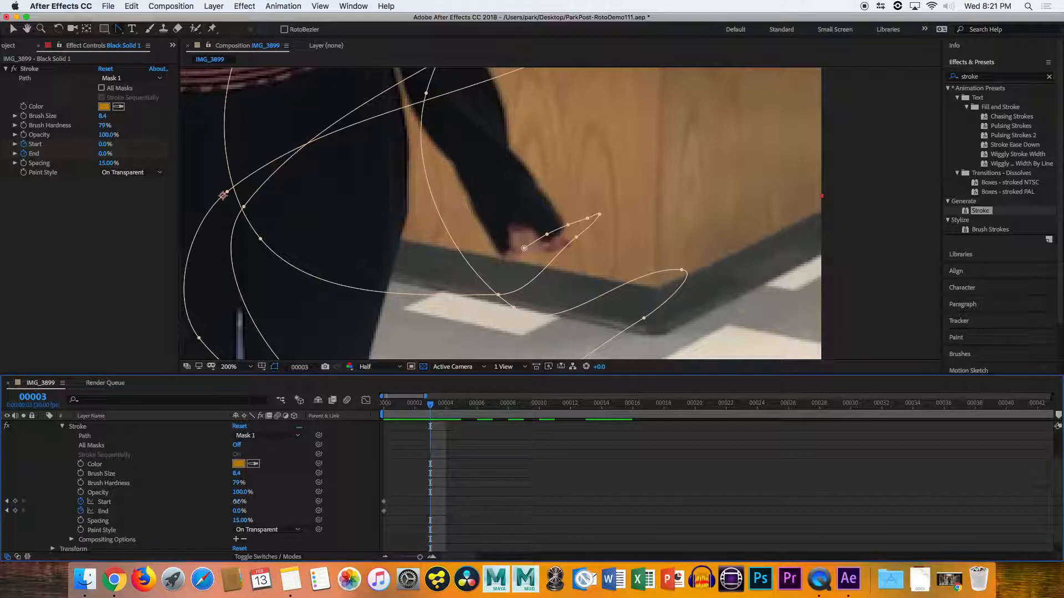
{"action": "left_click_drag", "start_coordinate": [239, 501], "coordinate": [237, 501]}
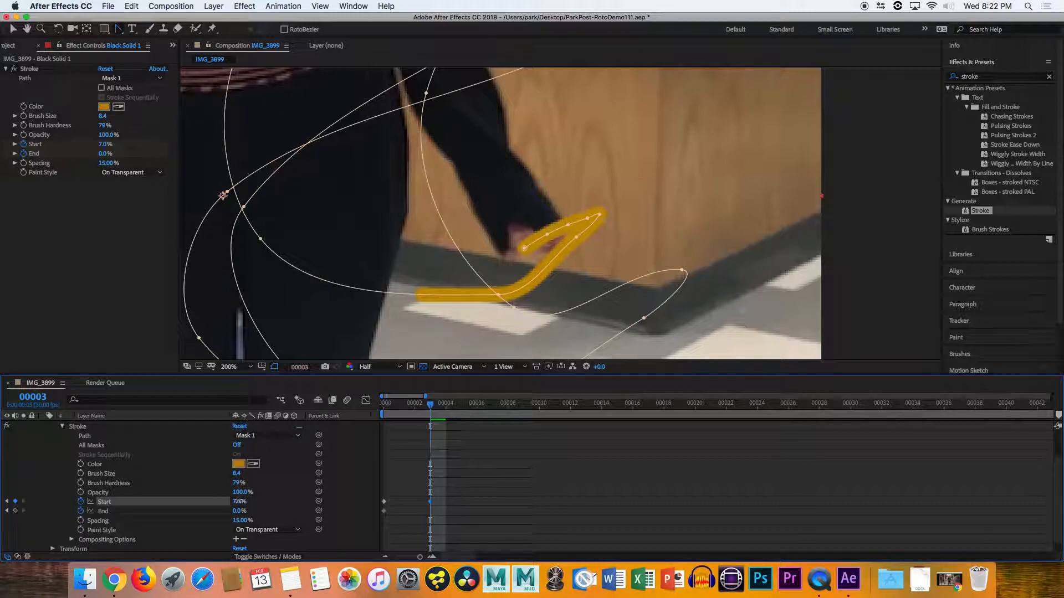
{"action": "left_click", "coordinate": [239, 501]}
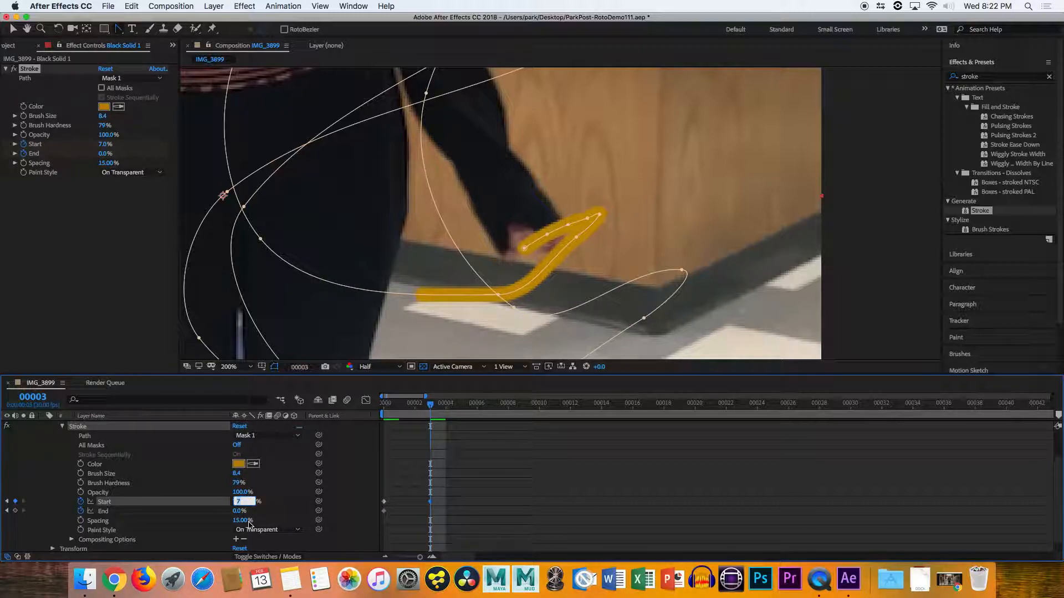
{"action": "type", "text": ".5"}
{"action": "key", "text": "Return"}
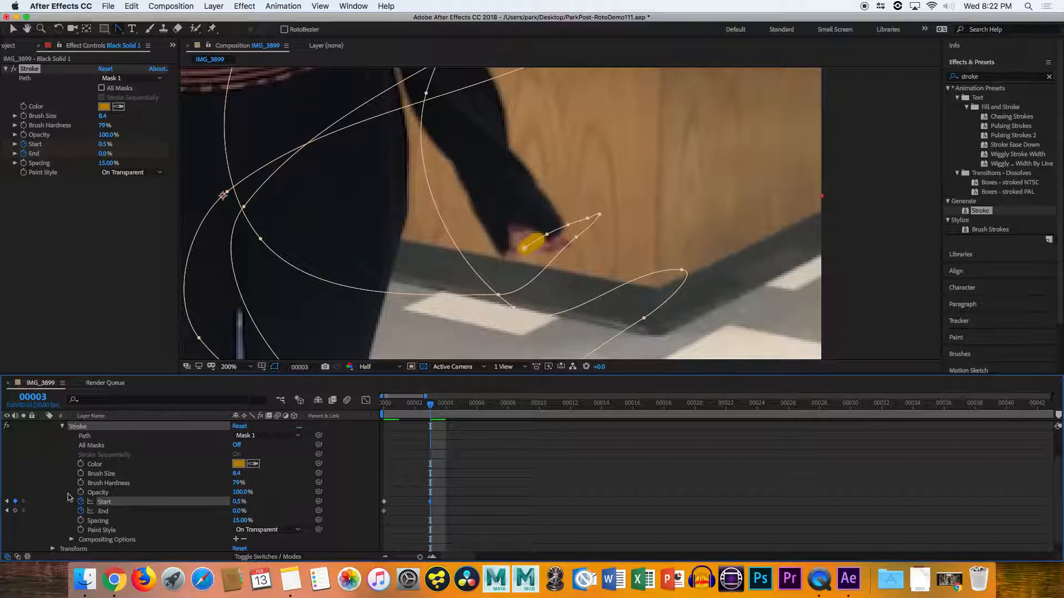
{"action": "left_click", "coordinate": [16, 511]}
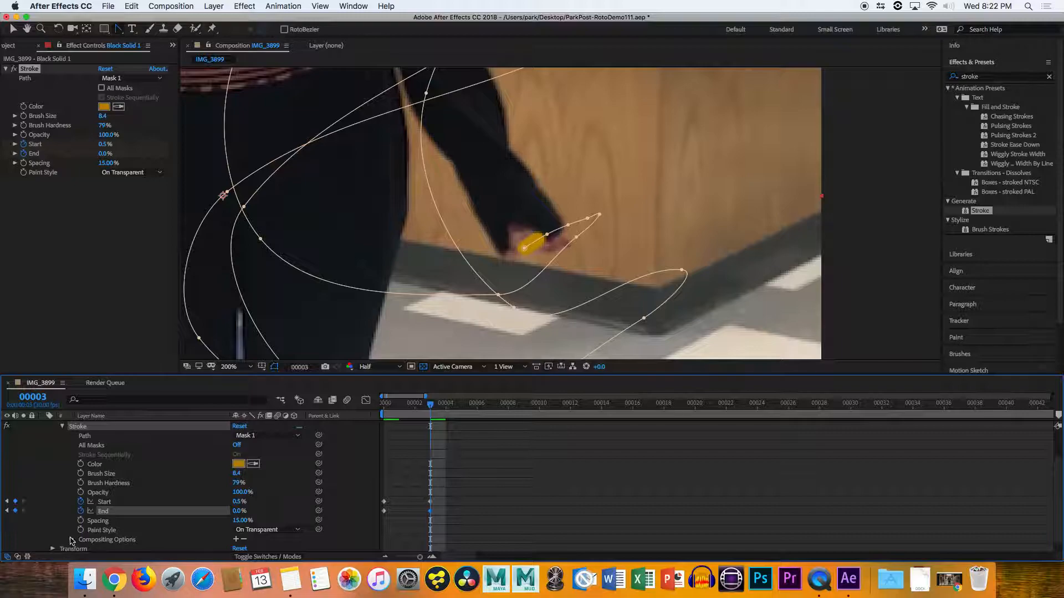
Keyframe the Stroke effect on frame 6 with Start at 1.2% and End at 0%
{"action": "mouse_move", "coordinate": [433, 405]}
{"action": "left_mouse_down"}
{"action": "mouse_move", "coordinate": [445, 406]}
{"action": "mouse_move", "coordinate": [430, 407]}
{"action": "left_mouse_up"}
{"action": "key", "text": "Page_Down"}
{"action": "key", "text": "Page_Down"}
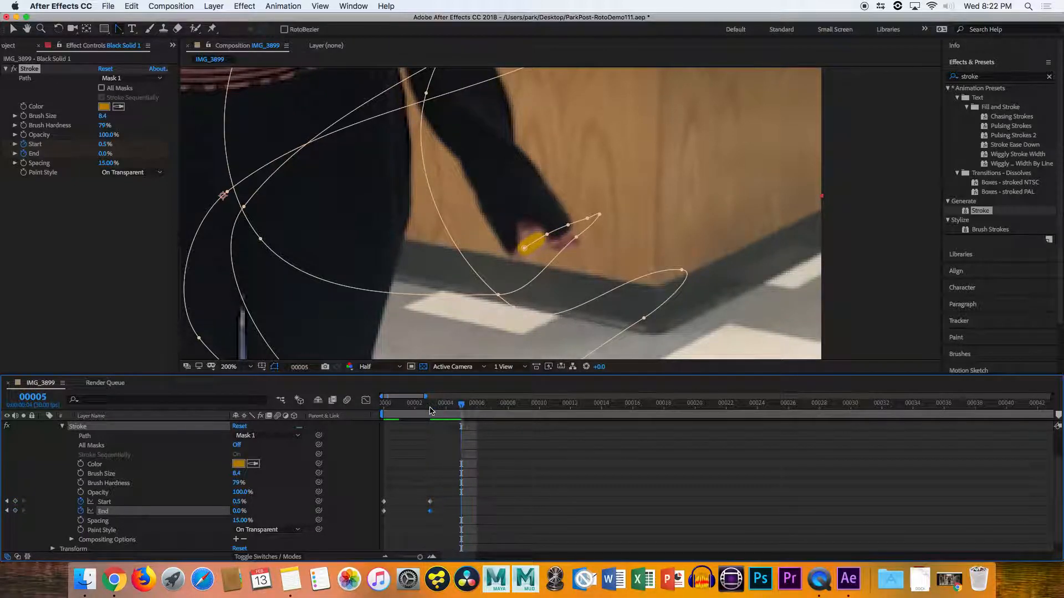
{"action": "key", "text": "Page_Down"}
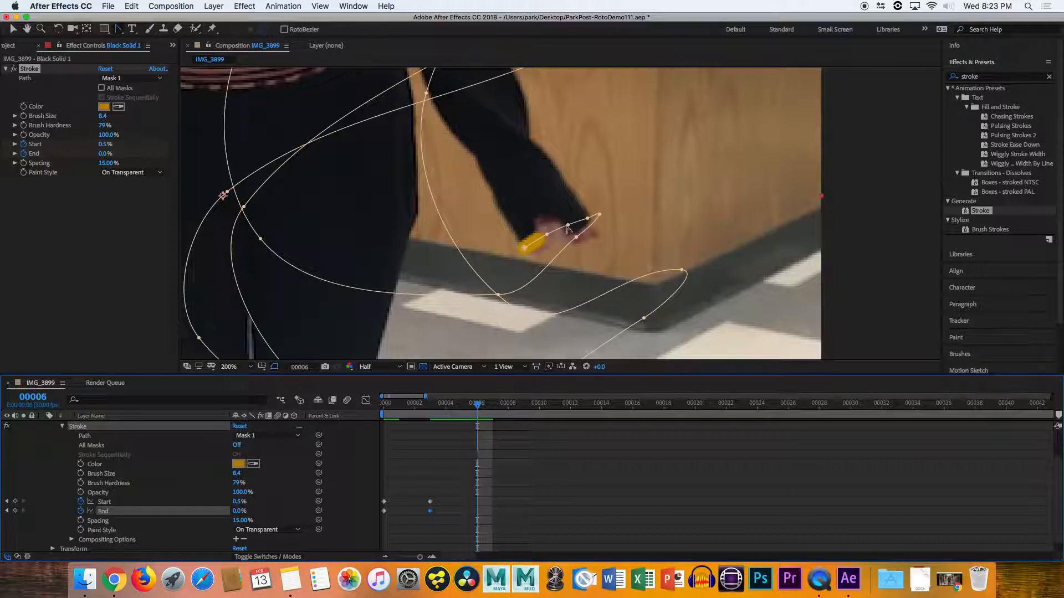
{"action": "left_click", "coordinate": [239, 501]}
{"action": "type", "text": "1"}
{"action": "key", "text": "Return"}
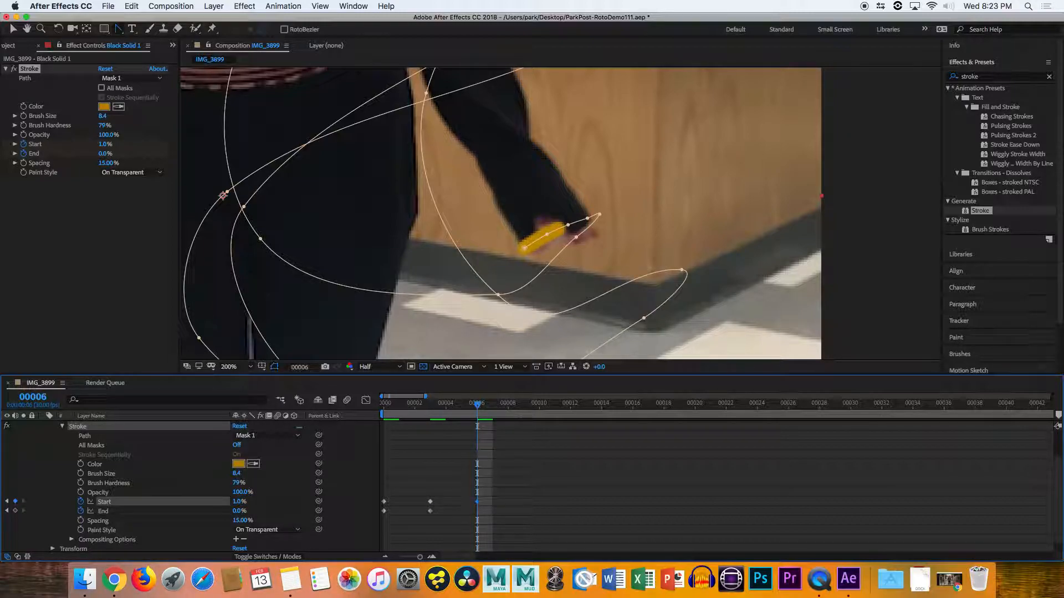
{"action": "left_click", "coordinate": [238, 501]}
{"action": "type", "text": "1.2"}
{"action": "key", "text": "Return"}
{"action": "left_click", "coordinate": [16, 511]}
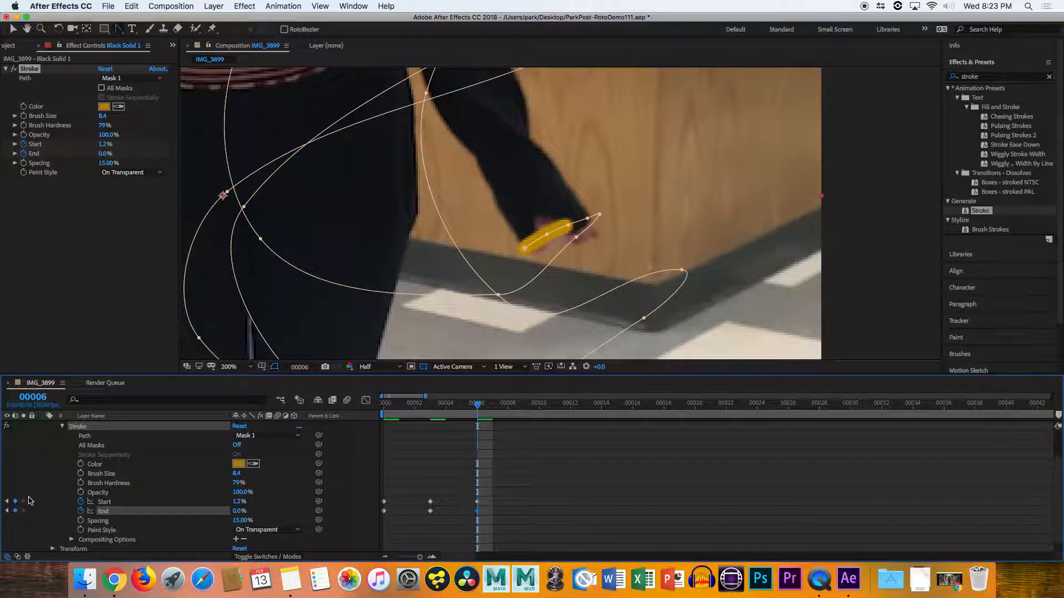
Keyframe the Stroke effect on frame 9 with Start at 1.8% and End at 0.2%
{"action": "key", "text": "Page_Down"}
{"action": "key", "text": "Page_Down"}
{"action": "key", "text": "Page_Down"}
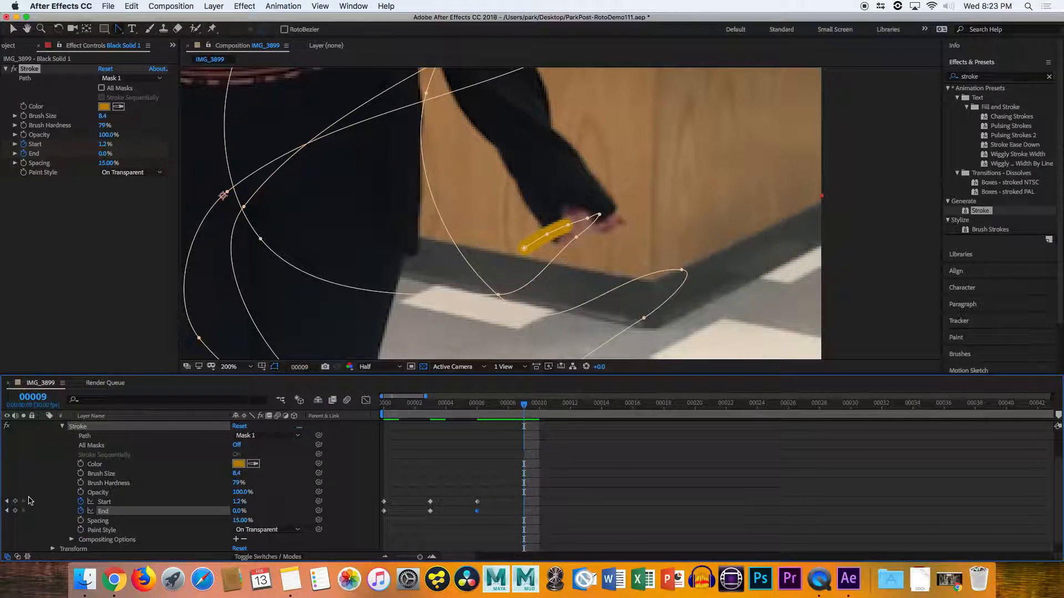
{"action": "left_click", "coordinate": [241, 502]}
{"action": "type", "text": "1"}
{"action": "key", "text": "Return"}
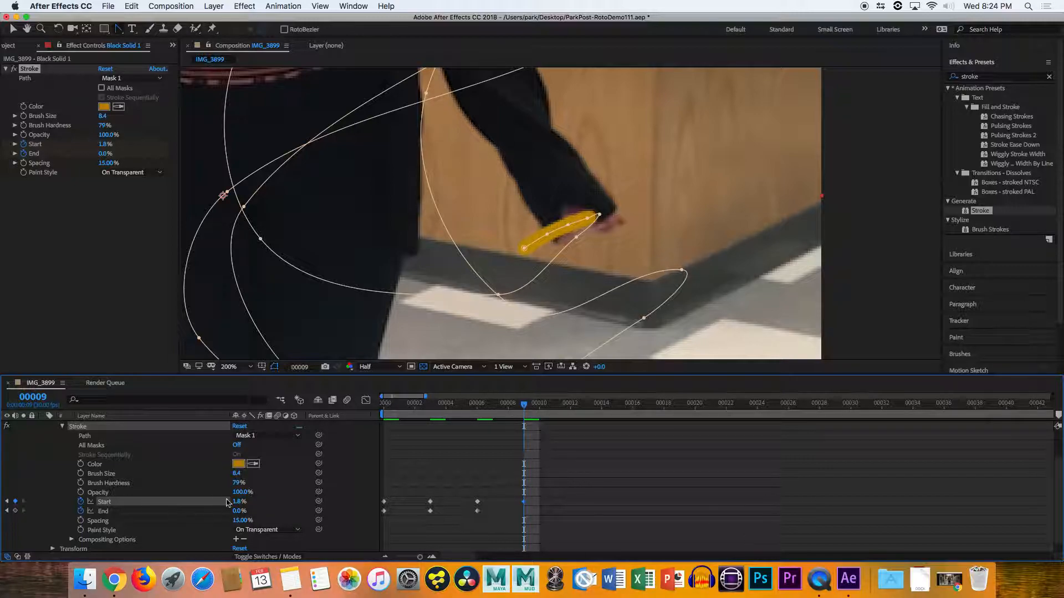
{"action": "left_click_drag", "start_coordinate": [237, 511], "coordinate": [235, 510]}
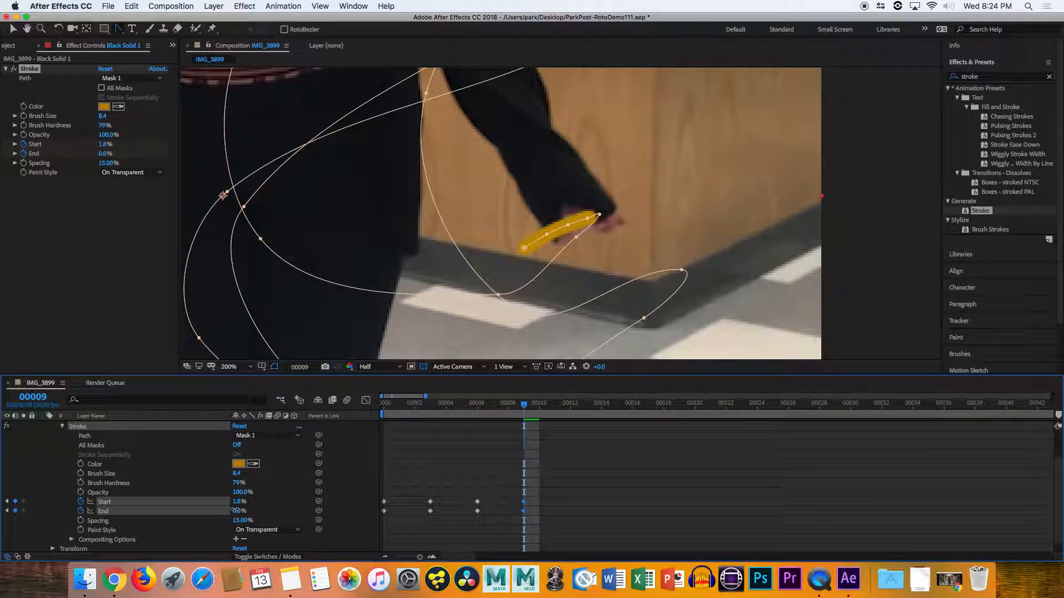
{"action": "left_click", "coordinate": [237, 511]}
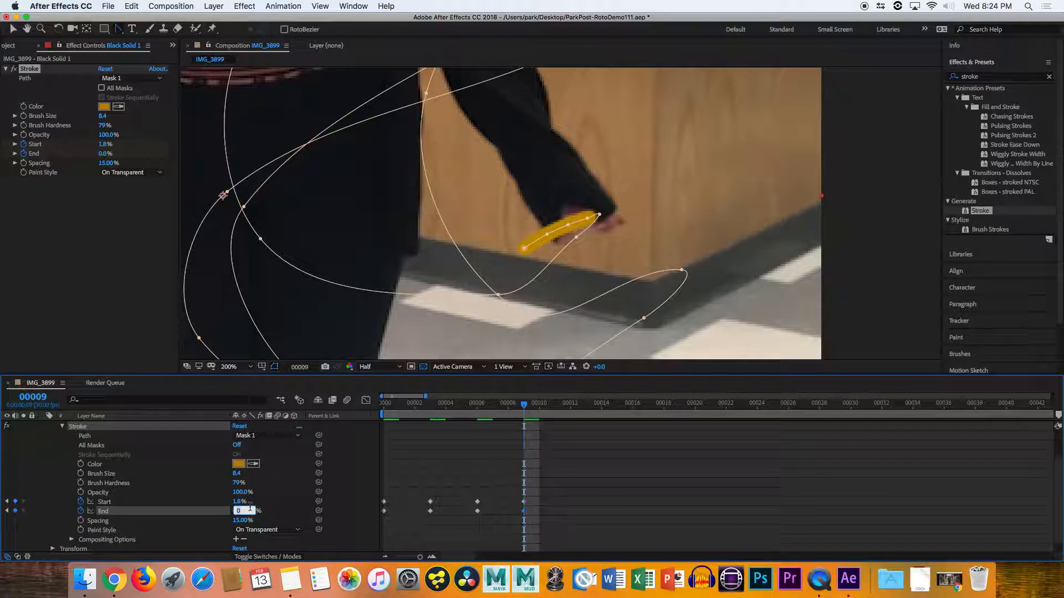
{"action": "type", "text": ".2"}
{"action": "key", "text": "Return"}
Return to frame 0 and save the project
{"action": "left_click_drag", "start_coordinate": [413, 408], "coordinate": [389, 409]}
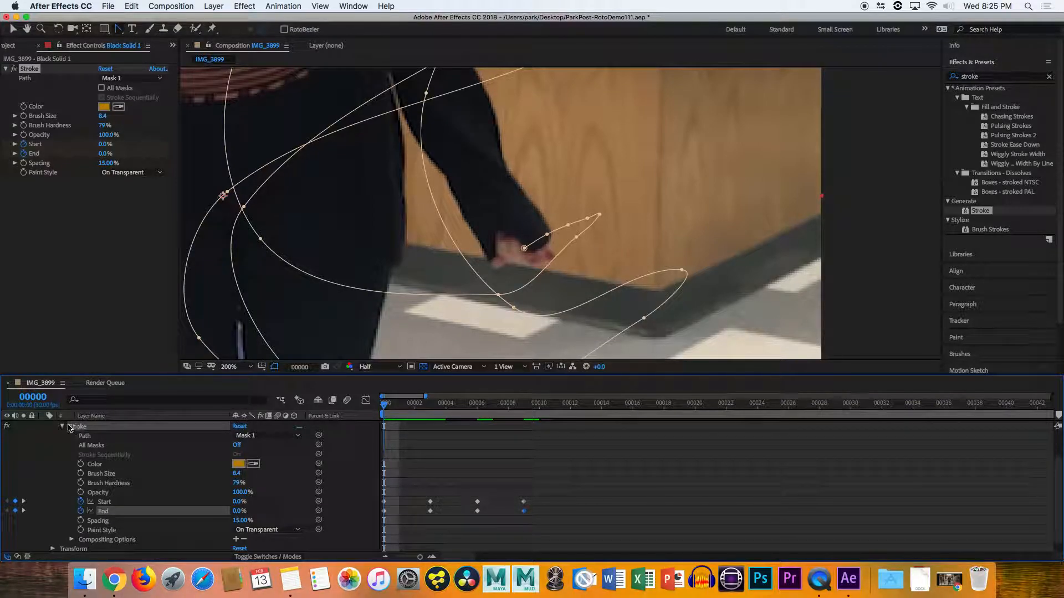
{"action": "left_click", "coordinate": [62, 426]}
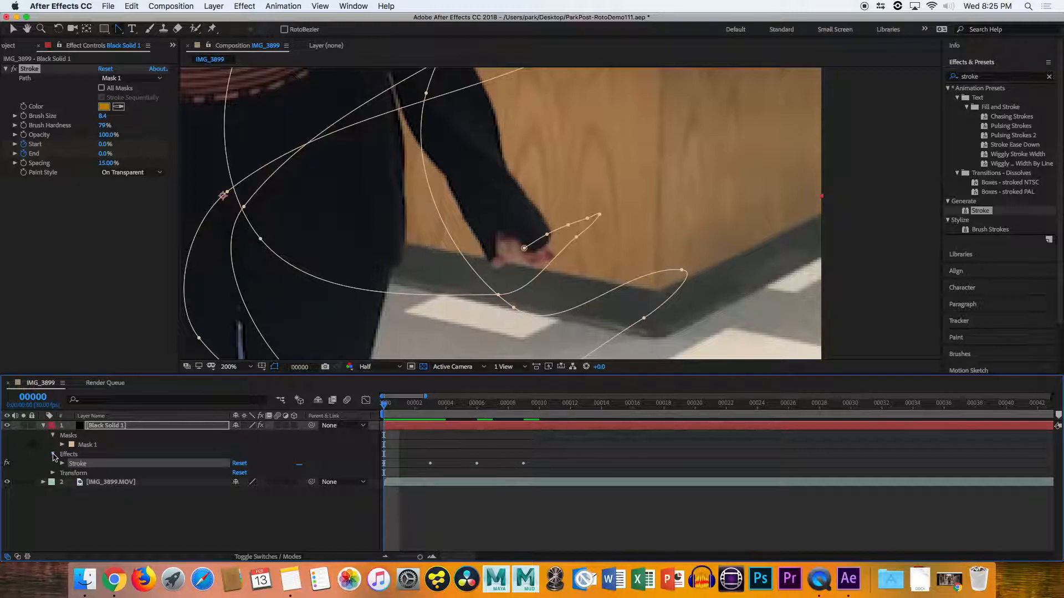
{"action": "left_click", "coordinate": [53, 454]}
{"action": "left_click", "coordinate": [53, 454]}
{"action": "left_click", "coordinate": [62, 464]}
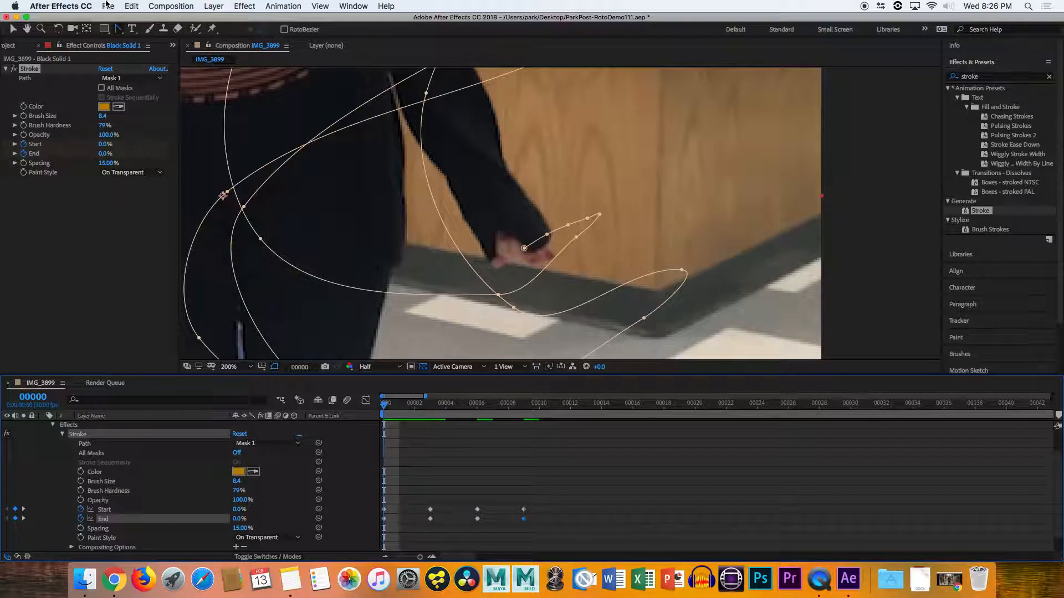
{"action": "left_click", "coordinate": [108, 6]}
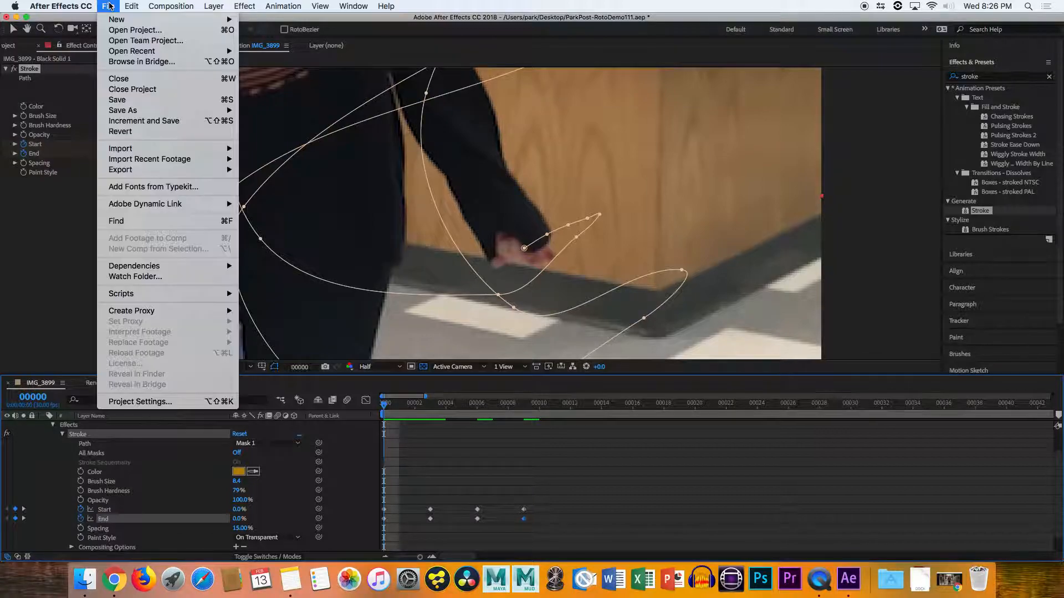
{"action": "left_click", "coordinate": [139, 101]}
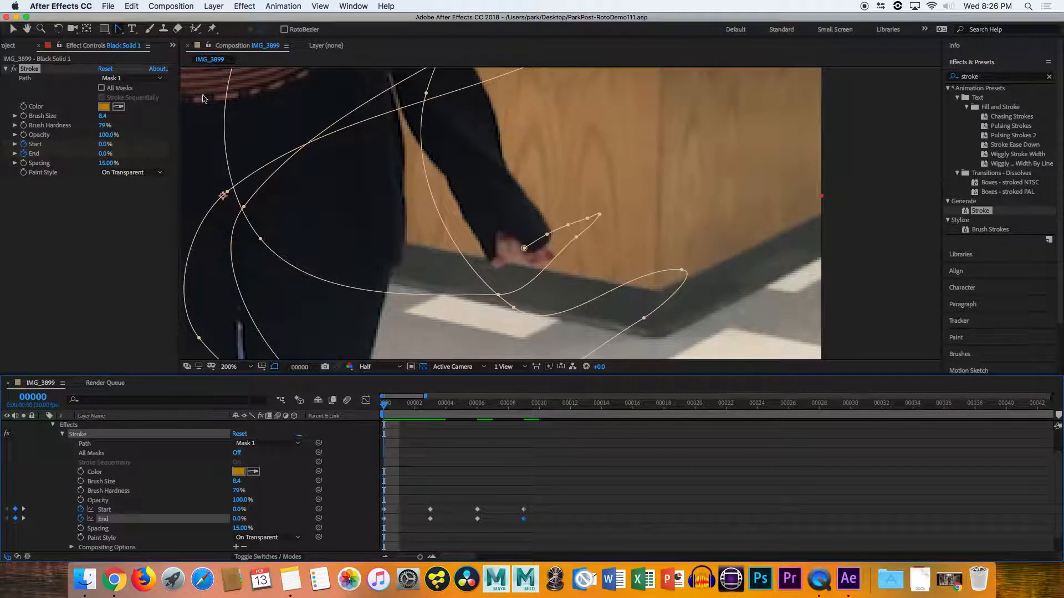
Open the finished example project ParkPost_Roto_Demo.aep from the external drive in After Effects
{"action": "left_click", "coordinate": [16, 18]}
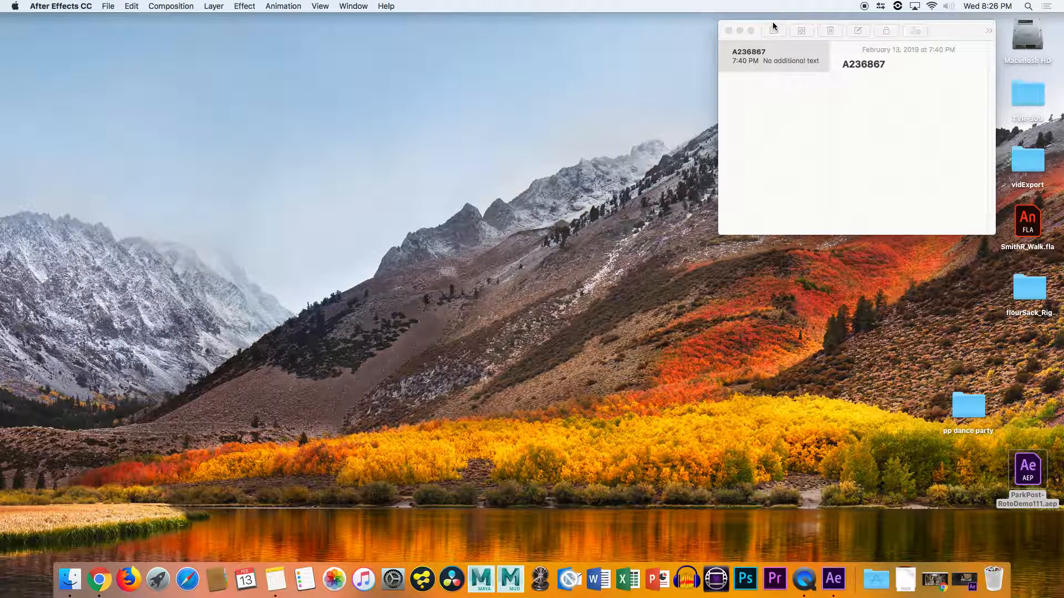
{"action": "left_click_drag", "start_coordinate": [773, 24], "coordinate": [460, 36]}
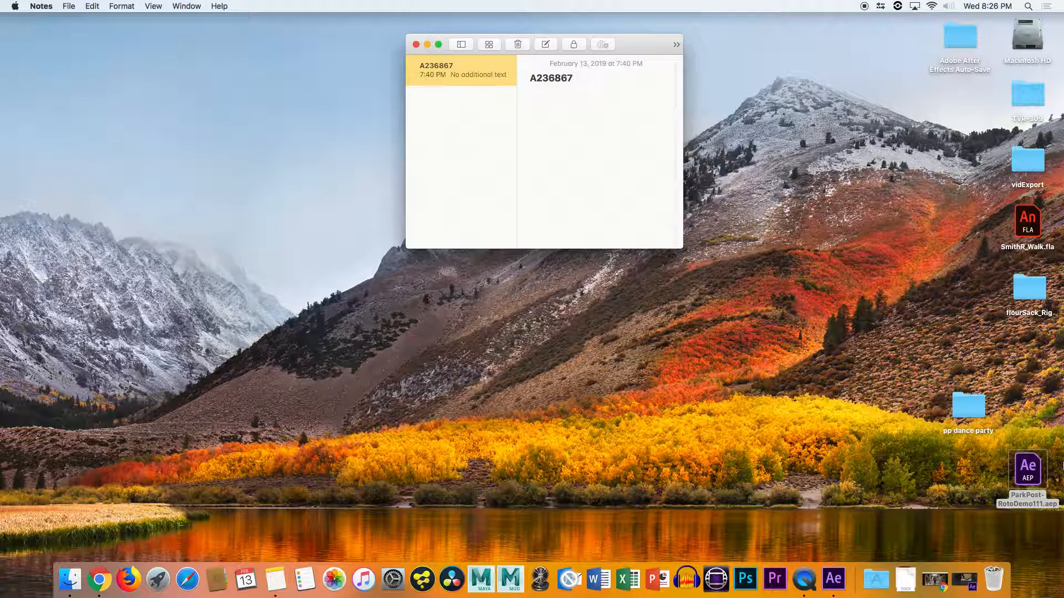
{"action": "double_click", "coordinate": [964, 421]}
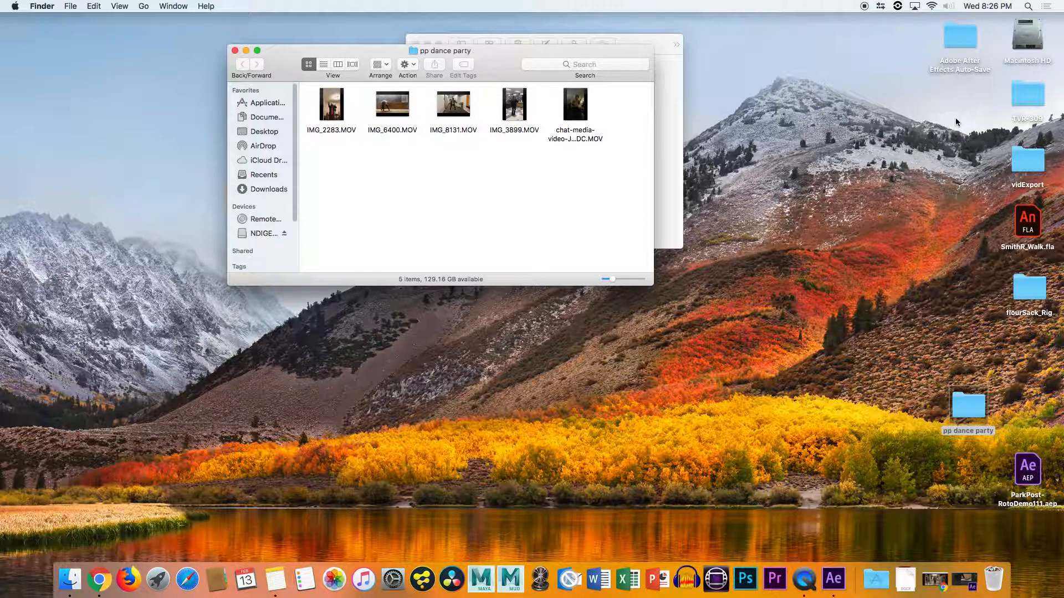
{"action": "left_click", "coordinate": [262, 234]}
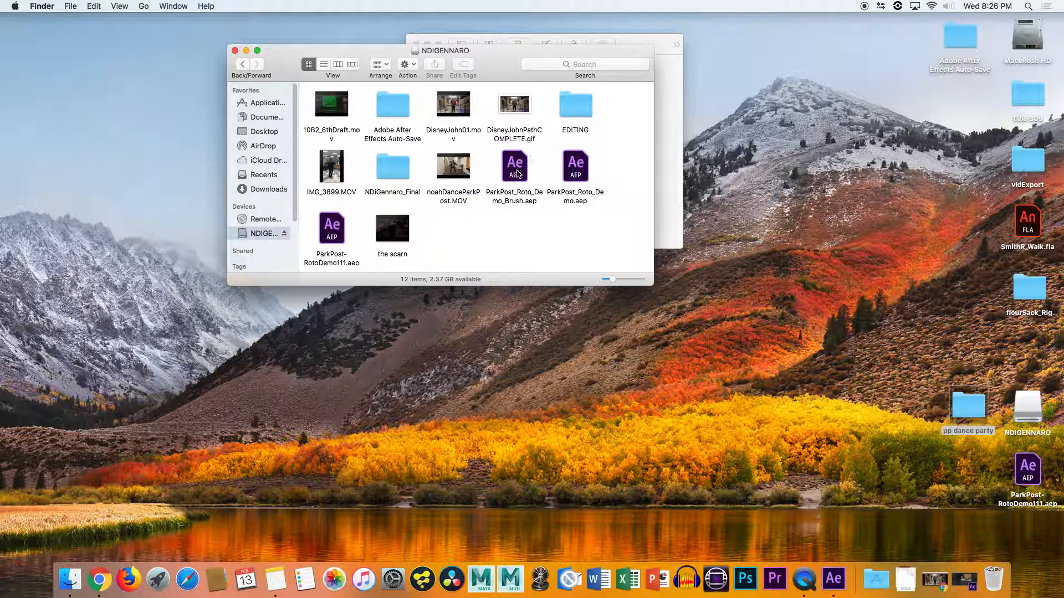
{"action": "double_click", "coordinate": [575, 165]}
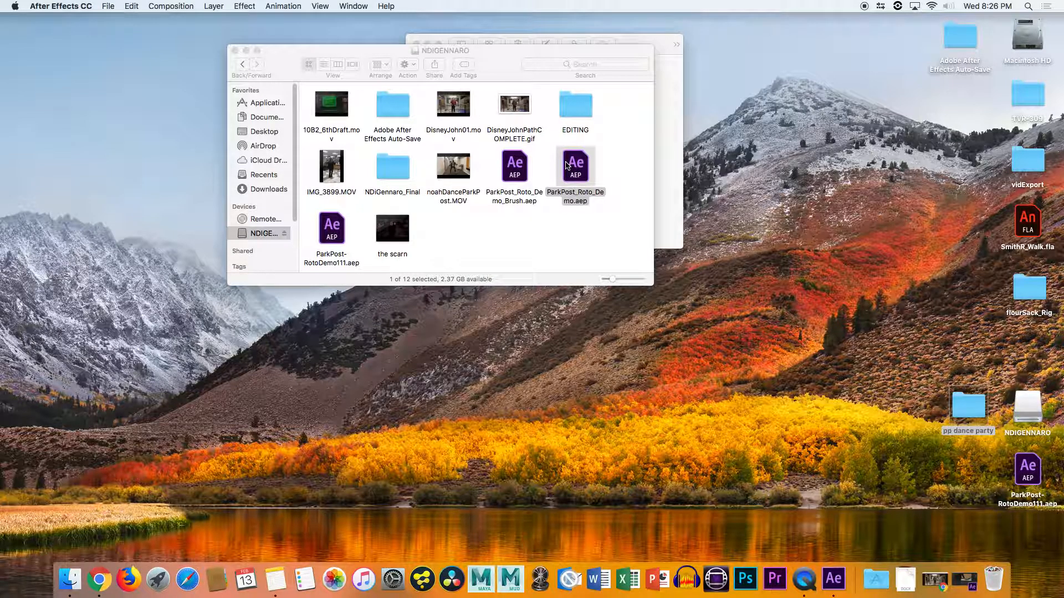
{"action": "left_click", "coordinate": [964, 579]}
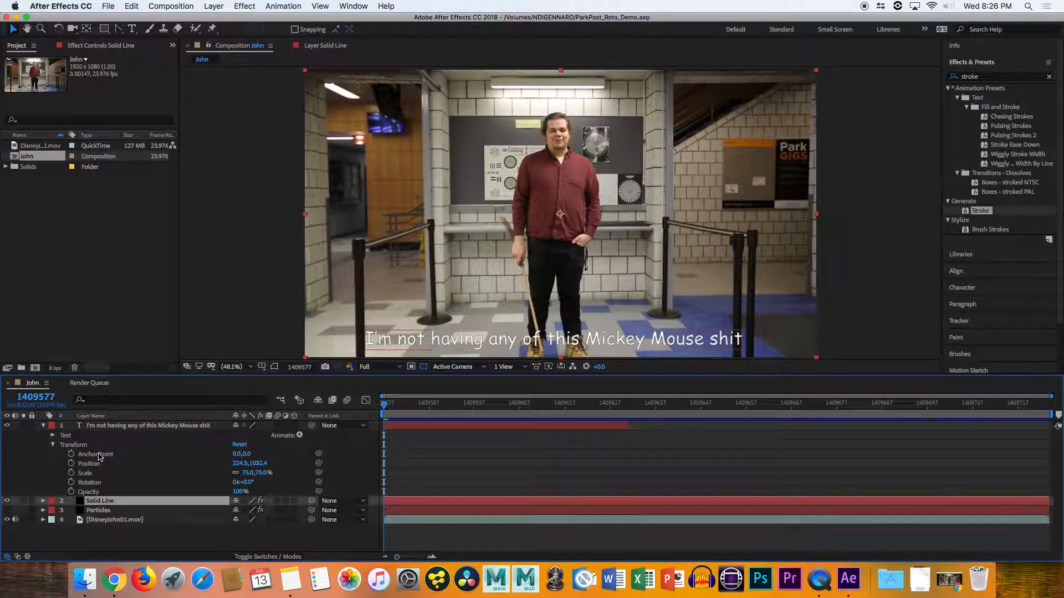
Expand the Solid Line layer to show the properties and keyframes of its Stroke effect
{"action": "left_click", "coordinate": [43, 501]}
{"action": "scroll", "coordinate": [47, 510], "scroll_direction": "down", "scroll_amount": 1}
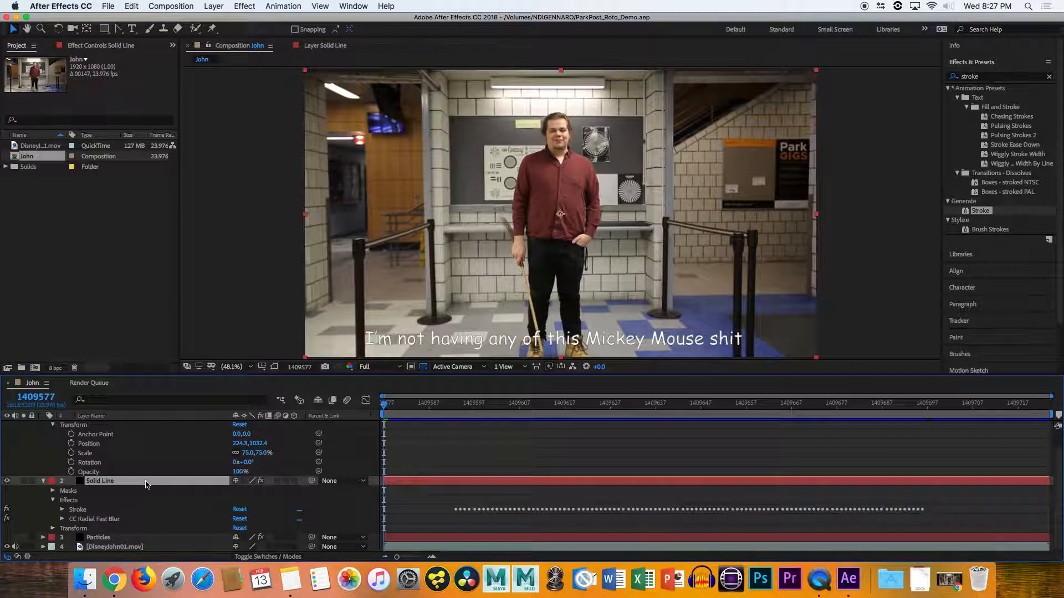
{"action": "left_click", "coordinate": [62, 510]}
{"action": "scroll", "coordinate": [66, 514], "scroll_direction": "down", "scroll_amount": 3}
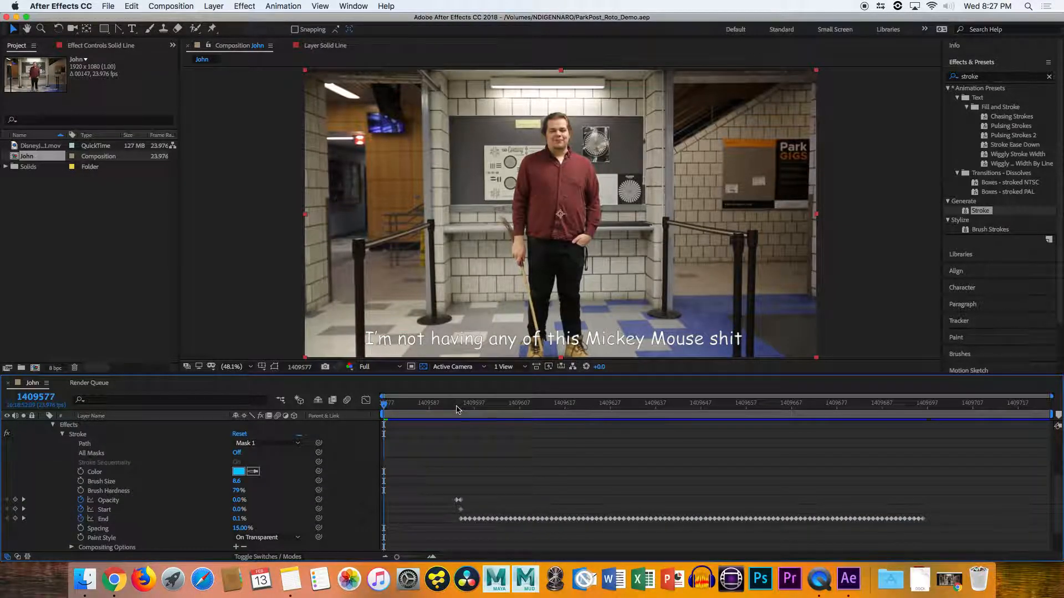
Scrub through the blue stroke's animation and hide the caption text layer
{"action": "mouse_move", "coordinate": [457, 409]}
{"action": "left_mouse_down"}
{"action": "mouse_move", "coordinate": [603, 413]}
{"action": "mouse_move", "coordinate": [495, 420]}
{"action": "mouse_move", "coordinate": [712, 406]}
{"action": "mouse_move", "coordinate": [882, 420]}
{"action": "left_mouse_up"}
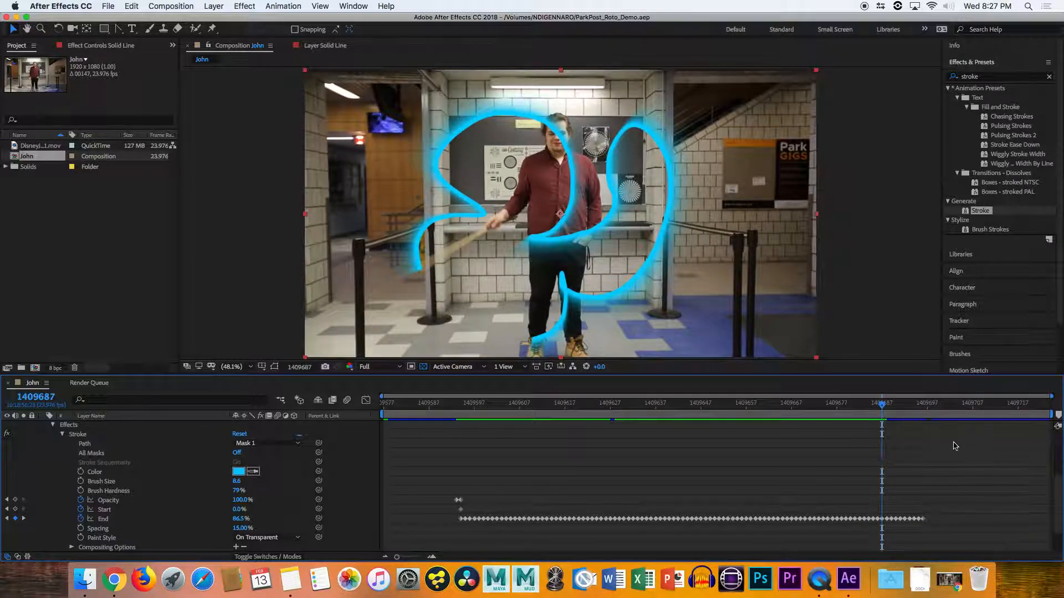
{"action": "mouse_move", "coordinate": [890, 412]}
{"action": "left_mouse_down"}
{"action": "mouse_move", "coordinate": [491, 416]}
{"action": "mouse_move", "coordinate": [615, 421]}
{"action": "left_mouse_up"}
{"action": "scroll", "coordinate": [616, 434], "scroll_direction": "up", "scroll_amount": 5}
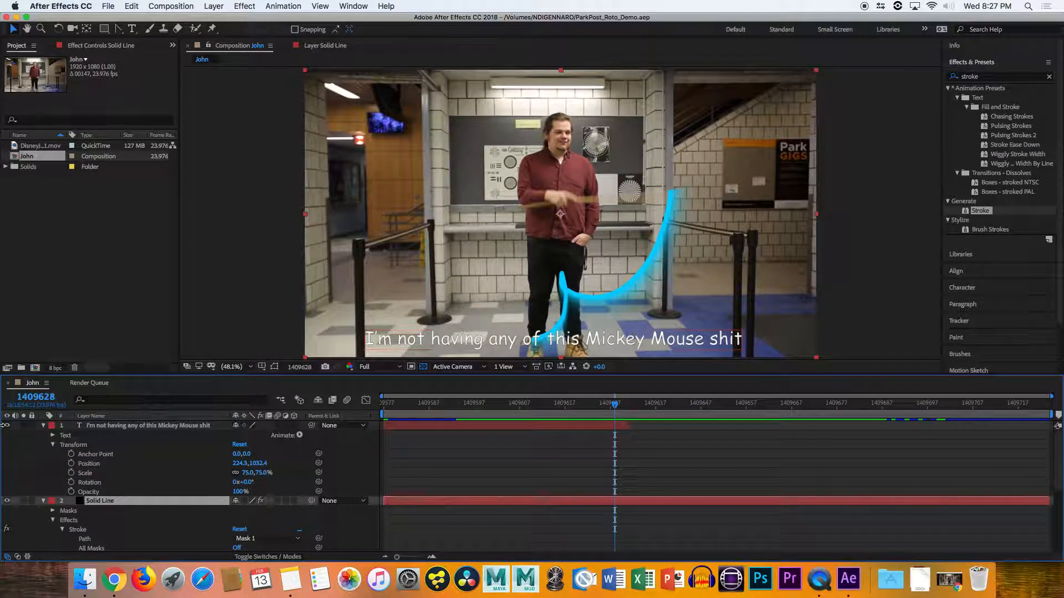
{"action": "scroll", "coordinate": [7, 431], "scroll_direction": "down", "scroll_amount": 5}
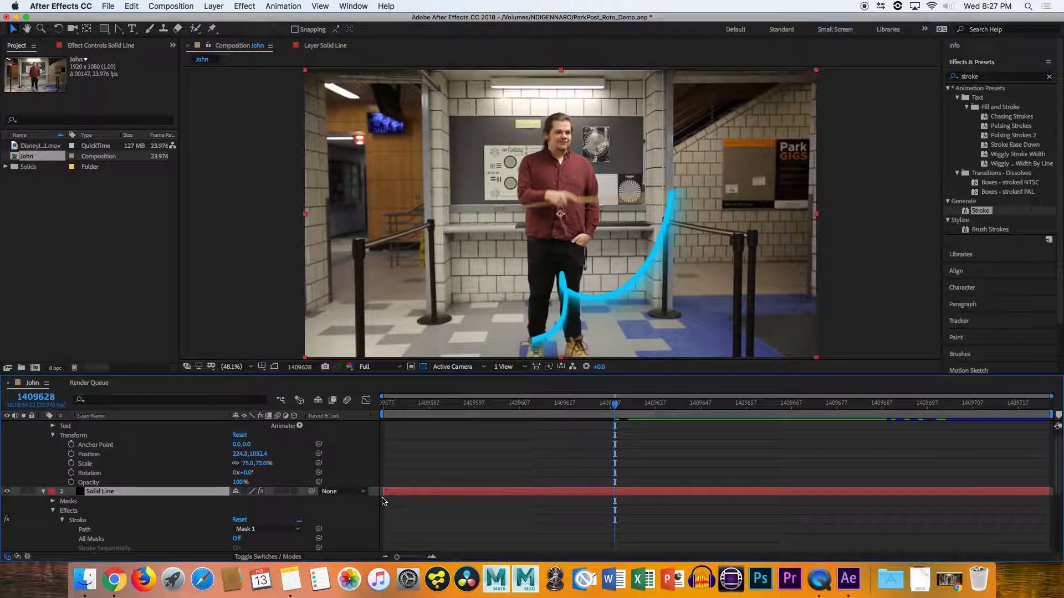
Examine how the blue line follows the wand, along with the Solid Line layer's Opacity, Start and End keyframes
{"action": "left_click", "coordinate": [497, 409]}
{"action": "mouse_move", "coordinate": [470, 409]}
{"action": "left_mouse_down"}
{"action": "mouse_move", "coordinate": [449, 421]}
{"action": "mouse_move", "coordinate": [936, 438]}
{"action": "mouse_move", "coordinate": [530, 441]}
{"action": "mouse_move", "coordinate": [852, 452]}
{"action": "left_mouse_up"}
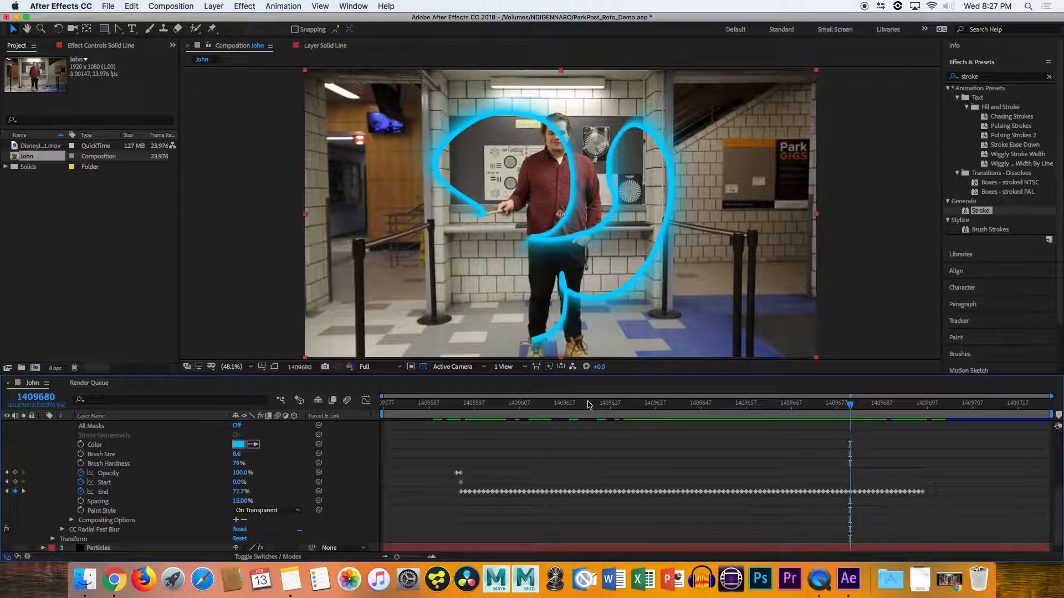
{"action": "mouse_move", "coordinate": [593, 407]}
{"action": "left_mouse_down"}
{"action": "mouse_move", "coordinate": [475, 399]}
{"action": "mouse_move", "coordinate": [774, 390]}
{"action": "mouse_move", "coordinate": [496, 380]}
{"action": "mouse_move", "coordinate": [810, 410]}
{"action": "mouse_move", "coordinate": [569, 406]}
{"action": "left_mouse_up"}
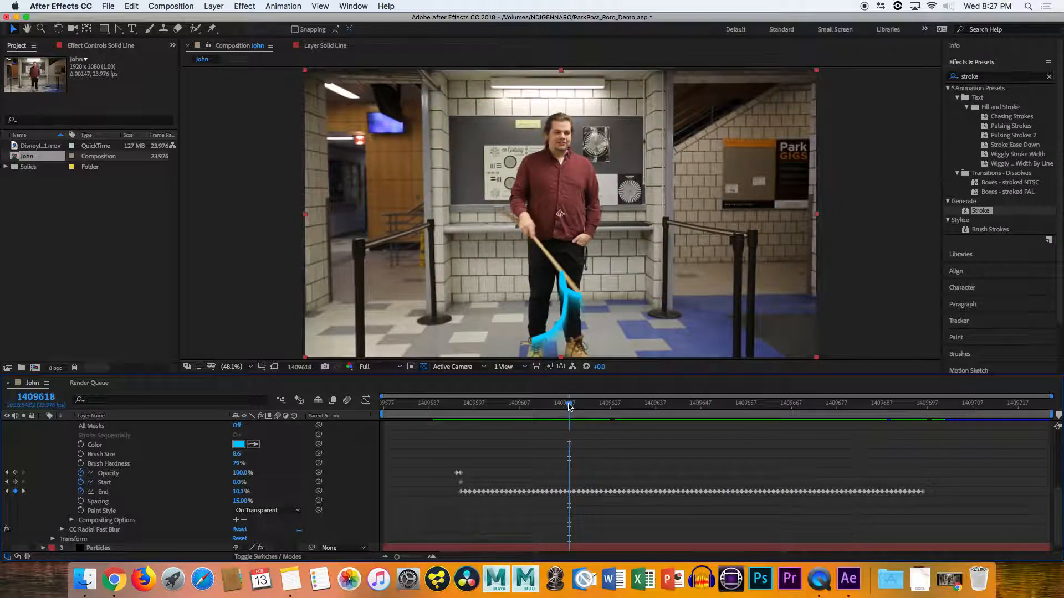
{"action": "mouse_move", "coordinate": [501, 405]}
{"action": "left_mouse_down"}
{"action": "mouse_move", "coordinate": [443, 408]}
{"action": "mouse_move", "coordinate": [473, 397]}
{"action": "mouse_move", "coordinate": [730, 428]}
{"action": "mouse_move", "coordinate": [834, 421]}
{"action": "mouse_move", "coordinate": [831, 432]}
{"action": "mouse_move", "coordinate": [896, 431]}
{"action": "left_mouse_up"}
{"action": "scroll", "coordinate": [124, 470], "scroll_direction": "down", "scroll_amount": 1}
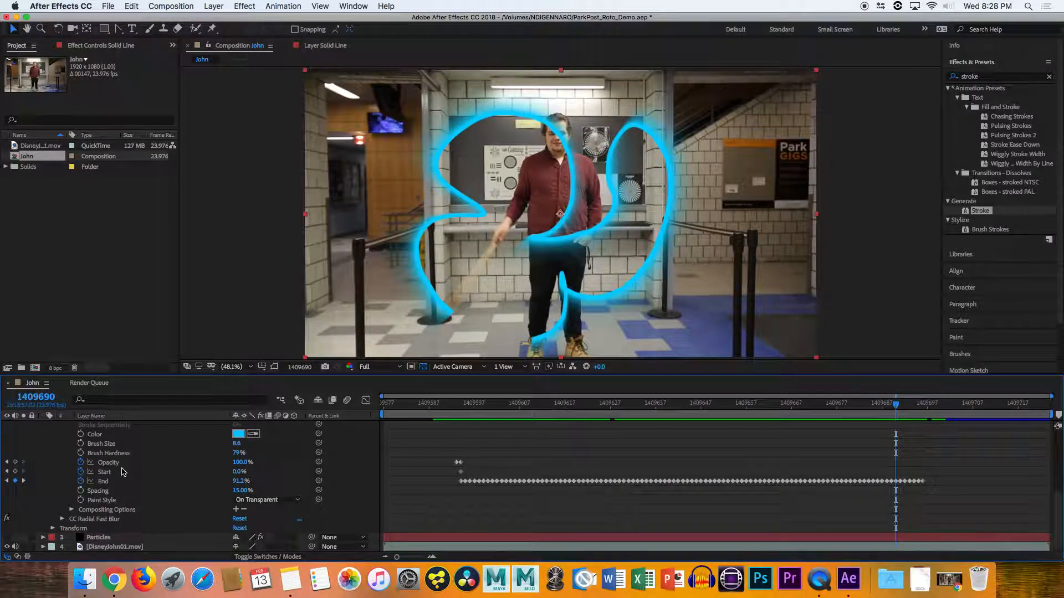
{"action": "scroll", "coordinate": [139, 492], "scroll_direction": "up", "scroll_amount": 5}
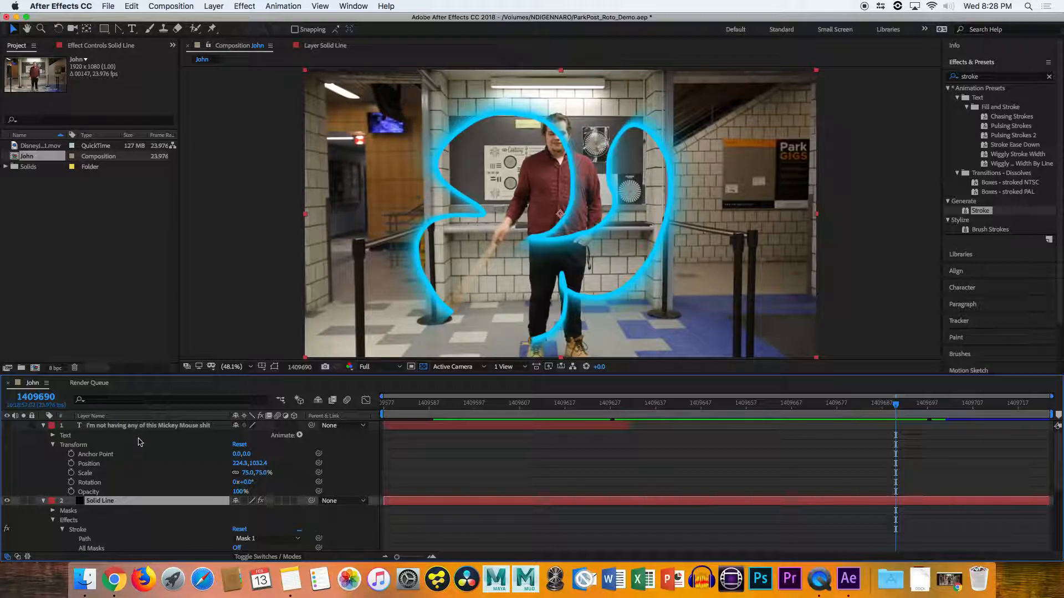
{"action": "scroll", "coordinate": [310, 480], "scroll_direction": "down", "scroll_amount": 5}
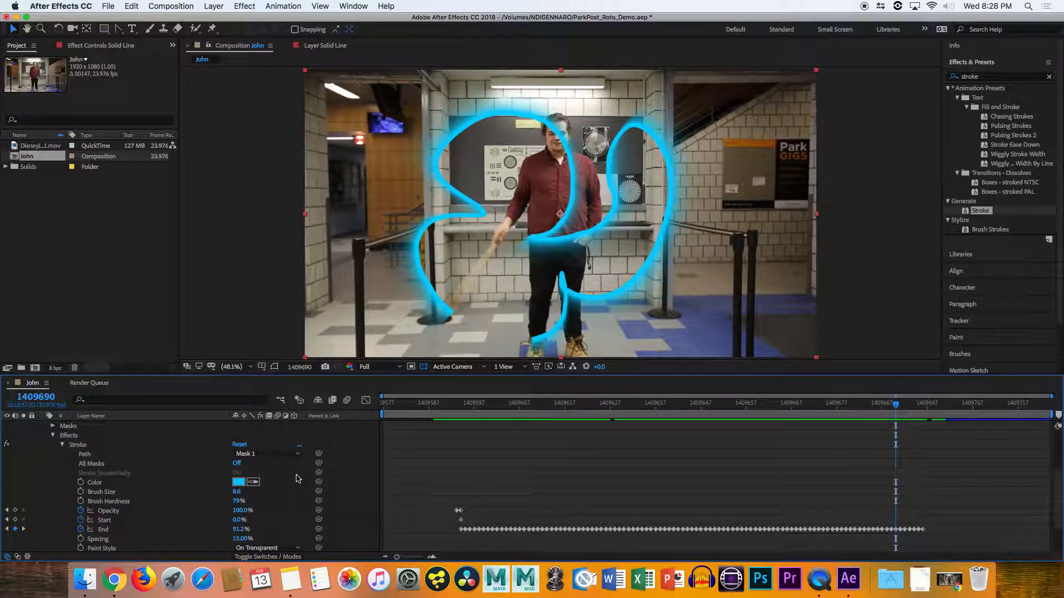
{"action": "scroll", "coordinate": [296, 478], "scroll_direction": "down", "scroll_amount": 1}
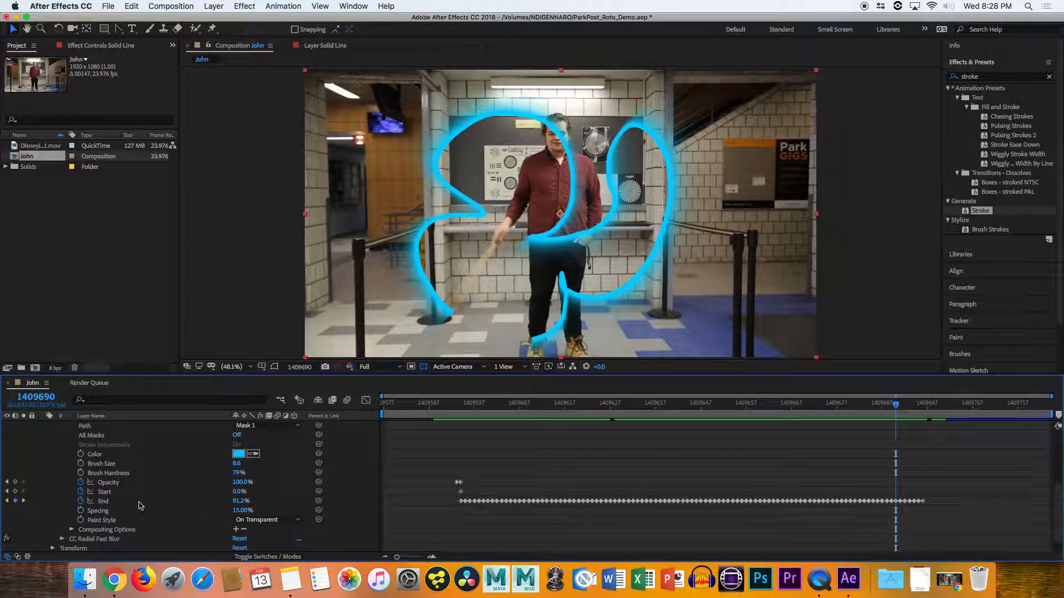
Scrub through the timeline to review the blue line's motion against the wand
{"action": "mouse_move", "coordinate": [548, 407]}
{"action": "left_mouse_down"}
{"action": "mouse_move", "coordinate": [505, 410]}
{"action": "mouse_move", "coordinate": [554, 415]}
{"action": "left_mouse_up"}
{"action": "mouse_move", "coordinate": [652, 416]}
{"action": "left_mouse_down"}
{"action": "mouse_move", "coordinate": [846, 423]}
{"action": "mouse_move", "coordinate": [696, 416]}
{"action": "left_mouse_up"}
{"action": "mouse_move", "coordinate": [606, 396]}
{"action": "left_mouse_down"}
{"action": "mouse_move", "coordinate": [475, 417]}
{"action": "mouse_move", "coordinate": [916, 425]}
{"action": "mouse_move", "coordinate": [748, 421]}
{"action": "mouse_move", "coordinate": [818, 420]}
{"action": "left_mouse_up"}
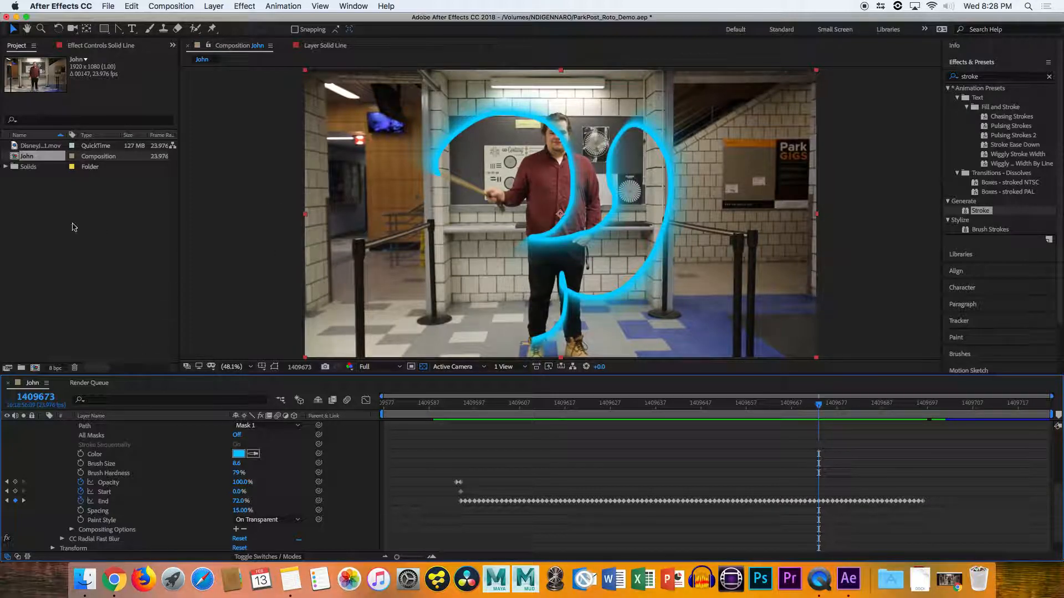
Collapse the Stroke properties, expand the CC Radial Fast Blur settings on the Solid Line layer, and scrub through the blurred line
{"action": "scroll", "coordinate": [67, 459], "scroll_direction": "up", "scroll_amount": 4}
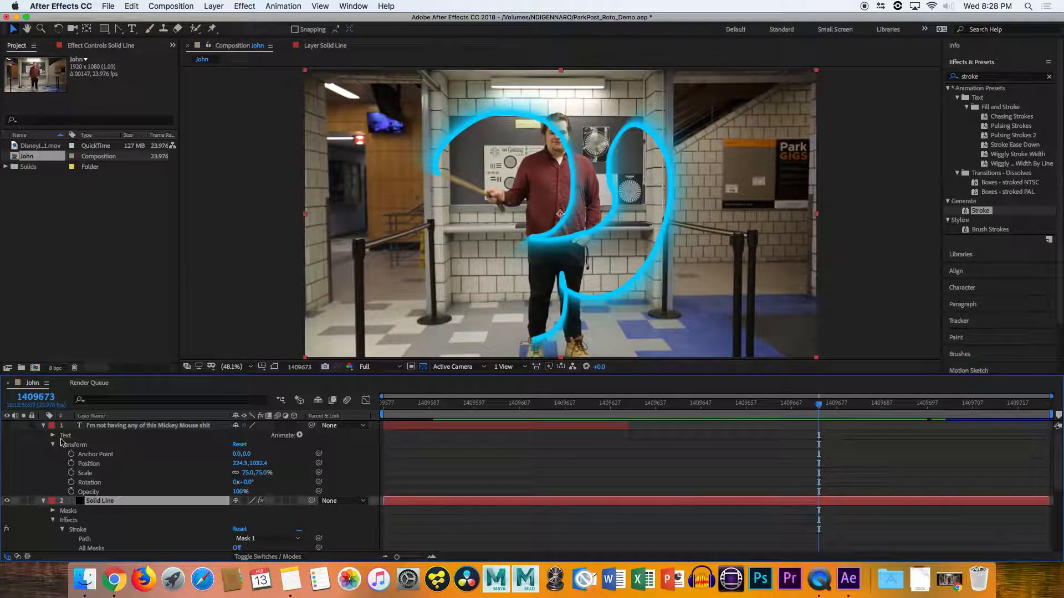
{"action": "left_click", "coordinate": [63, 530]}
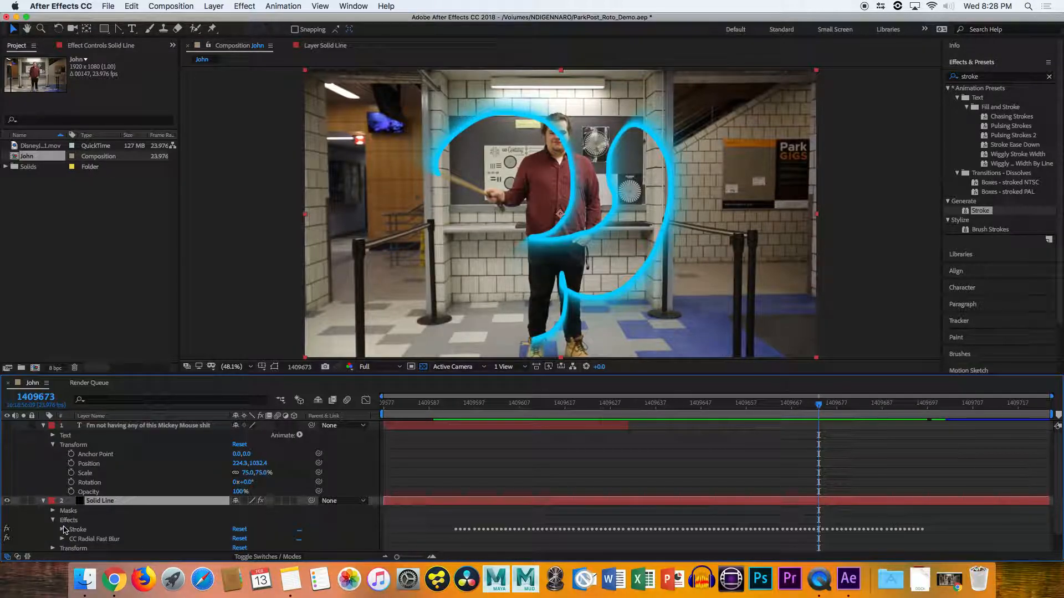
{"action": "scroll", "coordinate": [66, 529], "scroll_direction": "down", "scroll_amount": 2}
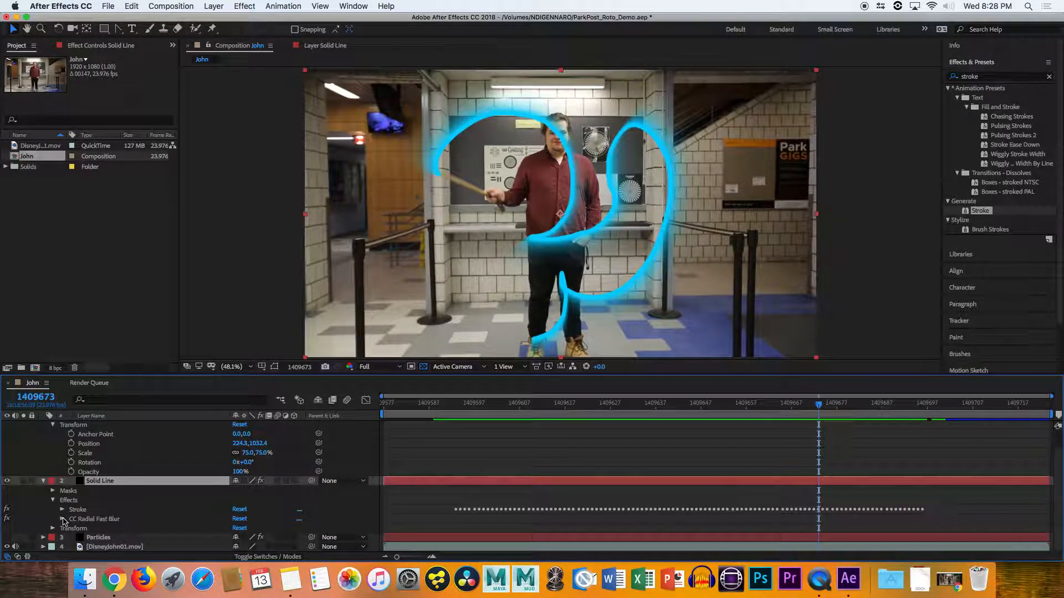
{"action": "left_click", "coordinate": [62, 520]}
{"action": "scroll", "coordinate": [64, 519], "scroll_direction": "down", "scroll_amount": 3}
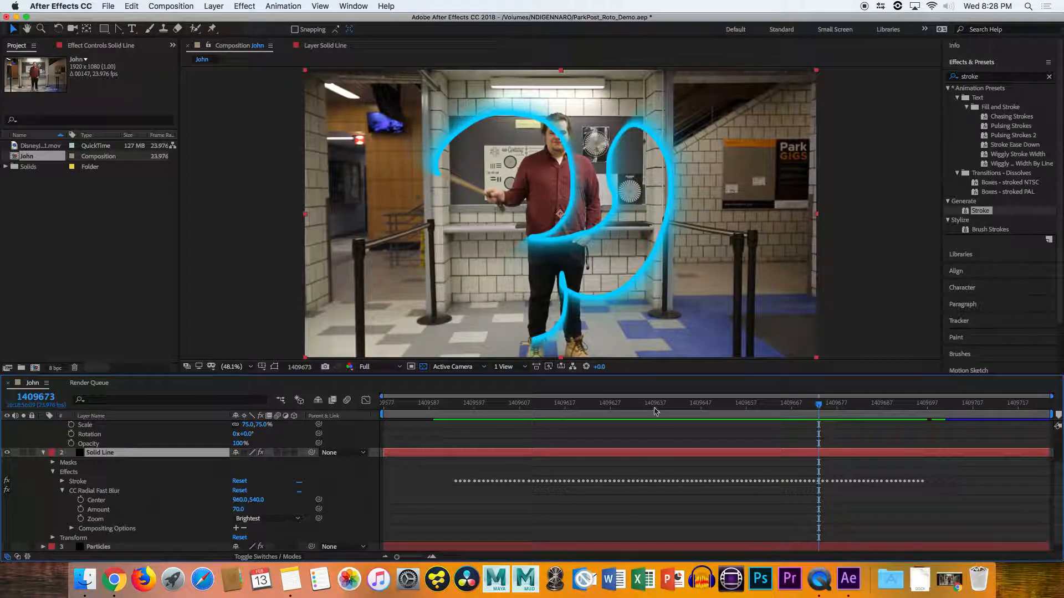
{"action": "mouse_move", "coordinate": [634, 406]}
{"action": "left_mouse_down"}
{"action": "mouse_move", "coordinate": [497, 406]}
{"action": "mouse_move", "coordinate": [886, 433]}
{"action": "mouse_move", "coordinate": [852, 434]}
{"action": "left_mouse_up"}
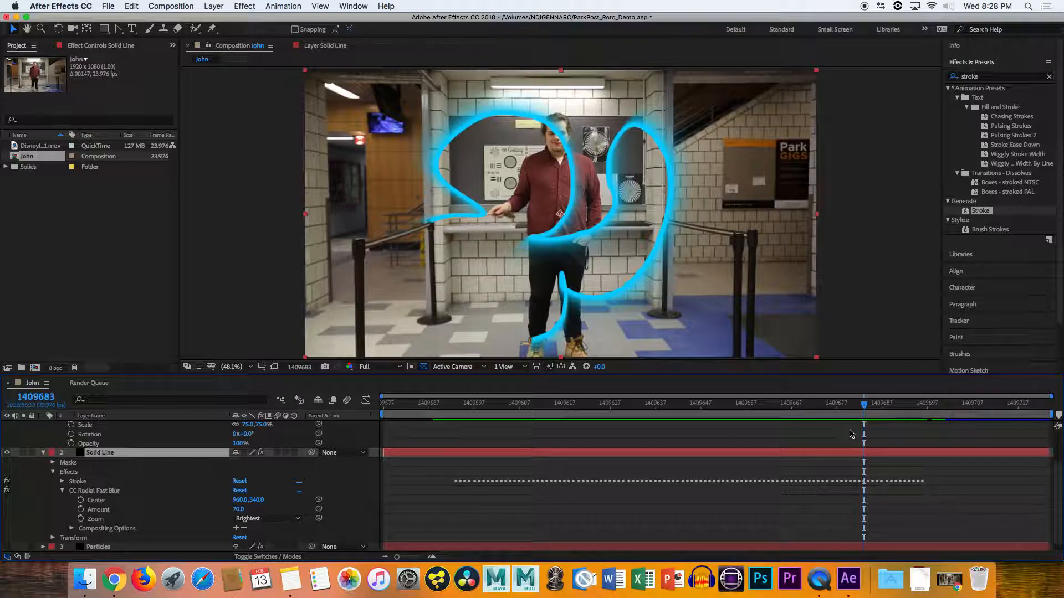
Search the effects for "blur", delete CC Radial Fast Blur from the Solid Line layer and scrub through the unblurred line
{"action": "left_click", "coordinate": [1002, 78]}
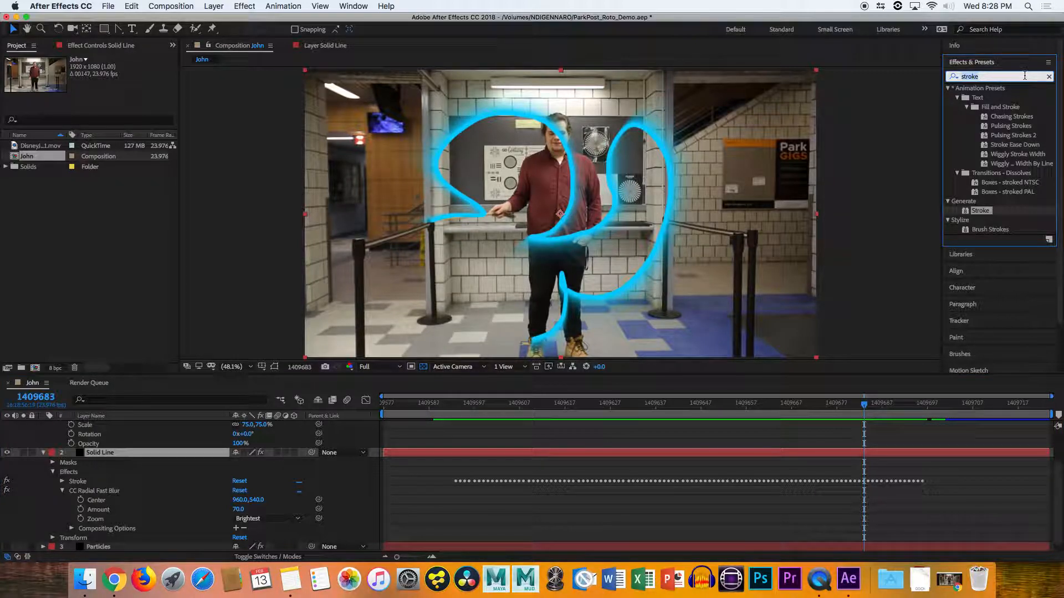
{"action": "type", "text": "blur"}
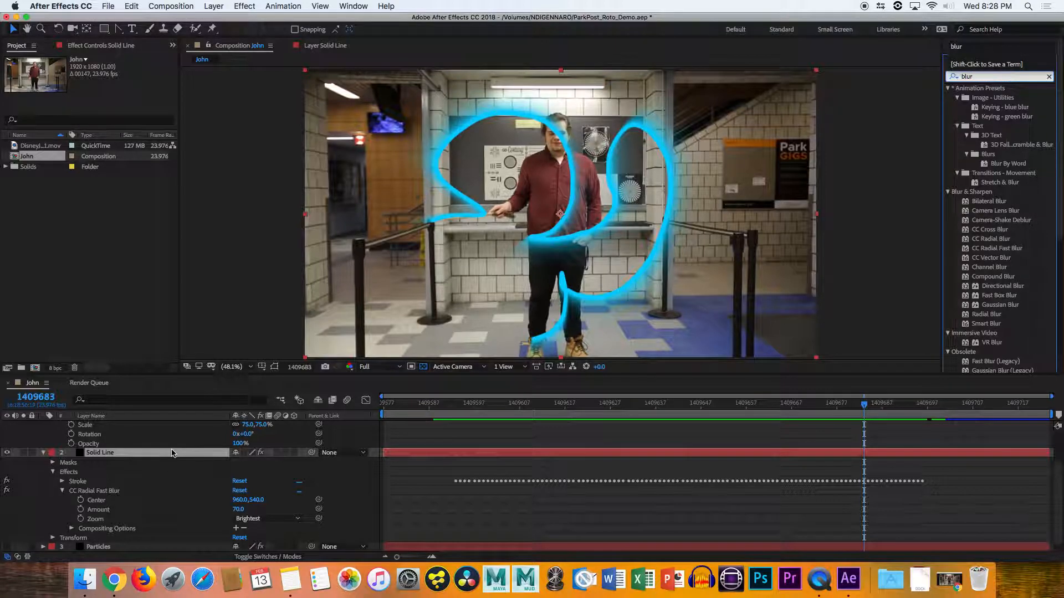
{"action": "scroll", "coordinate": [164, 458], "scroll_direction": "down", "scroll_amount": 1}
{"action": "left_click", "coordinate": [117, 481]}
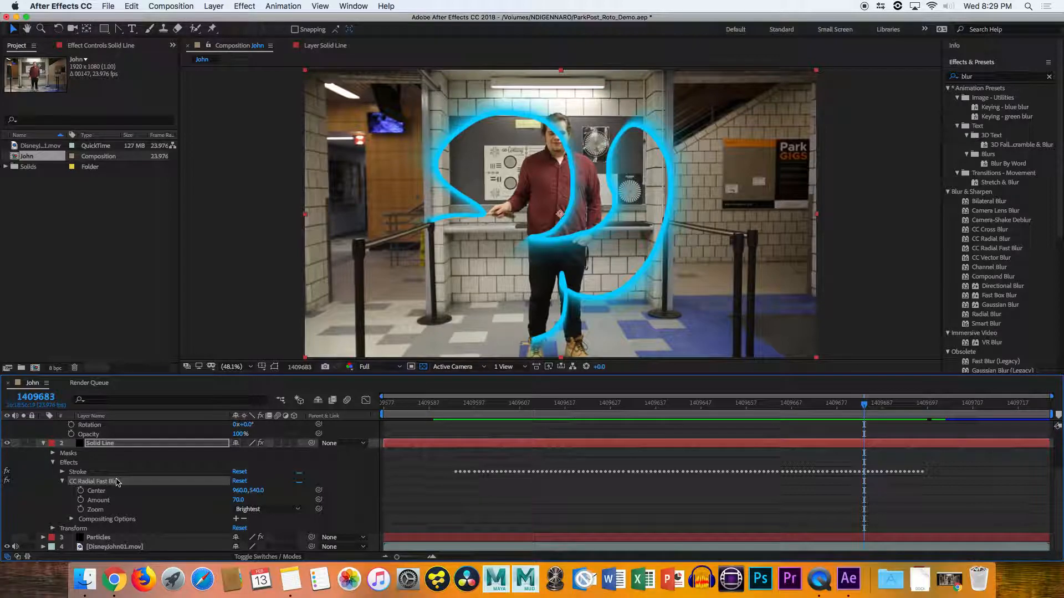
{"action": "key", "text": "Delete"}
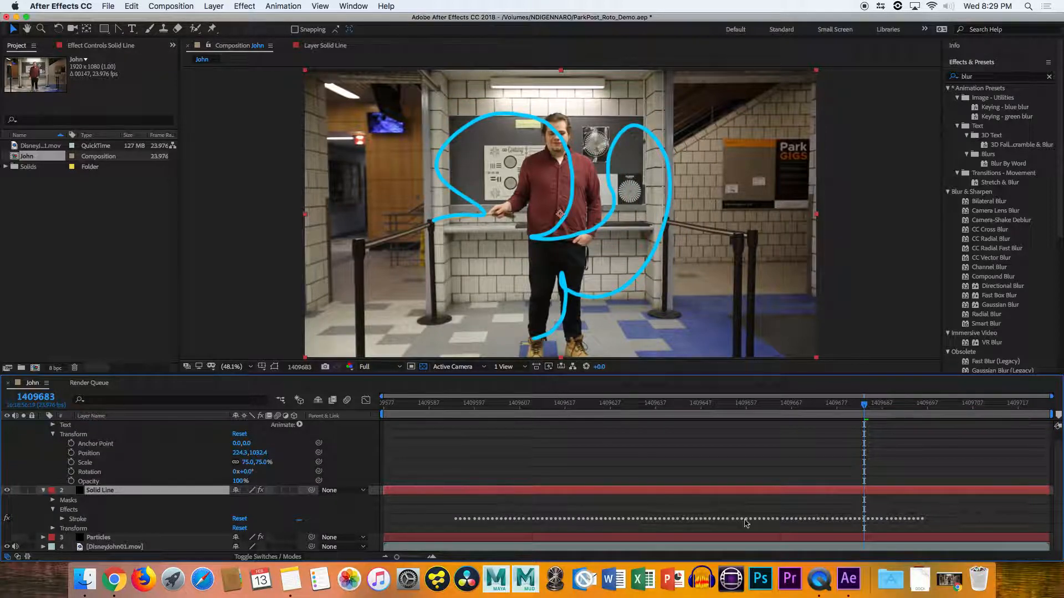
{"action": "mouse_move", "coordinate": [704, 405]}
{"action": "left_mouse_down"}
{"action": "mouse_move", "coordinate": [620, 412]}
{"action": "mouse_move", "coordinate": [846, 421]}
{"action": "left_mouse_up"}
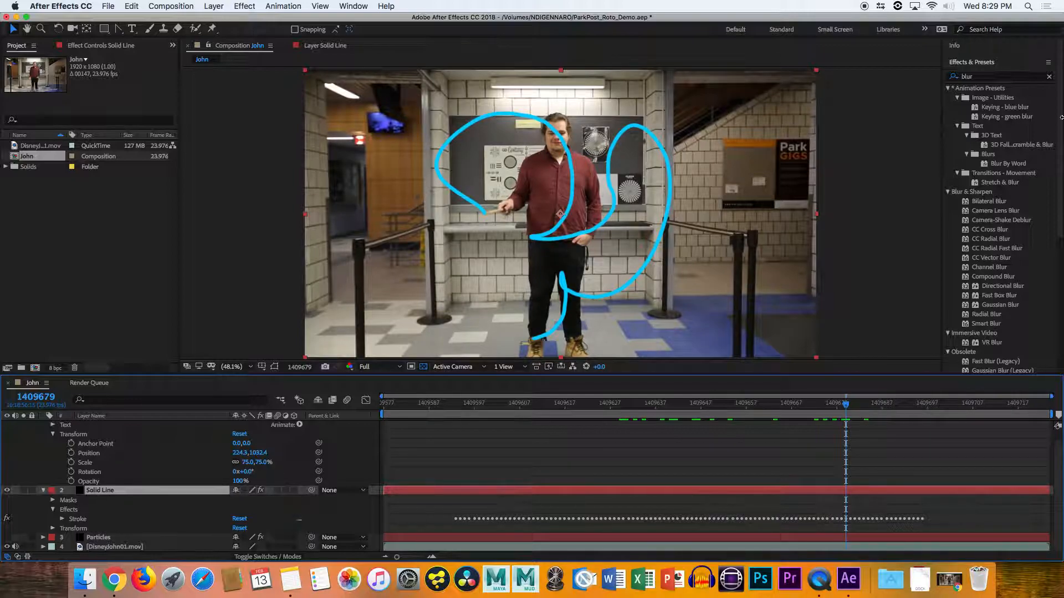
Search the effects for "fast" and apply CC Radial Fast Blur to the Solid Line layer
{"action": "scroll", "coordinate": [993, 141], "scroll_direction": "down", "scroll_amount": 8}
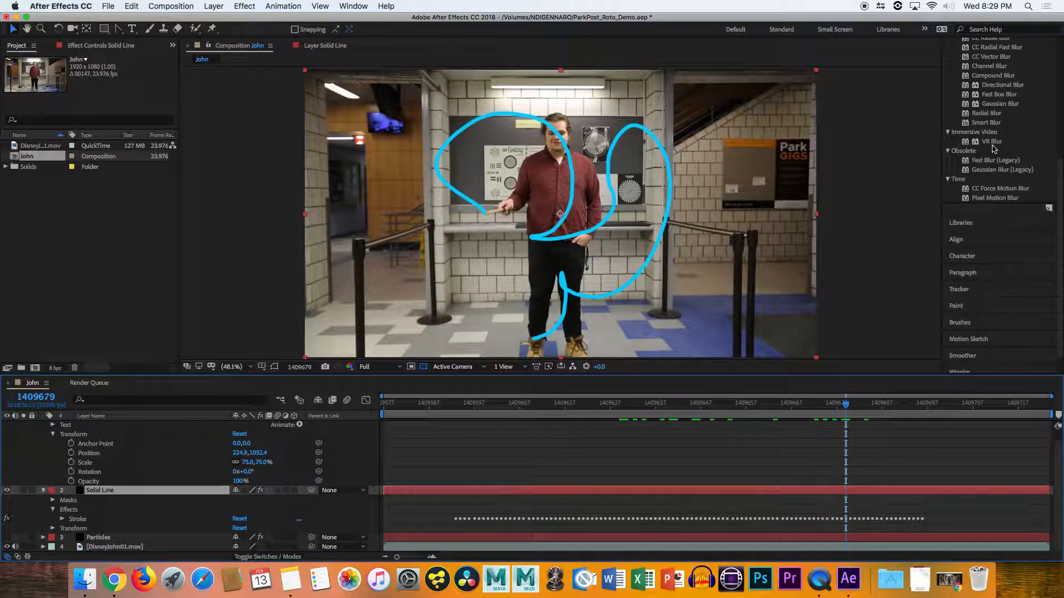
{"action": "scroll", "coordinate": [992, 149], "scroll_direction": "up", "scroll_amount": 8}
{"action": "left_click", "coordinate": [985, 78]}
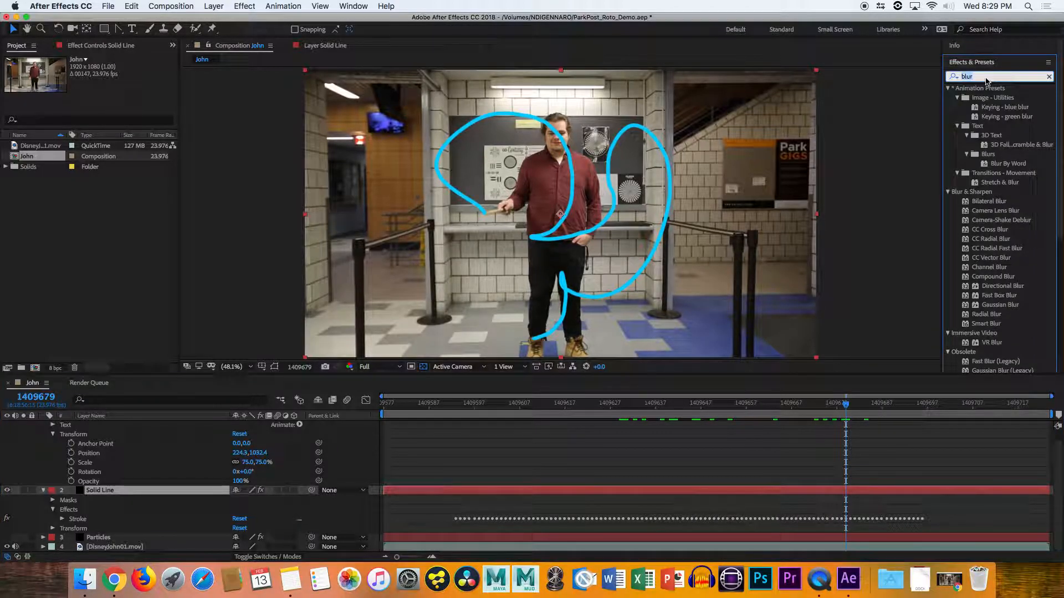
{"action": "type", "text": "fast"}
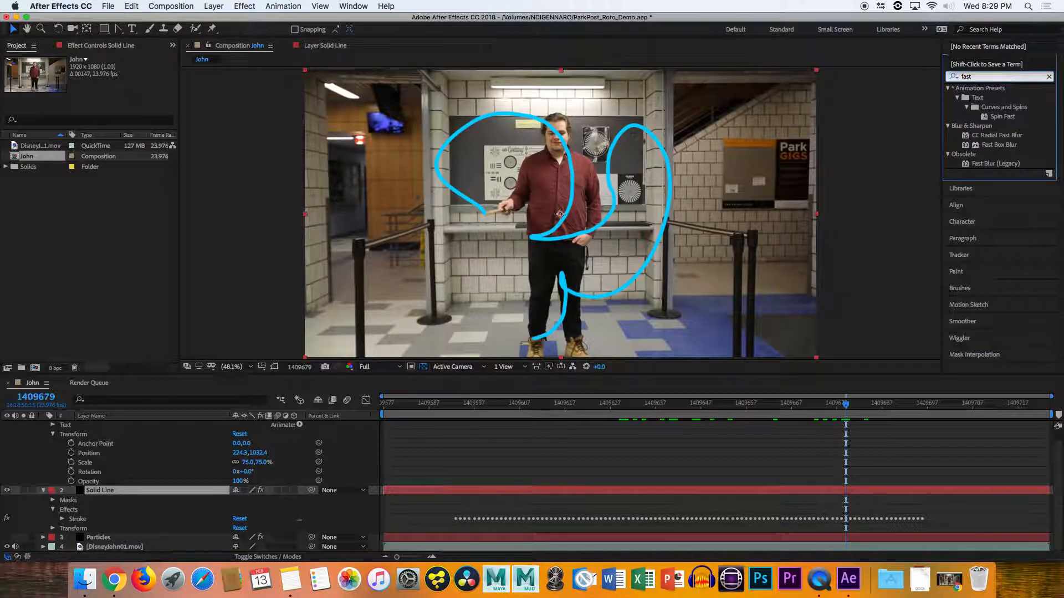
{"action": "left_click", "coordinate": [990, 137]}
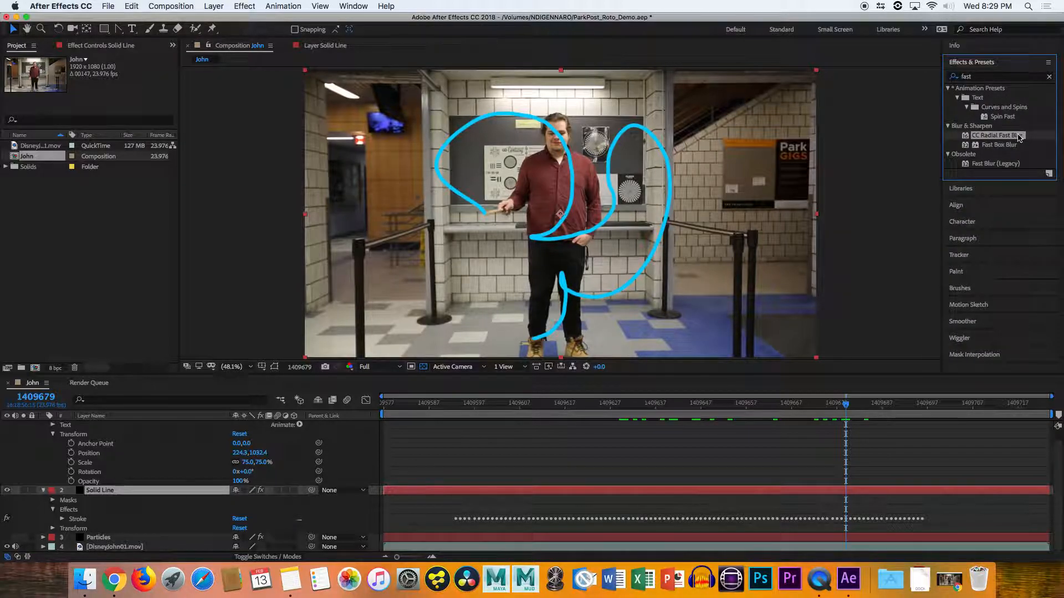
{"action": "mouse_move", "coordinate": [1012, 141]}
{"action": "left_mouse_down"}
{"action": "mouse_move", "coordinate": [394, 244]}
{"action": "mouse_move", "coordinate": [136, 444]}
{"action": "mouse_move", "coordinate": [103, 493]}
{"action": "mouse_move", "coordinate": [113, 491]}
{"action": "left_mouse_up"}
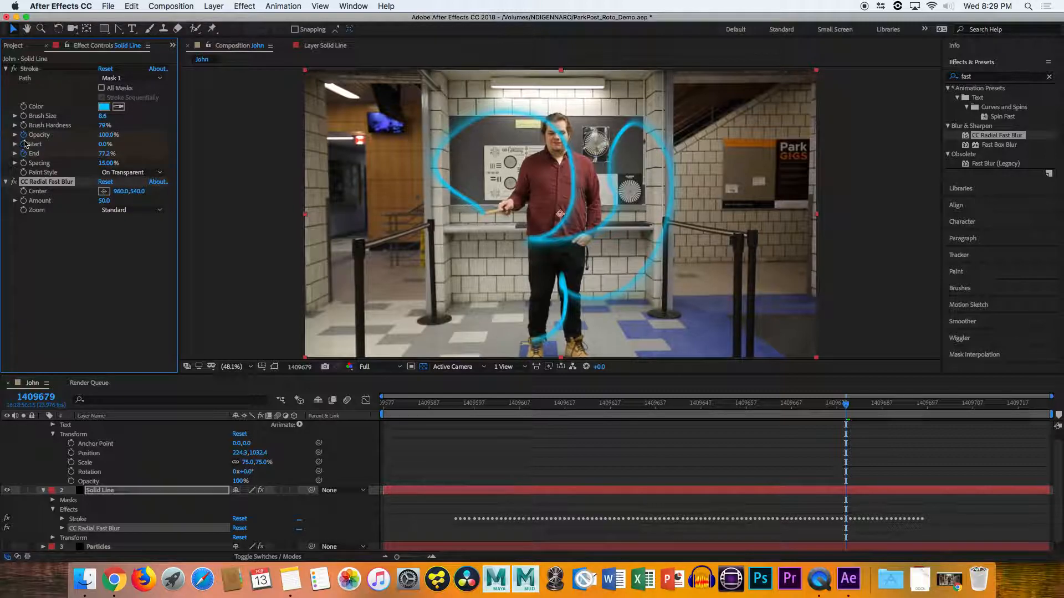
Set the new CC Radial Fast Blur's Amount to 13 and expand its Compositing Options to check Effect Opacity
{"action": "scroll", "coordinate": [132, 497], "scroll_direction": "down", "scroll_amount": 1}
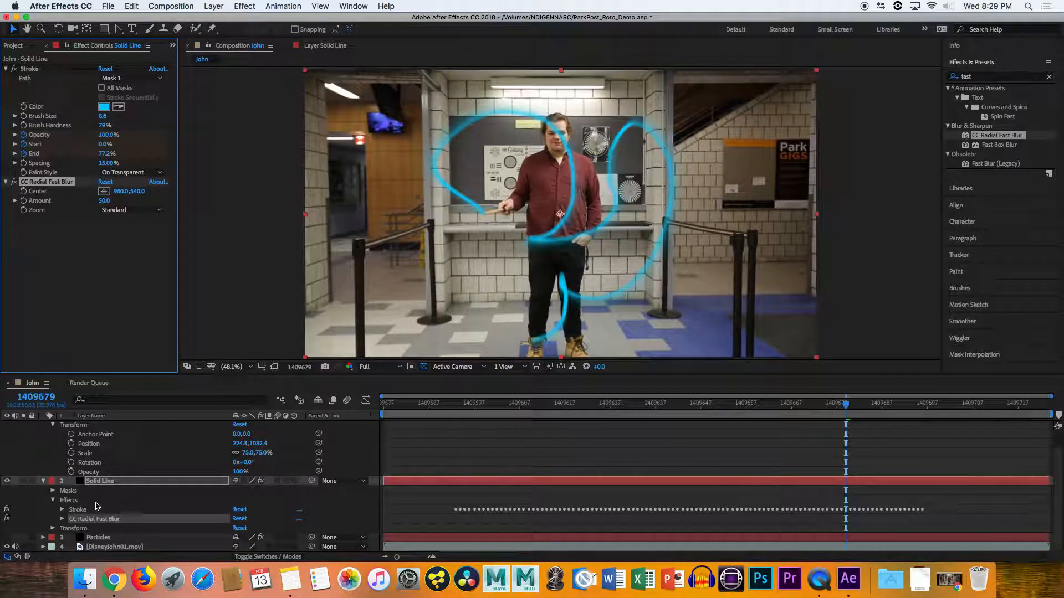
{"action": "left_click", "coordinate": [62, 518]}
{"action": "scroll", "coordinate": [64, 521], "scroll_direction": "down", "scroll_amount": 2}
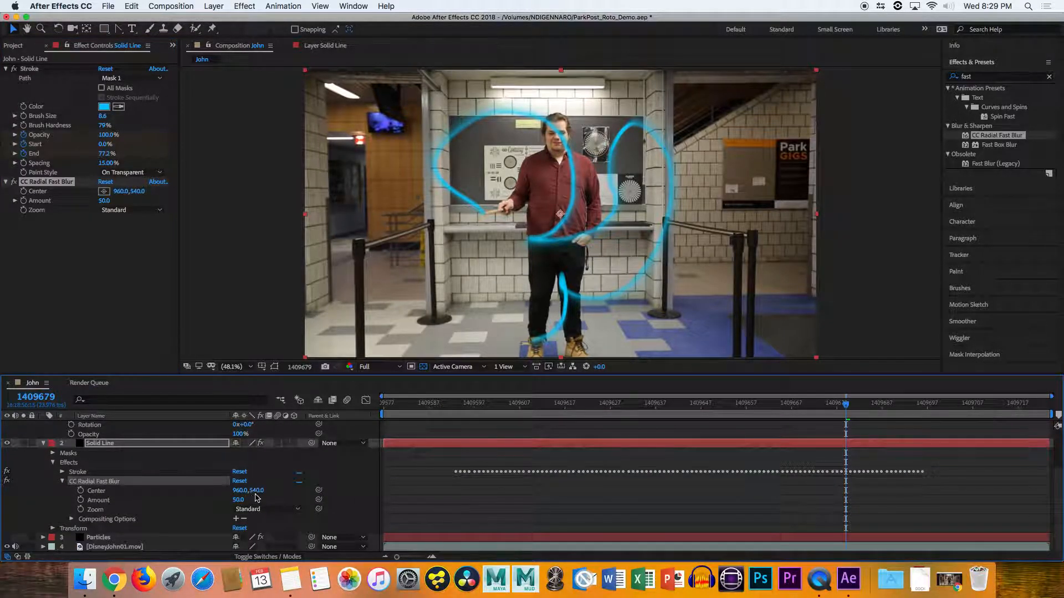
{"action": "left_click_drag", "start_coordinate": [238, 501], "coordinate": [220, 503]}
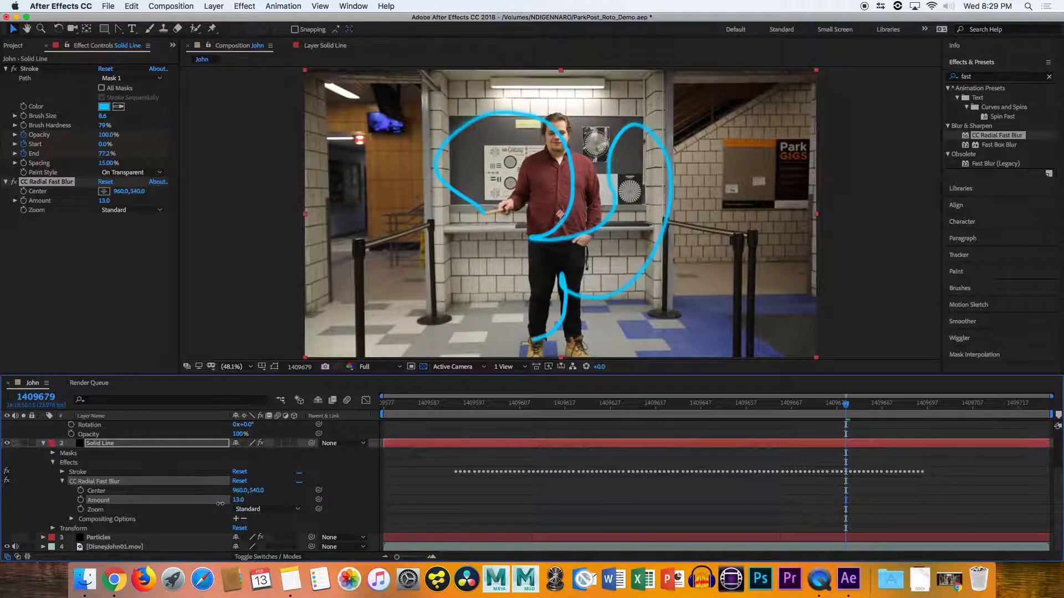
{"action": "left_click", "coordinate": [71, 519]}
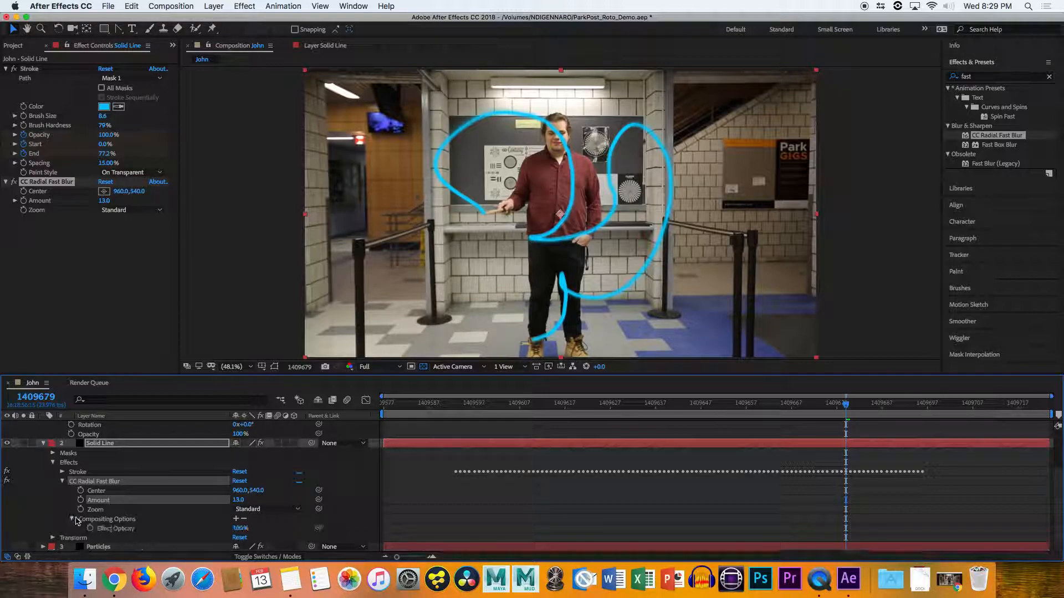
{"action": "scroll", "coordinate": [99, 507], "scroll_direction": "down", "scroll_amount": 1}
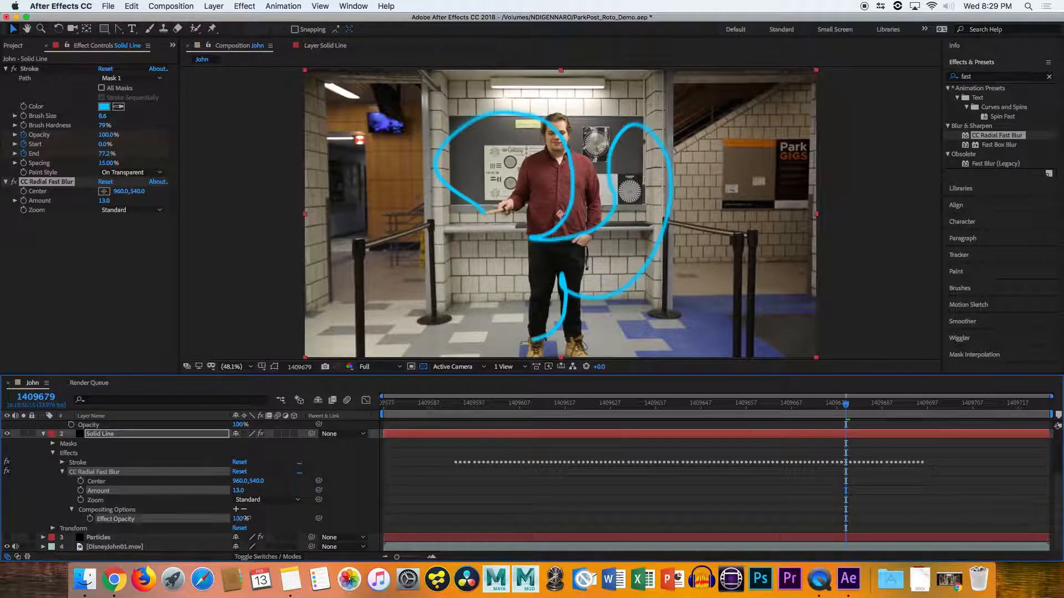
{"action": "left_click_drag", "start_coordinate": [183, 515], "coordinate": [302, 520]}
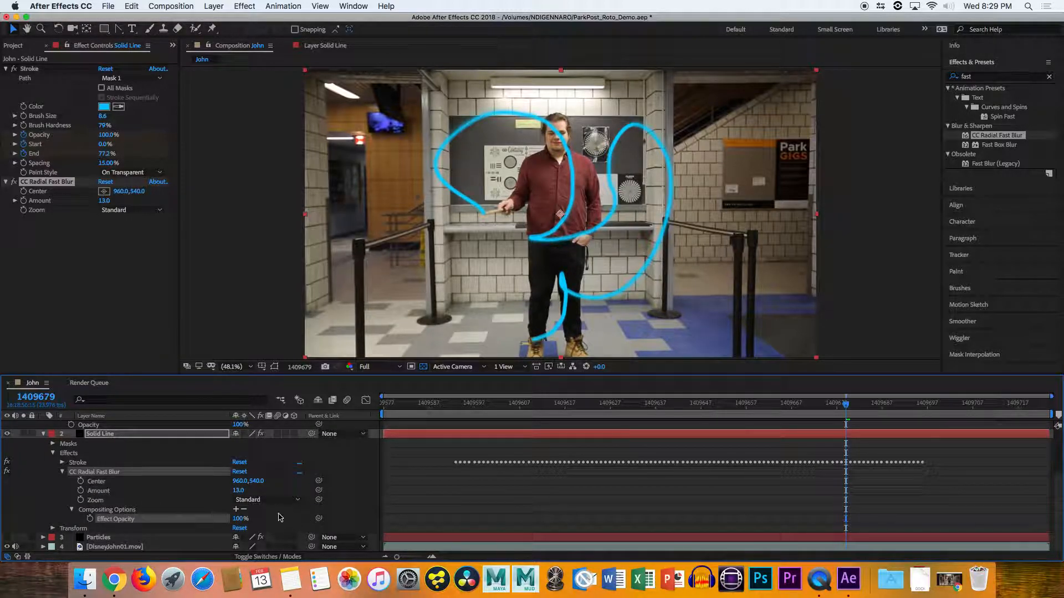
Undo the blur changes back to the original CC Radial Fast Blur and disable that effect on the Solid Line layer
{"action": "left_click", "coordinate": [119, 472]}
{"action": "key", "text": "Delete"}
{"action": "key", "text": "super+z"}
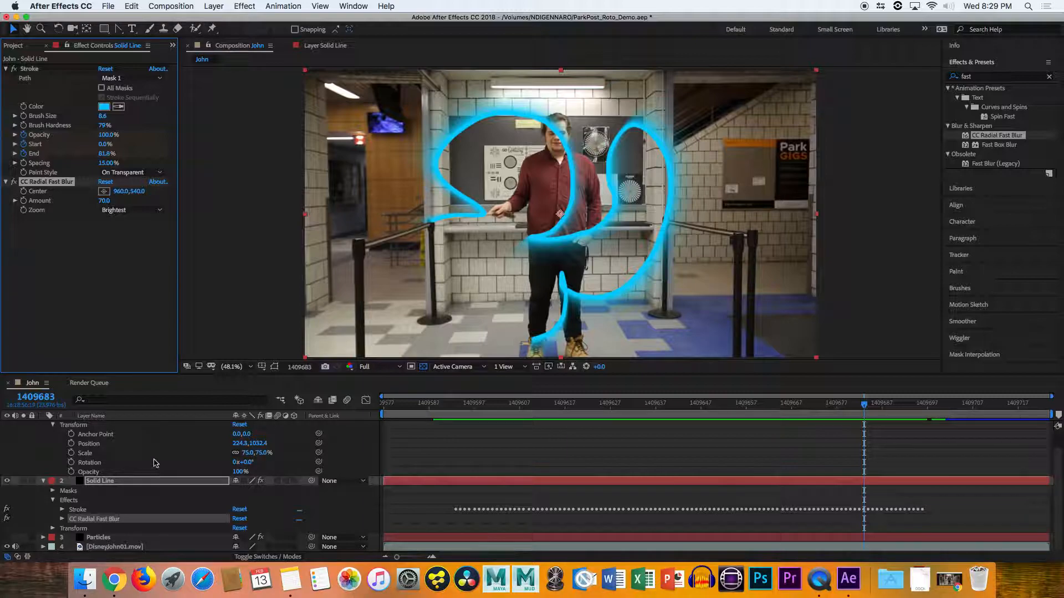
{"action": "left_click", "coordinate": [7, 518]}
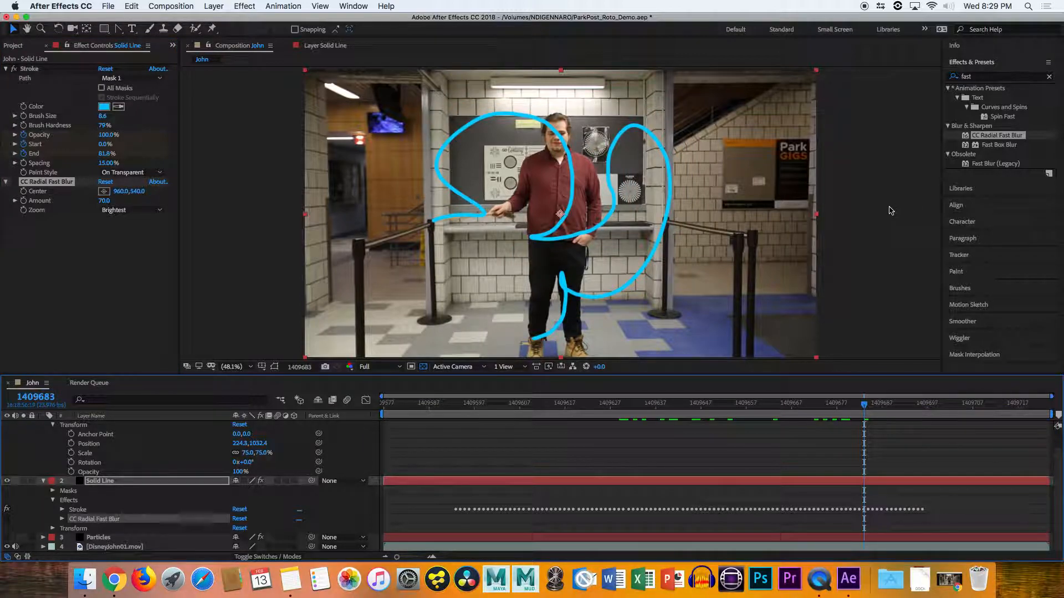
Find the Glow effect, apply it to the Solid Line layer, and collapse the CC Radial Fast Blur settings
{"action": "left_click", "coordinate": [997, 76]}
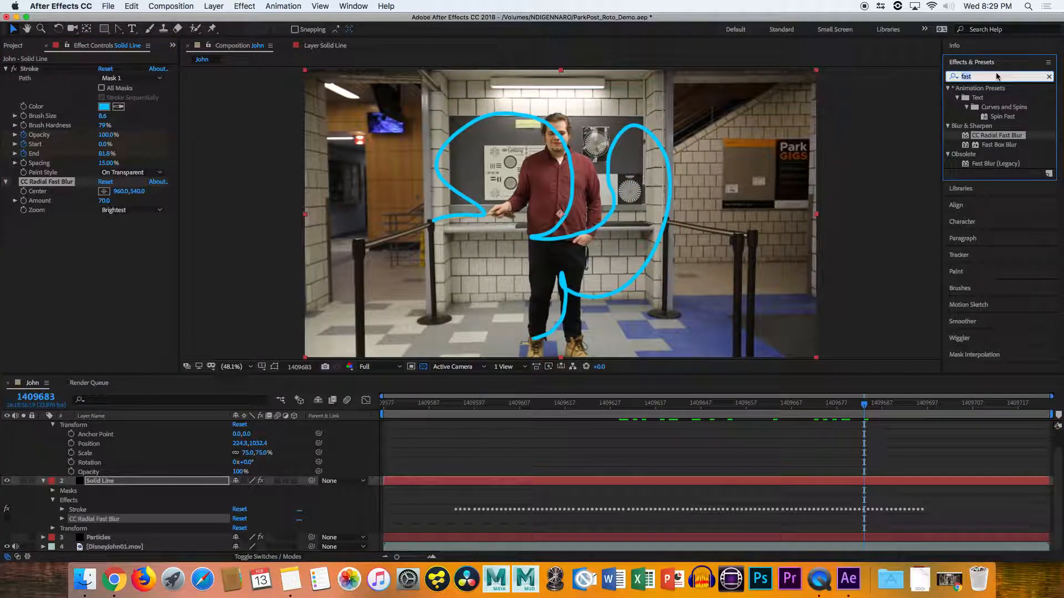
{"action": "type", "text": "glow"}
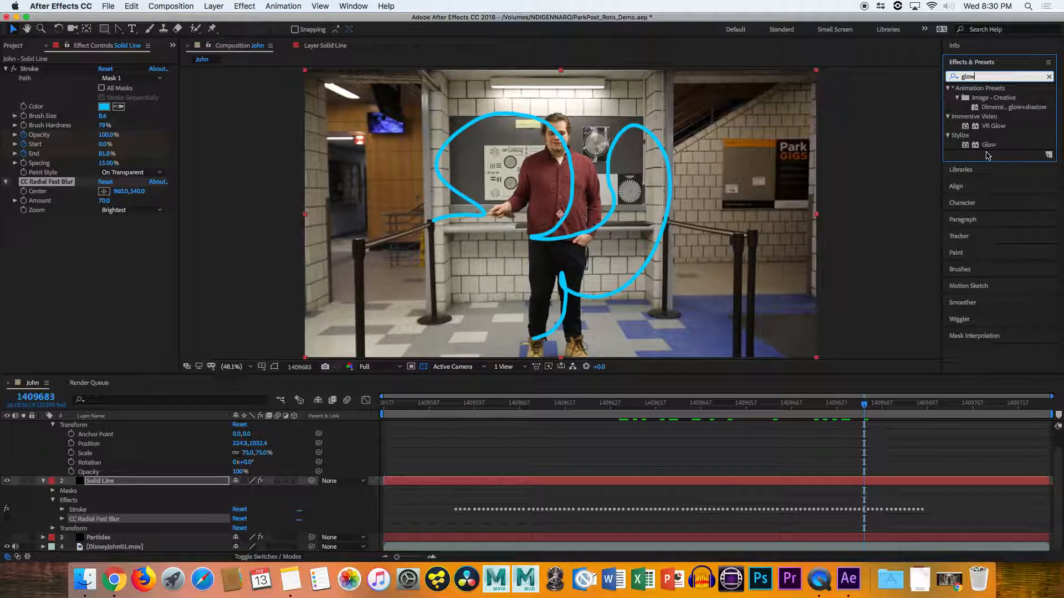
{"action": "left_click_drag", "start_coordinate": [991, 147], "coordinate": [151, 489]}
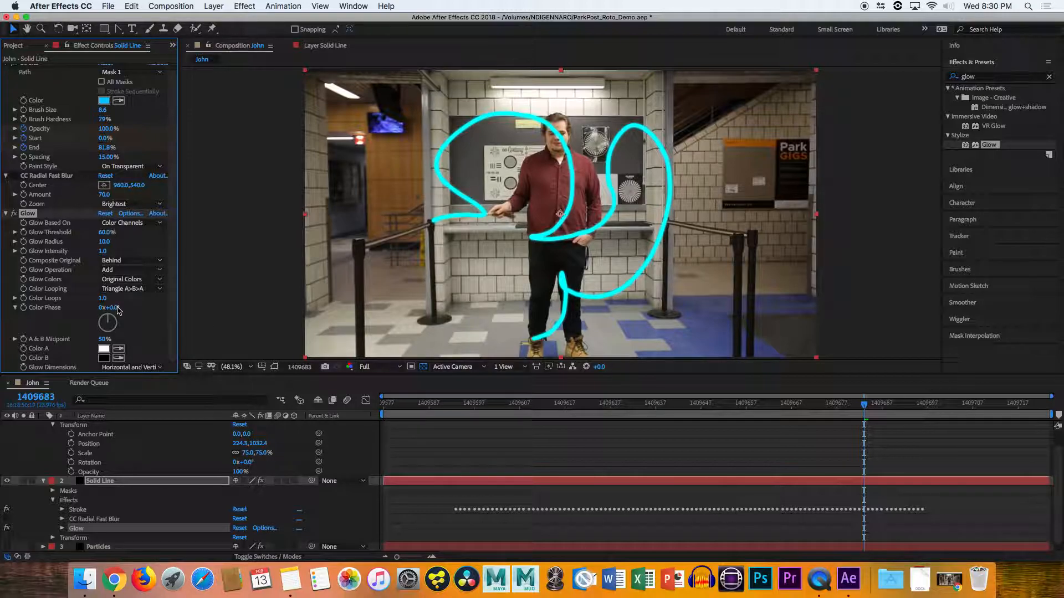
{"action": "left_click", "coordinate": [7, 177]}
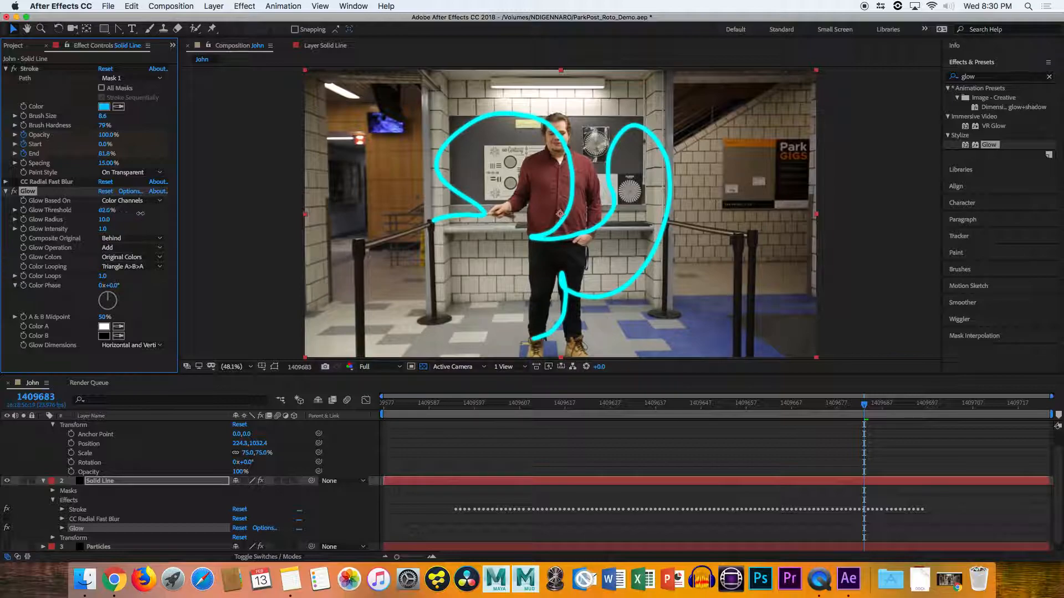
Set Glow Threshold to 76.9%, Glow Radius to 52, Glow Intensity to 1.3 and Color Phase to 105°
{"action": "left_click_drag", "start_coordinate": [141, 213], "coordinate": [133, 215]}
{"action": "left_click_drag", "start_coordinate": [114, 220], "coordinate": [118, 223]}
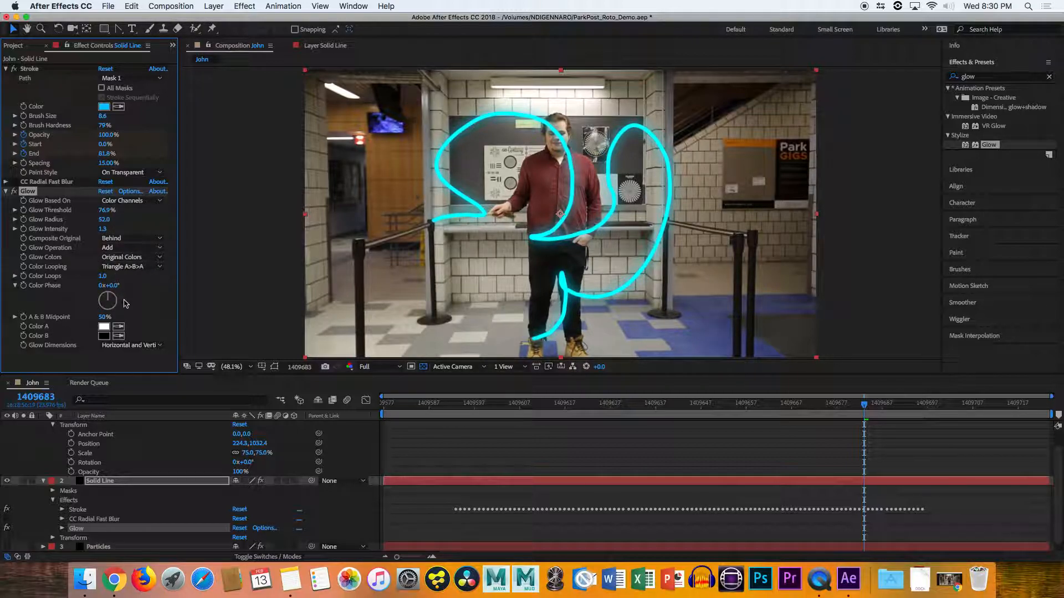
{"action": "left_click_drag", "start_coordinate": [114, 299], "coordinate": [122, 298]}
Add a Color Phase keyframe to the Solid Line's Glow effect at frame 1409593, where the stroke begins
{"action": "left_click", "coordinate": [453, 406]}
{"action": "left_click_drag", "start_coordinate": [453, 409], "coordinate": [457, 410]}
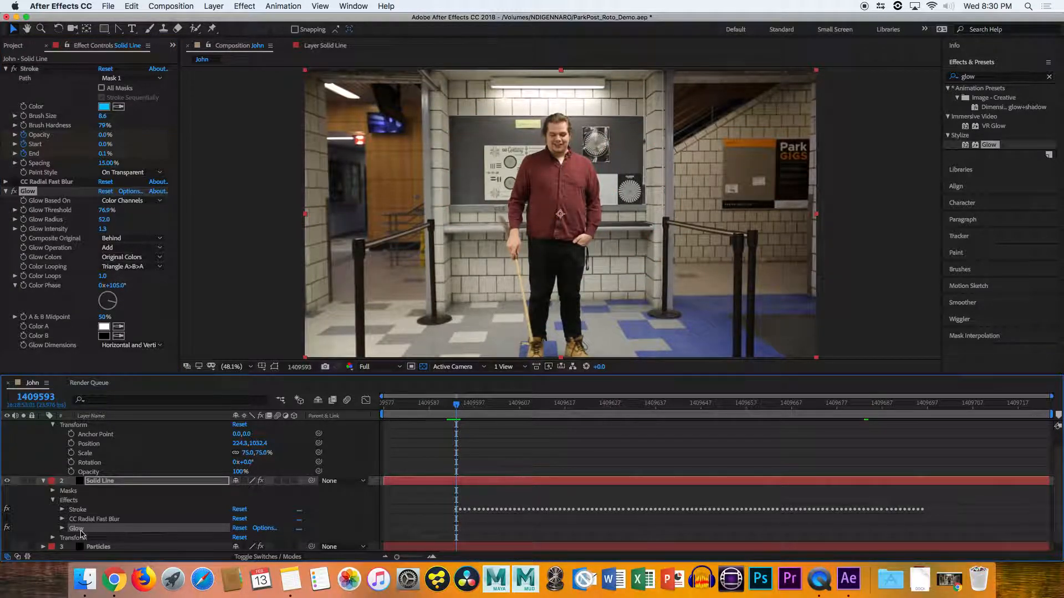
{"action": "left_click", "coordinate": [62, 528]}
{"action": "scroll", "coordinate": [74, 515], "scroll_direction": "down", "scroll_amount": 5}
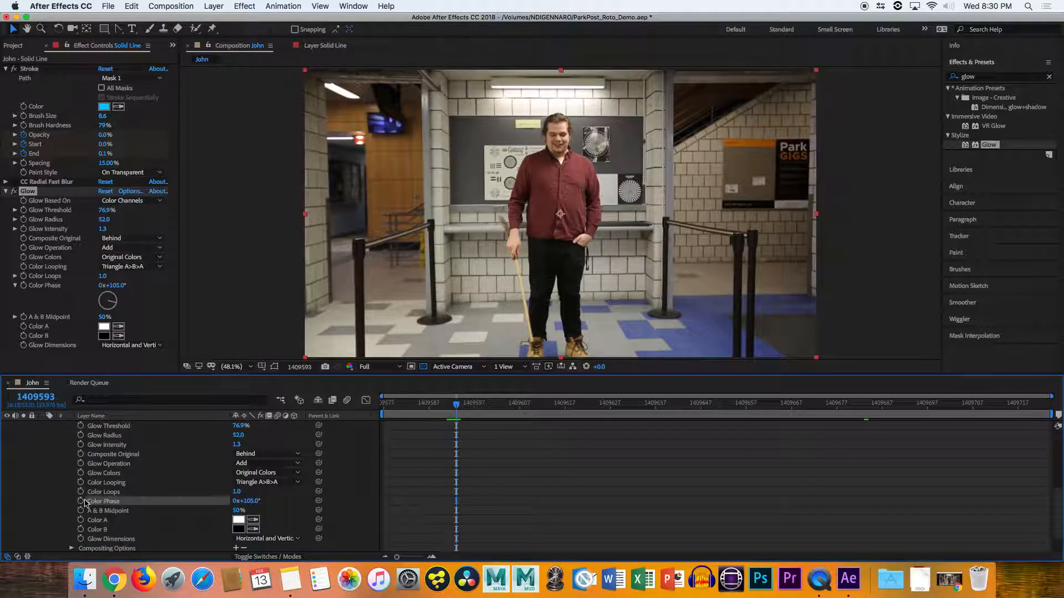
{"action": "left_click", "coordinate": [81, 502]}
Keyframe the Glow's Color Phase at 5x+105° on frame 1409695, near the end of the stroke
{"action": "mouse_move", "coordinate": [457, 409]}
{"action": "left_mouse_down"}
{"action": "mouse_move", "coordinate": [963, 424]}
{"action": "mouse_move", "coordinate": [921, 429]}
{"action": "left_mouse_up"}
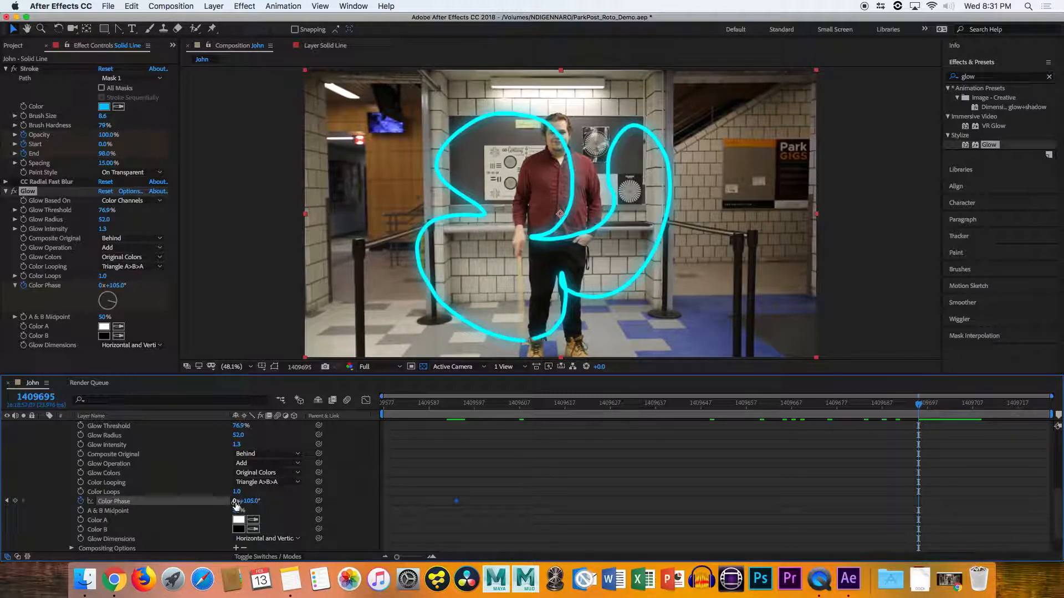
{"action": "left_click", "coordinate": [235, 502]}
{"action": "type", "text": "5"}
{"action": "key", "text": "Return"}
Scrub through the Glow's Color Phase animation and preview it from the start of the stroke at frame 1409593
{"action": "mouse_move", "coordinate": [582, 408]}
{"action": "left_mouse_down"}
{"action": "mouse_move", "coordinate": [520, 416]}
{"action": "mouse_move", "coordinate": [917, 426]}
{"action": "left_mouse_up"}
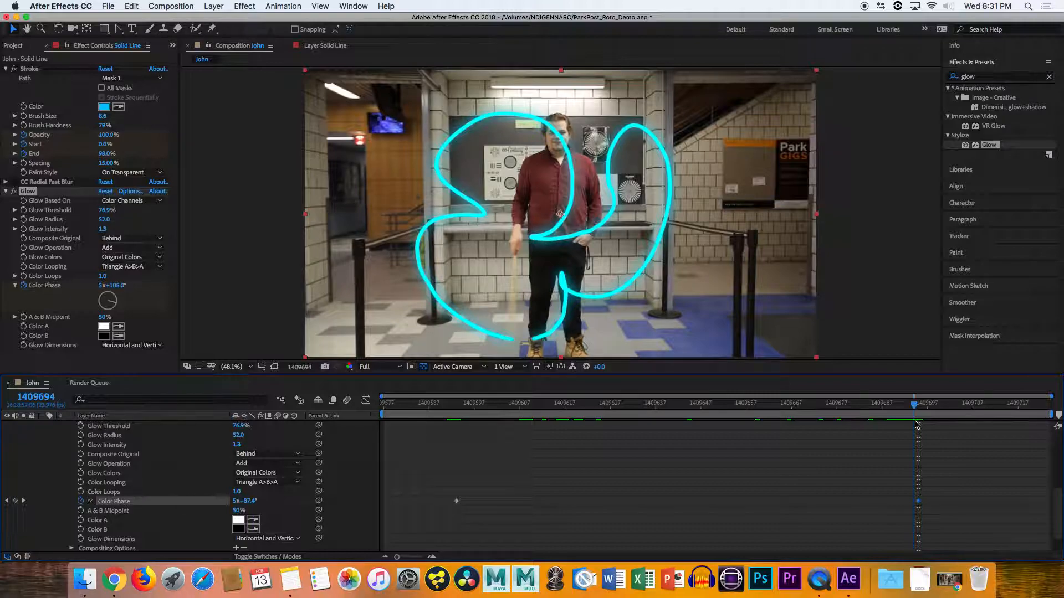
{"action": "mouse_move", "coordinate": [917, 425]}
{"action": "left_mouse_down"}
{"action": "mouse_move", "coordinate": [438, 448]}
{"action": "mouse_move", "coordinate": [454, 453]}
{"action": "left_mouse_up"}
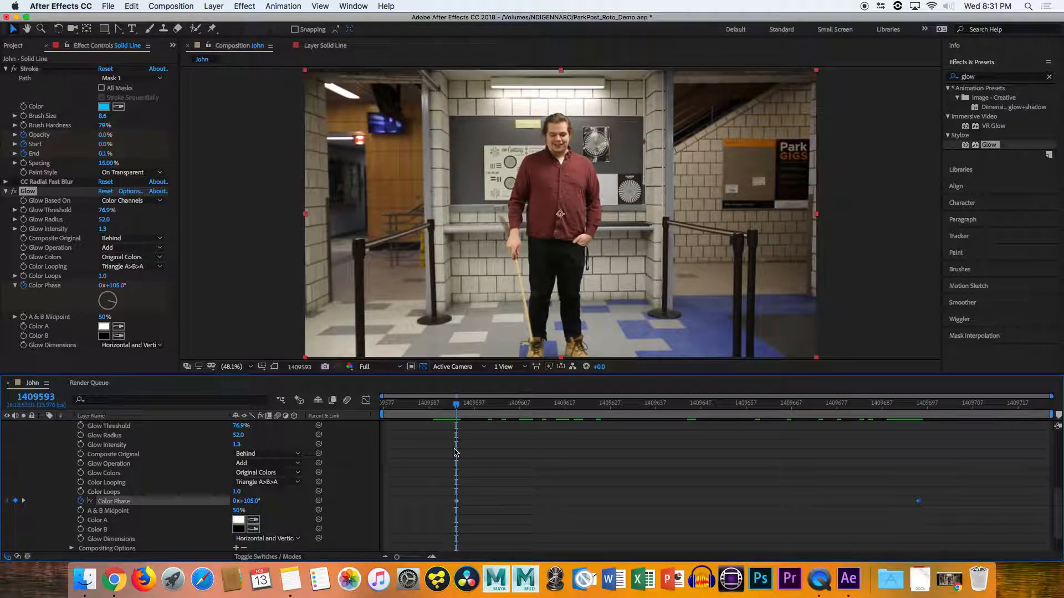
{"action": "key", "text": "space"}
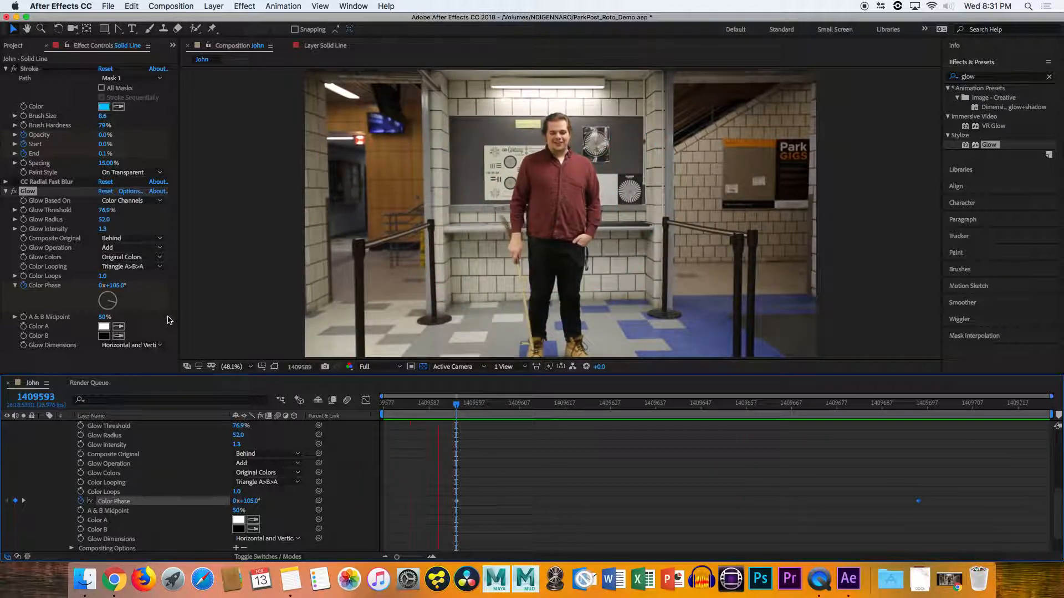
Set the Glow's Color Phase to 1x+153° at frame 1409593 and preview the animated line
{"action": "scroll", "coordinate": [16, 550], "scroll_direction": "down", "scroll_amount": 3}
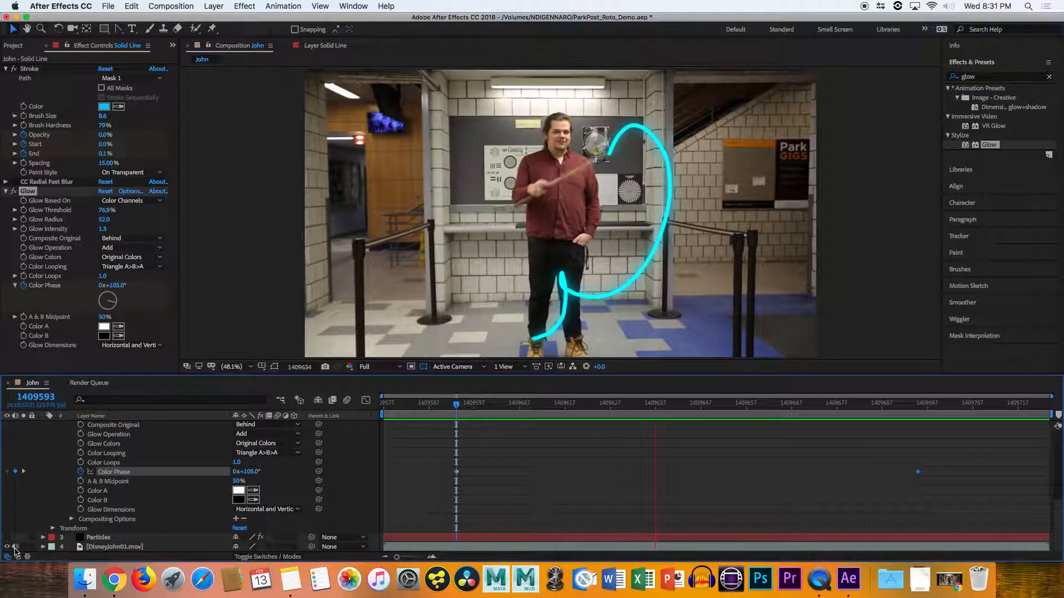
{"action": "scroll", "coordinate": [274, 454], "scroll_direction": "up", "scroll_amount": 10}
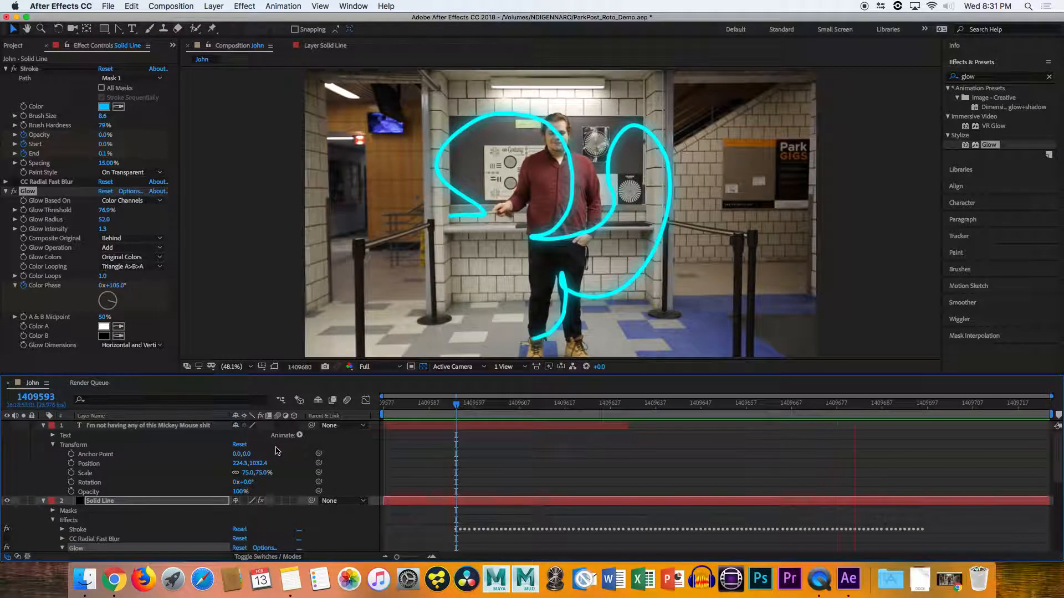
{"action": "scroll", "coordinate": [305, 440], "scroll_direction": "down", "scroll_amount": 8}
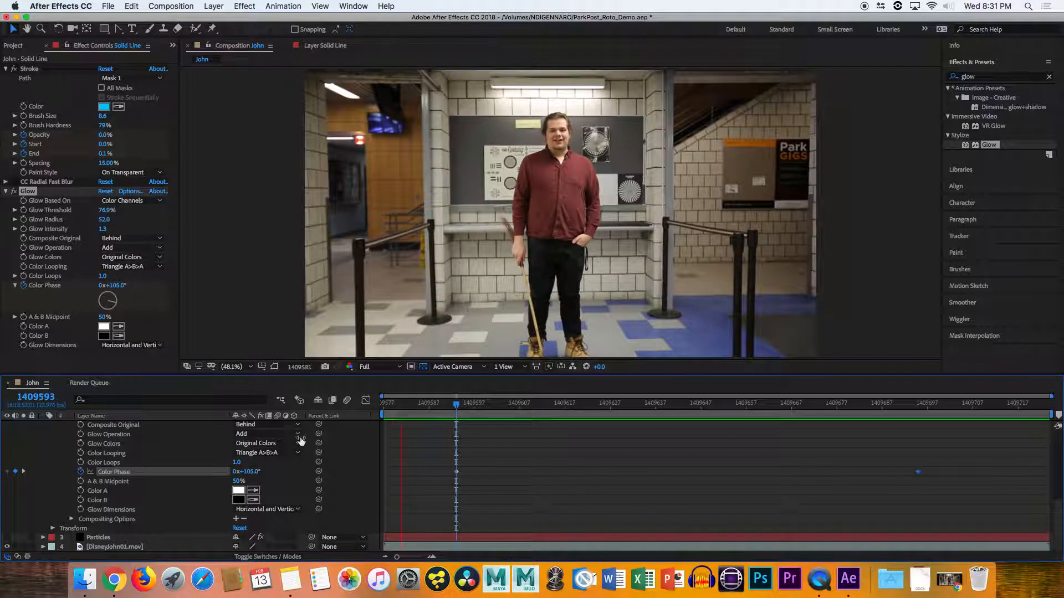
{"action": "left_click_drag", "start_coordinate": [111, 301], "coordinate": [137, 358]}
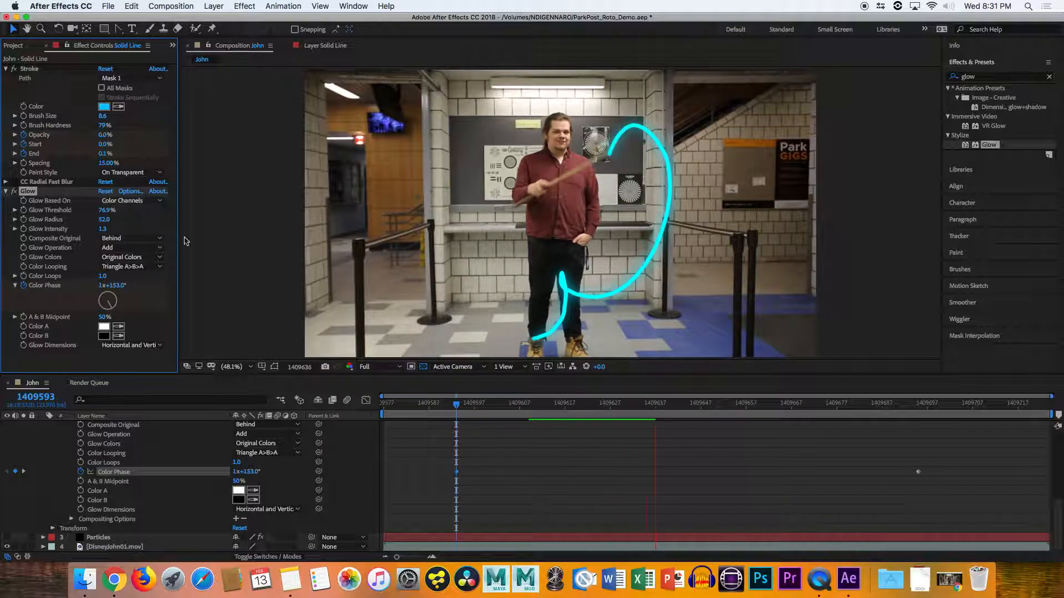
{"action": "key", "text": "space"}
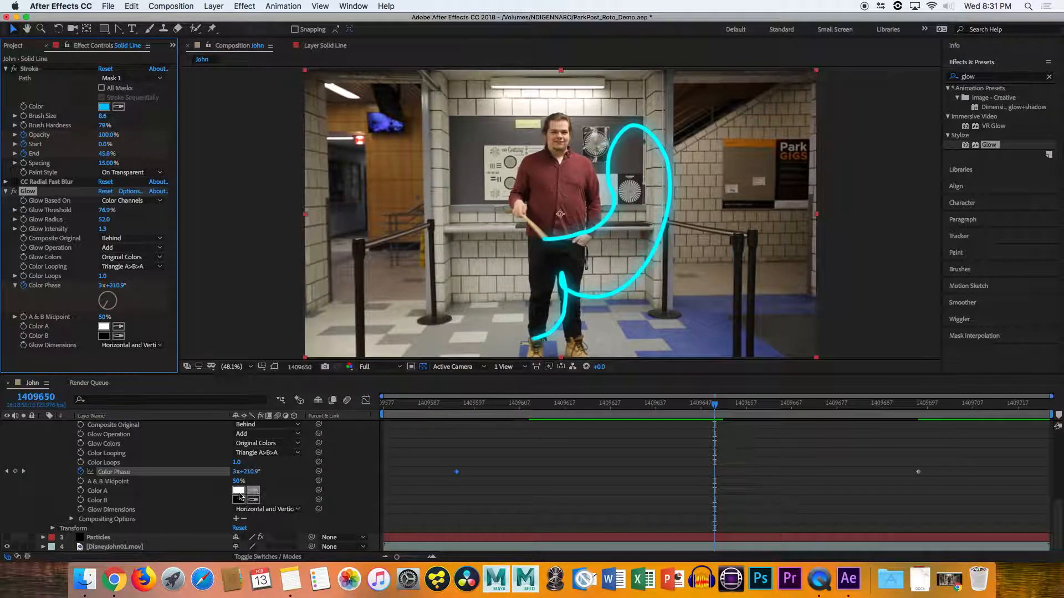
Delete the Glow effect from the Solid Line layer and save the project
{"action": "scroll", "coordinate": [160, 491], "scroll_direction": "up", "scroll_amount": 8}
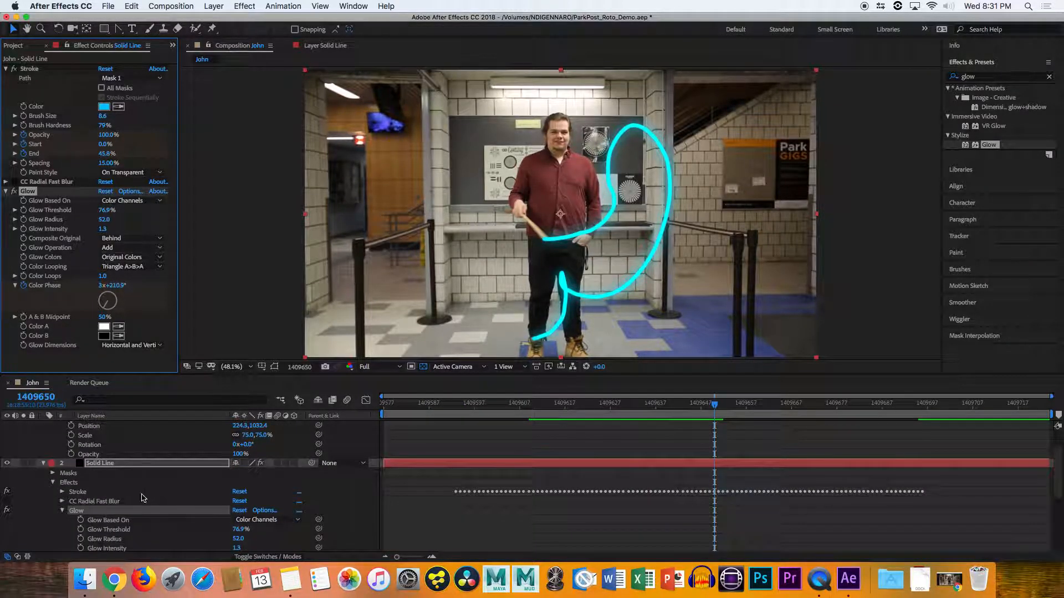
{"action": "key", "text": "Delete"}
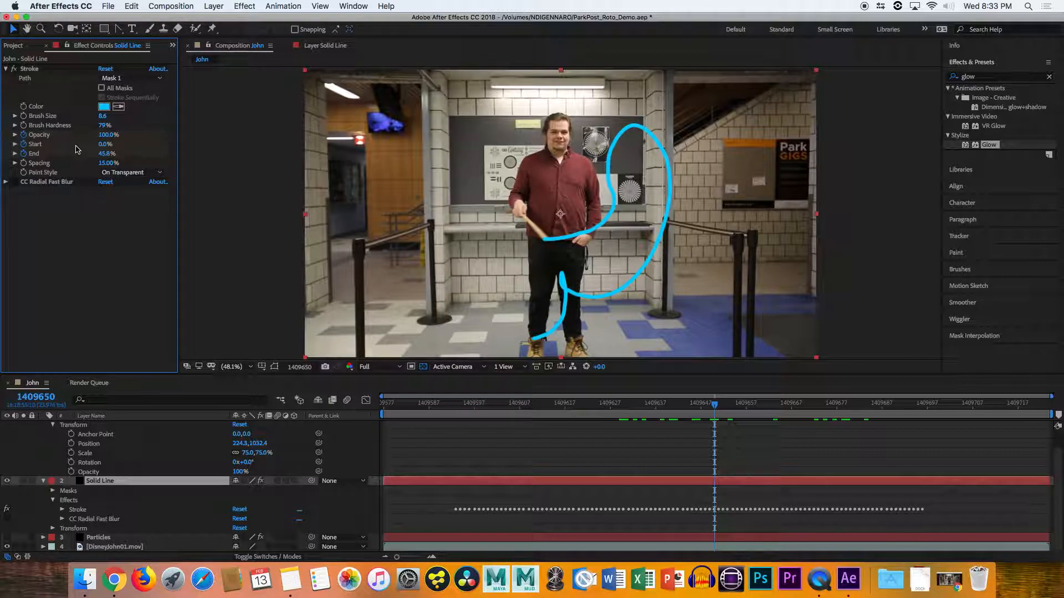
{"action": "left_click", "coordinate": [7, 16]}
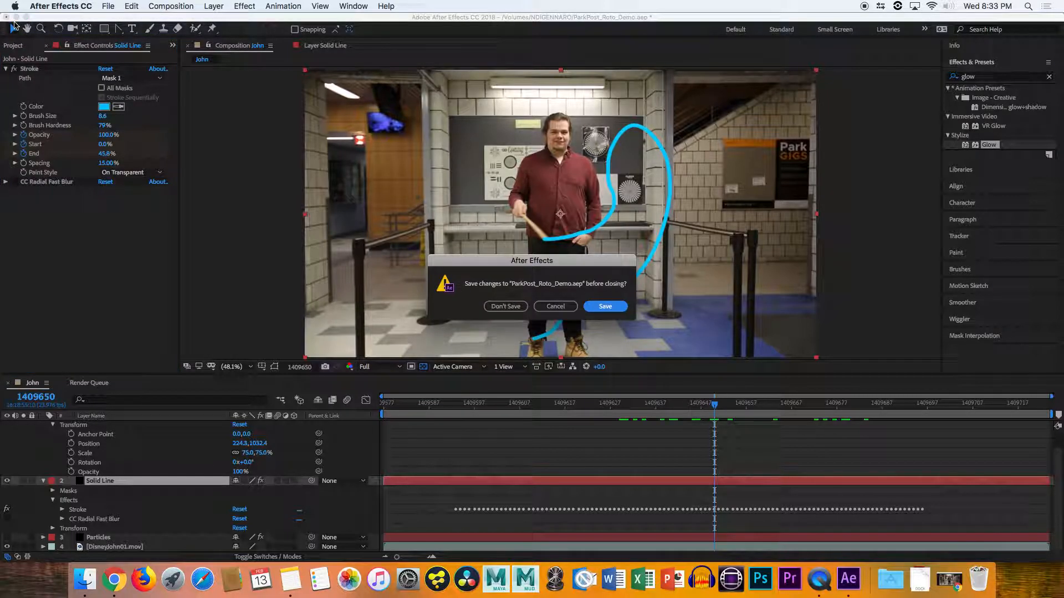
{"action": "left_click", "coordinate": [554, 306]}
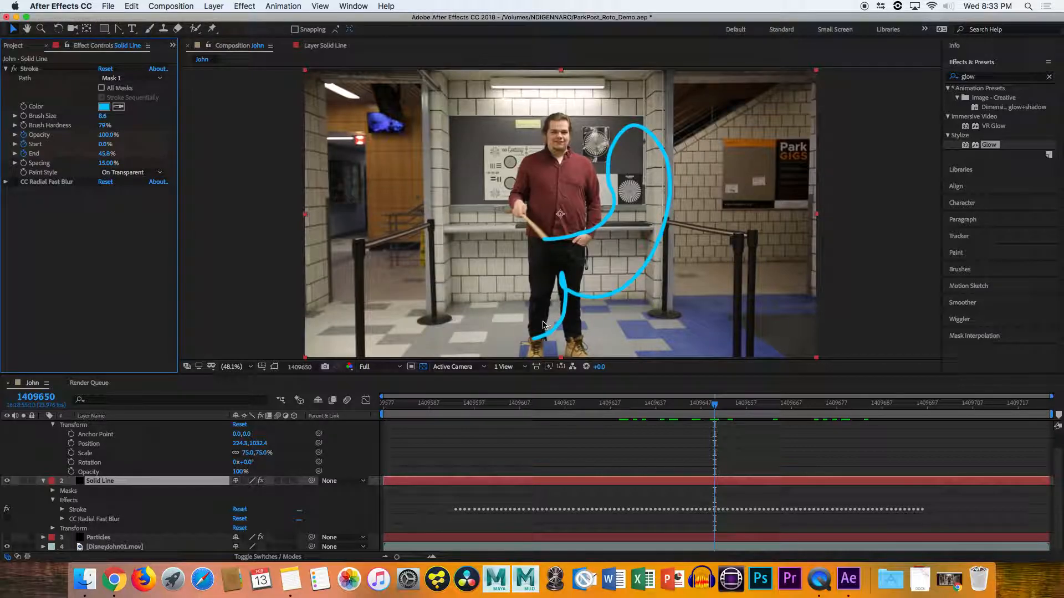
{"action": "key", "text": "super+s"}
Quit After Effects and open the ParkPost_Roto_Demo_Brush.aep project from the external drive's folder
{"action": "key", "text": "super+q"}
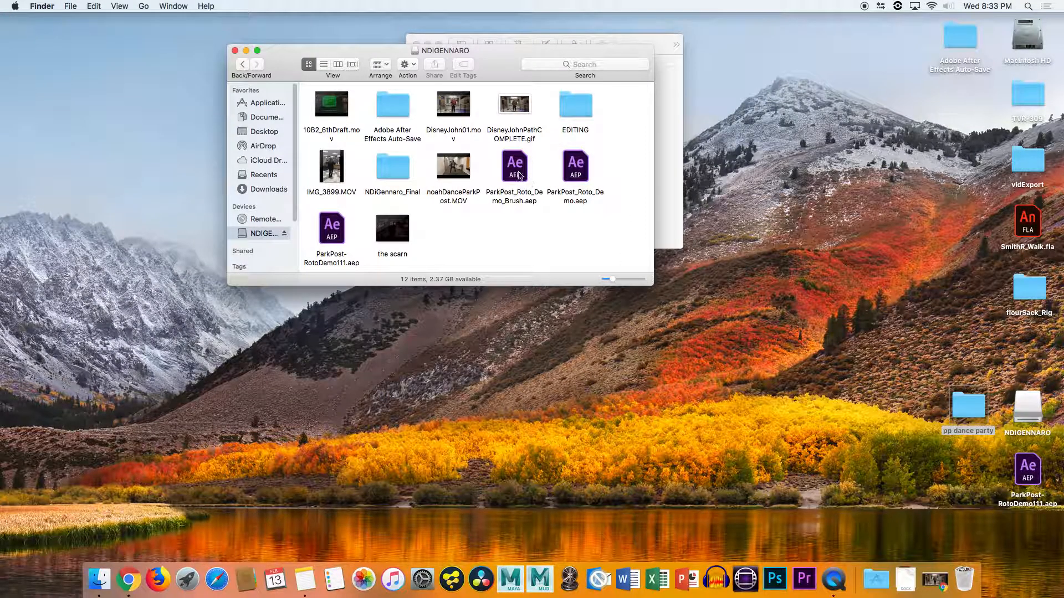
{"action": "left_click", "coordinate": [526, 201]}
{"action": "double_click", "coordinate": [525, 201]}
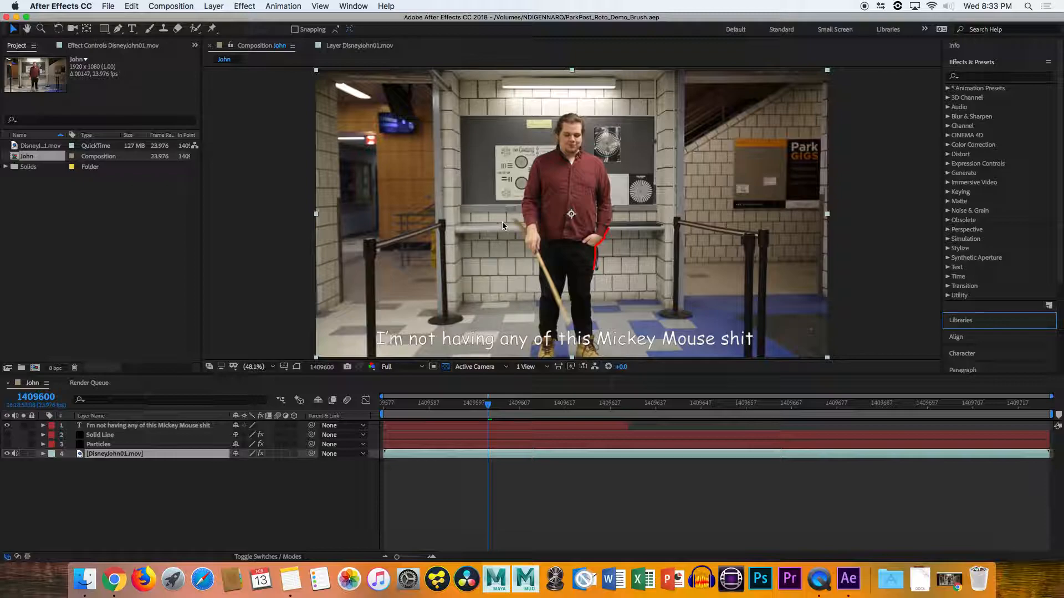
Hide the text layer and preview the John composition full screen from frame 1409577
{"action": "left_click_drag", "start_coordinate": [456, 402], "coordinate": [380, 408]}
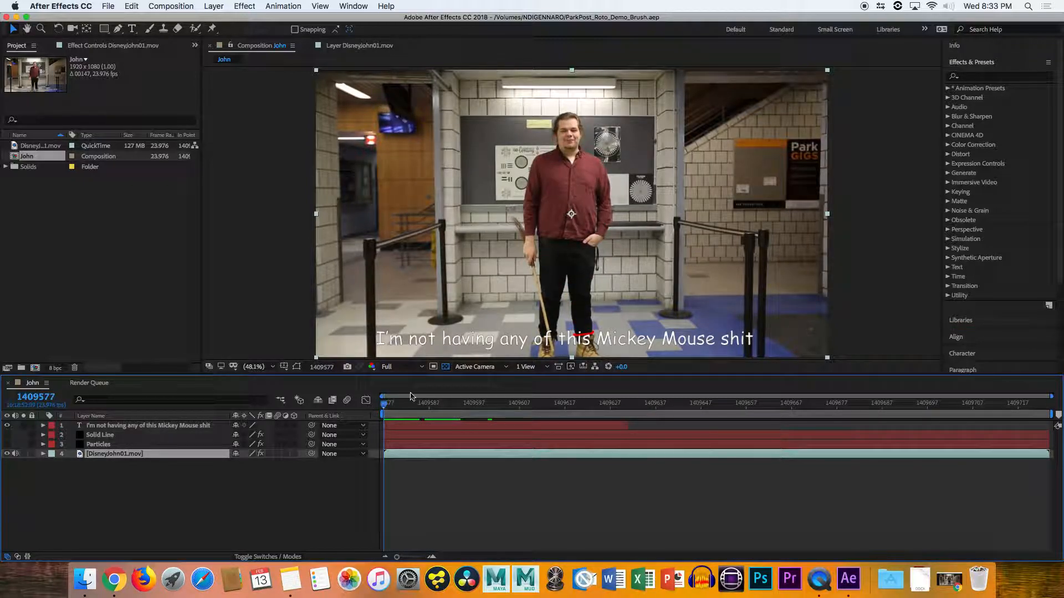
{"action": "left_click", "coordinate": [6, 425]}
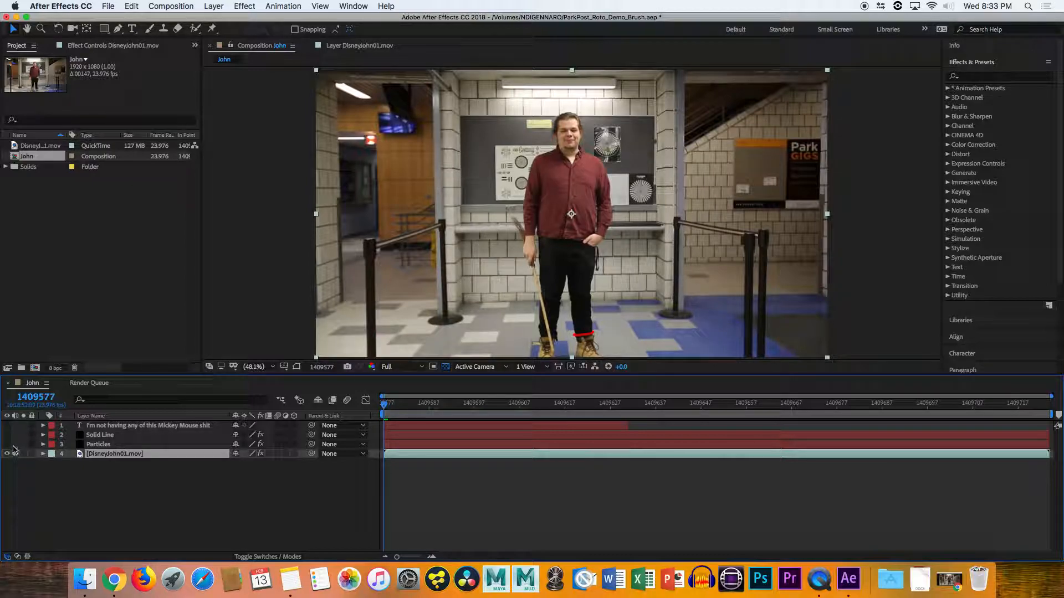
{"action": "key", "text": "grave"}
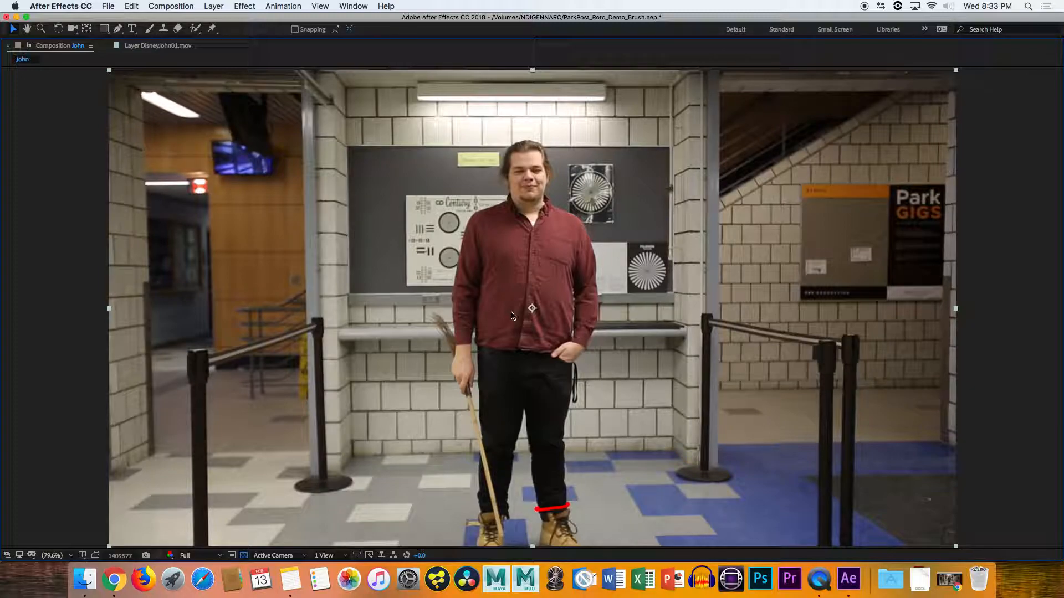
{"action": "key", "text": "space"}
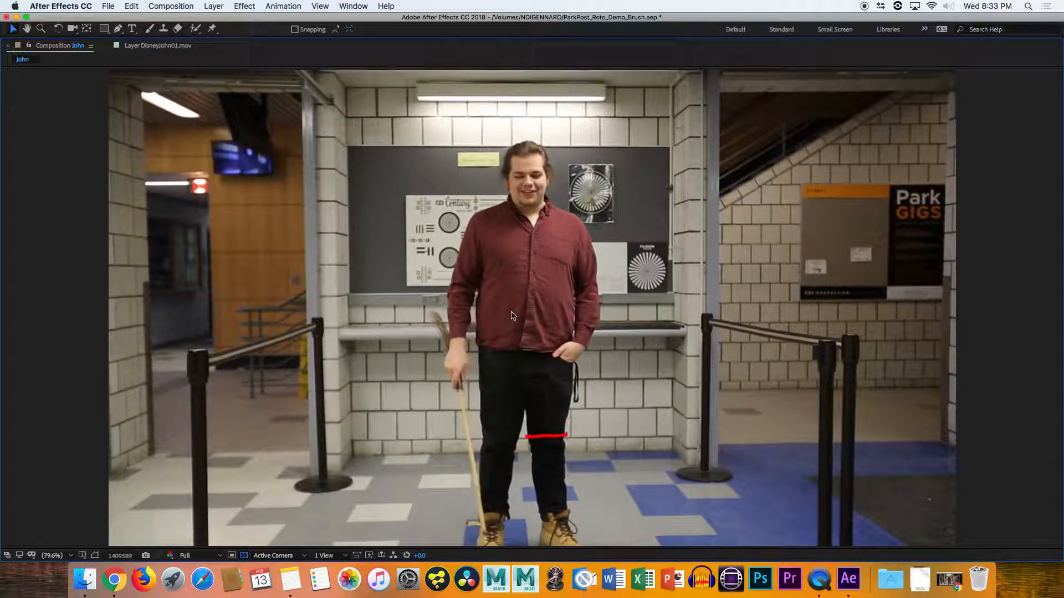
{"action": "key", "text": "space"}
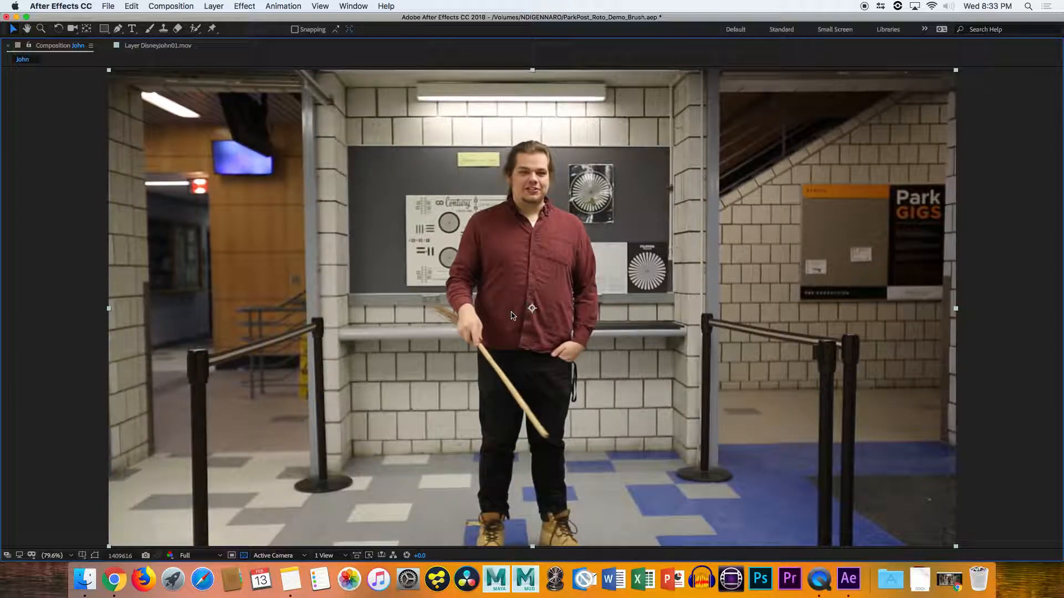
{"action": "key", "text": "grave"}
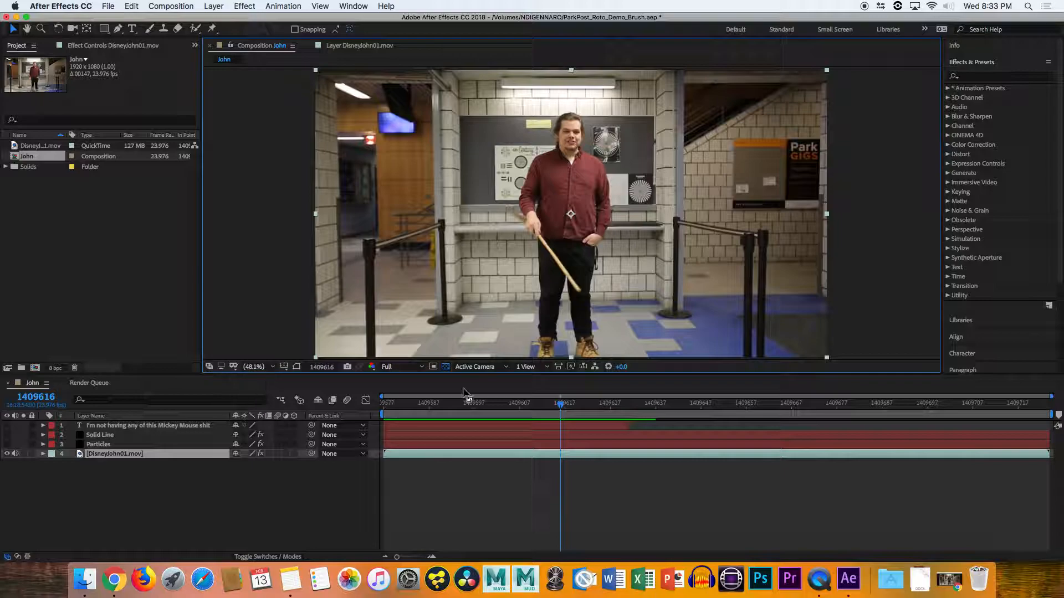
Replay the John composition from its first frame in an enlarged viewer to examine the red brush line
{"action": "left_click_drag", "start_coordinate": [432, 405], "coordinate": [368, 406]}
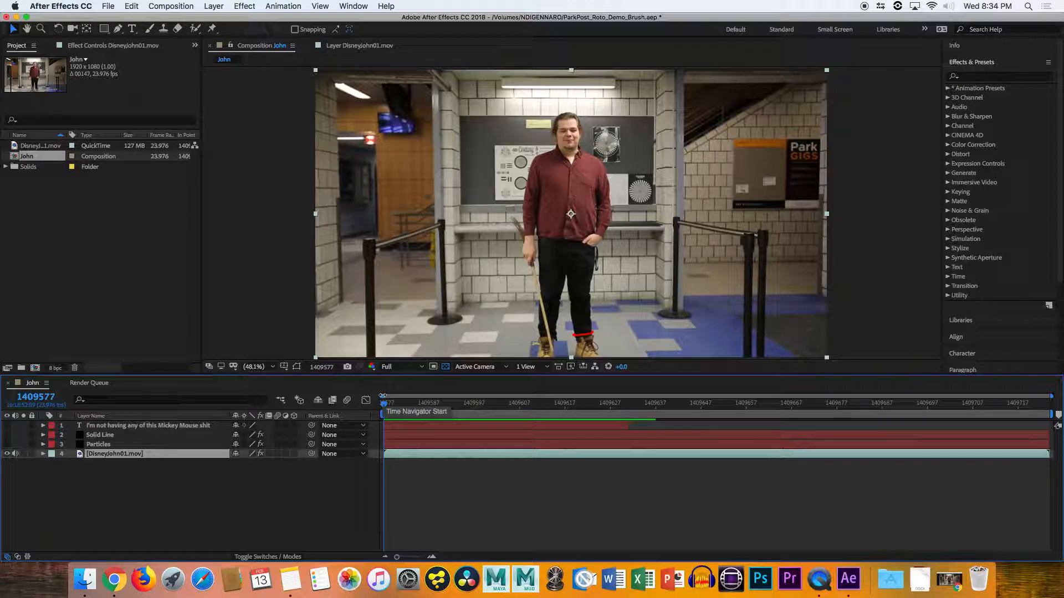
{"action": "left_click", "coordinate": [270, 199]}
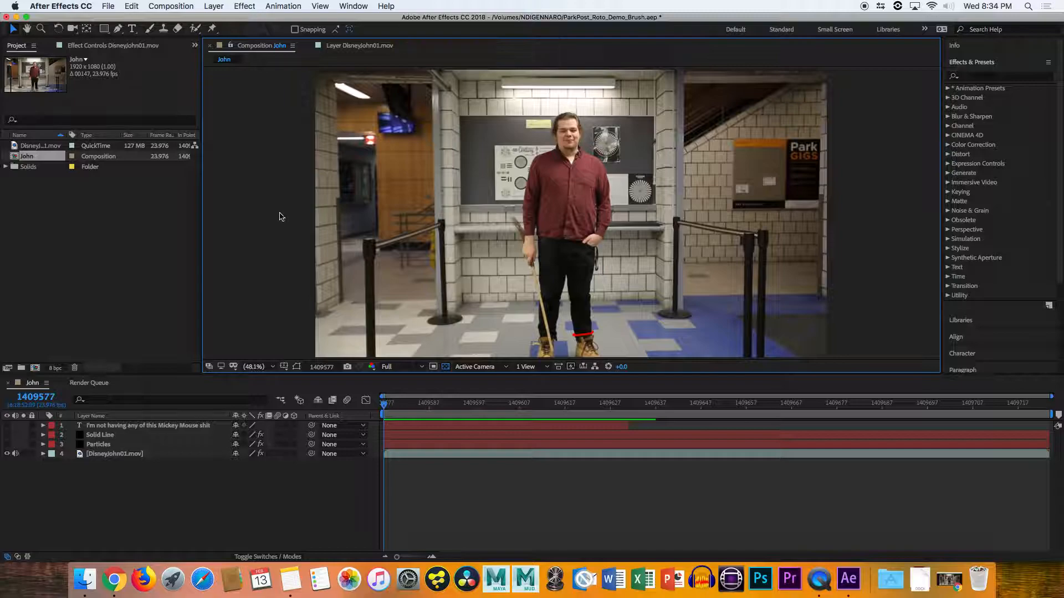
{"action": "key", "text": "grave"}
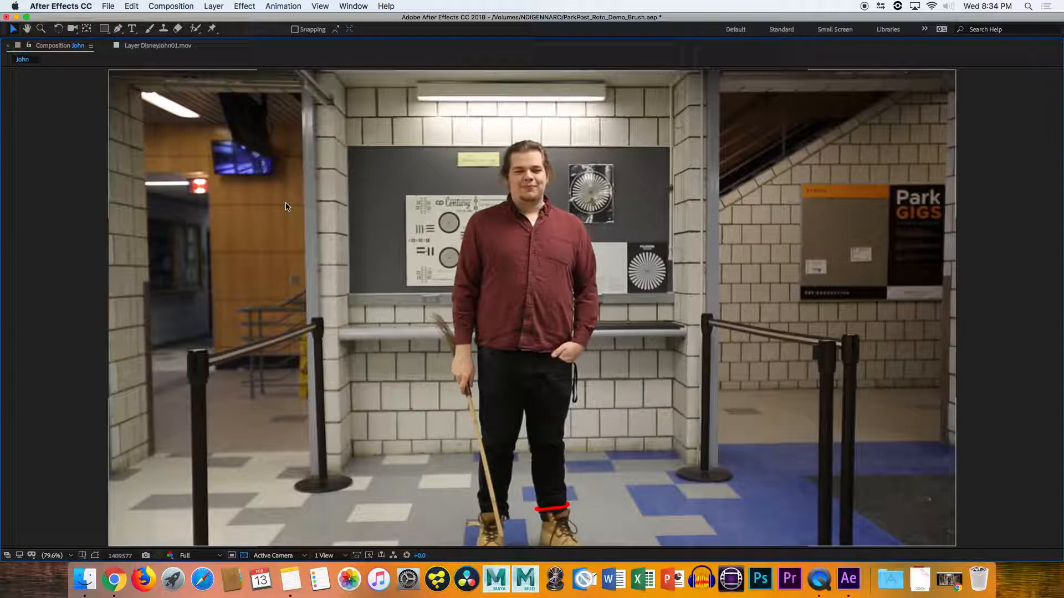
{"action": "key", "text": "space"}
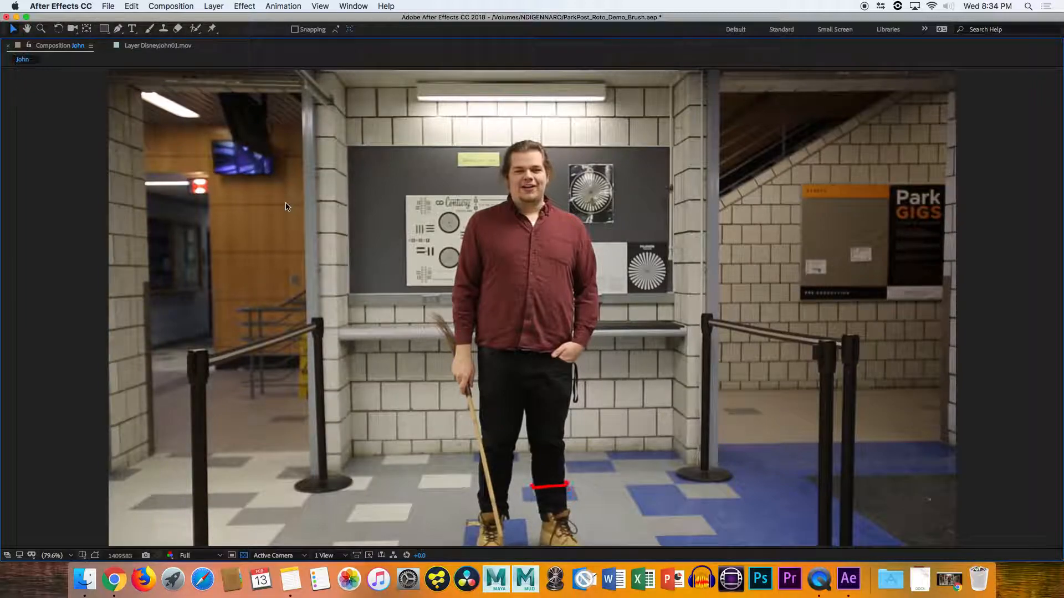
{"action": "key", "text": "space"}
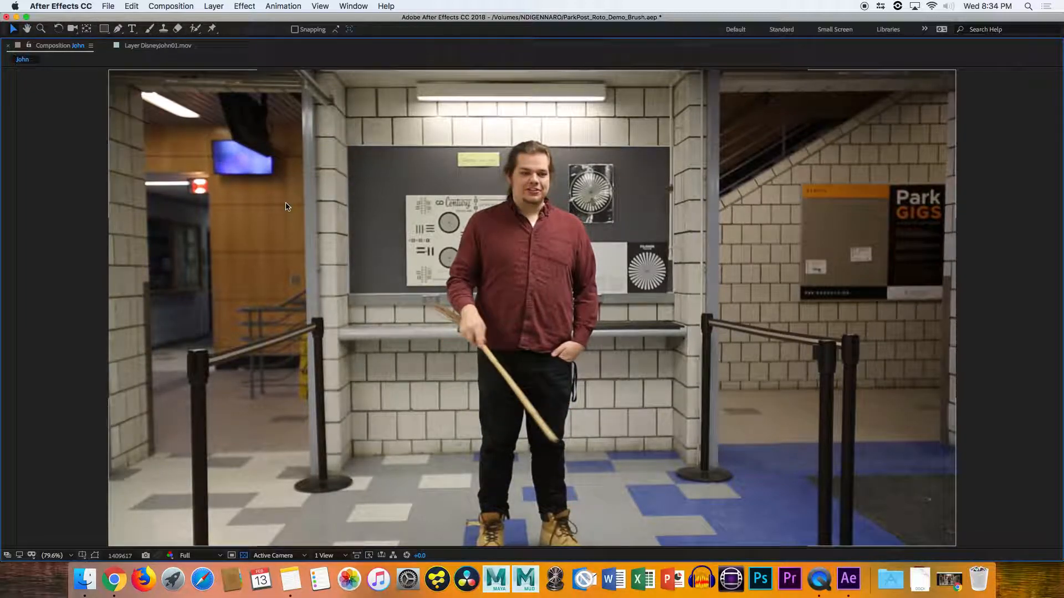
{"action": "key", "text": "grave"}
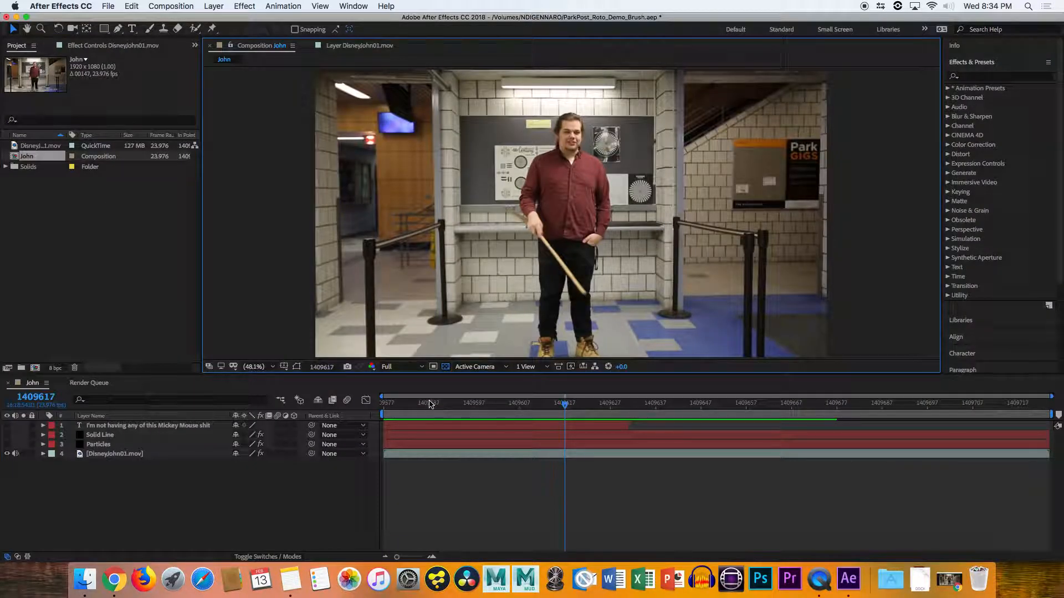
Preview the red brush line repeatedly from frame 1409577 in the normal workspace layout
{"action": "left_click_drag", "start_coordinate": [430, 408], "coordinate": [375, 408]}
{"action": "key", "text": "space"}
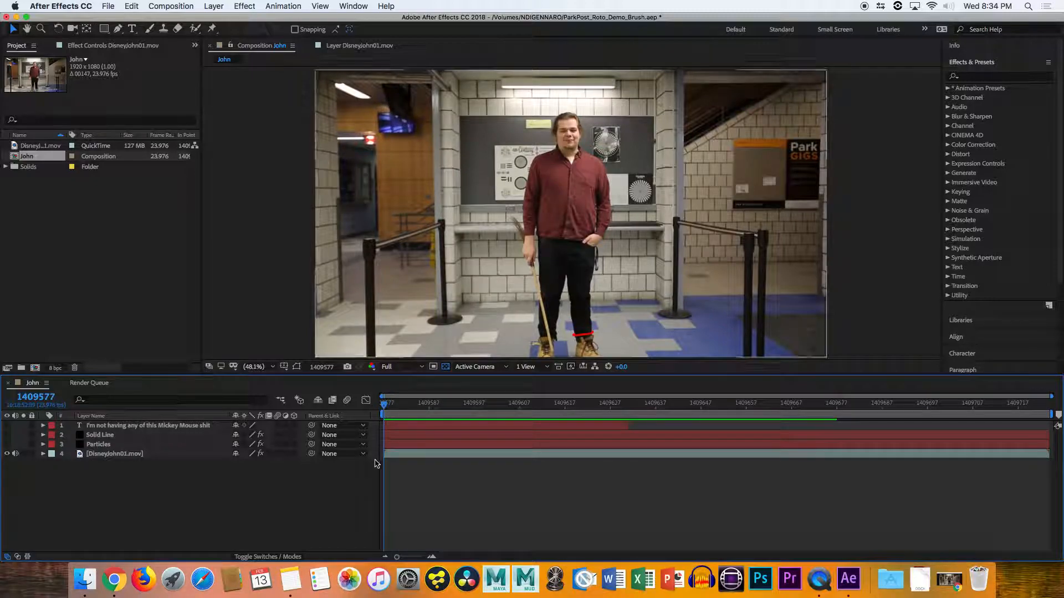
{"action": "key", "text": "space"}
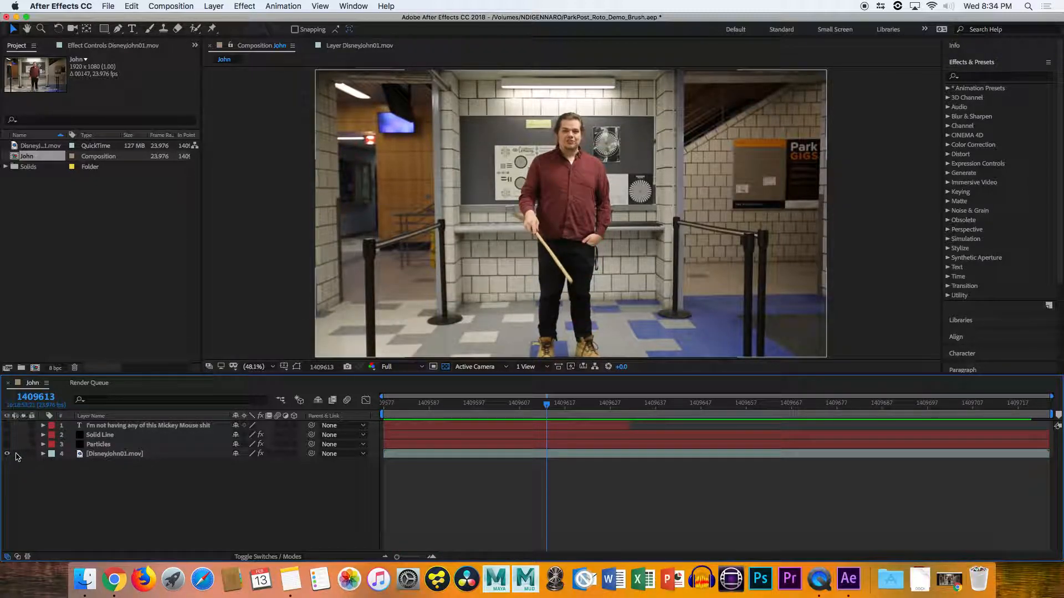
{"action": "key", "text": "Home"}
{"action": "key", "text": "space"}
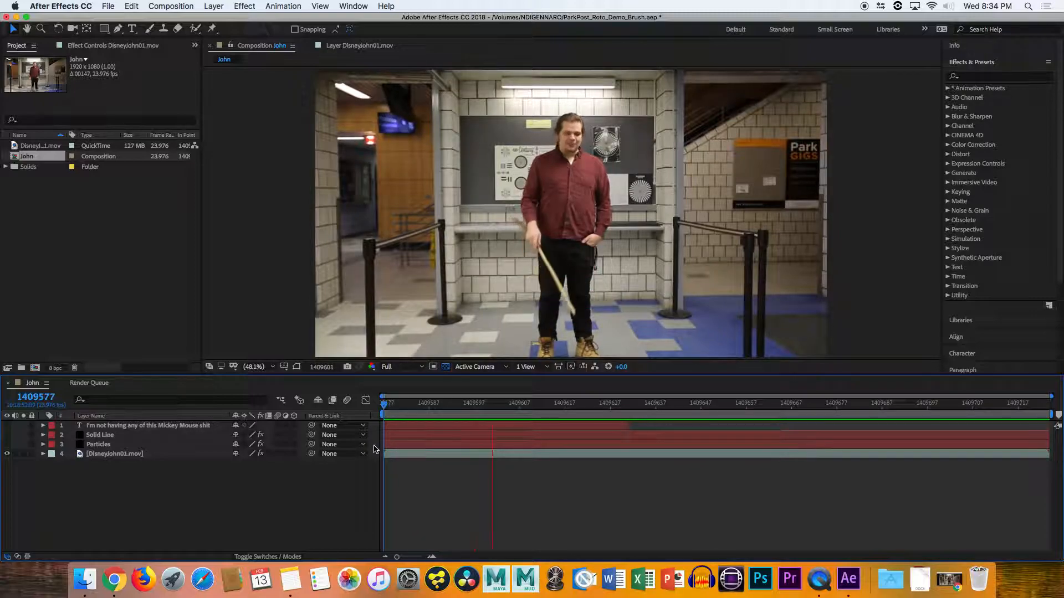
{"action": "key", "text": "space"}
{"action": "left_click_drag", "start_coordinate": [408, 402], "coordinate": [374, 456]}
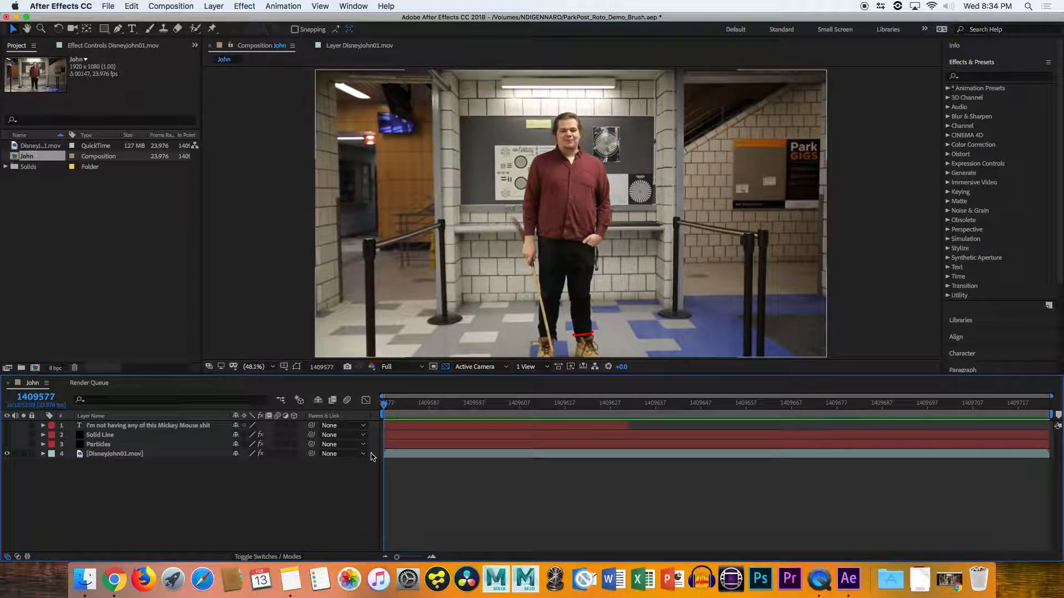
{"action": "key", "text": "space"}
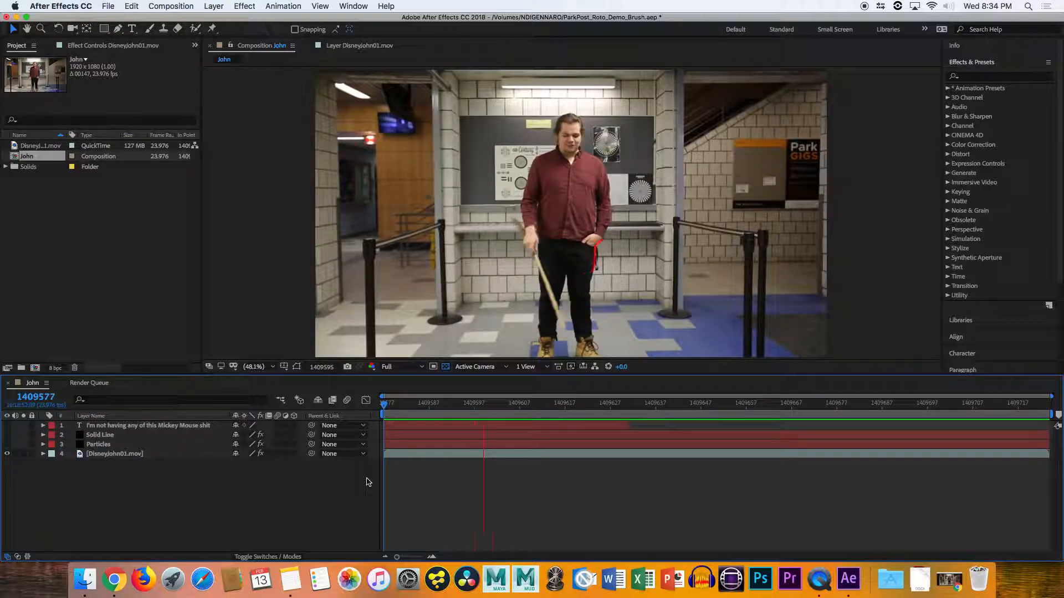
{"action": "key", "text": "space"}
Scrub from the composition's start to frame 1409601, comparing it with frame 1409600 to check where the red brush line ends
{"action": "left_click_drag", "start_coordinate": [396, 411], "coordinate": [380, 392]}
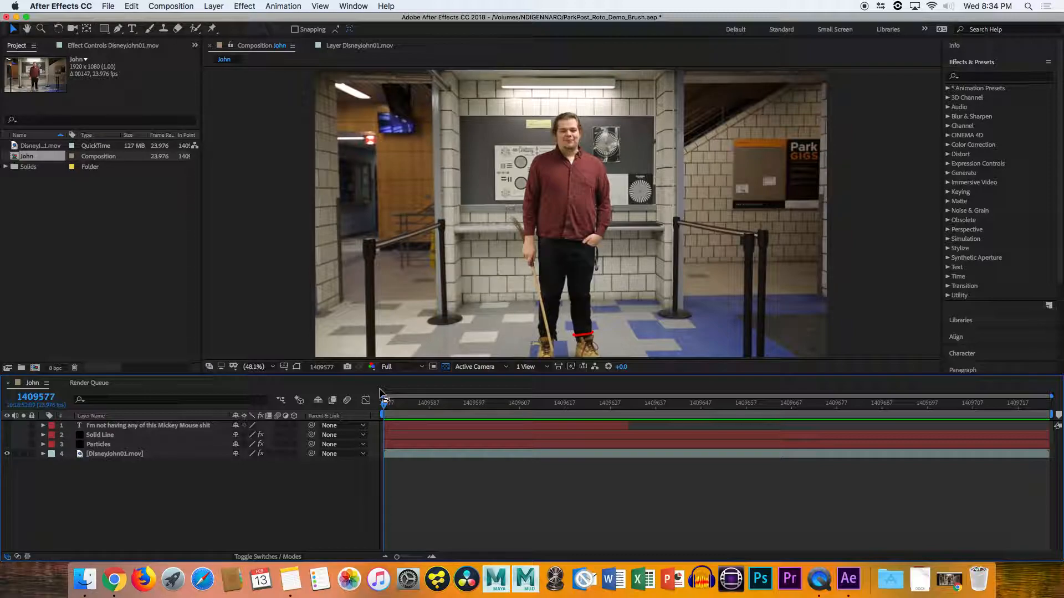
{"action": "left_click_drag", "start_coordinate": [431, 404], "coordinate": [493, 403]}
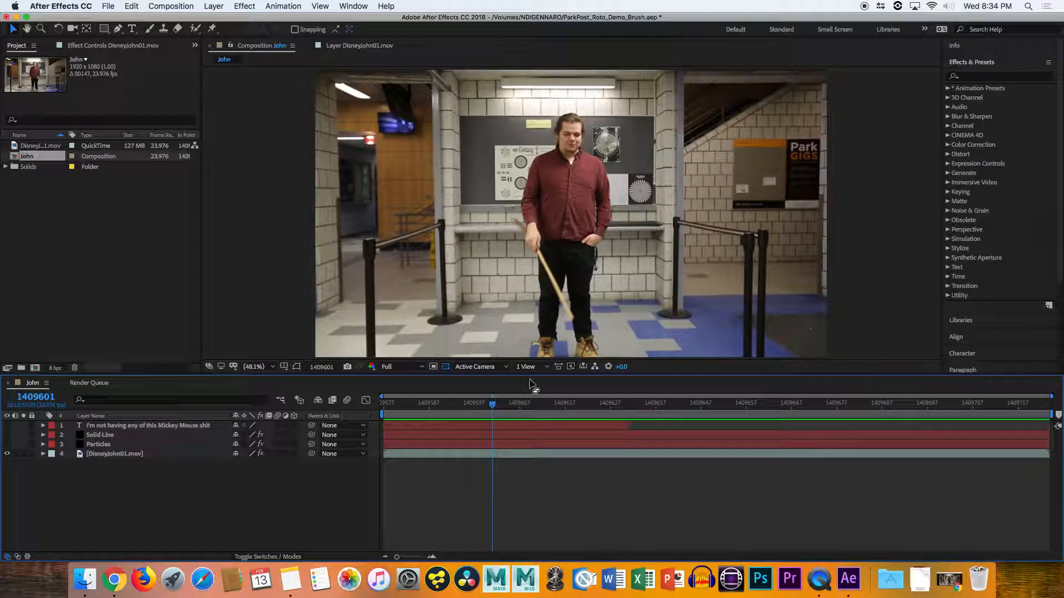
{"action": "left_click", "coordinate": [489, 404]}
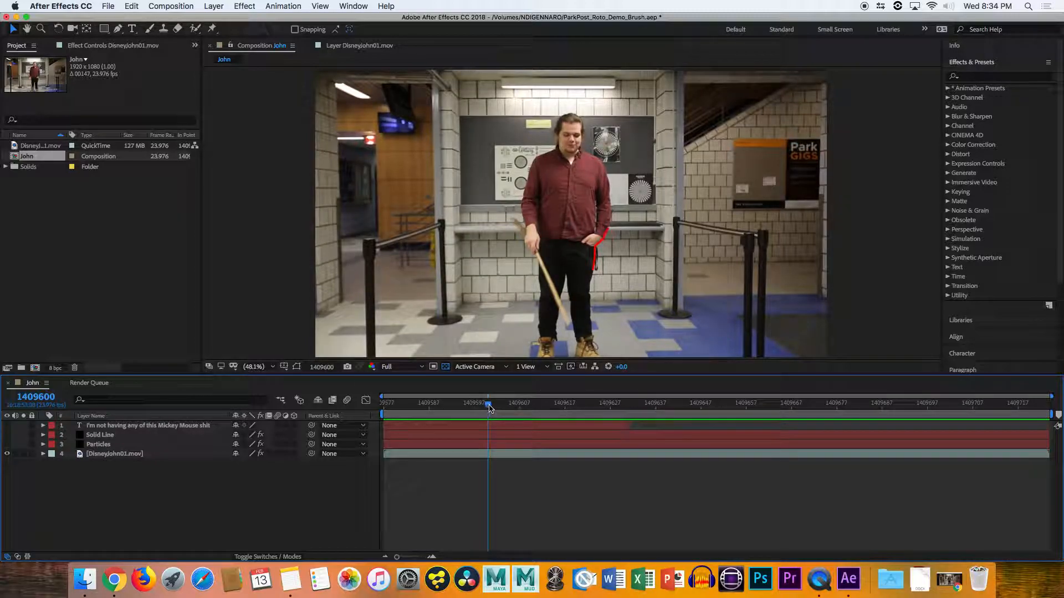
{"action": "left_click", "coordinate": [491, 405]}
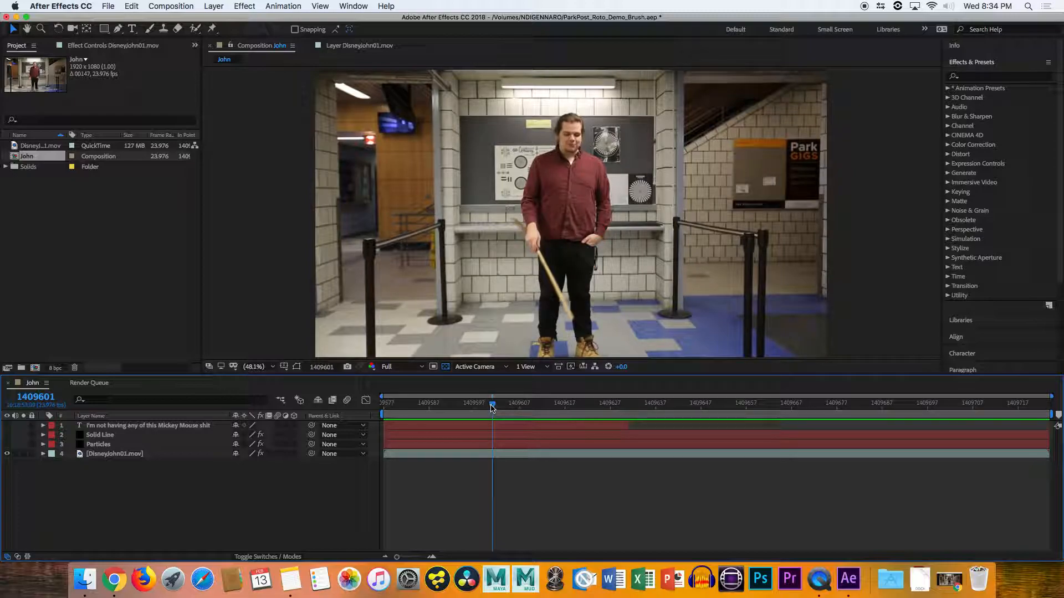
View the DisneyJohn01.mov footage fitted in its own layer viewer and return to the John composition
{"action": "double_click", "coordinate": [457, 455]}
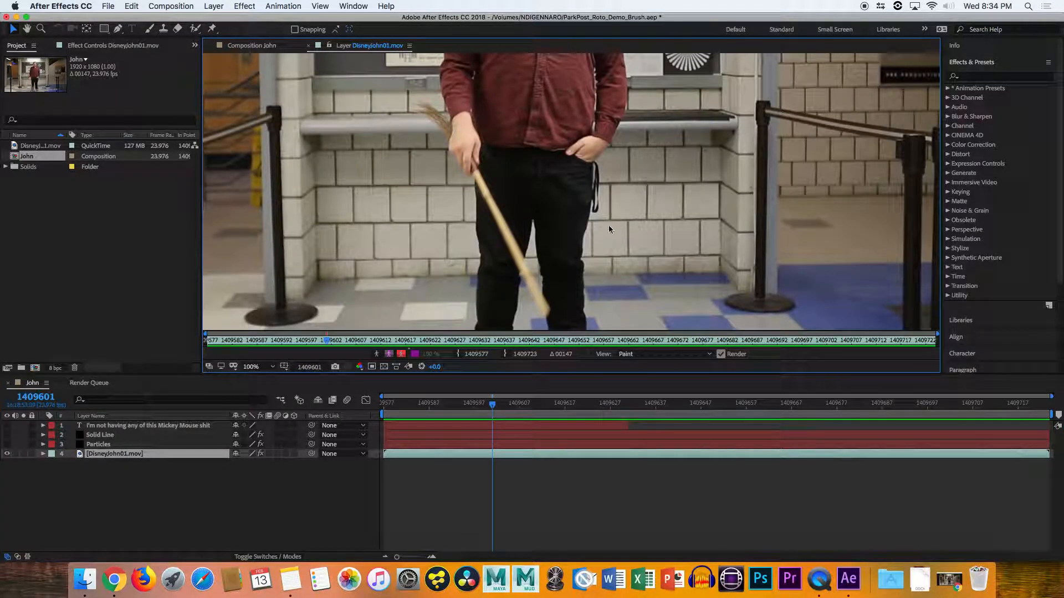
{"action": "key", "text": "alt+slash"}
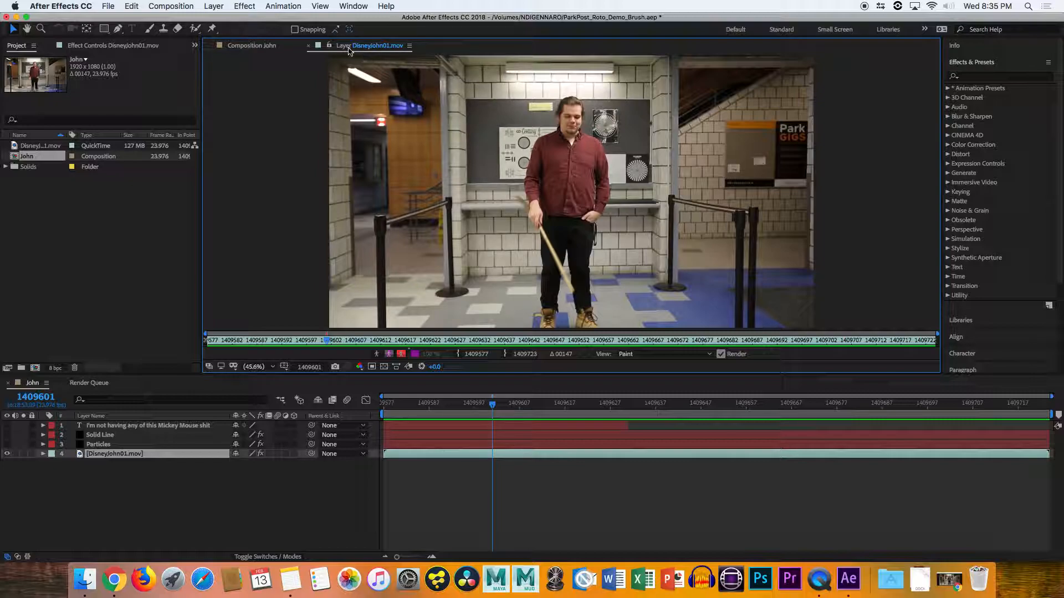
{"action": "left_click", "coordinate": [259, 46]}
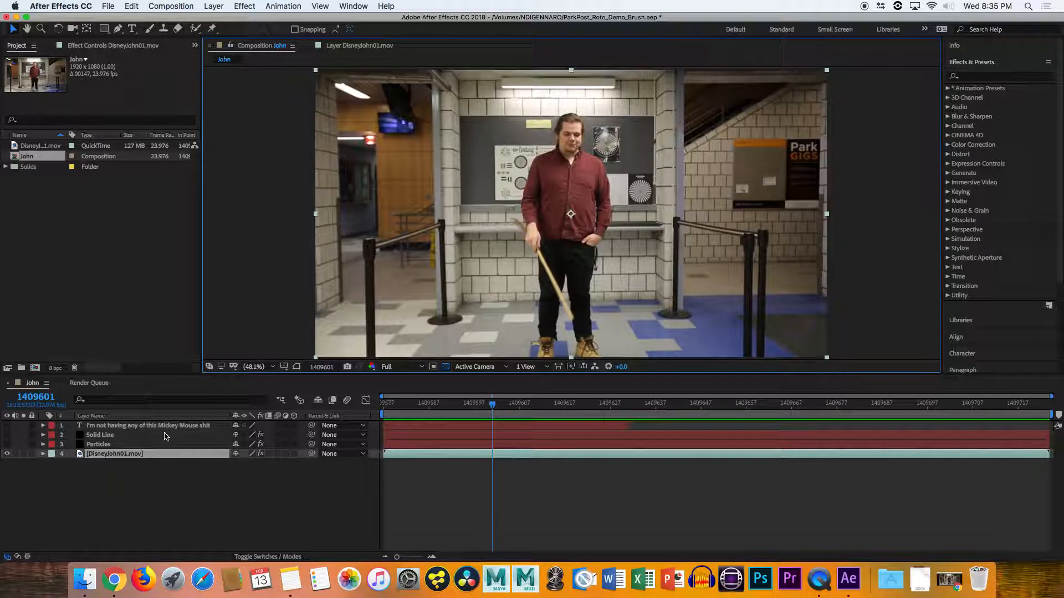
Show the DisneyJohn01.mov layer view at frame 1409600 and activate the Brush tool
{"action": "left_click", "coordinate": [360, 46]}
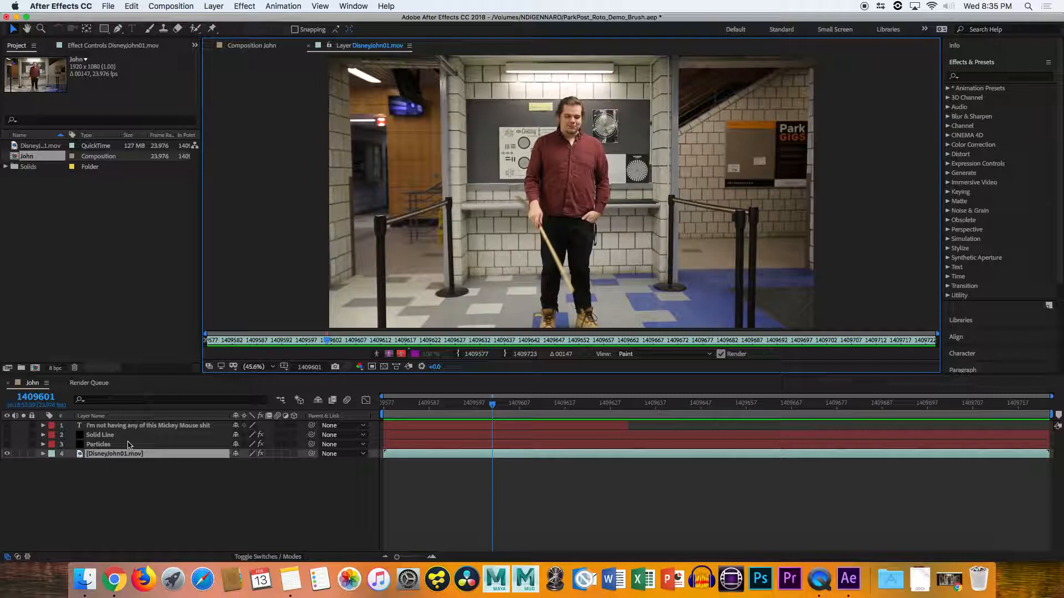
{"action": "key", "text": "Page_Up"}
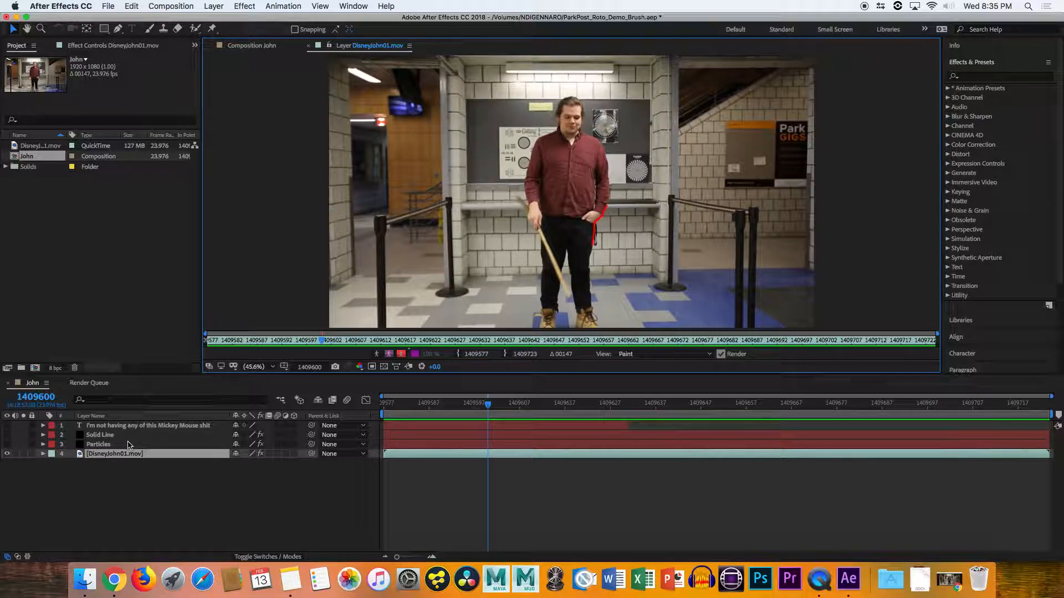
{"action": "left_click", "coordinate": [151, 30]}
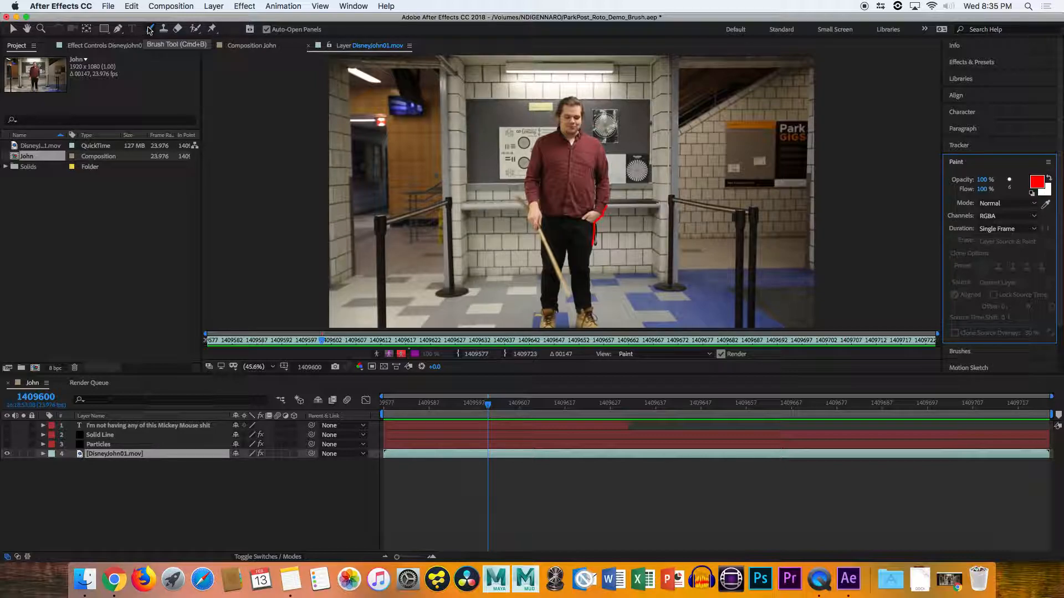
{"action": "left_click", "coordinate": [151, 29]}
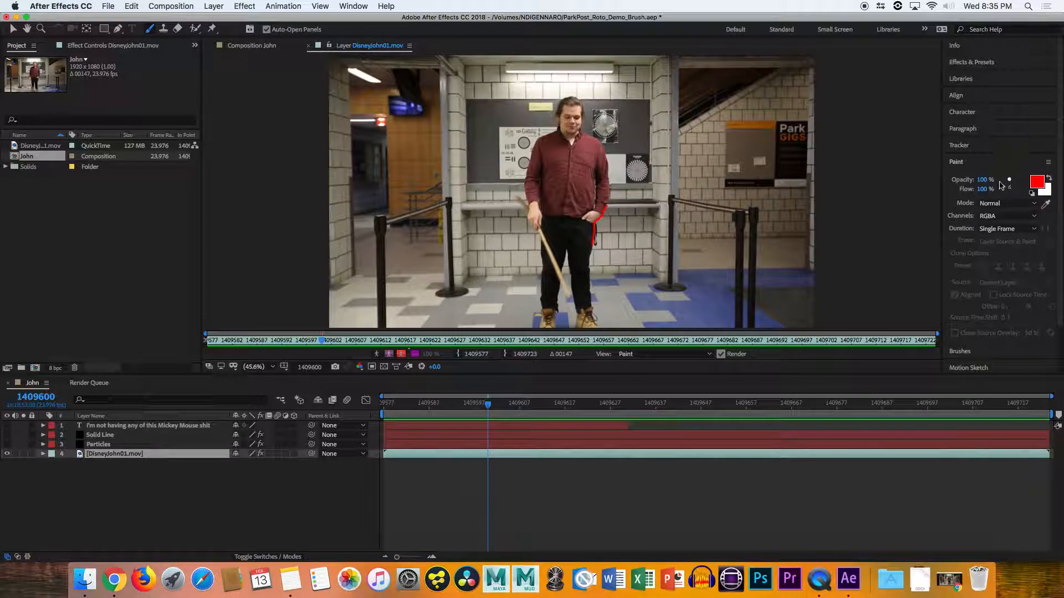
Review the brush's paint duration, channel and blend mode options, keeping Single Frame, RGBA and Normal
{"action": "left_click", "coordinate": [1024, 233]}
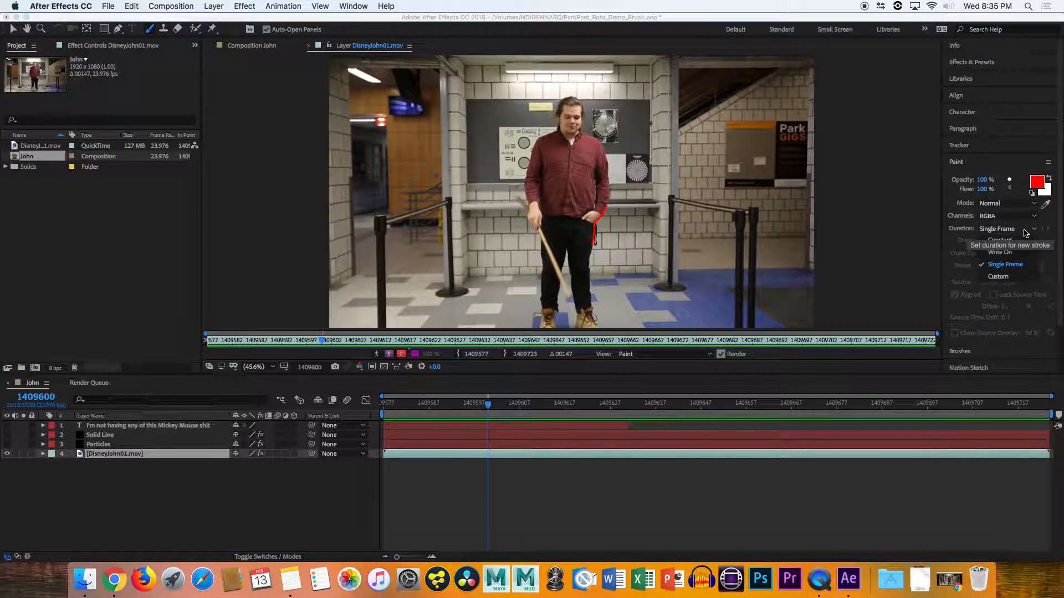
{"action": "left_click", "coordinate": [1025, 235]}
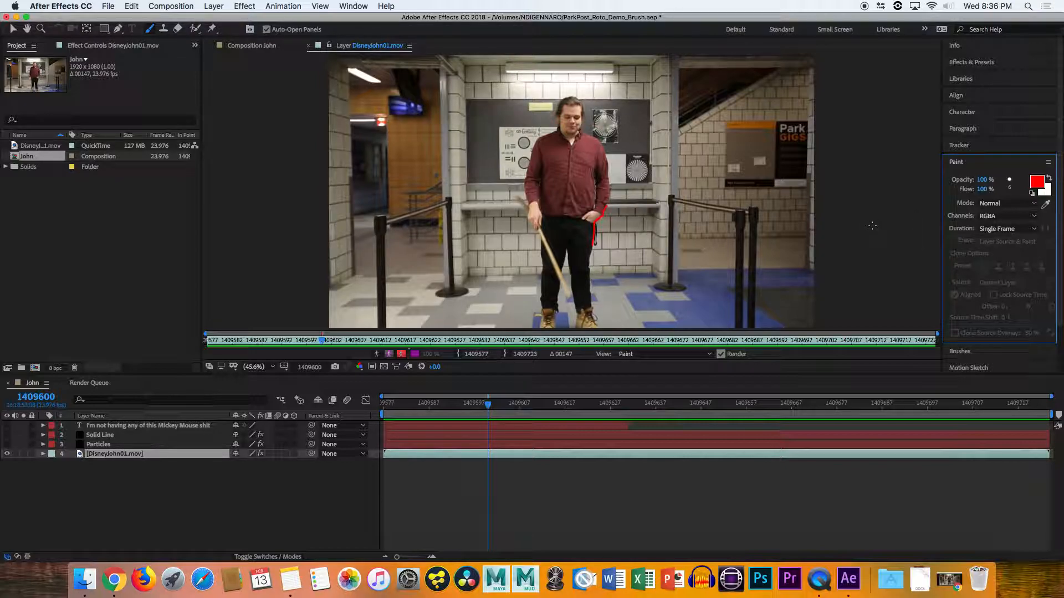
{"action": "left_click", "coordinate": [1011, 234]}
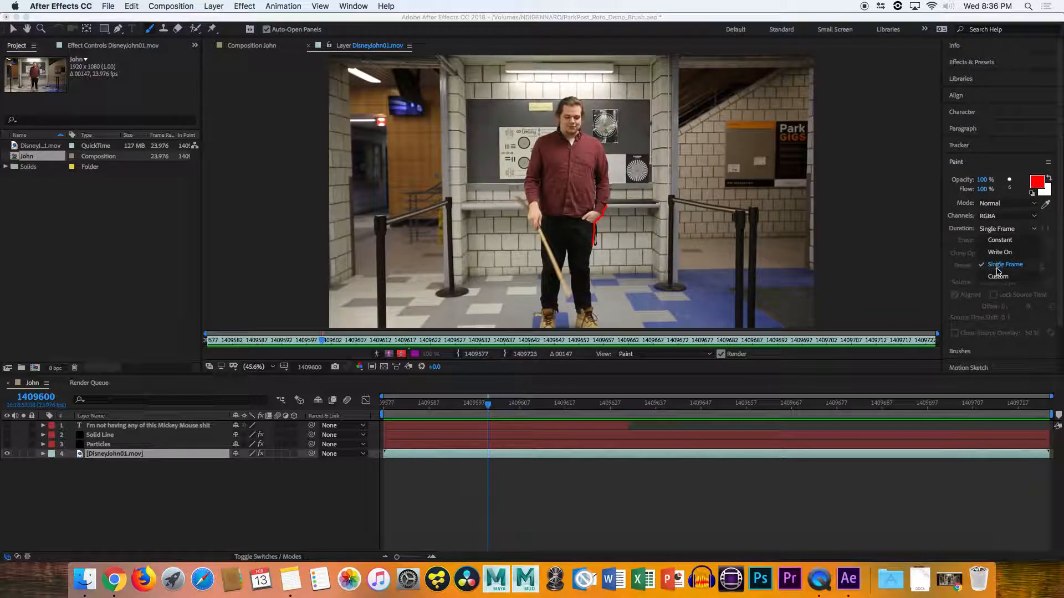
{"action": "left_click", "coordinate": [1004, 232]}
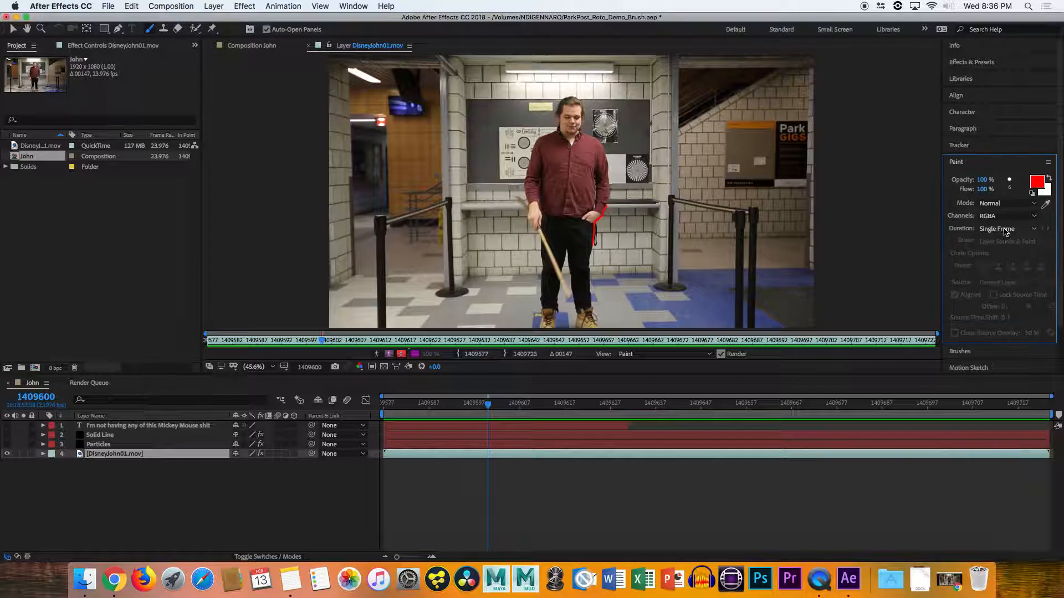
{"action": "left_click", "coordinate": [999, 218]}
{"action": "left_click", "coordinate": [1001, 218]}
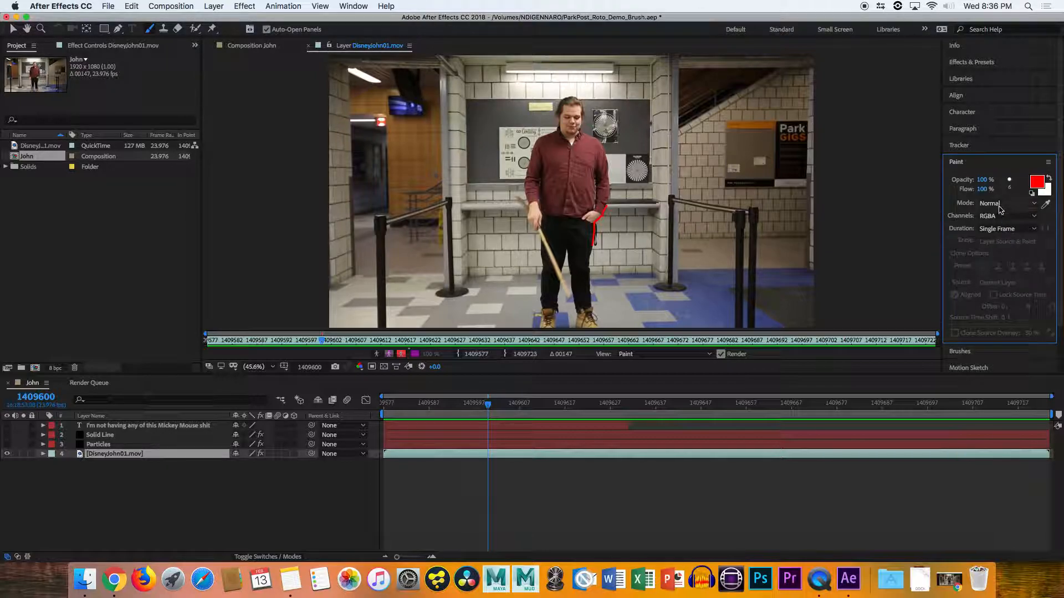
{"action": "left_click", "coordinate": [1002, 205]}
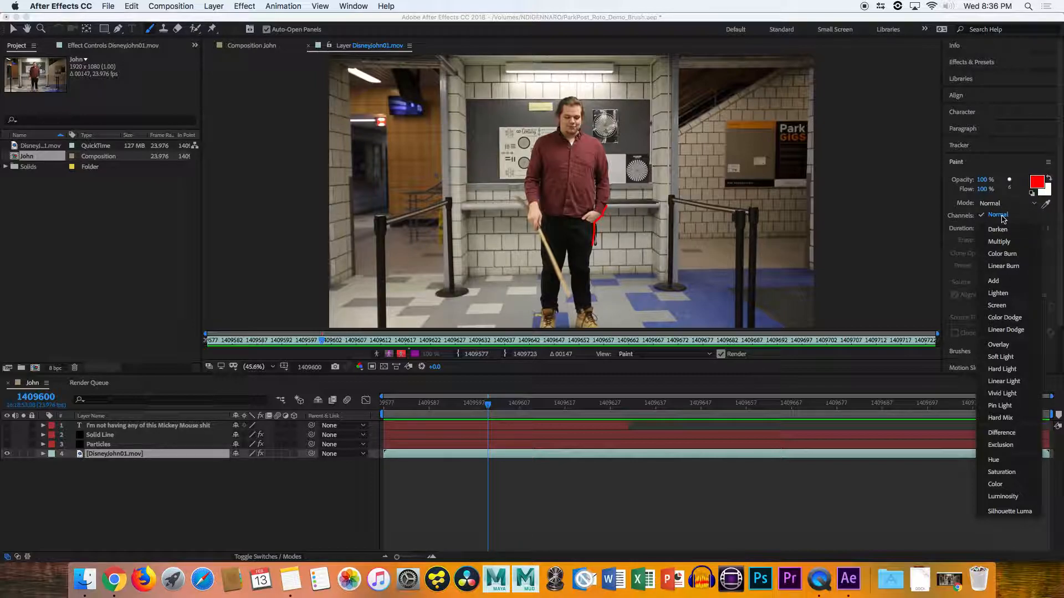
{"action": "left_click", "coordinate": [1003, 216]}
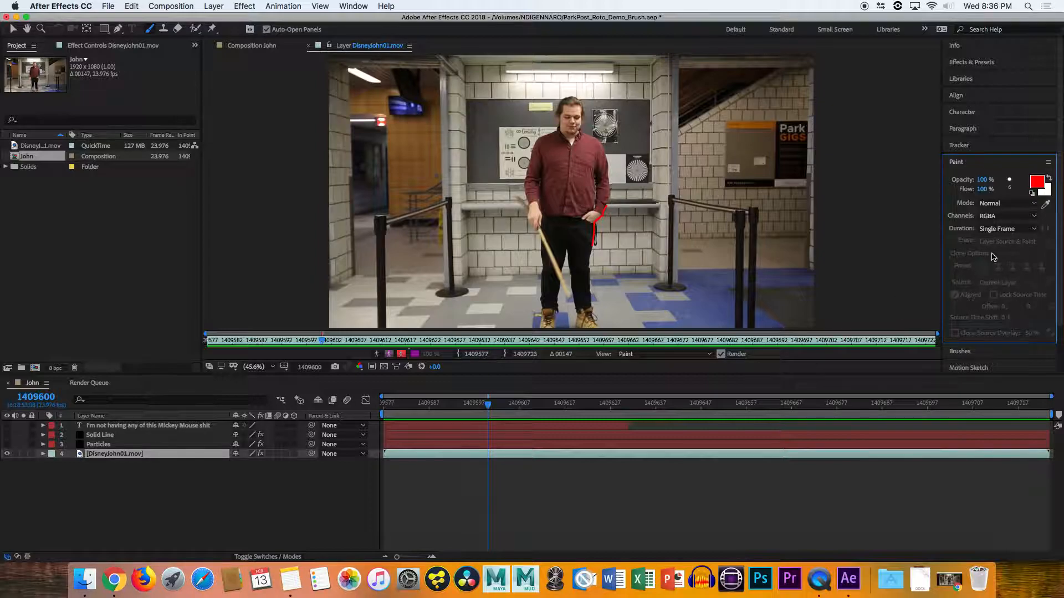
Examine the brush tip presets, the tip settings and the Brush Dynamics size options
{"action": "left_click", "coordinate": [991, 352]}
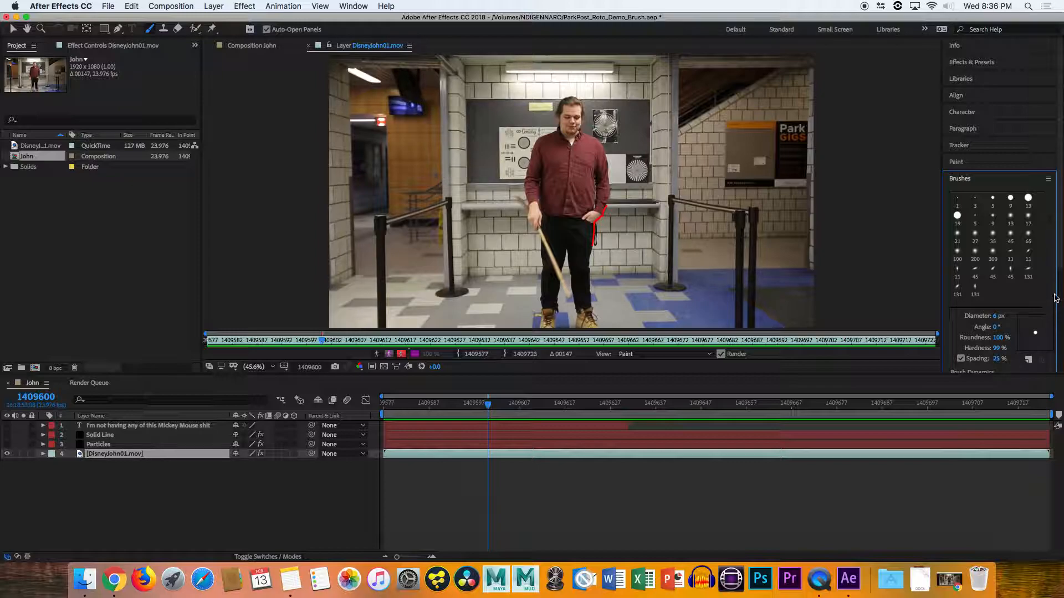
{"action": "scroll", "coordinate": [1060, 235], "scroll_direction": "down", "scroll_amount": 5}
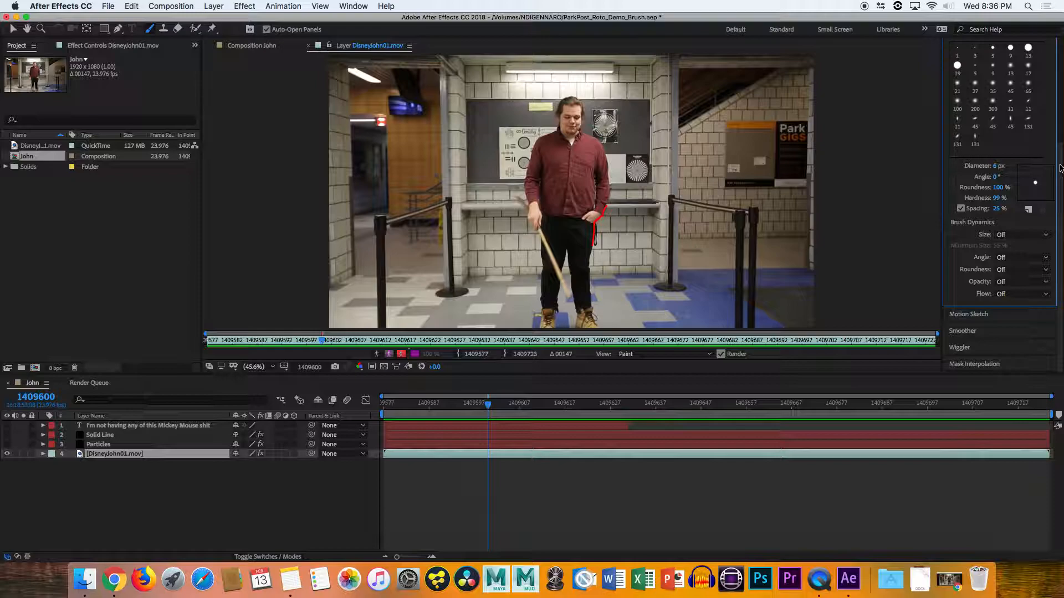
{"action": "scroll", "coordinate": [1060, 232], "scroll_direction": "up", "scroll_amount": 5}
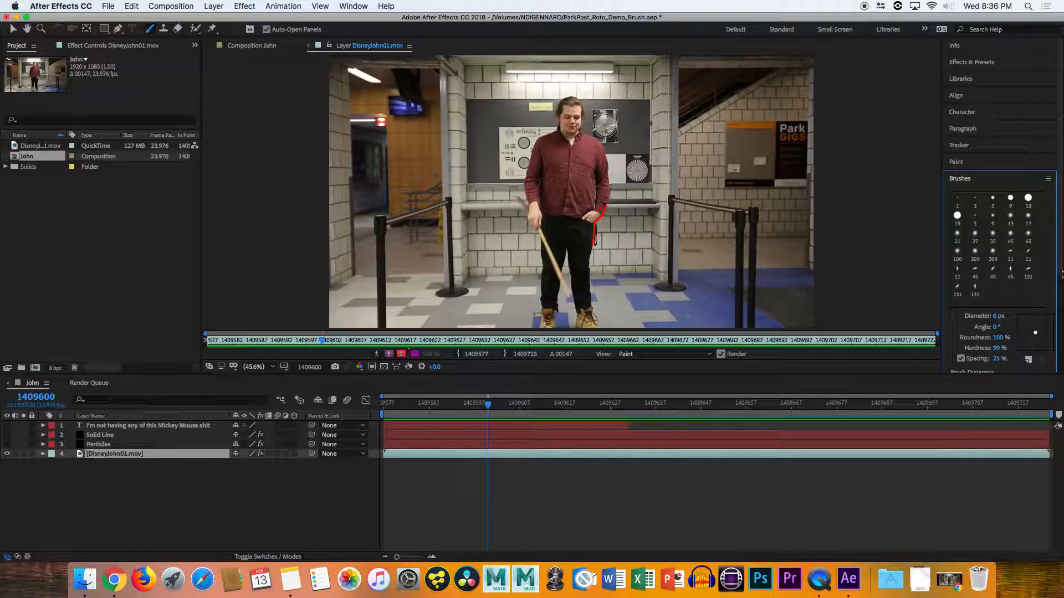
{"action": "scroll", "coordinate": [1059, 244], "scroll_direction": "down", "scroll_amount": 5}
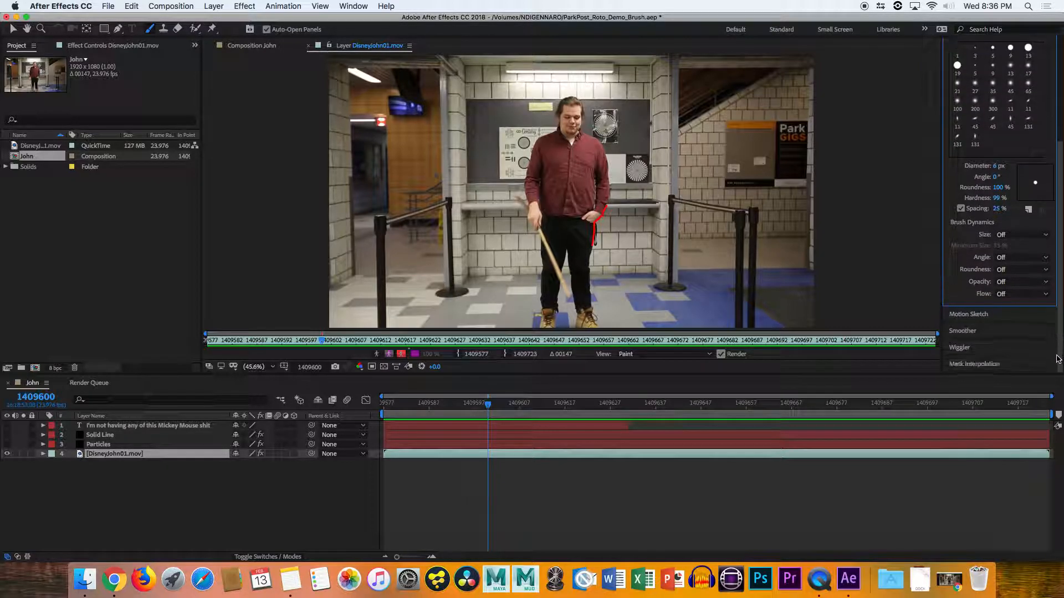
{"action": "left_click", "coordinate": [1043, 235]}
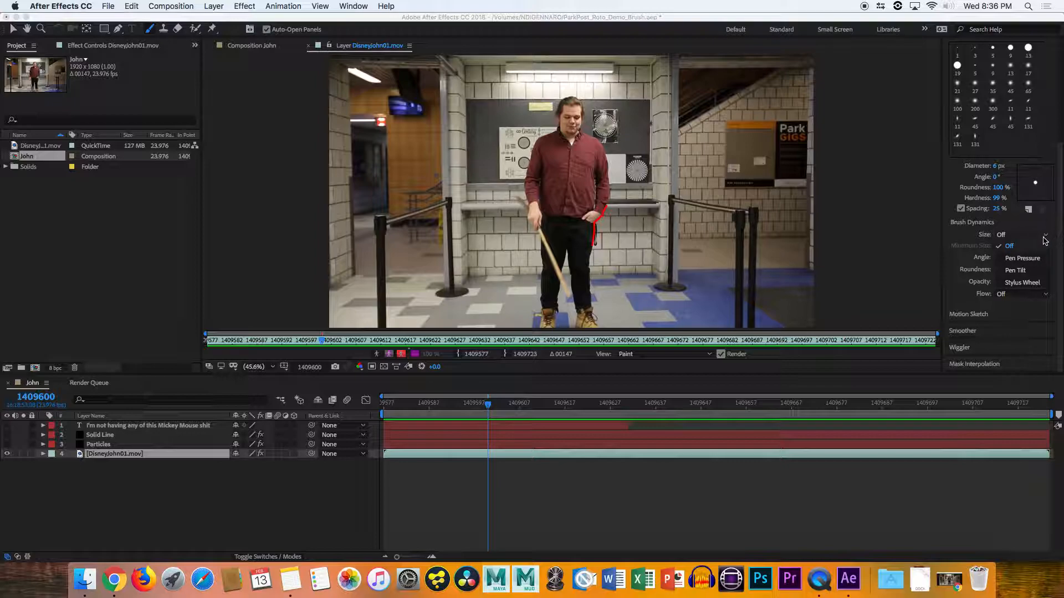
{"action": "left_click", "coordinate": [1044, 238]}
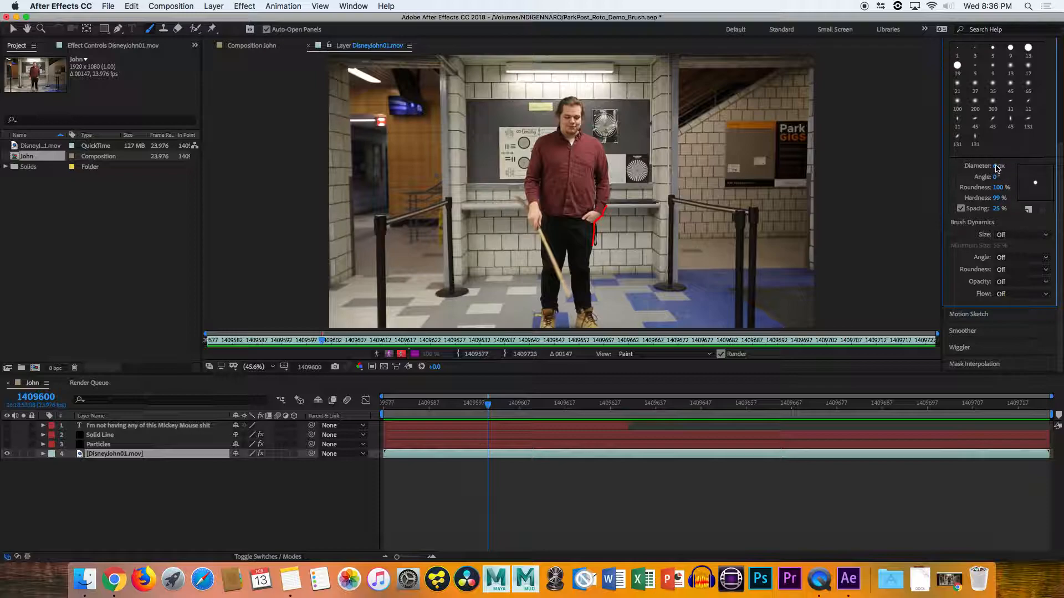
{"action": "scroll", "coordinate": [1059, 221], "scroll_direction": "up", "scroll_amount": 5}
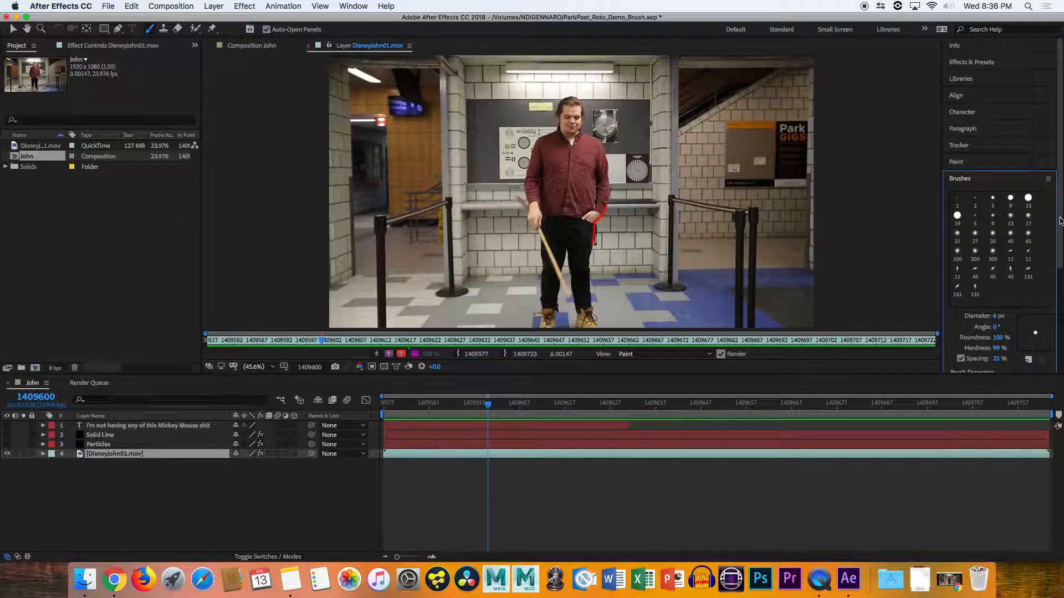
{"action": "scroll", "coordinate": [1059, 222], "scroll_direction": "down", "scroll_amount": 5}
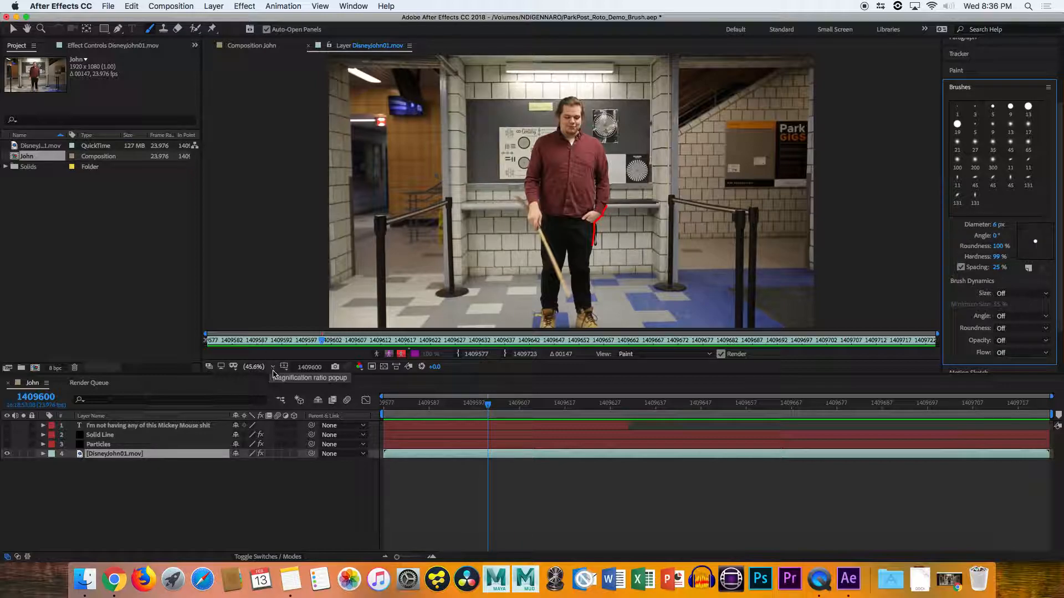
Compare the red line around the pocketed hand on frames 1409599, 1409600 and 1409601 at 200% magnification
{"action": "left_click", "coordinate": [256, 367]}
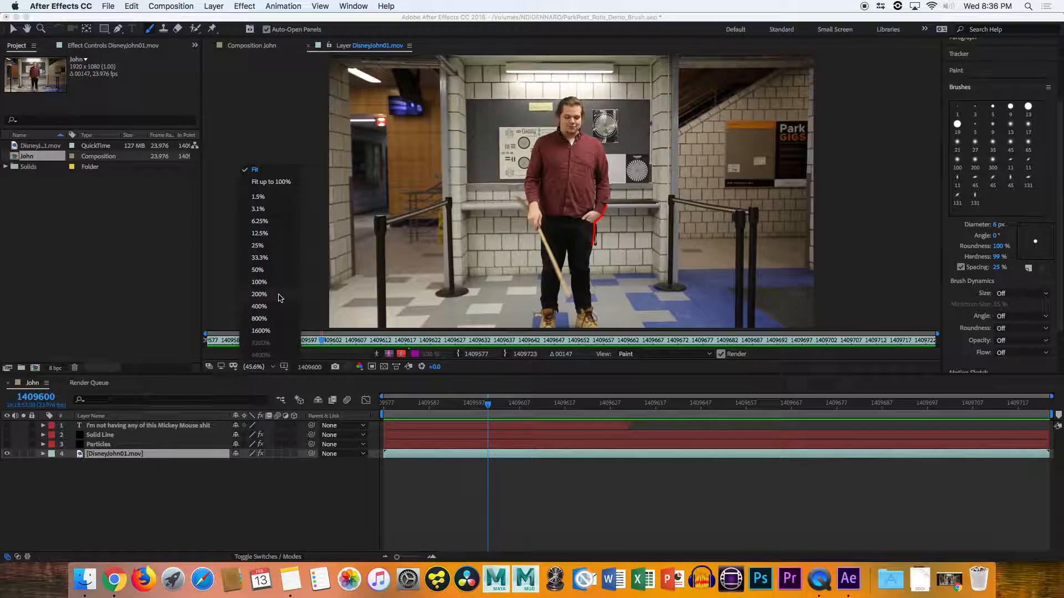
{"action": "left_click", "coordinate": [258, 294]}
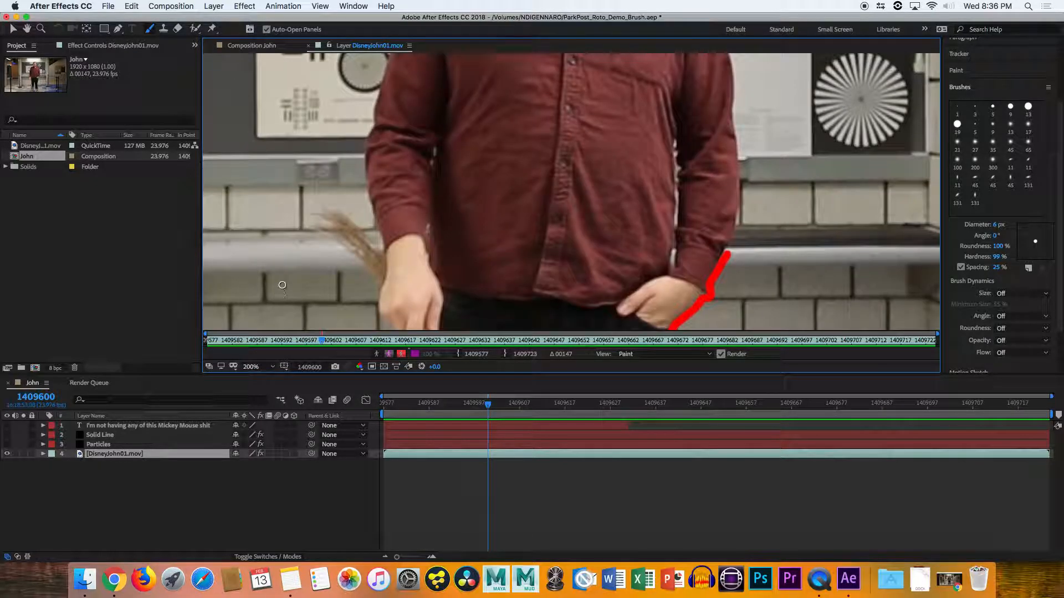
{"action": "mouse_move", "coordinate": [714, 248]}
{"action": "left_mouse_down"}
{"action": "mouse_move", "coordinate": [486, 232]}
{"action": "mouse_move", "coordinate": [630, 89]}
{"action": "mouse_move", "coordinate": [646, 117]}
{"action": "left_mouse_up"}
{"action": "key", "text": "space"}
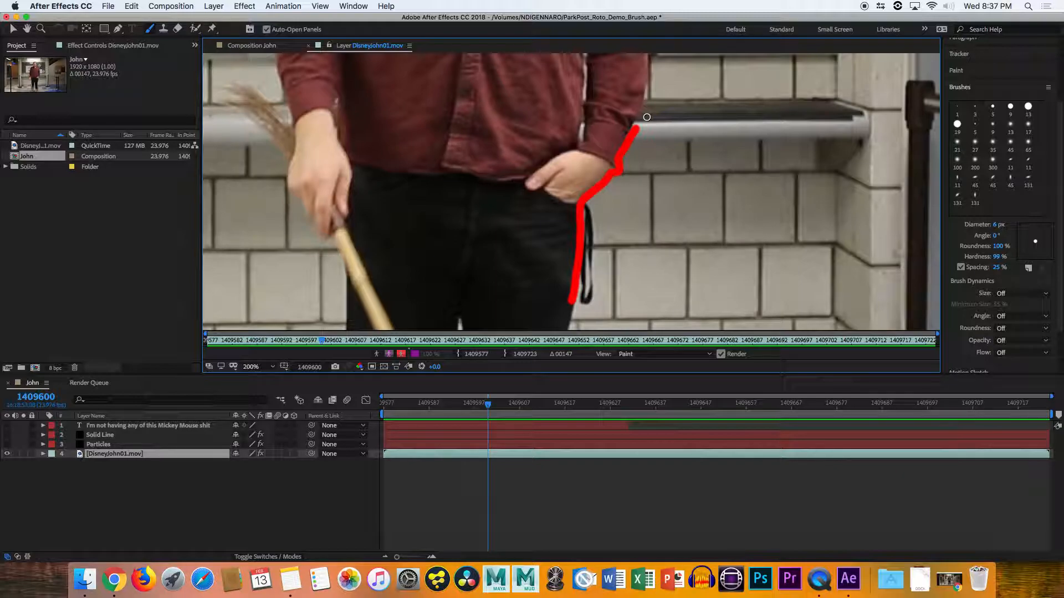
{"action": "key", "text": "Page_Down"}
{"action": "key", "text": "Page_Up"}
{"action": "key", "text": "Page_Down"}
{"action": "key", "text": "Page_Up"}
{"action": "key", "text": "Page_Down"}
{"action": "key", "text": "Page_Up"}
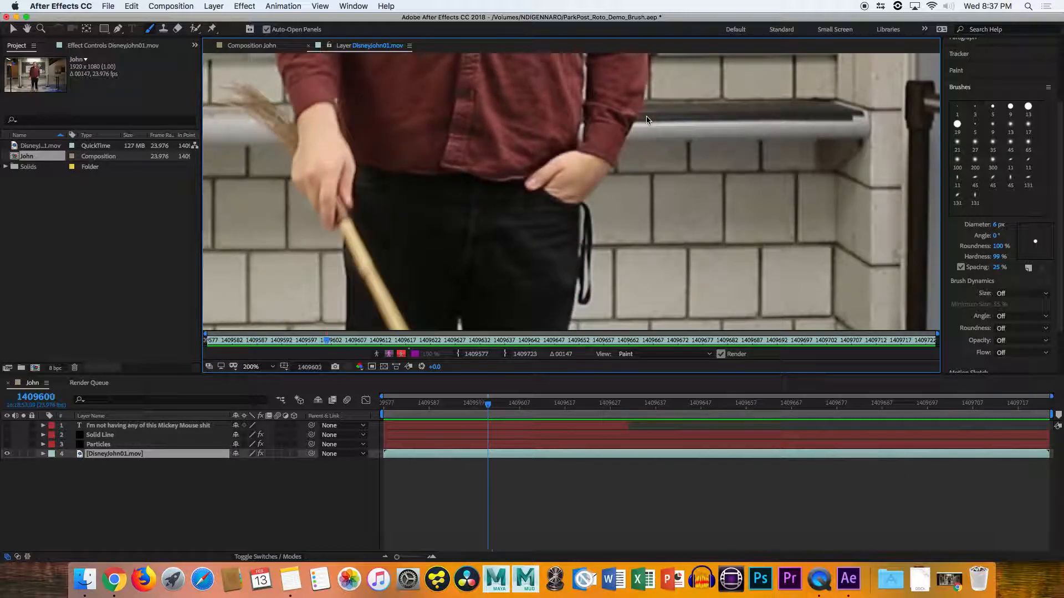
{"action": "key", "text": "Page_Up"}
{"action": "key", "text": "Page_Up"}
{"action": "key", "text": "Page_Down"}
{"action": "key", "text": "Page_Down"}
{"action": "key", "text": "Page_Down"}
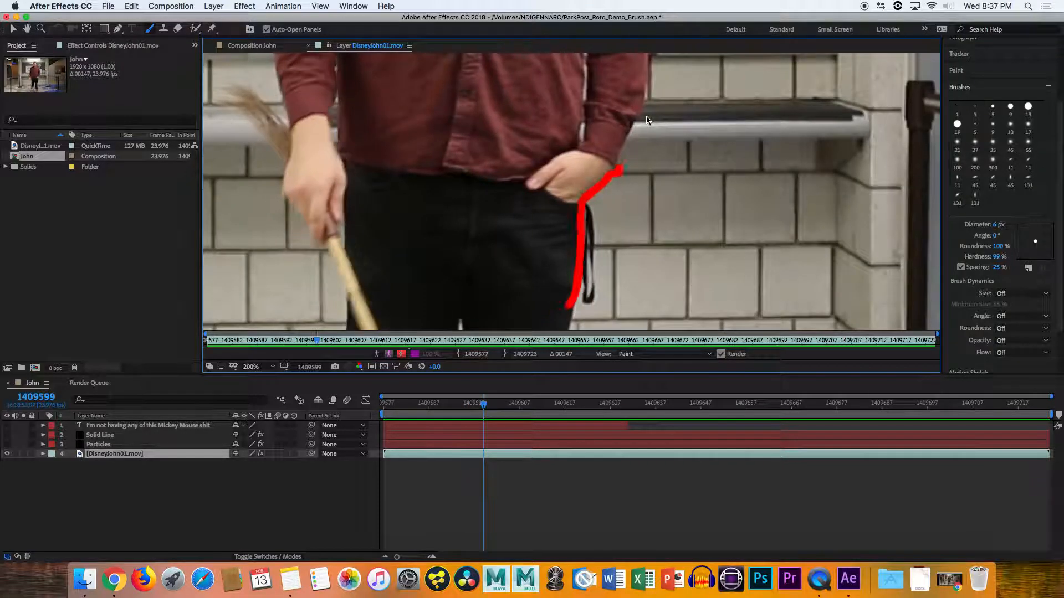
{"action": "key", "text": "Page_Up"}
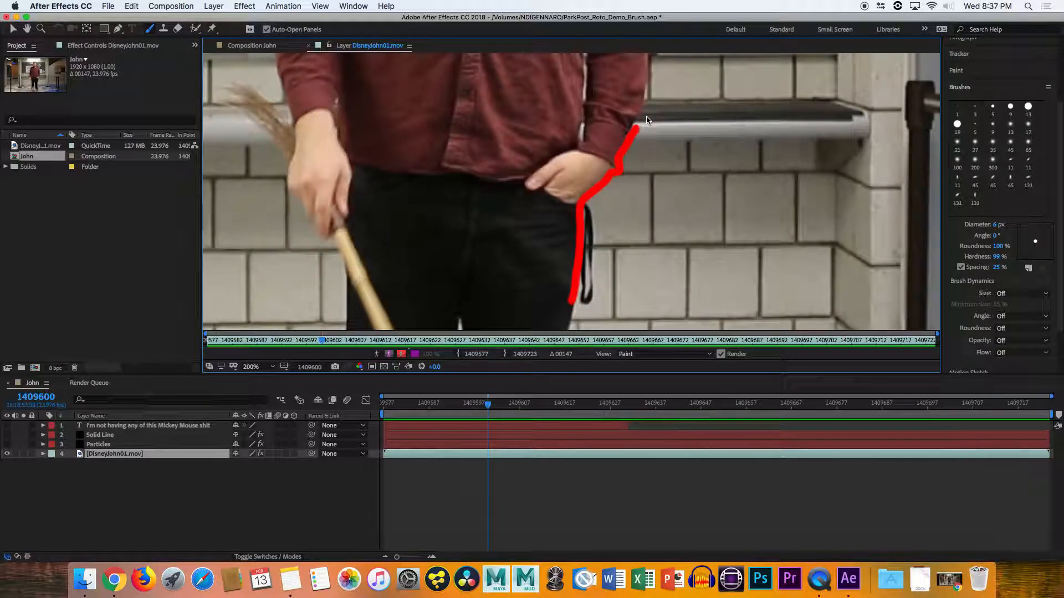
{"action": "key", "text": "Page_Down"}
{"action": "key", "text": "Page_Up"}
{"action": "key", "text": "Page_Up"}
{"action": "key", "text": "Page_Down"}
{"action": "key", "text": "Page_Down"}
{"action": "key", "text": "Page_Up"}
{"action": "key", "text": "Page_Down"}
{"action": "key", "text": "Page_Up"}
{"action": "key", "text": "Page_Down"}
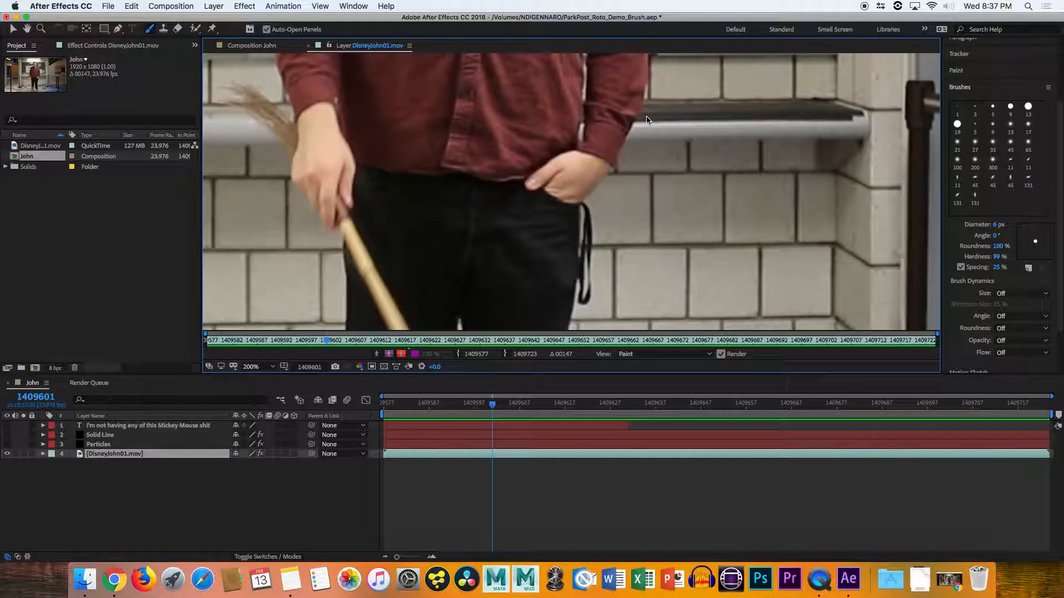
{"action": "key", "text": "Page_Up"}
{"action": "key", "text": "Page_Down"}
{"action": "key", "text": "Page_Up"}
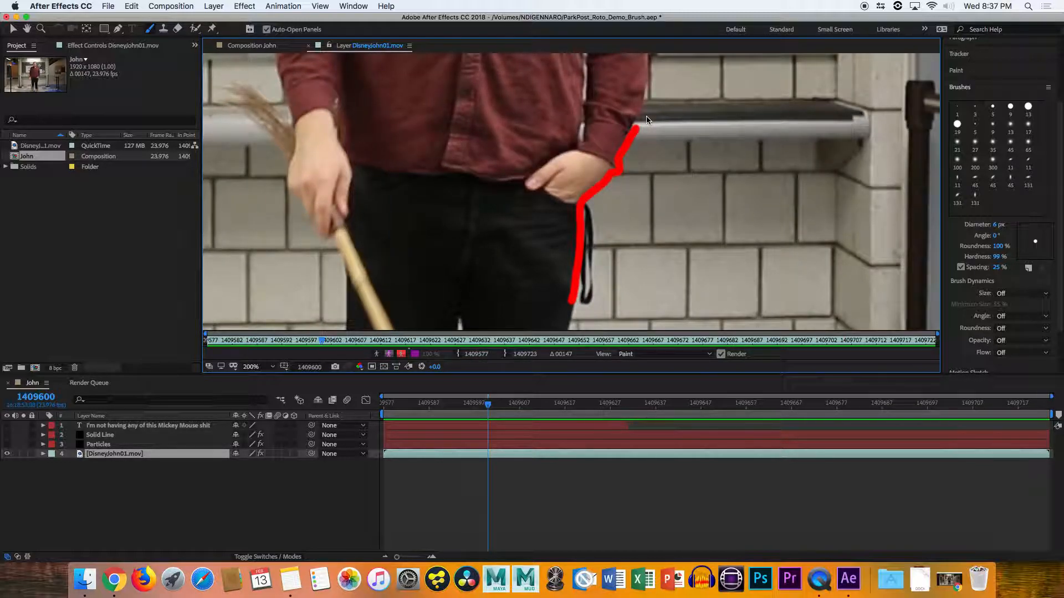
Paint a red brush line on frame 1409601 from the thigh, around the pocketed hand and up the outer edge of the sleeve
{"action": "key", "text": "space"}
{"action": "mouse_move", "coordinate": [733, 126]}
{"action": "left_mouse_down"}
{"action": "mouse_move", "coordinate": [724, 148]}
{"action": "mouse_move", "coordinate": [708, 127]}
{"action": "mouse_move", "coordinate": [653, 130]}
{"action": "mouse_move", "coordinate": [631, 102]}
{"action": "mouse_move", "coordinate": [613, 171]}
{"action": "mouse_move", "coordinate": [655, 120]}
{"action": "left_mouse_up"}
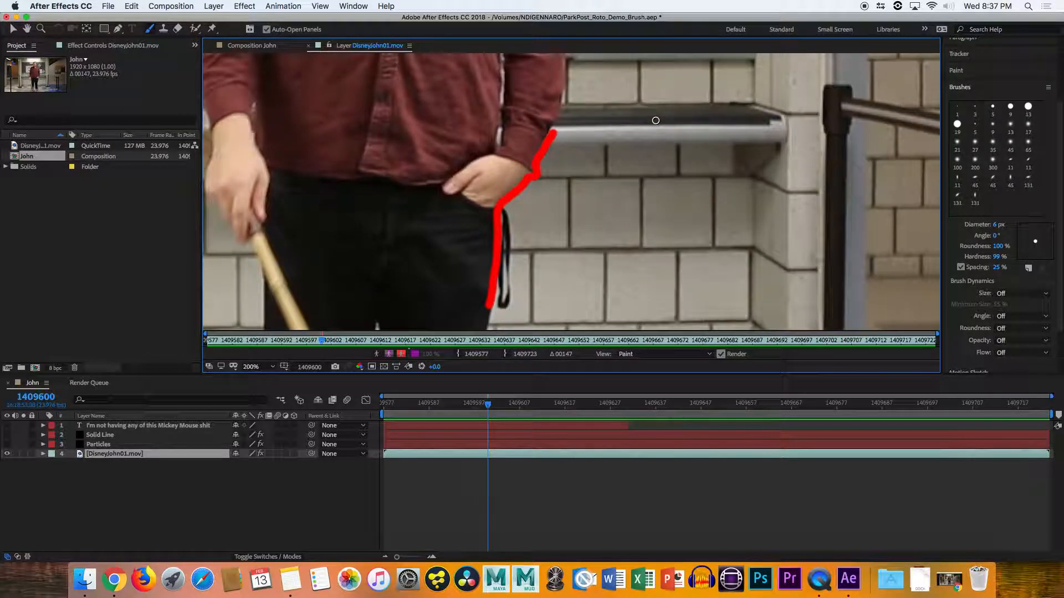
{"action": "key", "text": "Page_Down"}
{"action": "key", "text": "Page_Up"}
{"action": "key", "text": "Page_Down"}
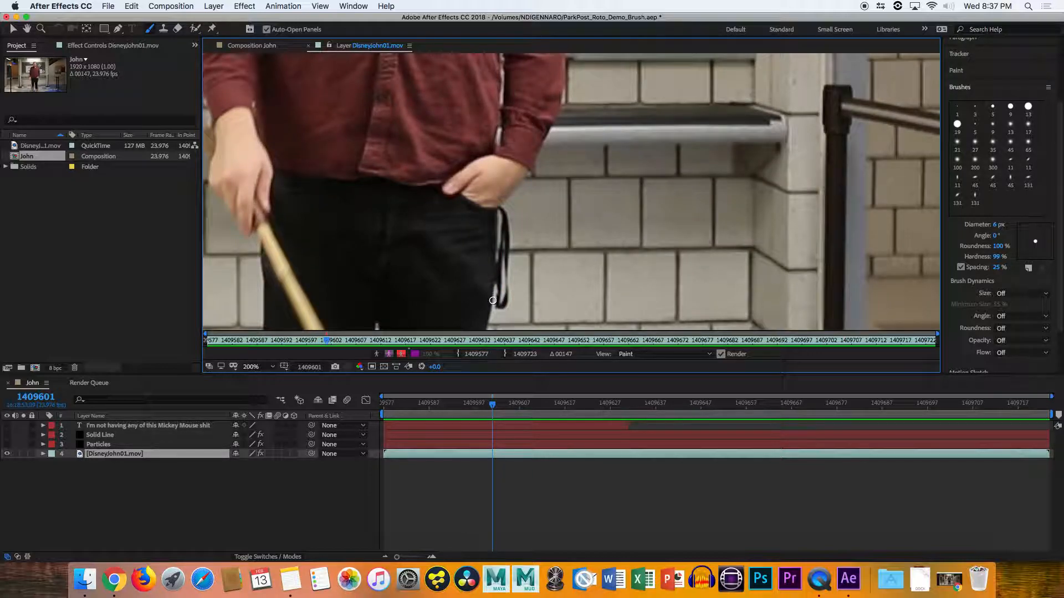
{"action": "mouse_move", "coordinate": [489, 307]}
{"action": "left_mouse_down"}
{"action": "mouse_move", "coordinate": [497, 214]}
{"action": "mouse_move", "coordinate": [534, 178]}
{"action": "mouse_move", "coordinate": [564, 77]}
{"action": "left_mouse_up"}
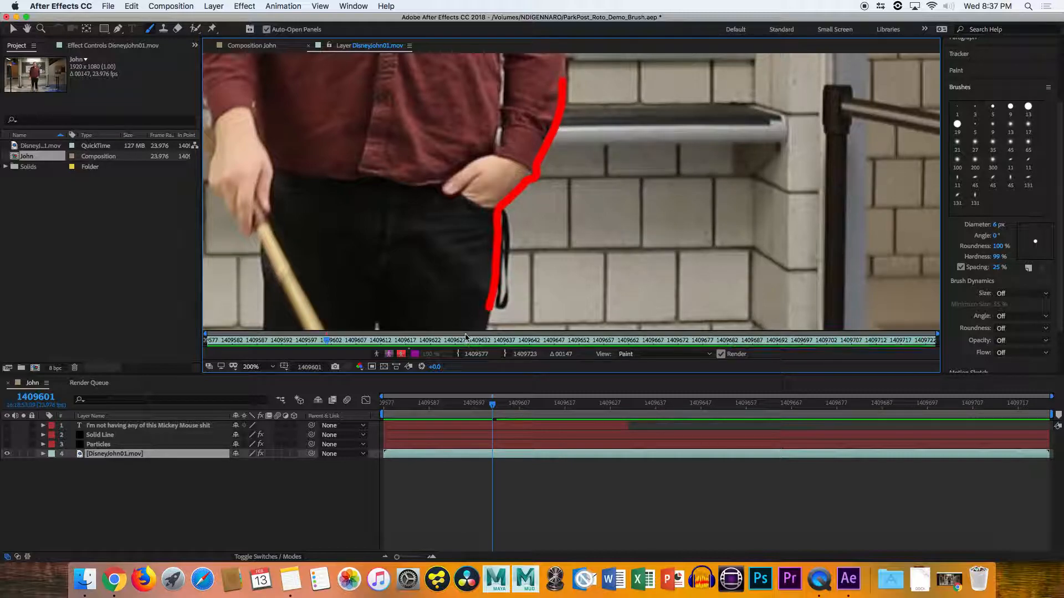
Step back and forth around frames 1409599 to 1409601 to check how the newly painted line continues the earlier ones
{"action": "key", "text": "Page_Up"}
{"action": "key", "text": "Page_Up"}
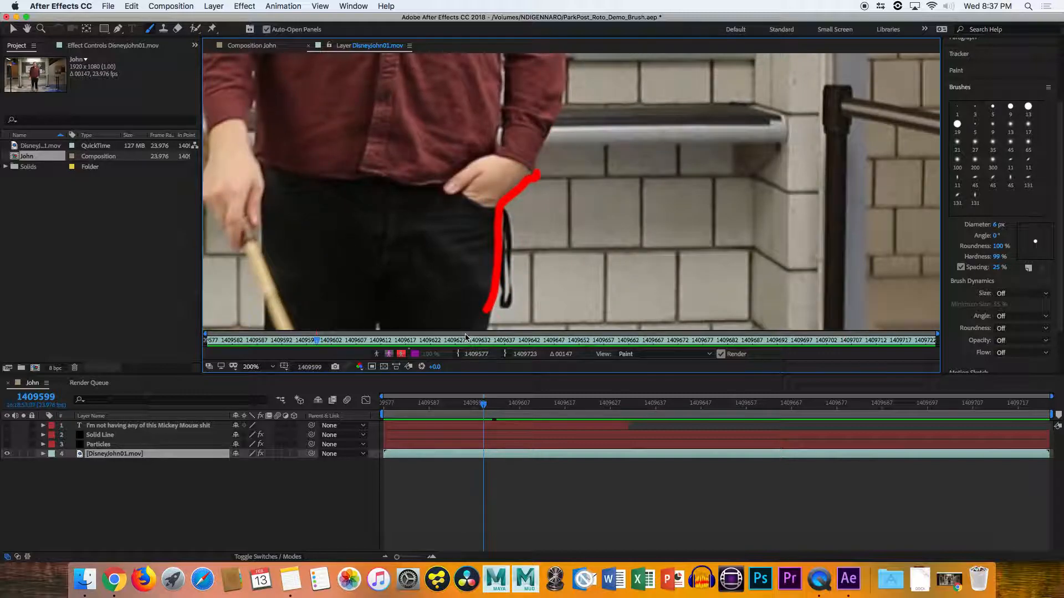
{"action": "key", "text": "Page_Down"}
{"action": "key", "text": "Page_Down"}
{"action": "key", "text": "Page_Up"}
{"action": "key", "text": "Page_Down"}
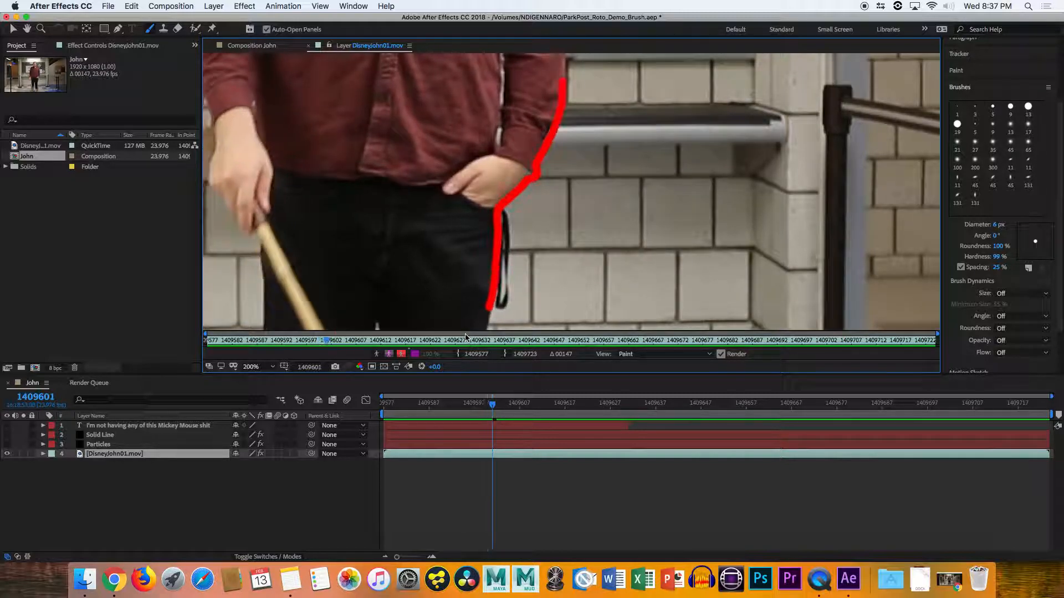
{"action": "key", "text": "Page_Down"}
{"action": "key", "text": "Page_Up"}
{"action": "key", "text": "Page_Up"}
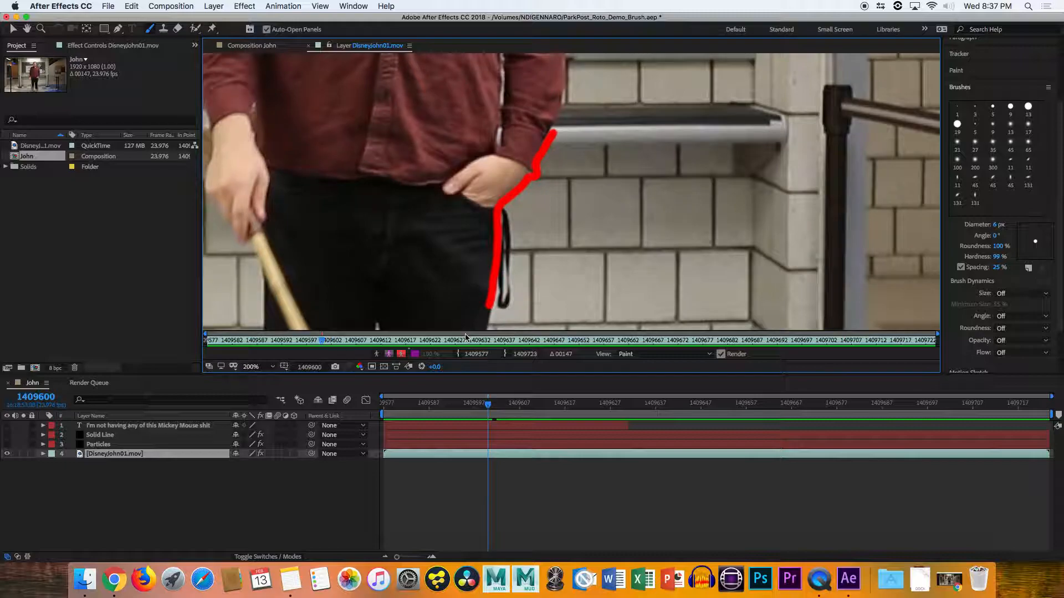
{"action": "key", "text": "Page_Down"}
{"action": "key", "text": "space"}
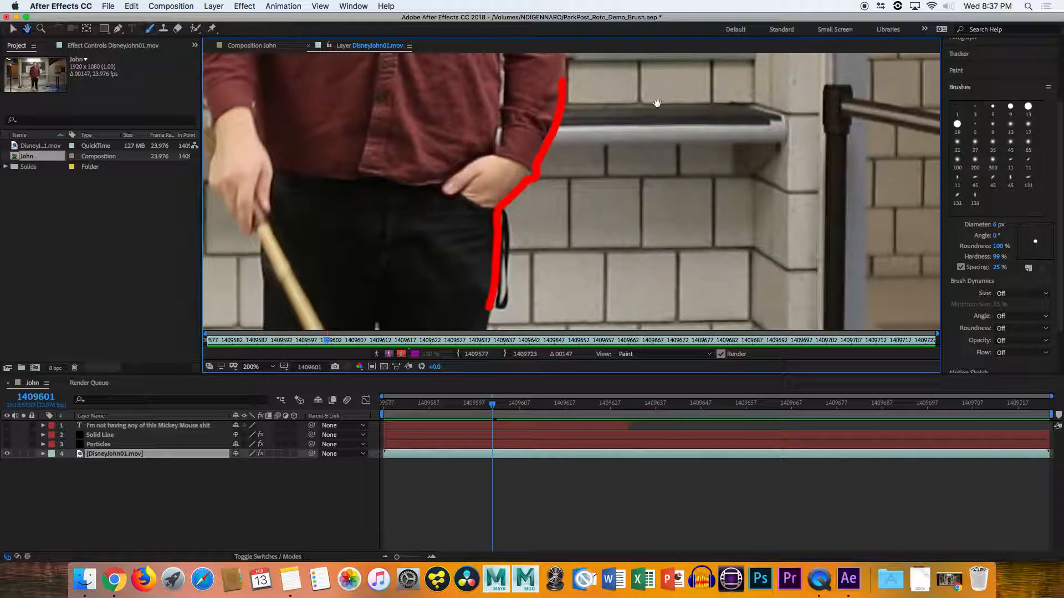
{"action": "left_click_drag", "start_coordinate": [657, 108], "coordinate": [682, 130]}
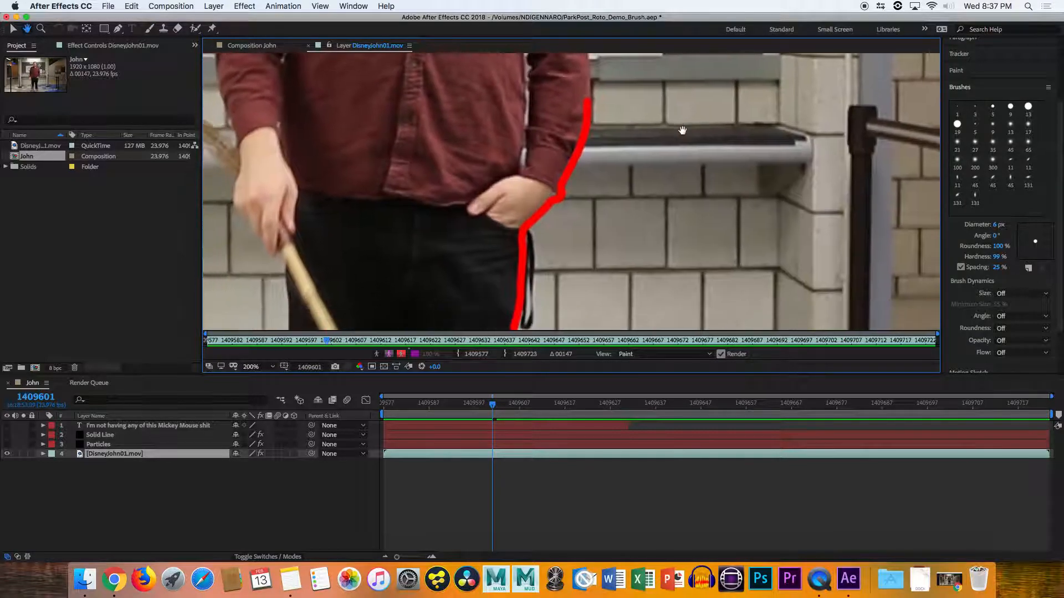
At 100% magnification, paint a red brush line on frame 1409602 from the thigh, around the pocketed hand and up the sleeve to the elbow
{"action": "left_click", "coordinate": [265, 368]}
{"action": "left_click", "coordinate": [259, 369]}
{"action": "left_click", "coordinate": [254, 368]}
{"action": "left_click", "coordinate": [254, 368]}
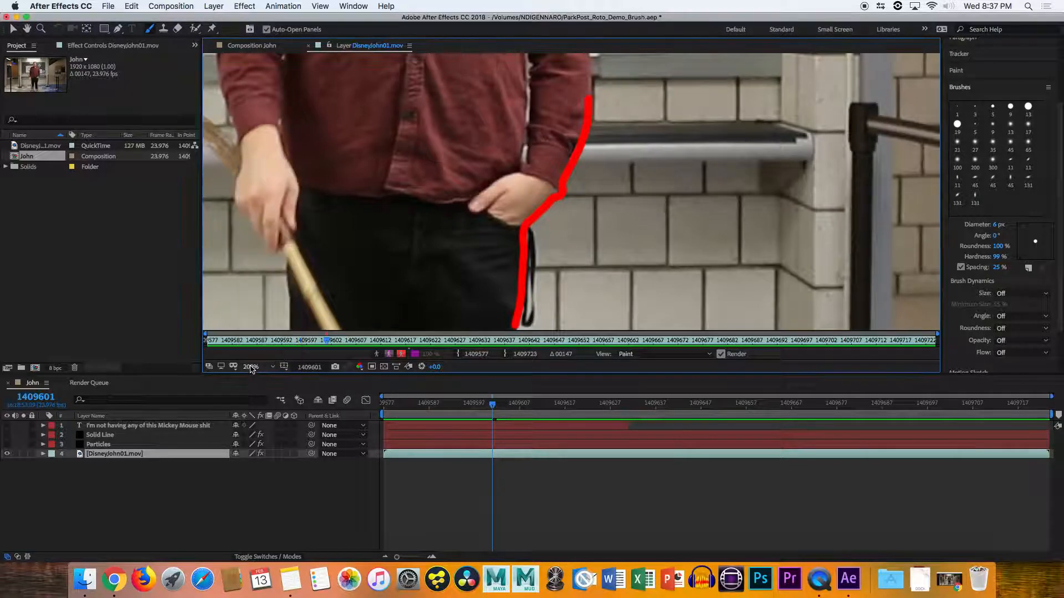
{"action": "left_click", "coordinate": [254, 368]}
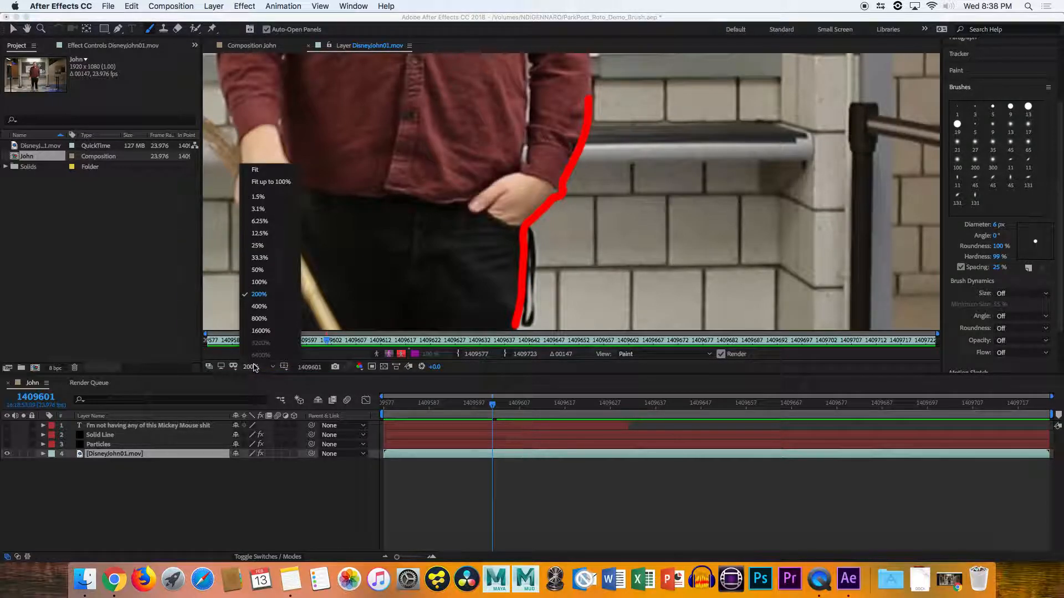
{"action": "left_click", "coordinate": [269, 281]}
{"action": "key", "text": "space"}
{"action": "mouse_move", "coordinate": [608, 138]}
{"action": "left_mouse_down"}
{"action": "mouse_move", "coordinate": [588, 178]}
{"action": "mouse_move", "coordinate": [543, 170]}
{"action": "mouse_move", "coordinate": [531, 191]}
{"action": "mouse_move", "coordinate": [510, 191]}
{"action": "left_mouse_up"}
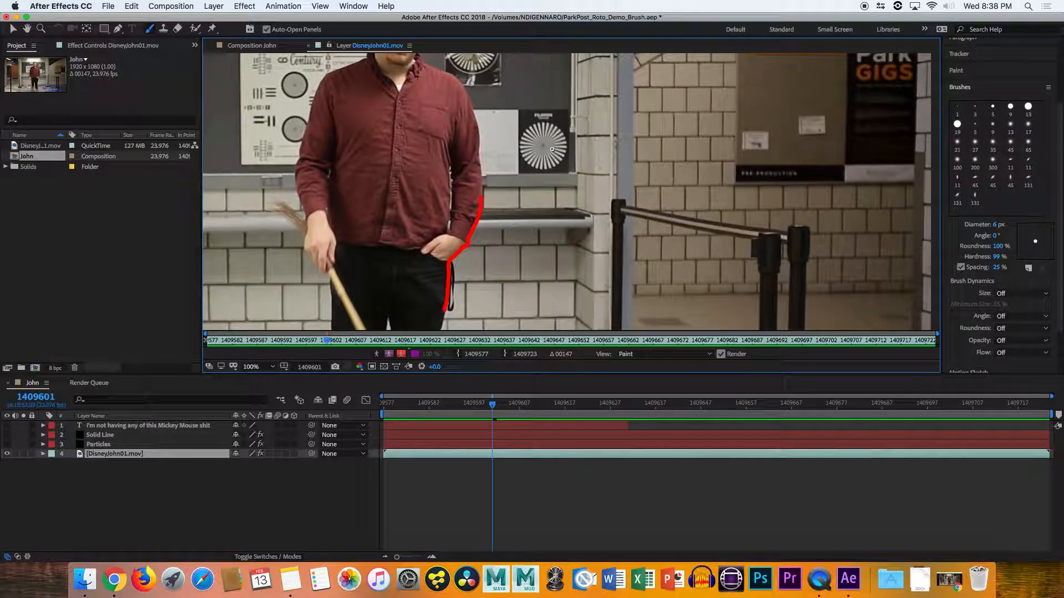
{"action": "key", "text": "Page_Down"}
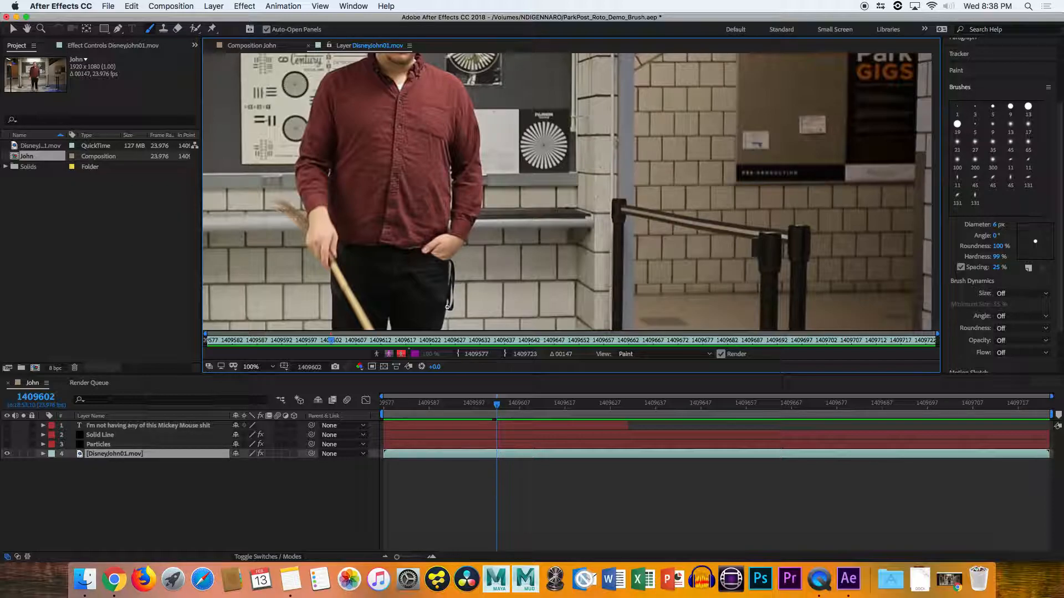
{"action": "left_click_drag", "start_coordinate": [445, 310], "coordinate": [447, 298]}
{"action": "left_click_drag", "start_coordinate": [449, 261], "coordinate": [458, 252]}
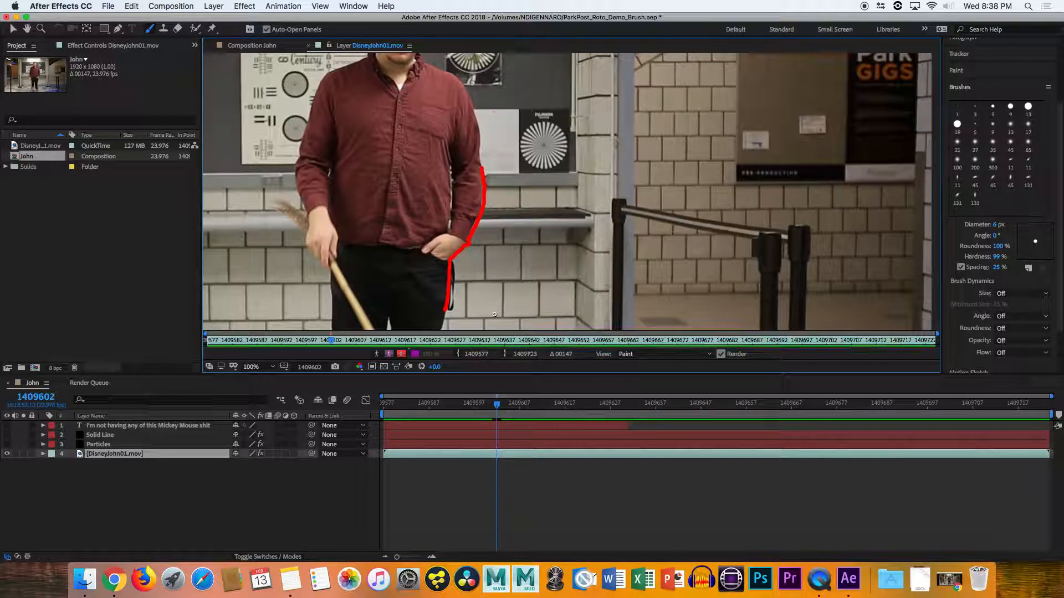
Step back and forth between frames 1409601 and 1409602 to compare how the red line grows up the sleeve
{"action": "key", "text": "Page_Up"}
{"action": "key", "text": "Page_Down"}
{"action": "key", "text": "Page_Up"}
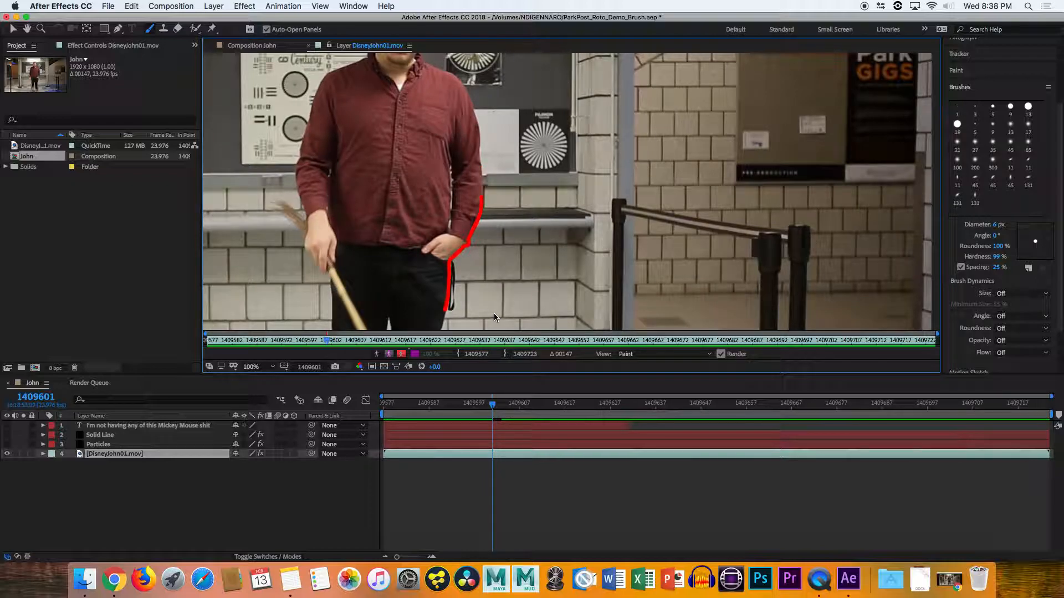
{"action": "key", "text": "Page_Down"}
{"action": "key", "text": "Page_Up"}
{"action": "key", "text": "Page_Down"}
{"action": "key", "text": "Page_Up"}
{"action": "key", "text": "Page_Down"}
{"action": "key", "text": "Page_Down"}
{"action": "key", "text": "Page_Up"}
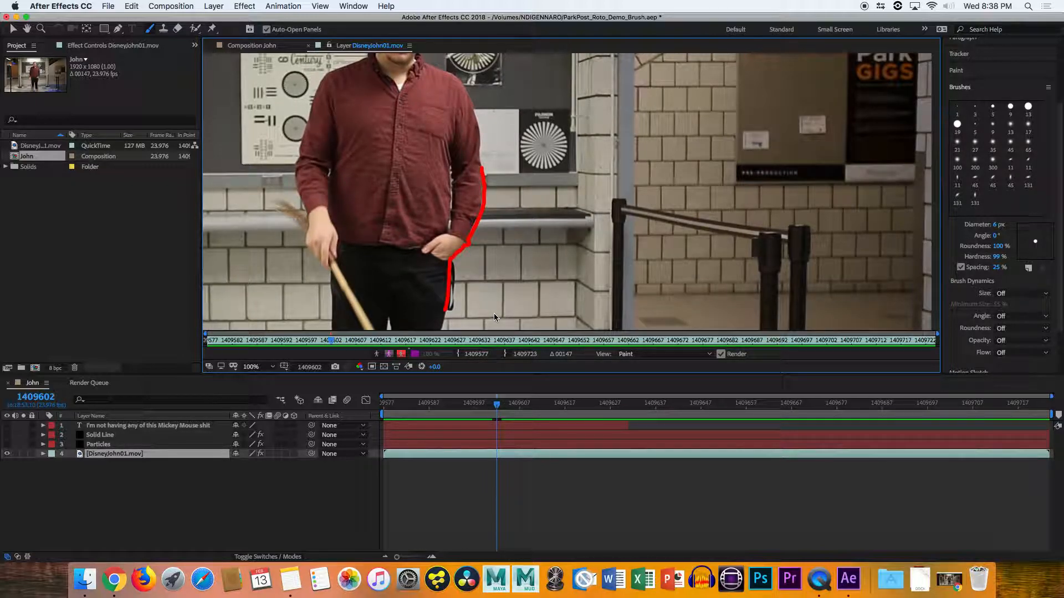
Try to paint a red brush line on frame 1409603 from the thigh, around the pocketed hand and up the arm to near the shoulder
{"action": "key", "text": "Page_Down"}
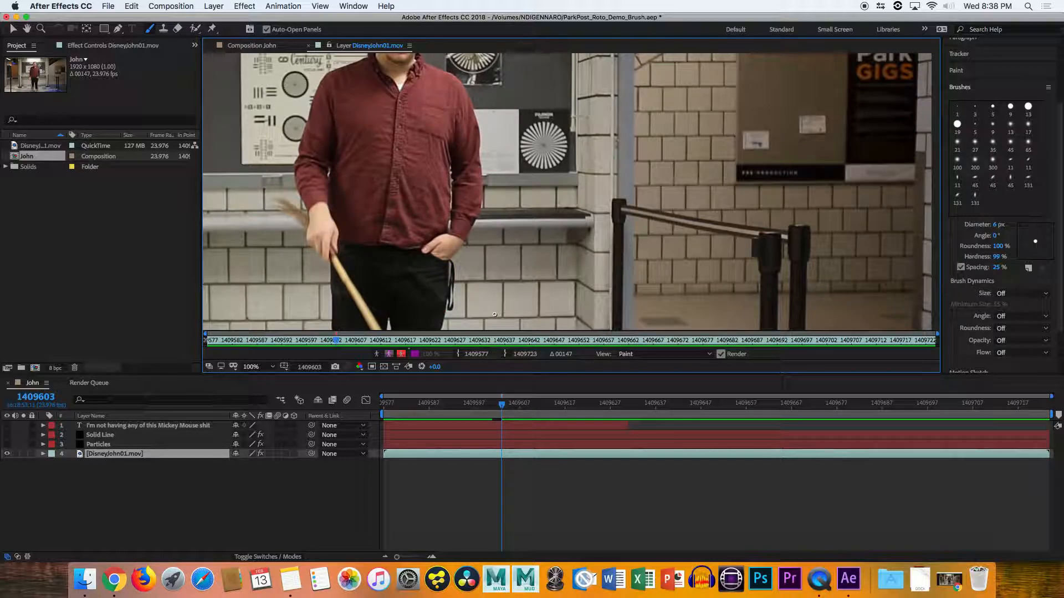
{"action": "mouse_move", "coordinate": [447, 308]}
{"action": "left_mouse_down"}
{"action": "mouse_move", "coordinate": [449, 260]}
{"action": "mouse_move", "coordinate": [480, 211]}
{"action": "mouse_move", "coordinate": [475, 113]}
{"action": "left_mouse_up"}
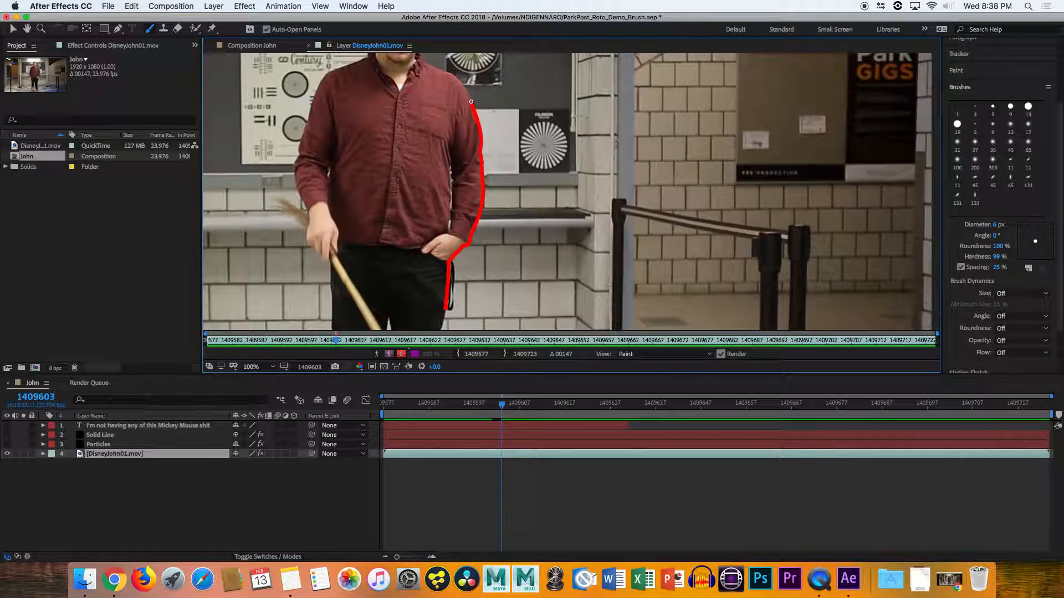
Step through frames 1409597 to 1409603 to check how the long arm line on frame 1409603 follows the earlier ones
{"action": "key", "text": "Page_Up"}
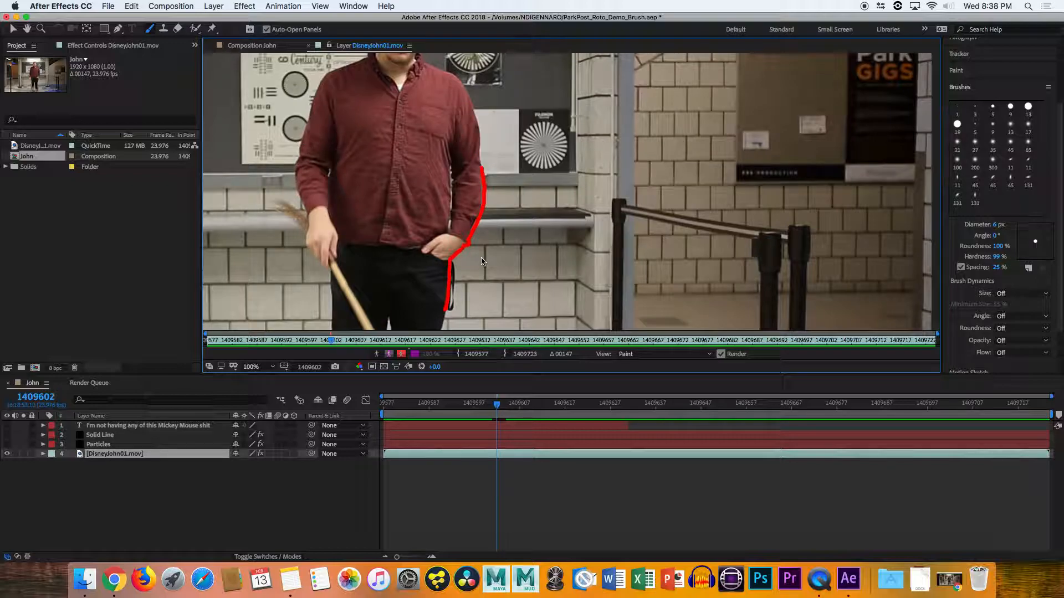
{"action": "key", "text": "Page_Down"}
{"action": "key", "text": "Page_Up"}
{"action": "key", "text": "Page_Down"}
{"action": "key", "text": "Page_Up"}
{"action": "key", "text": "Page_Up"}
{"action": "key", "text": "Page_Up"}
{"action": "key", "text": "Page_Up"}
{"action": "key", "text": "Page_Up"}
{"action": "key", "text": "Page_Up"}
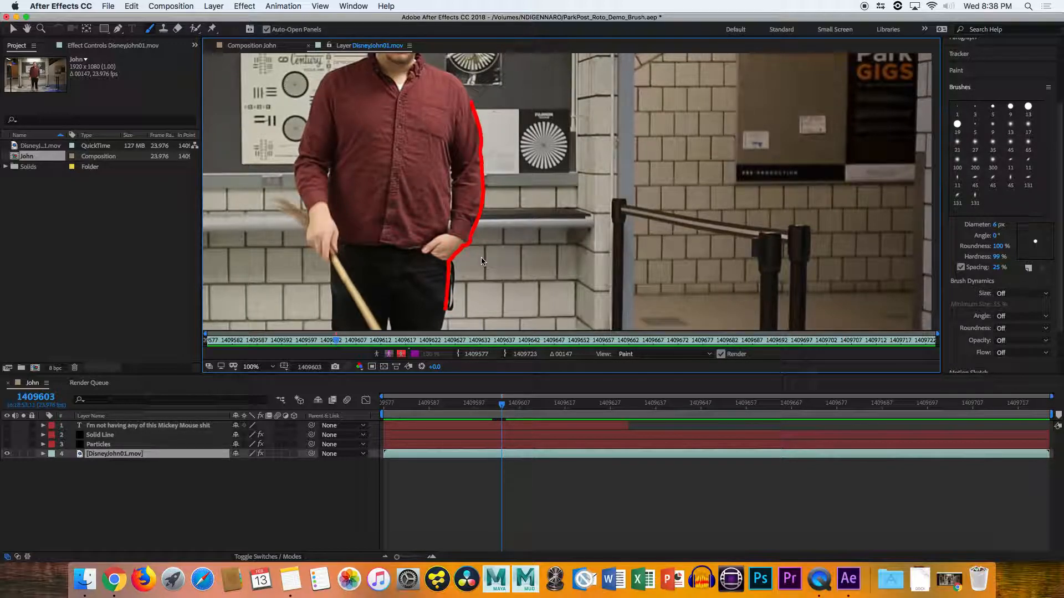
{"action": "key", "text": "Page_Down"}
{"action": "key", "text": "Page_Down"}
{"action": "key", "text": "Page_Down"}
{"action": "key", "text": "Page_Down"}
{"action": "key", "text": "Page_Down"}
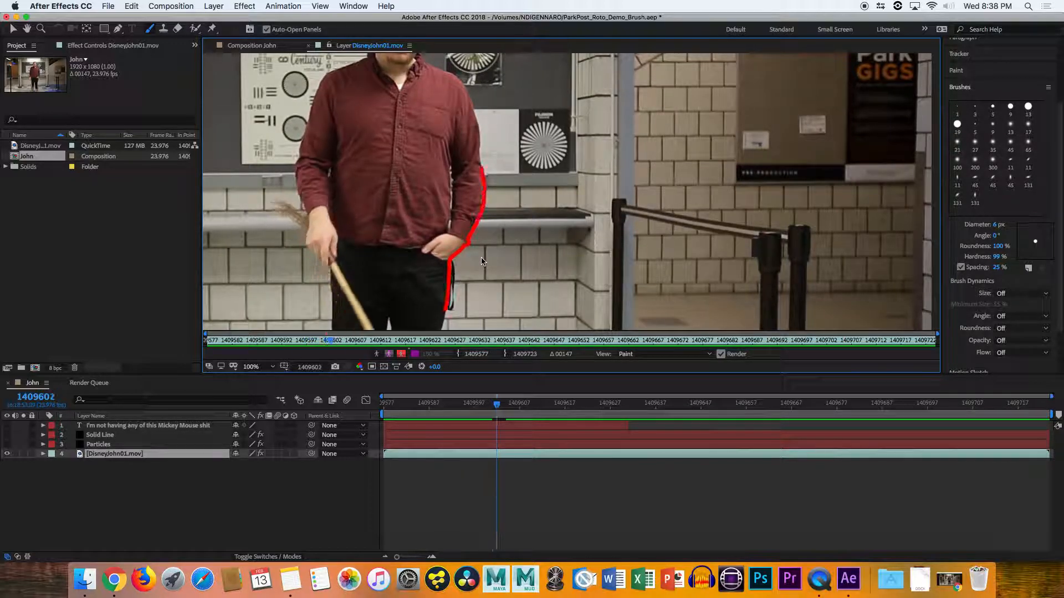
{"action": "key", "text": "Page_Down"}
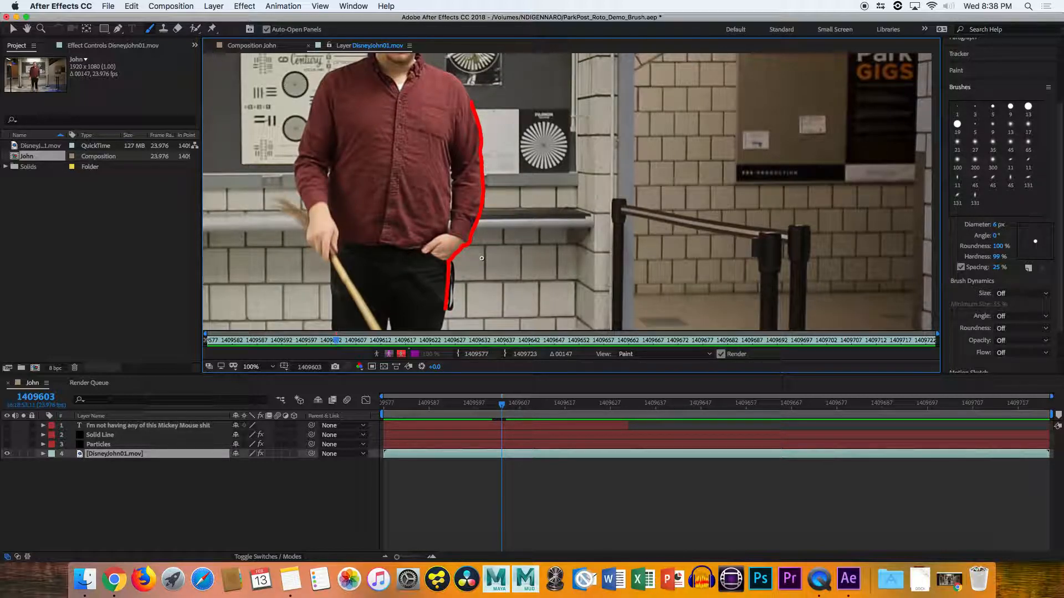
Undo the brush line on frame 1409603 and repaint it from the thigh, around the hand, ending just above the elbow
{"action": "key", "text": "ctrl+z"}
{"action": "key", "text": "Page_Up"}
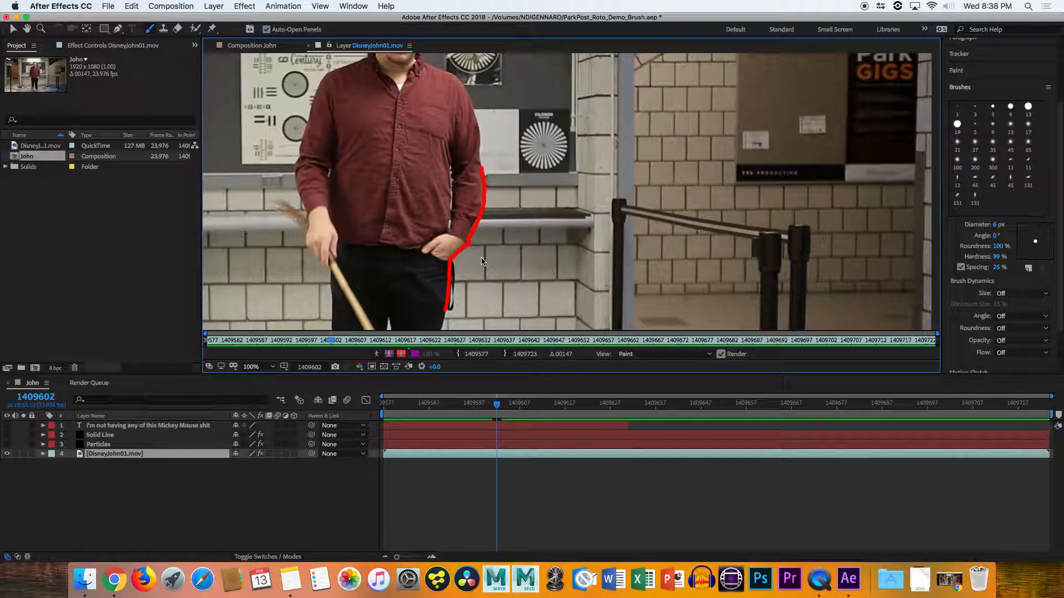
{"action": "key", "text": "Page_Down"}
{"action": "key", "text": "Page_Up"}
{"action": "key", "text": "Page_Down"}
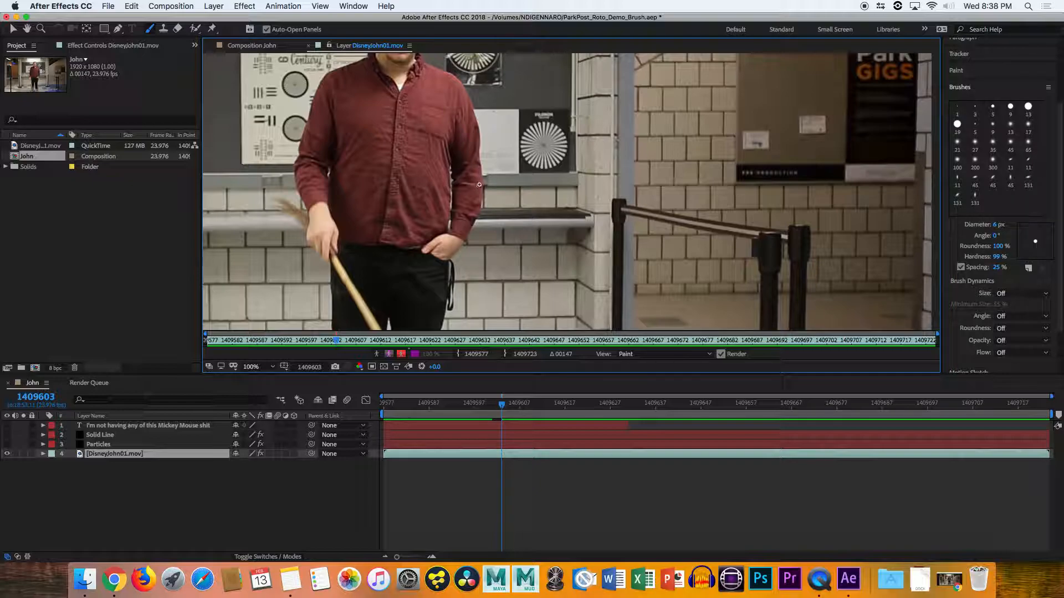
{"action": "key", "text": "Page_Up"}
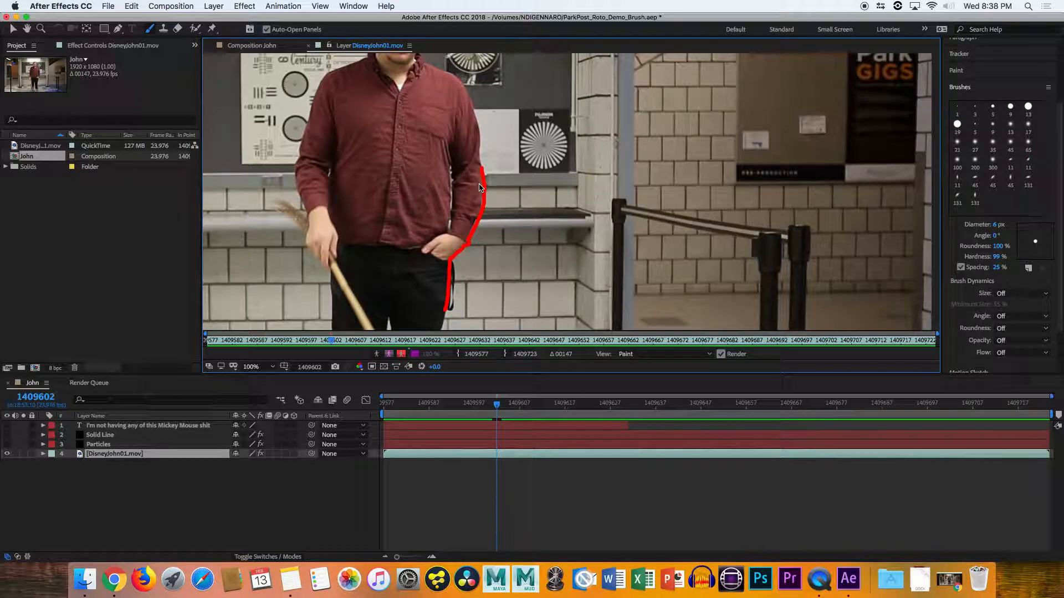
{"action": "key", "text": "Page_Down"}
{"action": "key", "text": "Page_Up"}
{"action": "key", "text": "Page_Down"}
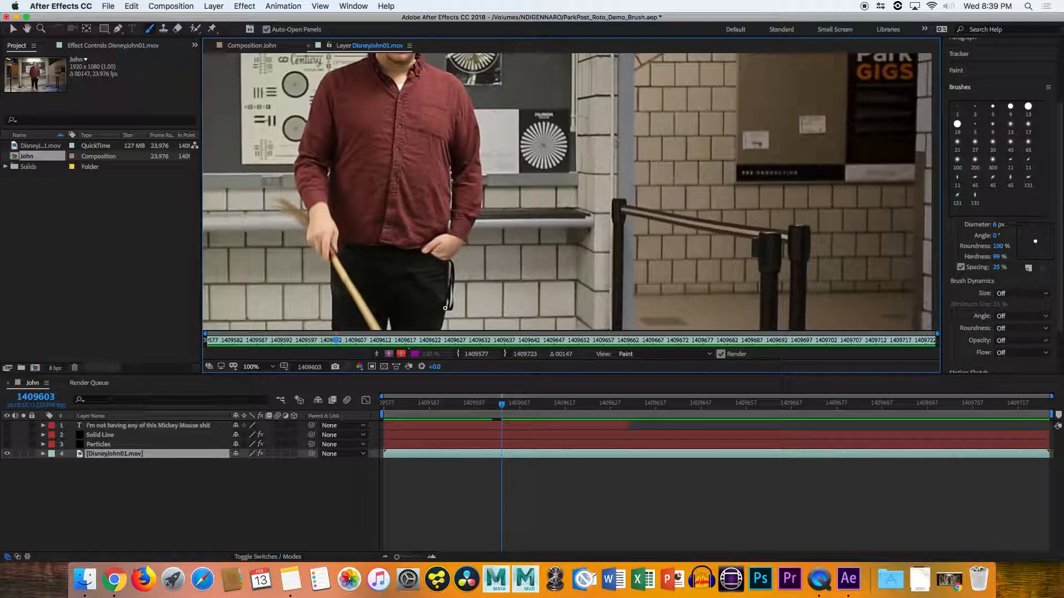
{"action": "mouse_move", "coordinate": [446, 308]}
{"action": "left_mouse_down"}
{"action": "mouse_move", "coordinate": [449, 261]}
{"action": "mouse_move", "coordinate": [484, 202]}
{"action": "mouse_move", "coordinate": [481, 134]}
{"action": "left_mouse_up"}
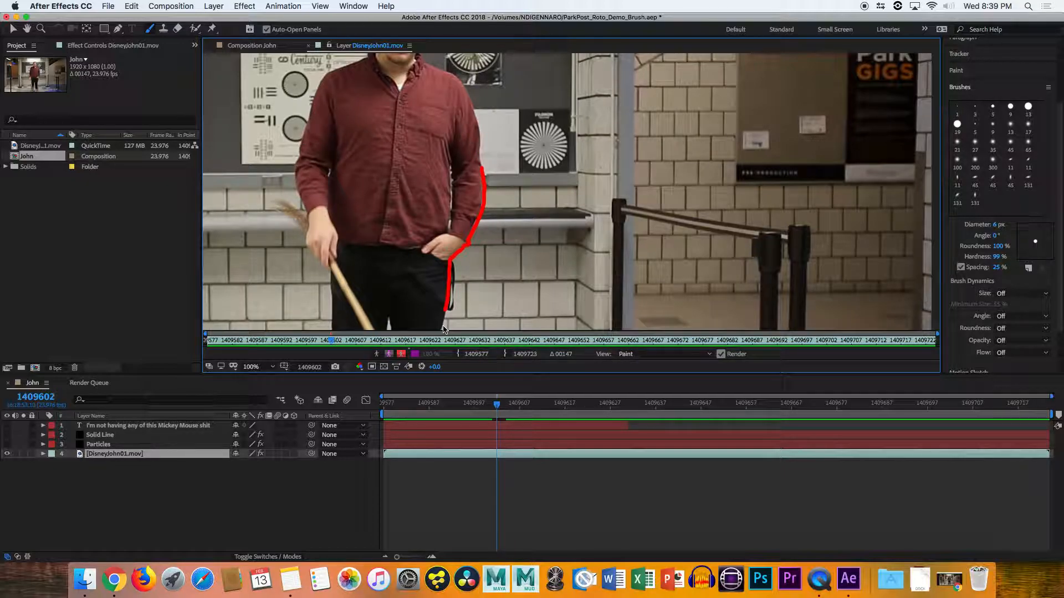
{"action": "key", "text": "Page_Down"}
{"action": "key", "text": "Page_Up"}
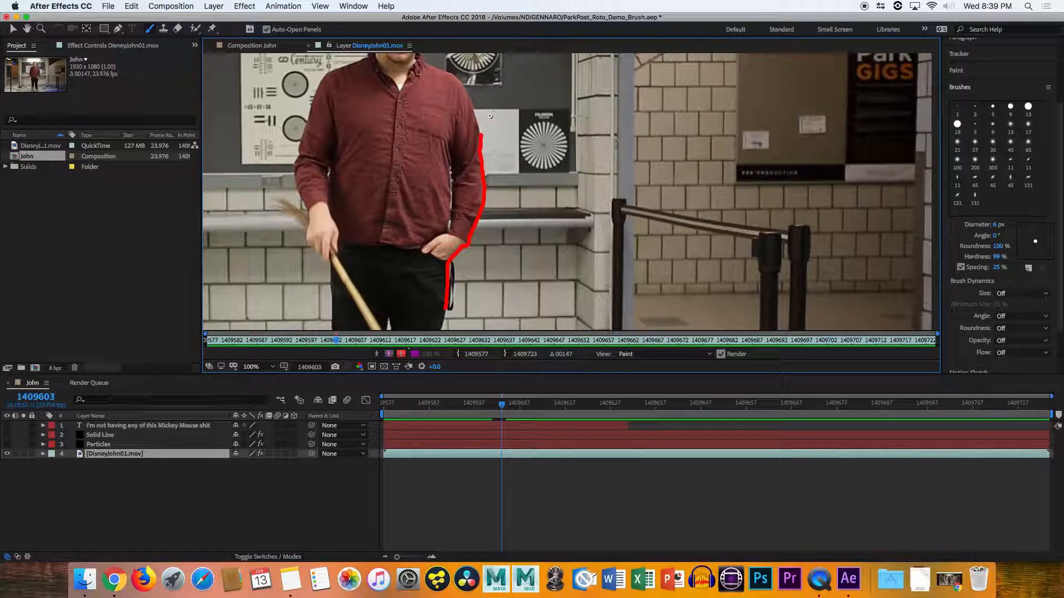
Paint a red brush line on frame 1409604 from the thigh, around the pocketed hand and up the outer sleeve to the shoulder
{"action": "key", "text": "Page_Down"}
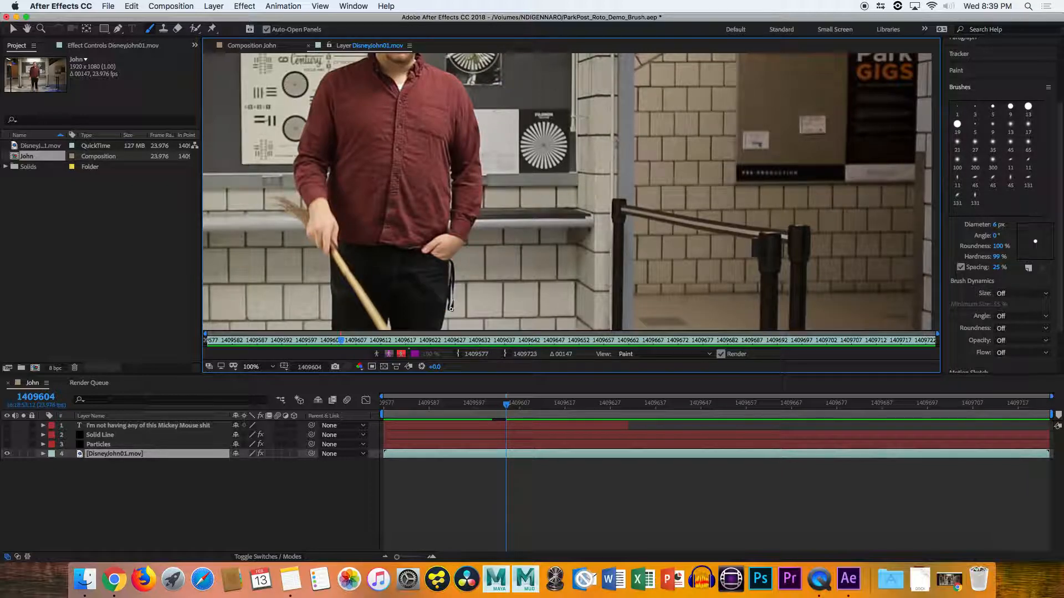
{"action": "mouse_move", "coordinate": [451, 309]}
{"action": "left_mouse_down"}
{"action": "mouse_move", "coordinate": [448, 260]}
{"action": "mouse_move", "coordinate": [479, 216]}
{"action": "mouse_move", "coordinate": [479, 145]}
{"action": "left_mouse_up"}
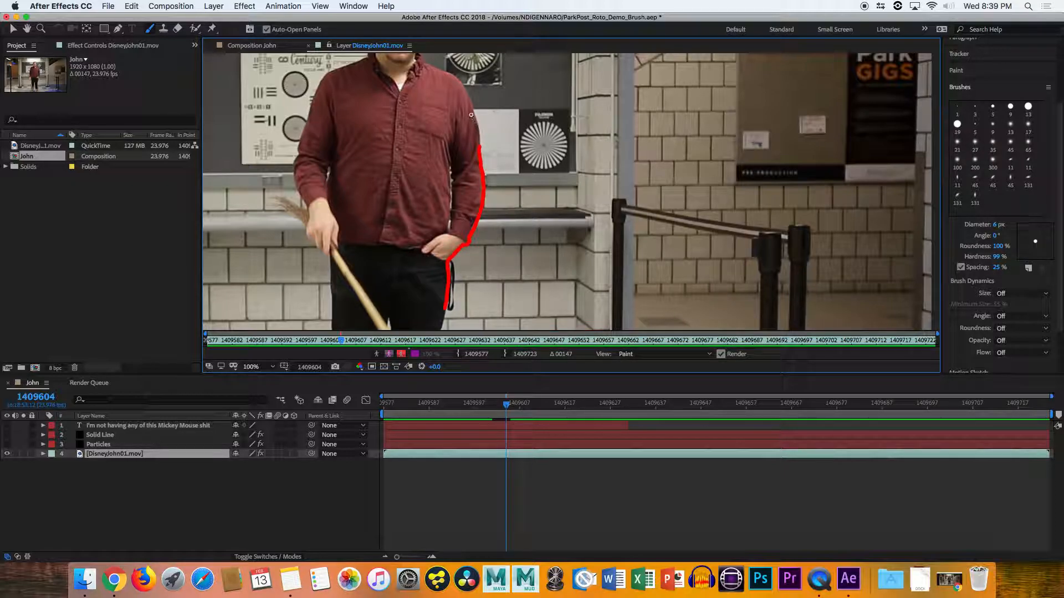
{"action": "left_click_drag", "start_coordinate": [470, 98], "coordinate": [480, 150]}
{"action": "left_click_drag", "start_coordinate": [462, 83], "coordinate": [470, 97]}
Step back and forth through frames 1409600 to 1409605 to review the growth of the hand-painted line
{"action": "key", "text": "super+Right"}
{"action": "key", "text": "super+Left"}
{"action": "key", "text": "super+Left"}
{"action": "key", "text": "super+Left"}
{"action": "key", "text": "super+Right"}
{"action": "key", "text": "super+Right"}
{"action": "key", "text": "super+Right"}
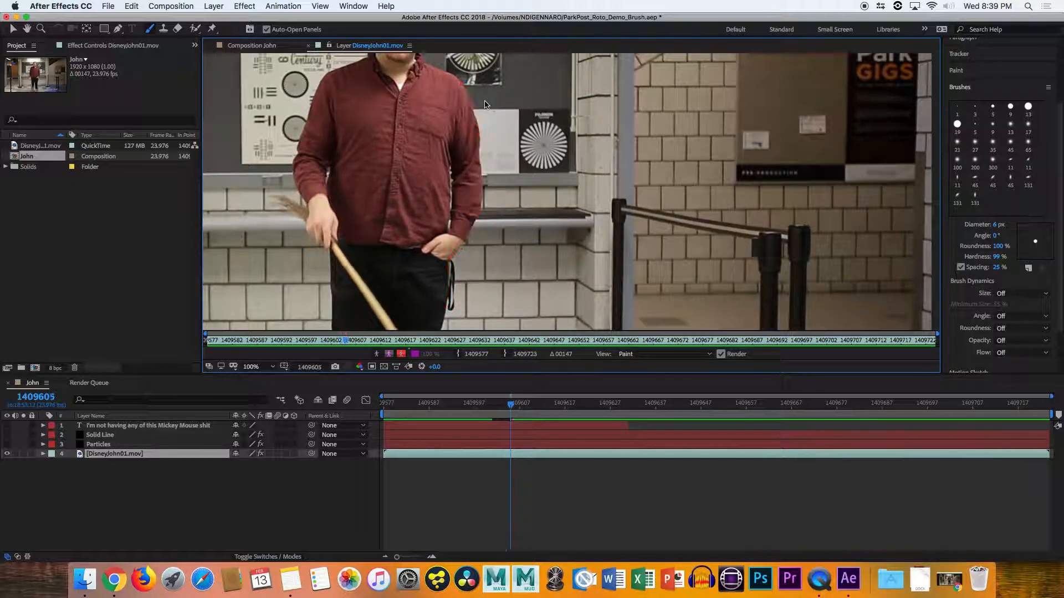
{"action": "key", "text": "super+Left"}
{"action": "key", "text": "super+Left"}
{"action": "key", "text": "super+Left"}
{"action": "key", "text": "super+Left"}
{"action": "key", "text": "super+Right"}
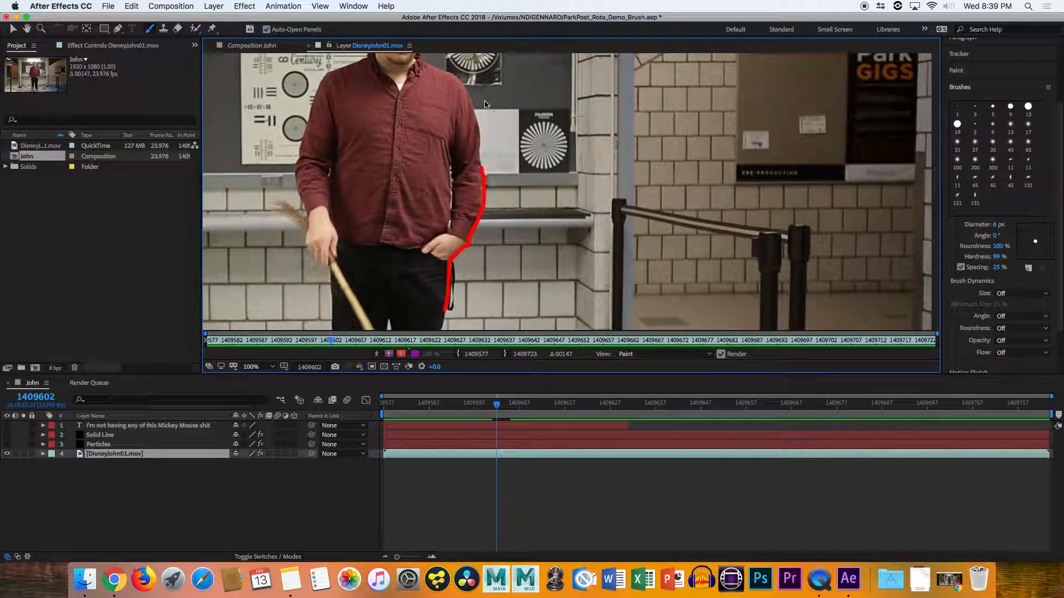
{"action": "key", "text": "super+Left"}
{"action": "key", "text": "super+Left"}
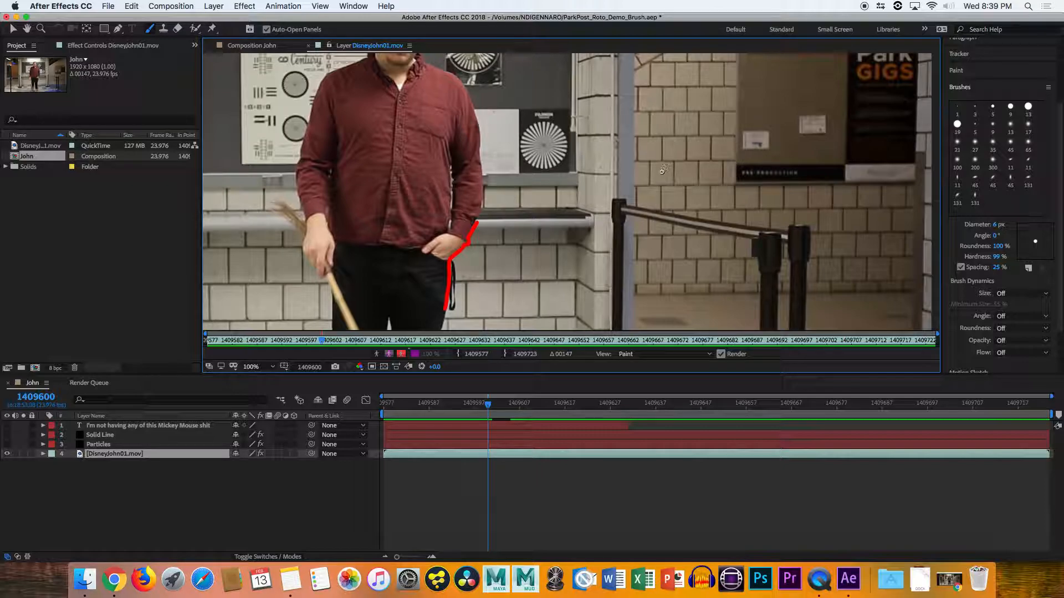
Play the painted footage in the maximized Layer viewer, fit the whole frame in view, and restore the workspace layout
{"action": "key", "text": "grave"}
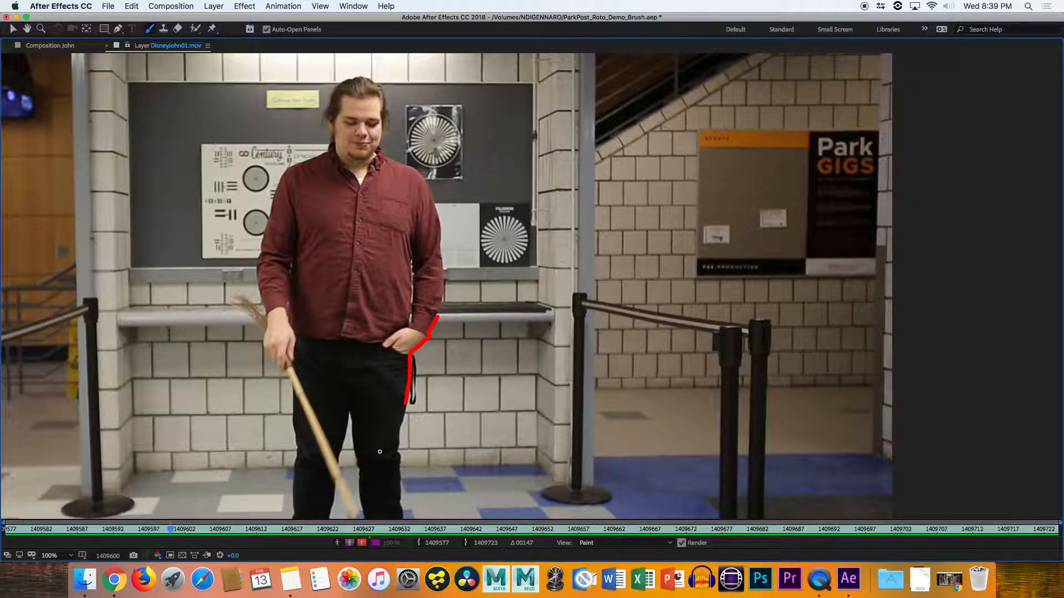
{"action": "key", "text": "space"}
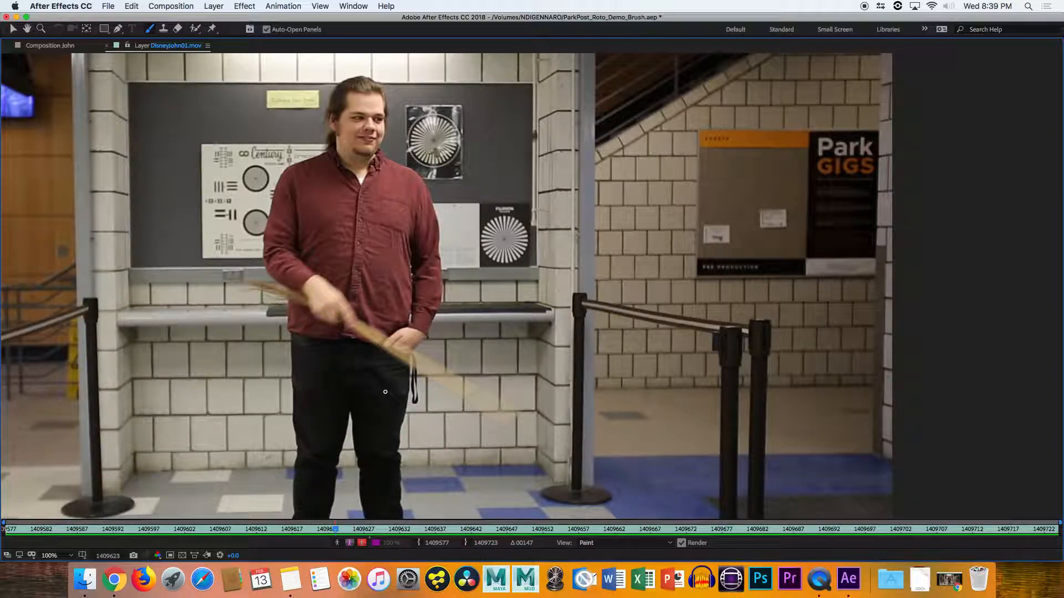
{"action": "key", "text": "shift+slash"}
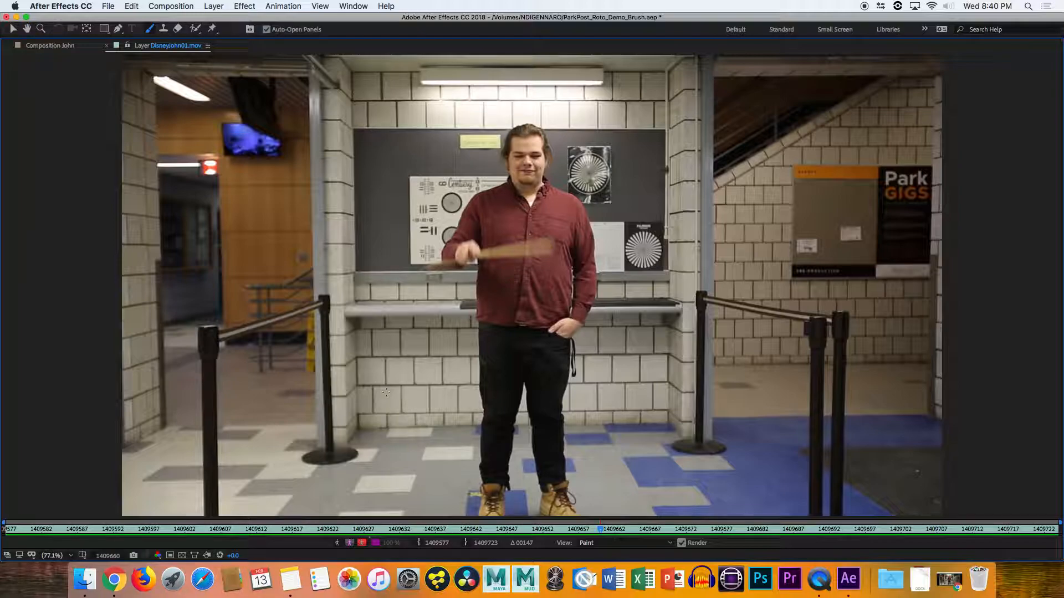
{"action": "key", "text": "grave"}
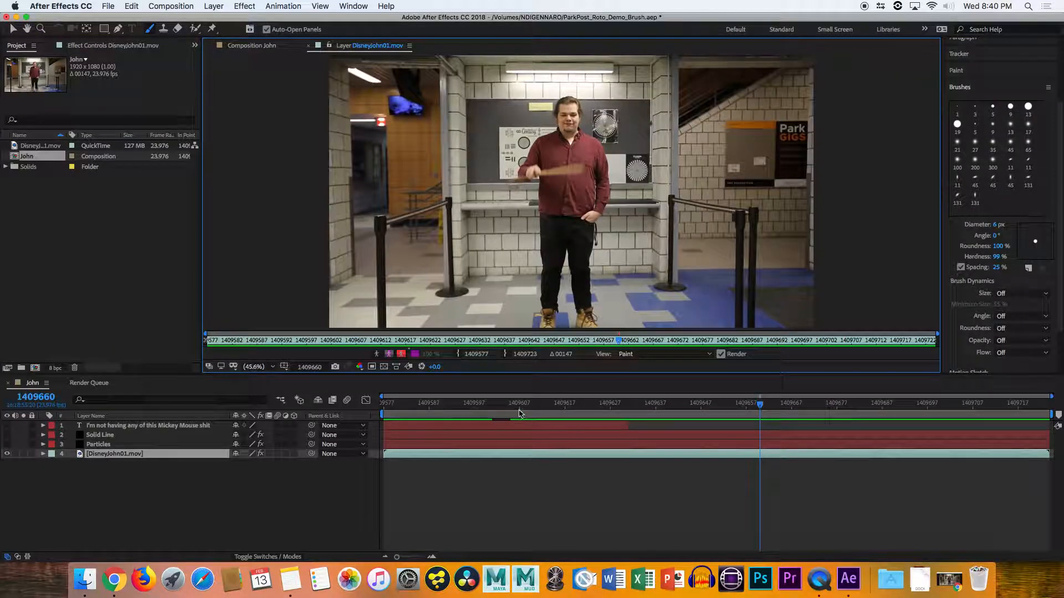
Scrub the timeline around frame 1409602, return to the first frame 1409577, and preview the painted line from there
{"action": "left_click_drag", "start_coordinate": [520, 404], "coordinate": [499, 404]}
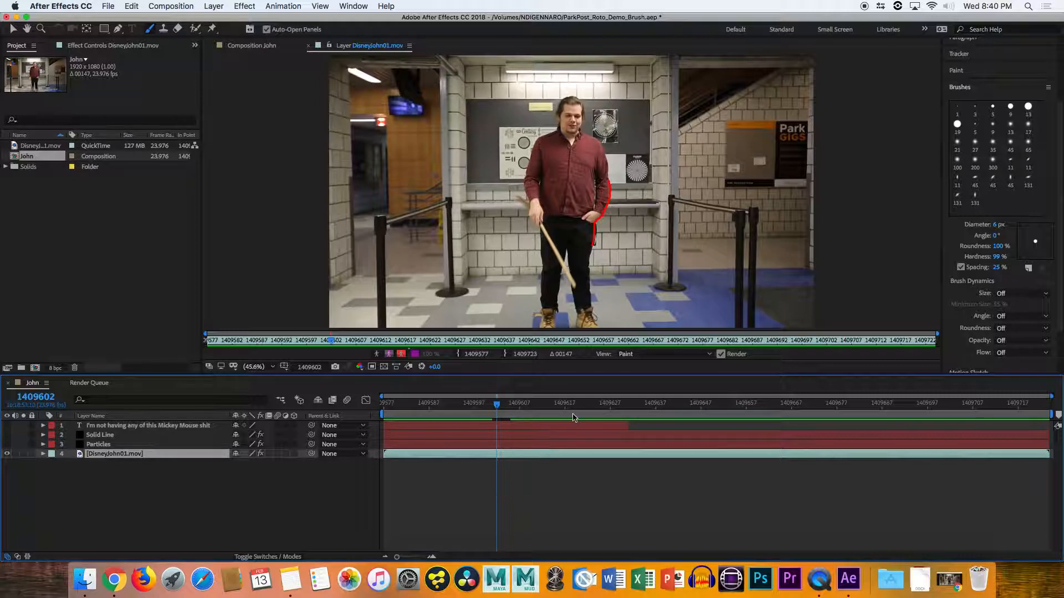
{"action": "mouse_move", "coordinate": [551, 402]}
{"action": "left_mouse_down"}
{"action": "mouse_move", "coordinate": [586, 404]}
{"action": "mouse_move", "coordinate": [369, 407]}
{"action": "left_mouse_up"}
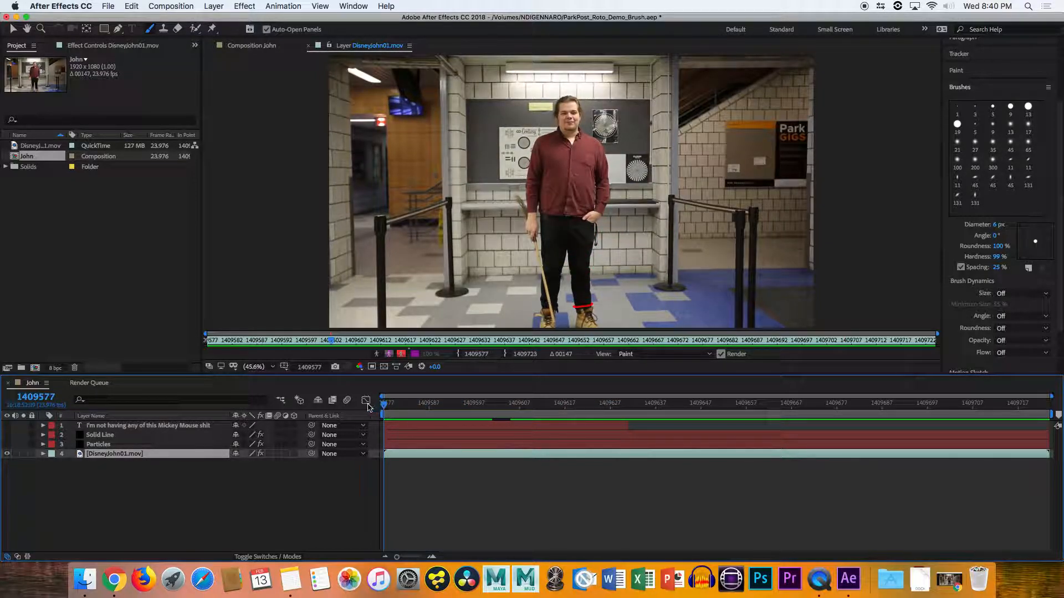
{"action": "key", "text": "space"}
{"action": "key", "text": "space"}
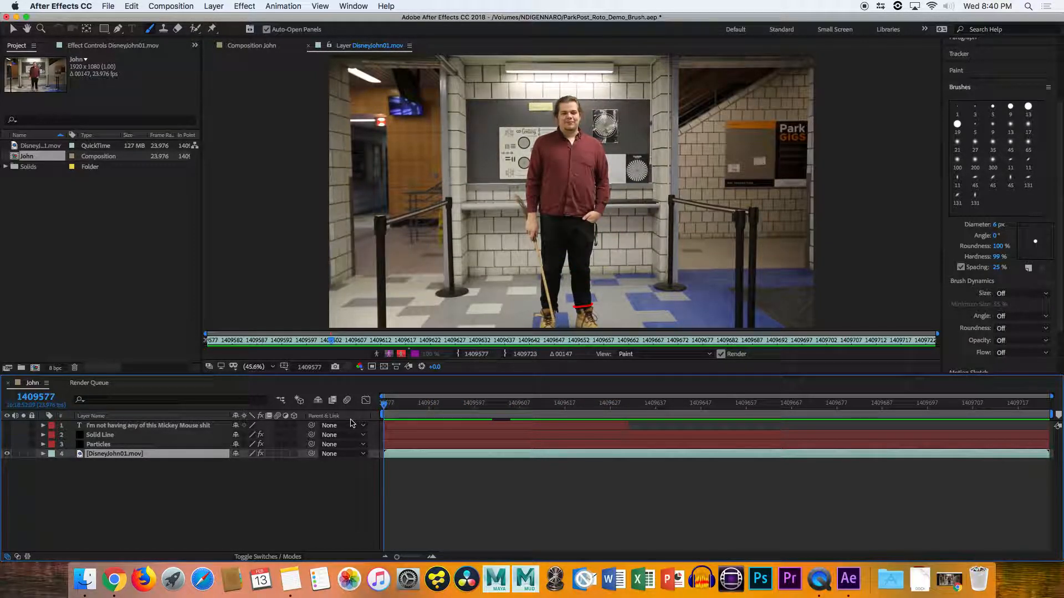